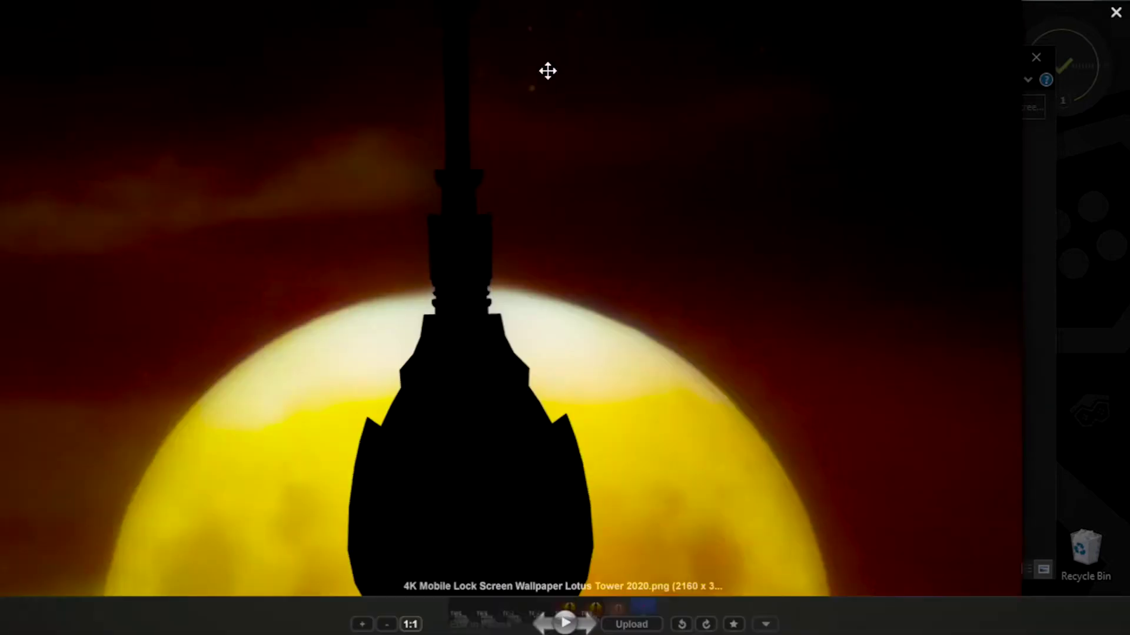
Step: Examine the Lotus Tower lock screen wallpaper up close and as a whole, and close its preview
drag(383, 581, 827, 354)
scroll(534, 343, down, 1)
scroll(534, 343, down, 4)
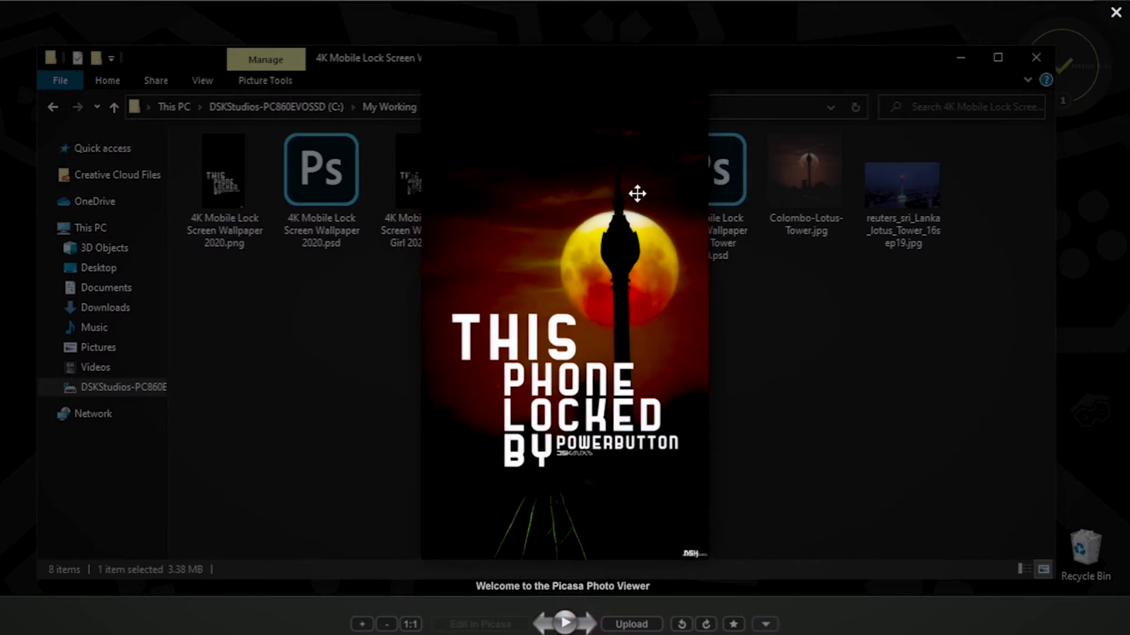
key(Escape)
click(650, 157)
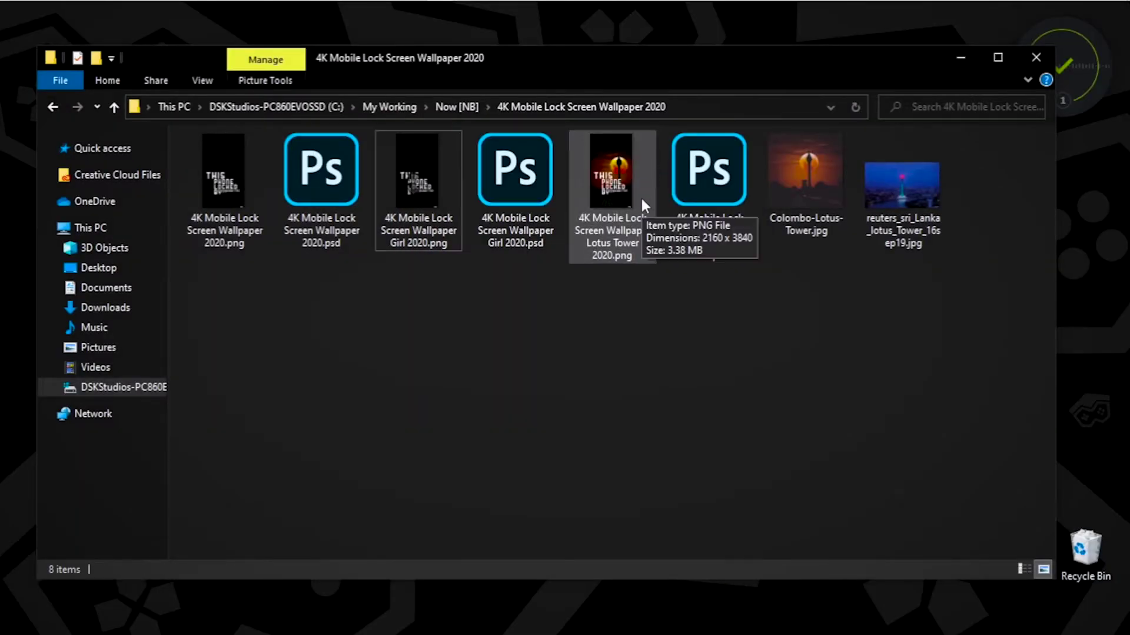
Step: Open the Girl 2020 lock screen wallpaper PNG, examine its lettering up close and close the preview
key(space)
key(Return)
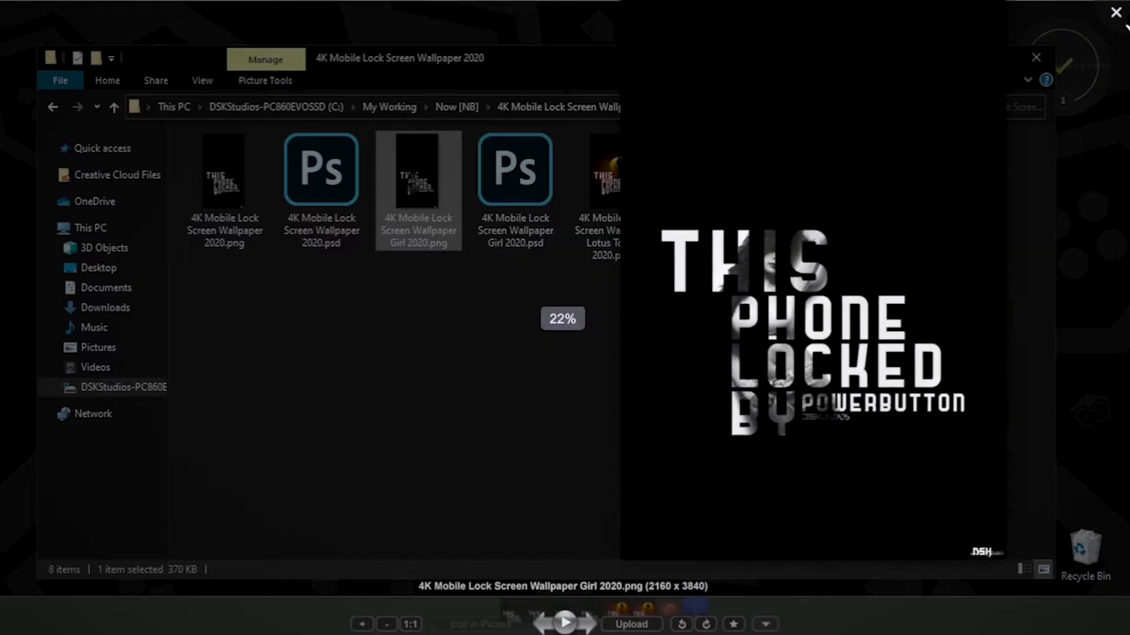
scroll(877, 293, up, 3)
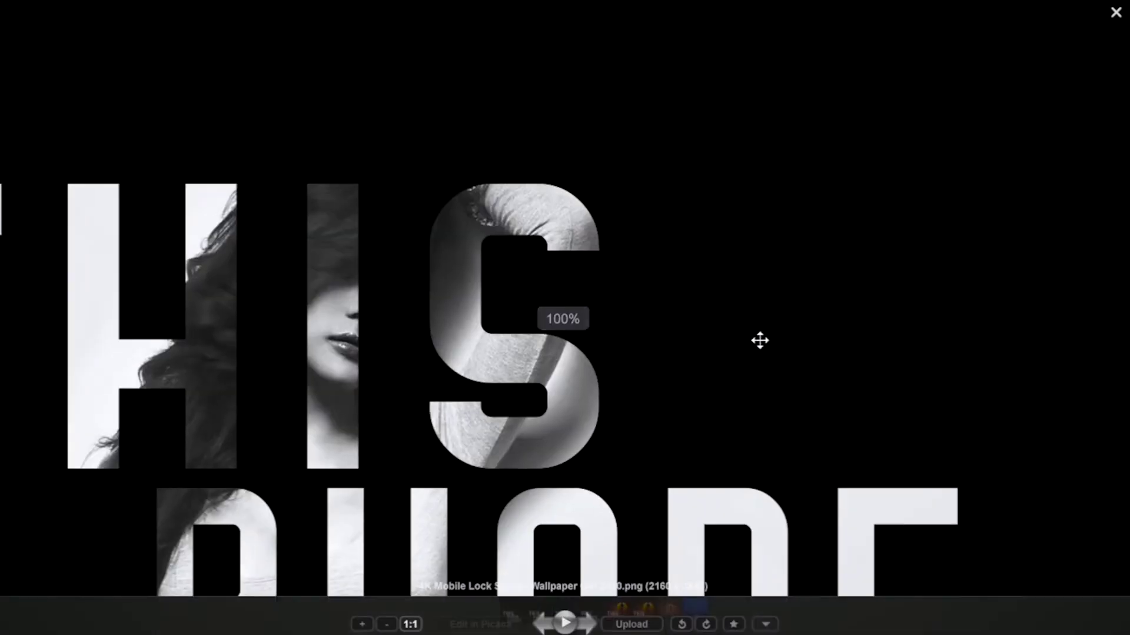
scroll(591, 340, up, 2)
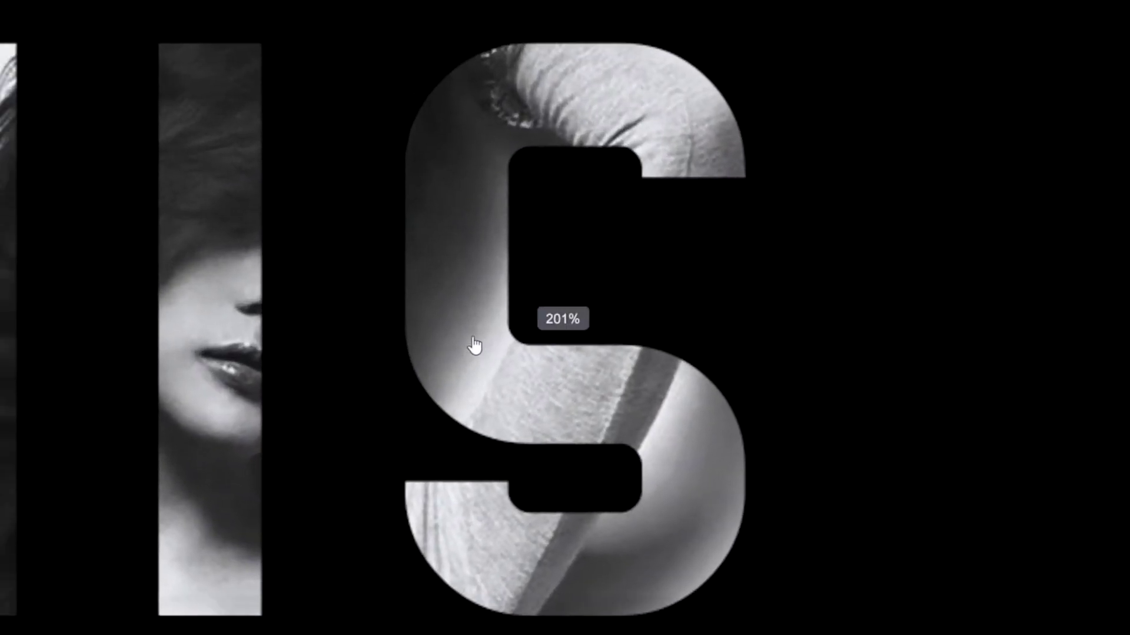
scroll(496, 347, down, 5)
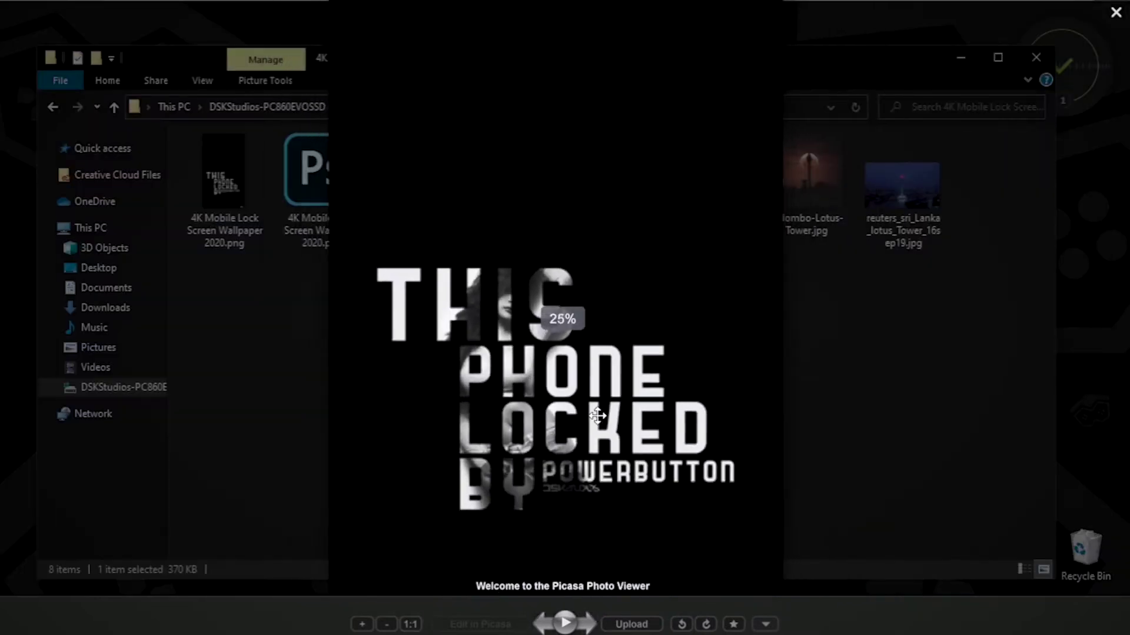
click(431, 174)
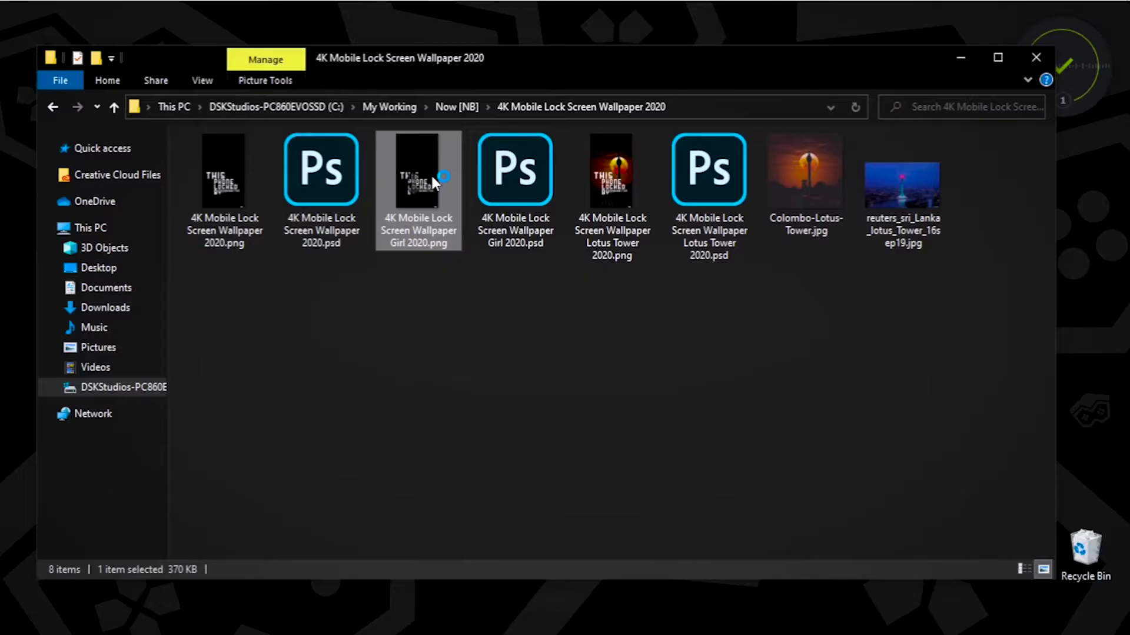
Step: Open the plain 4K Mobile Lock Screen Wallpaper 2020 PNG, inspect its lettering and close the preview
key(Return)
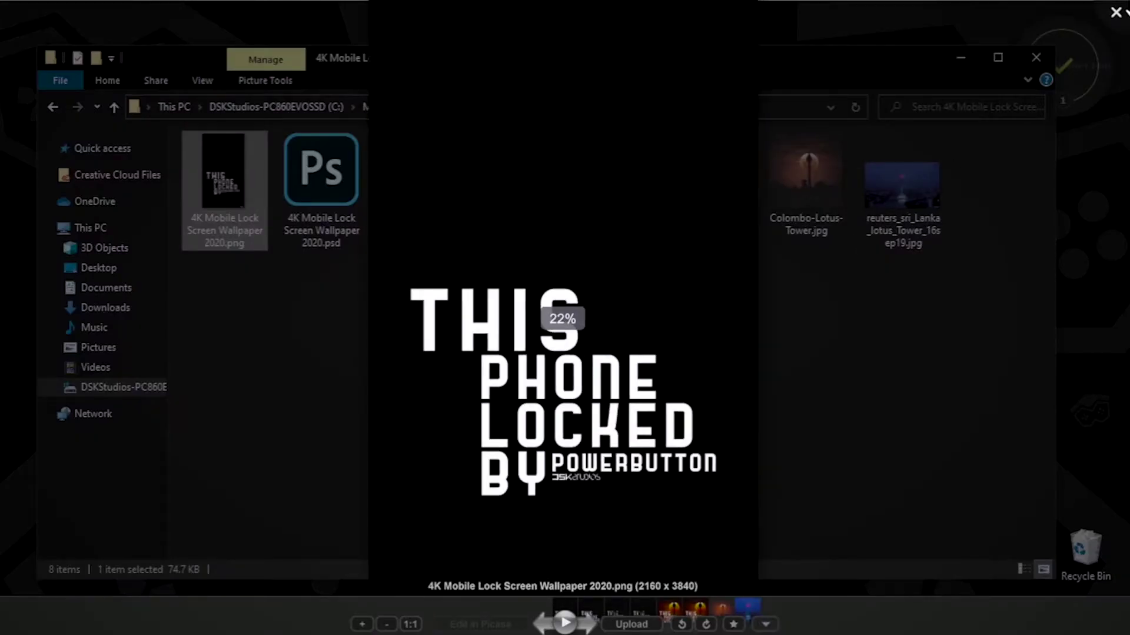
scroll(569, 389, up, 2)
scroll(569, 390, up, 3)
scroll(569, 389, down, 5)
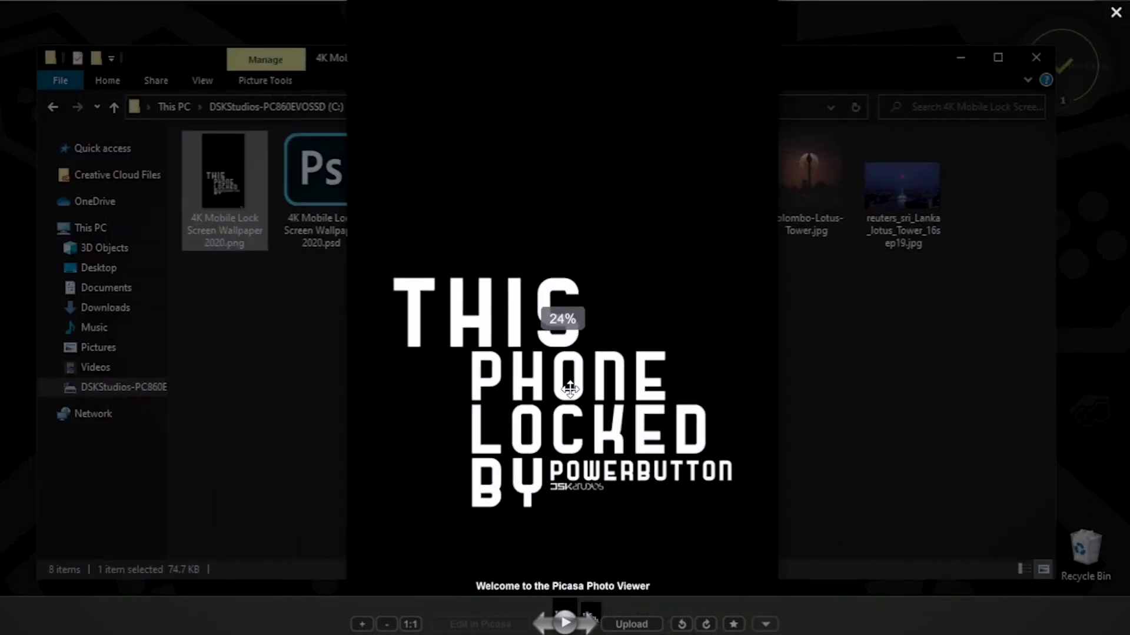
click(231, 191)
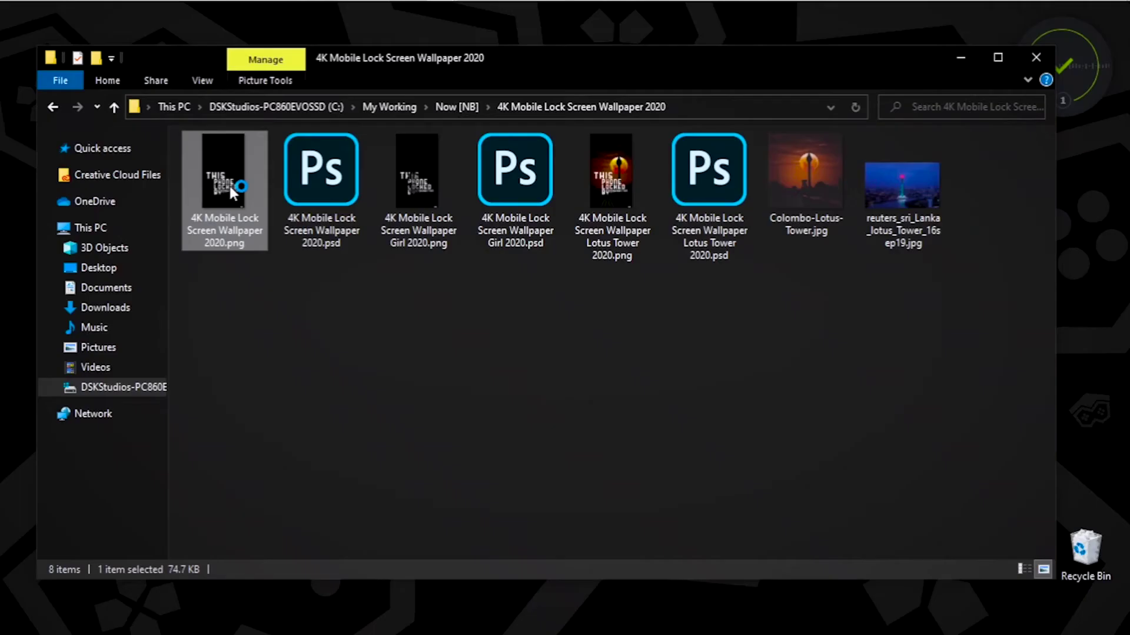
click(254, 184)
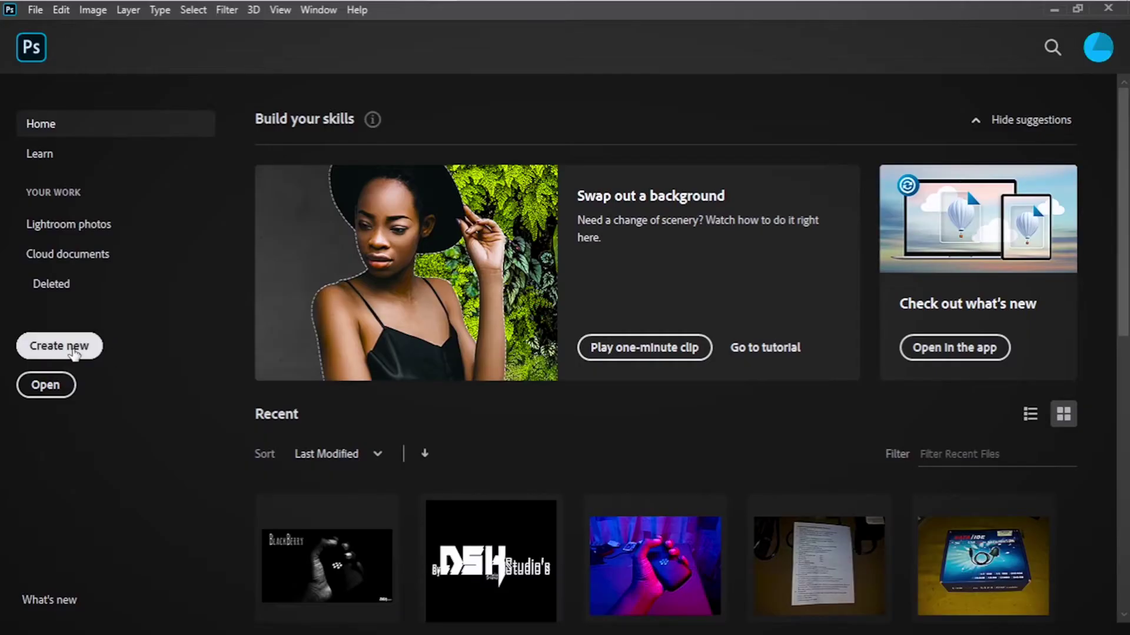
Step: Start a new Photoshop document, browse the Mobile and Film & Video presets and choose the Art & Illustration category
click(70, 349)
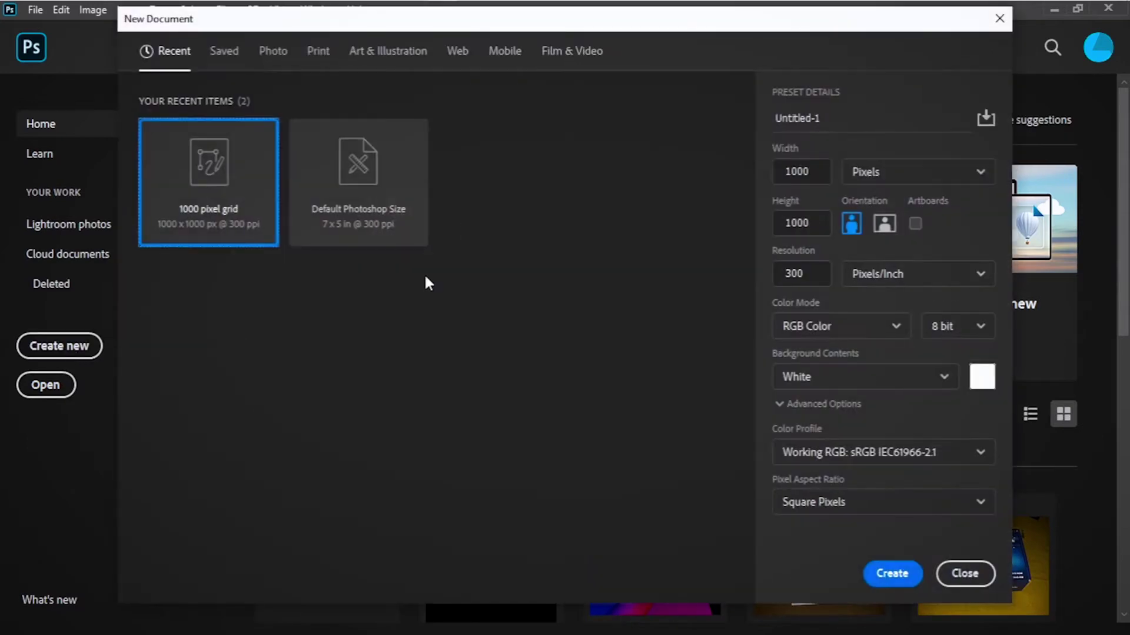
click(510, 51)
scroll(569, 477, down, 6)
scroll(234, 272, up, 6)
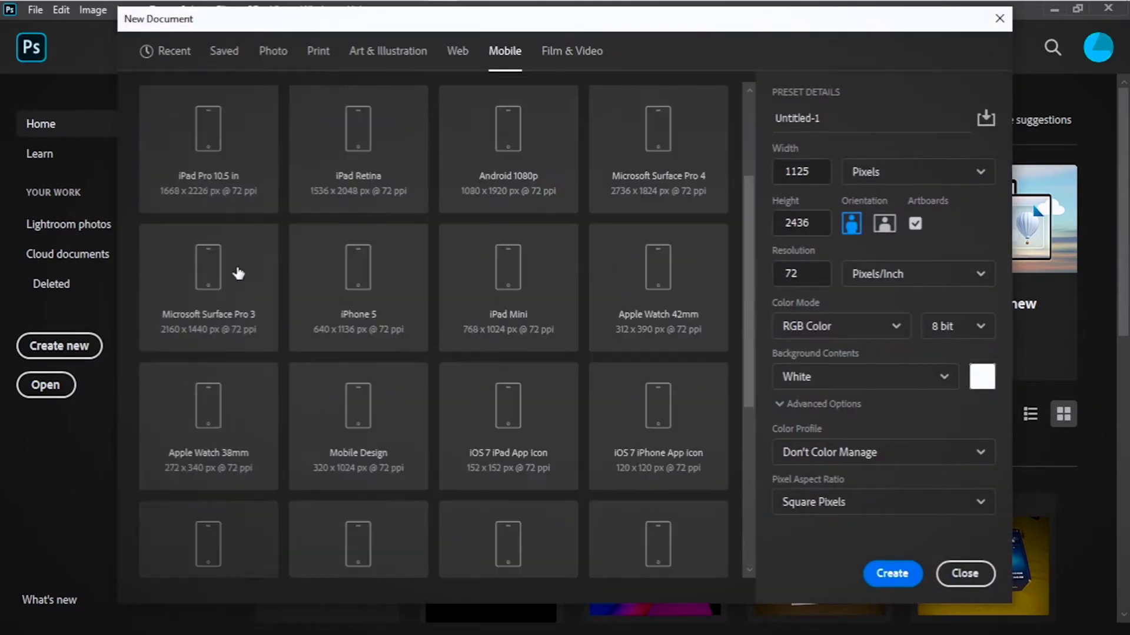
scroll(222, 383, down, 1)
click(579, 52)
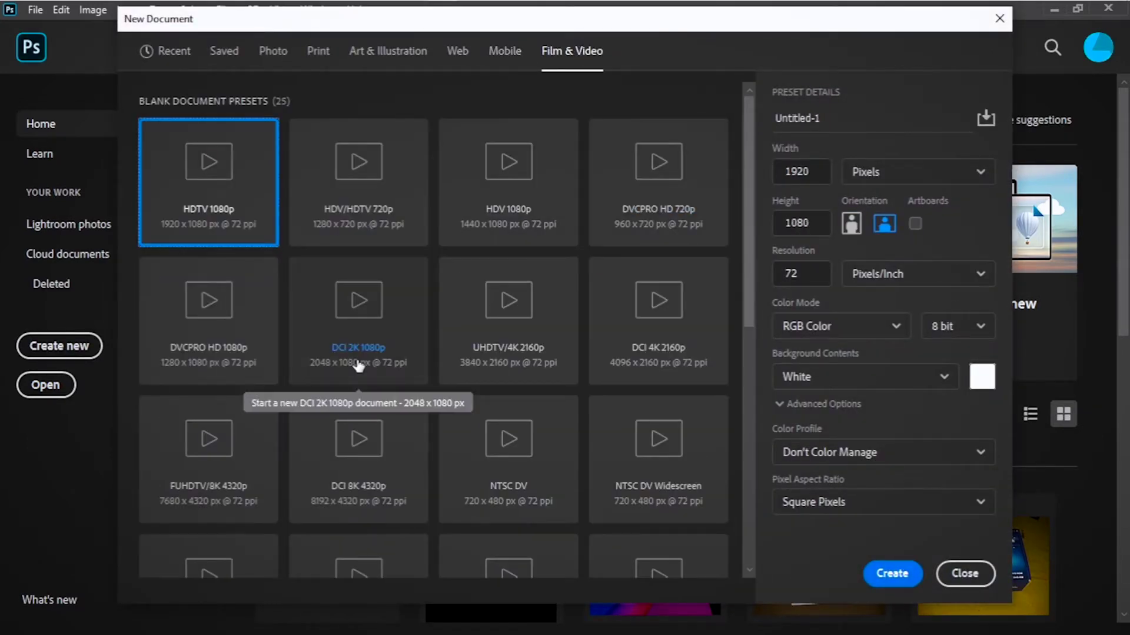
click(412, 52)
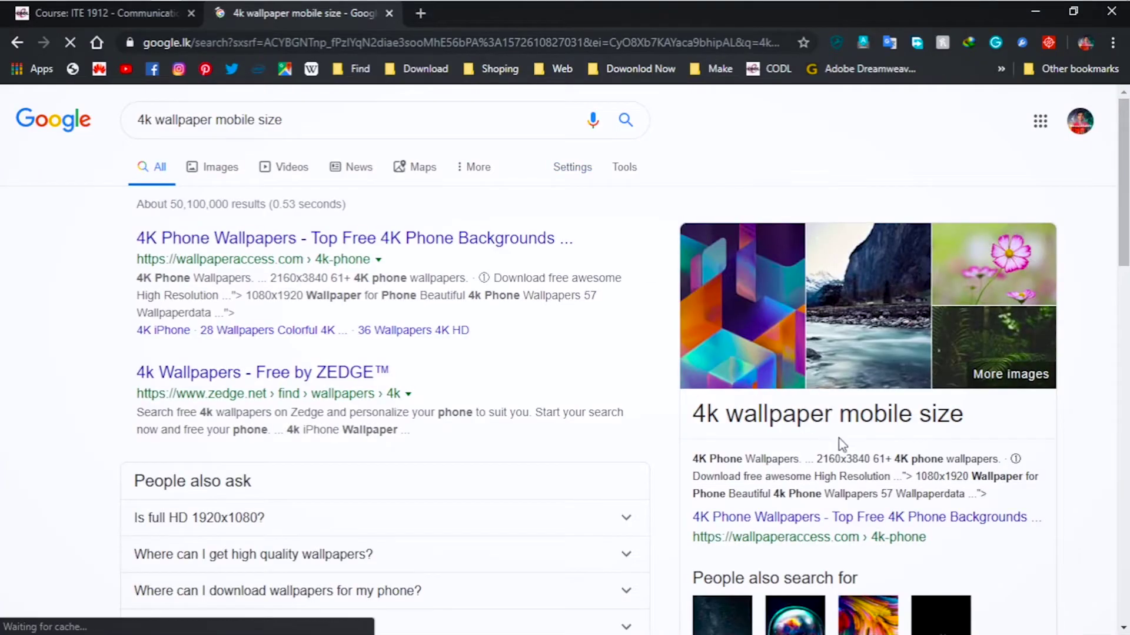
Step: Set the new document's width to 2160 and height to 3840 pixels, using the 4K phone wallpaper size from the browser's search result
drag(820, 460, 841, 463)
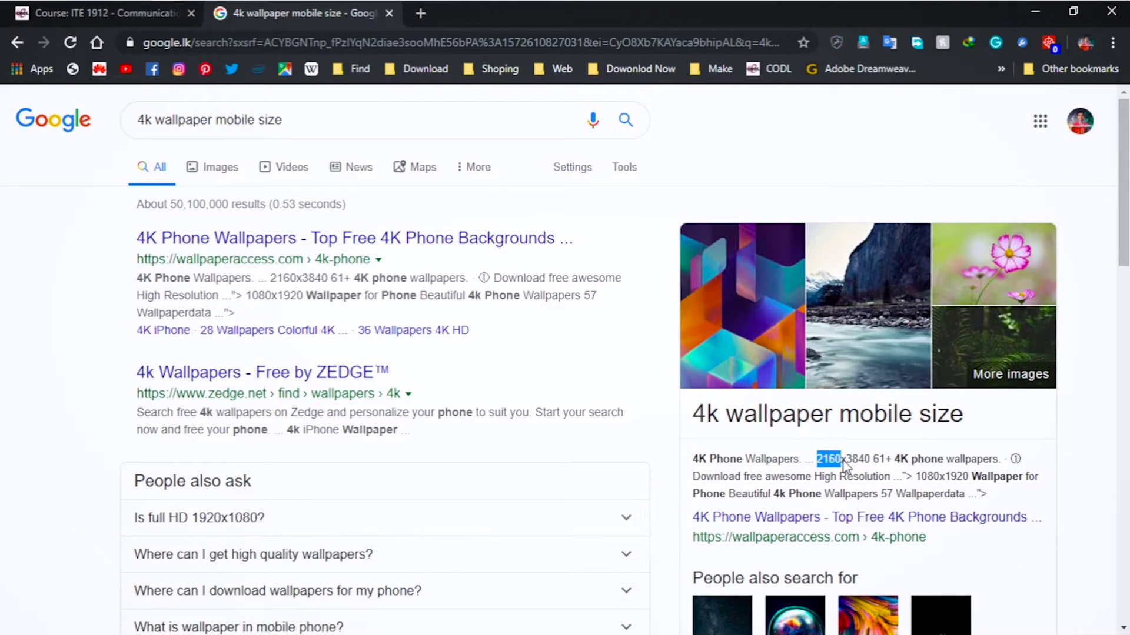
click(442, 11)
double_click(800, 172)
text(2160)
click(357, 10)
drag(846, 460, 871, 462)
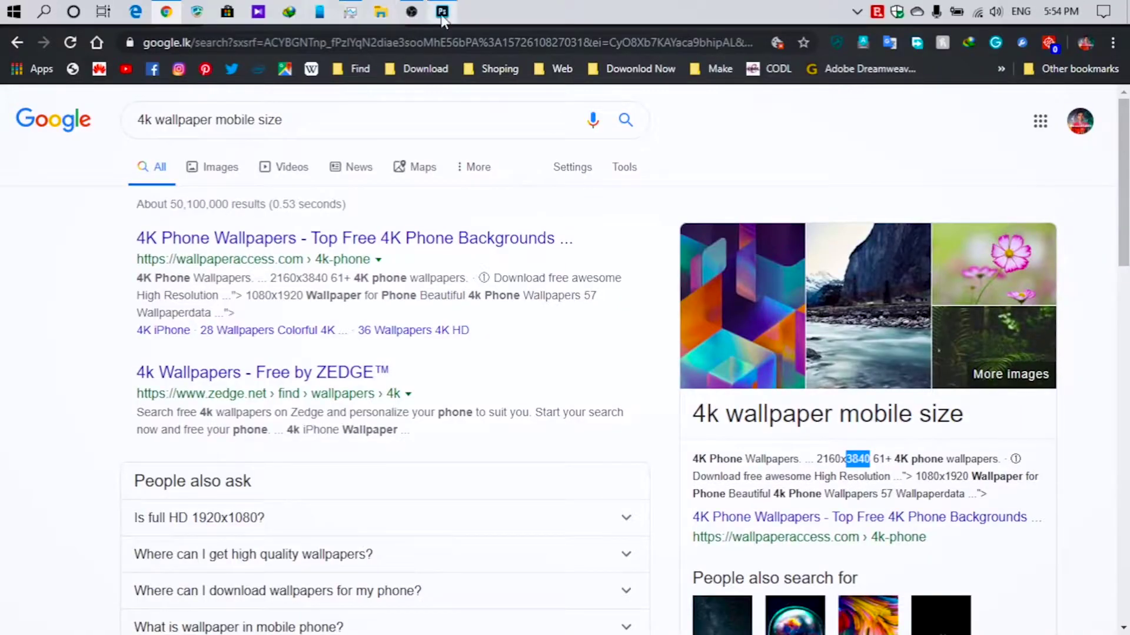
click(445, 12)
double_click(801, 223)
text(3840)
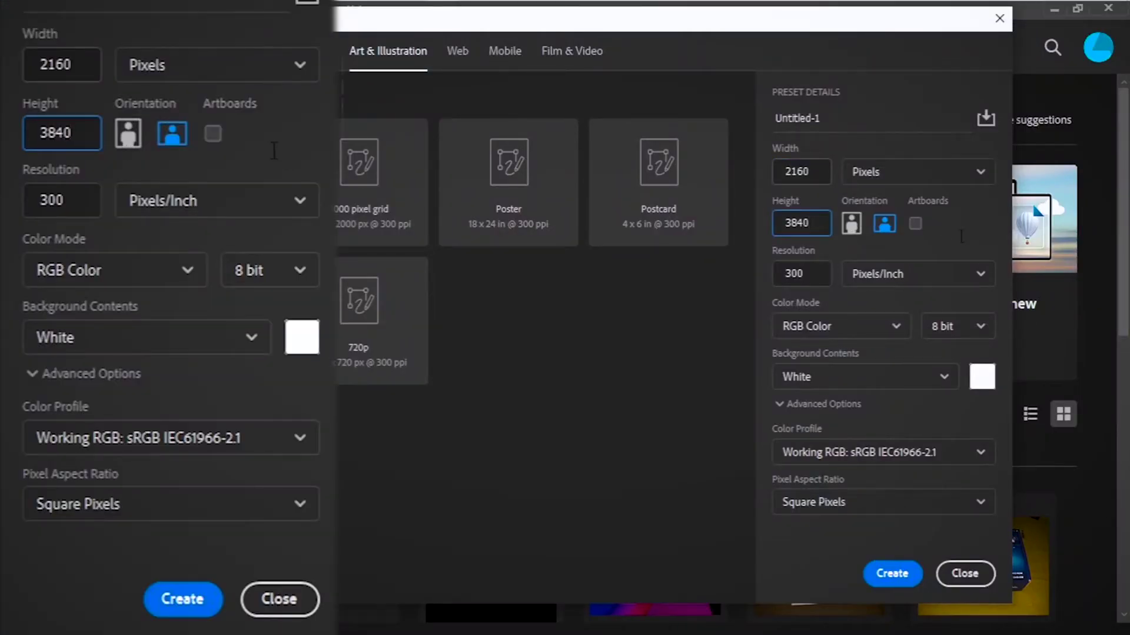
Step: Keep pixels as the unit and use portrait orientation, a resolution of 4000 pixels/inch and RGB Color mode
click(913, 173)
click(913, 173)
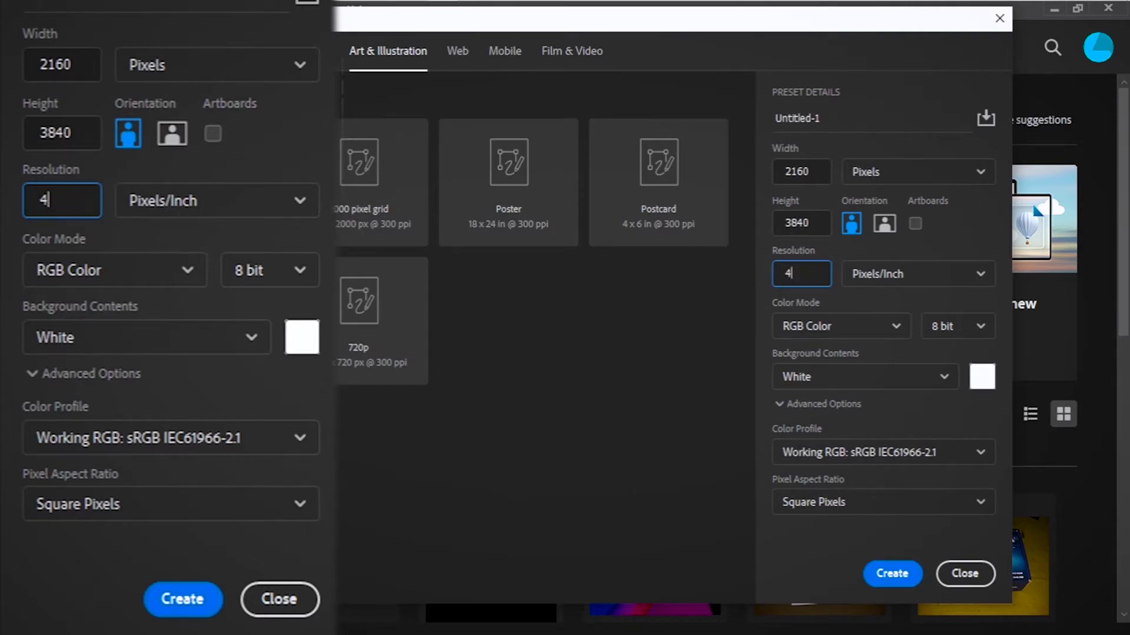
click(964, 218)
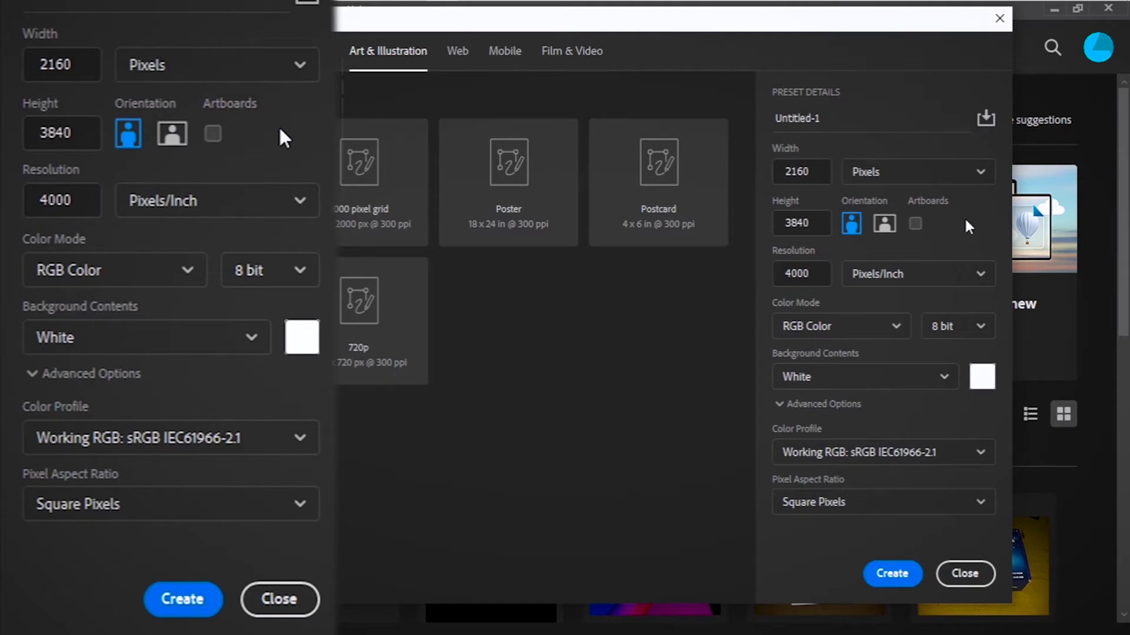
click(889, 333)
click(891, 337)
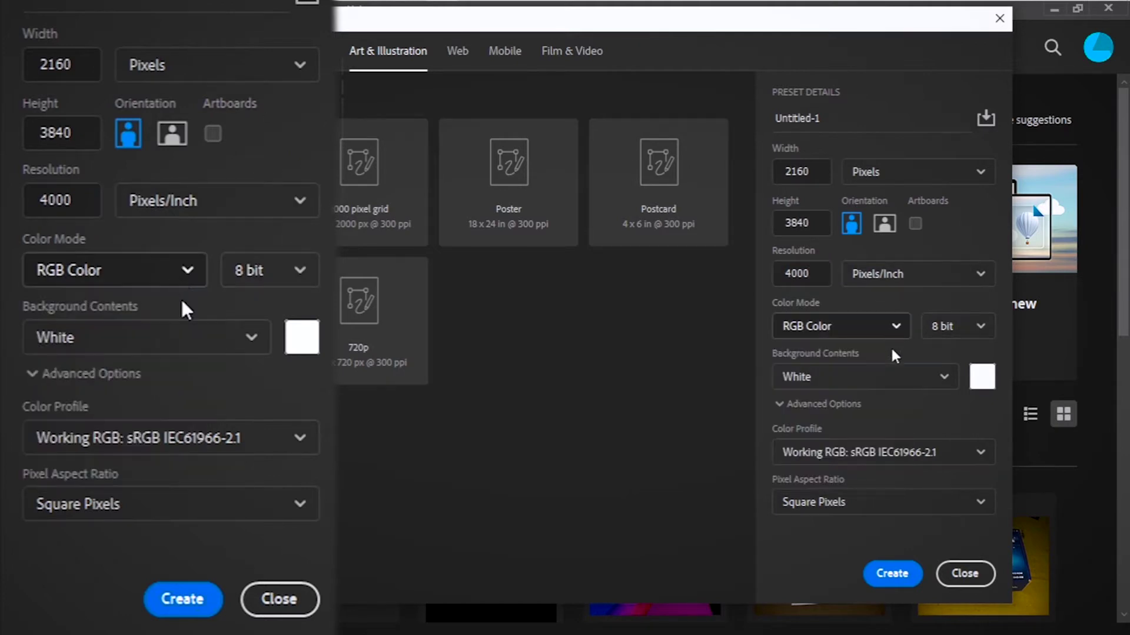
Step: Set the background contents to Black, keeping the Working RGB: sRGB IEC61966-2.1 profile and Square Pixels aspect ratio
click(900, 386)
click(893, 439)
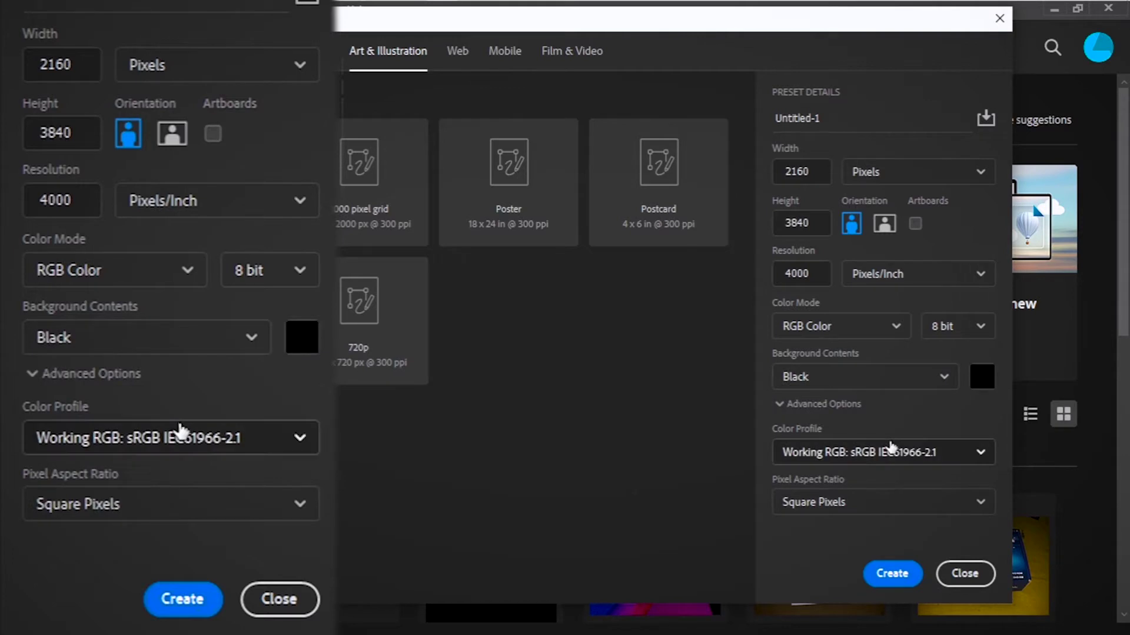
click(891, 467)
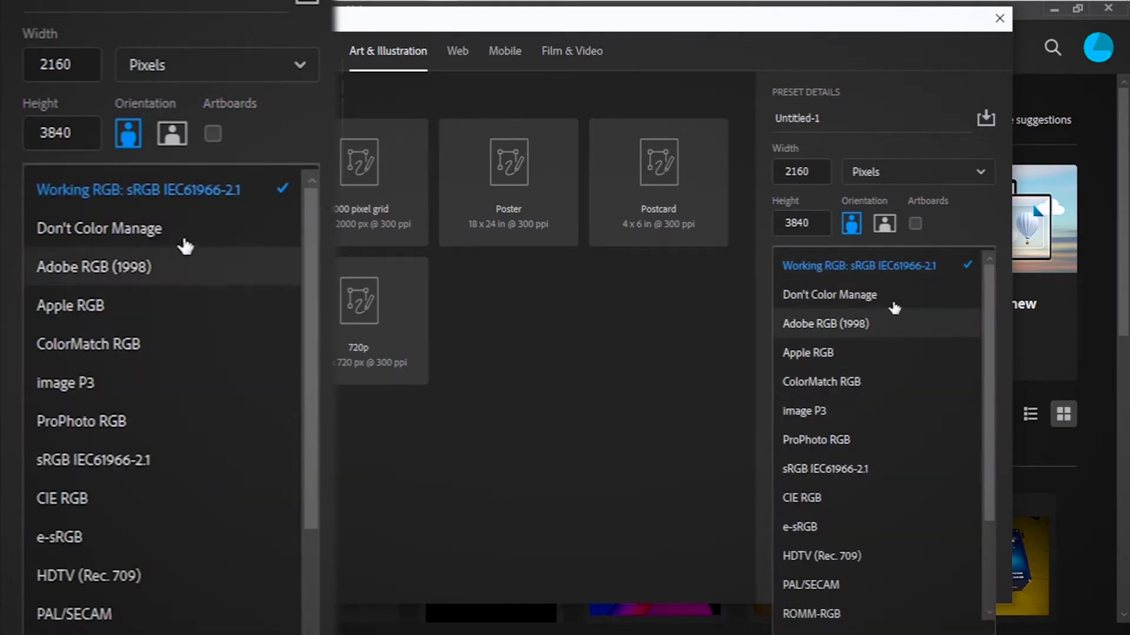
click(911, 266)
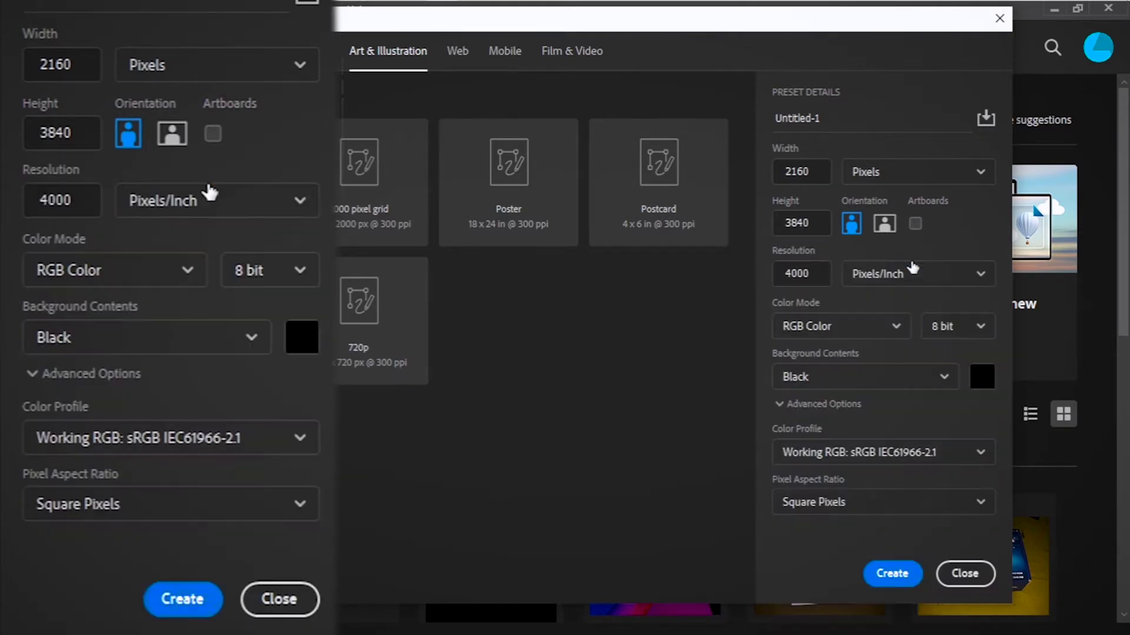
click(903, 510)
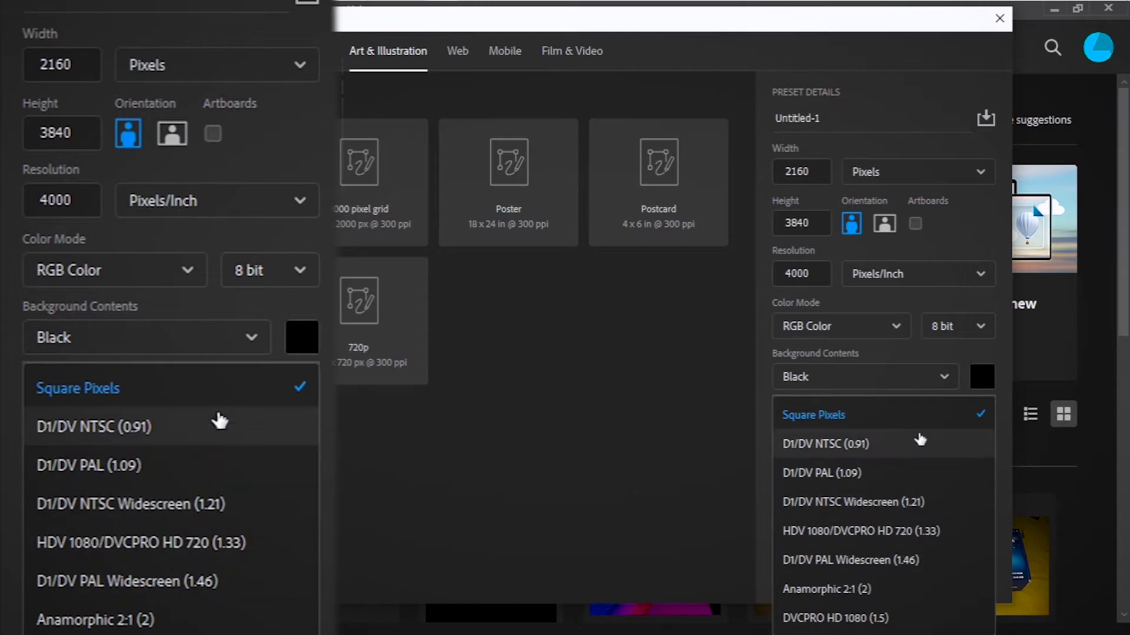
click(928, 415)
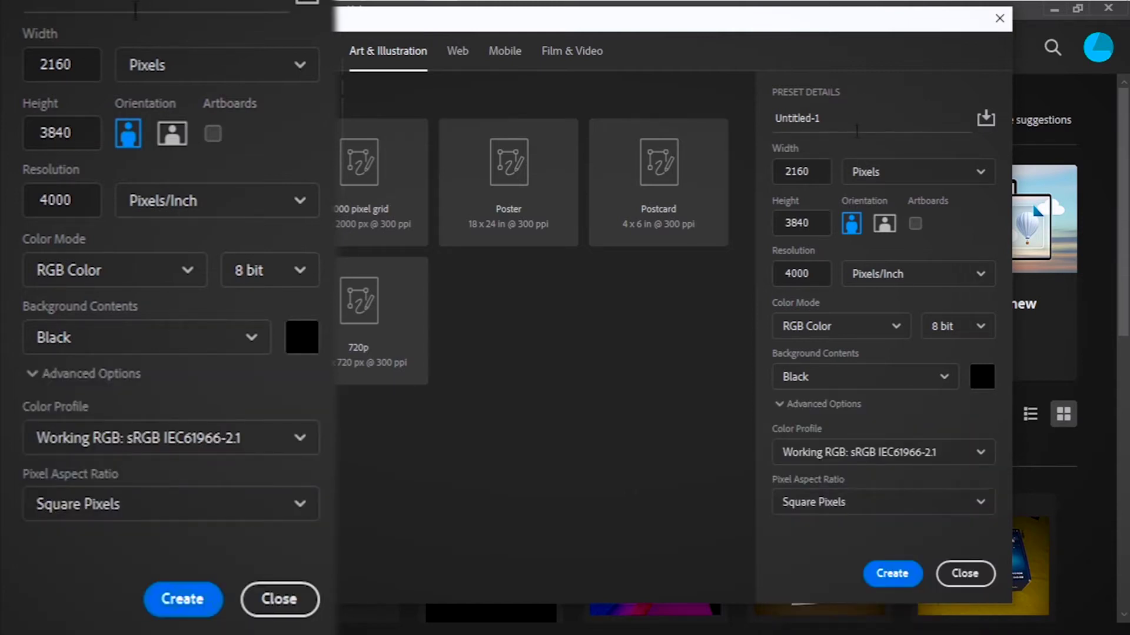
Step: Save the settings as the preset 4K Mobile Size and create the document named 4K Mobile Lock Screen Wallpaper 2020
click(857, 128)
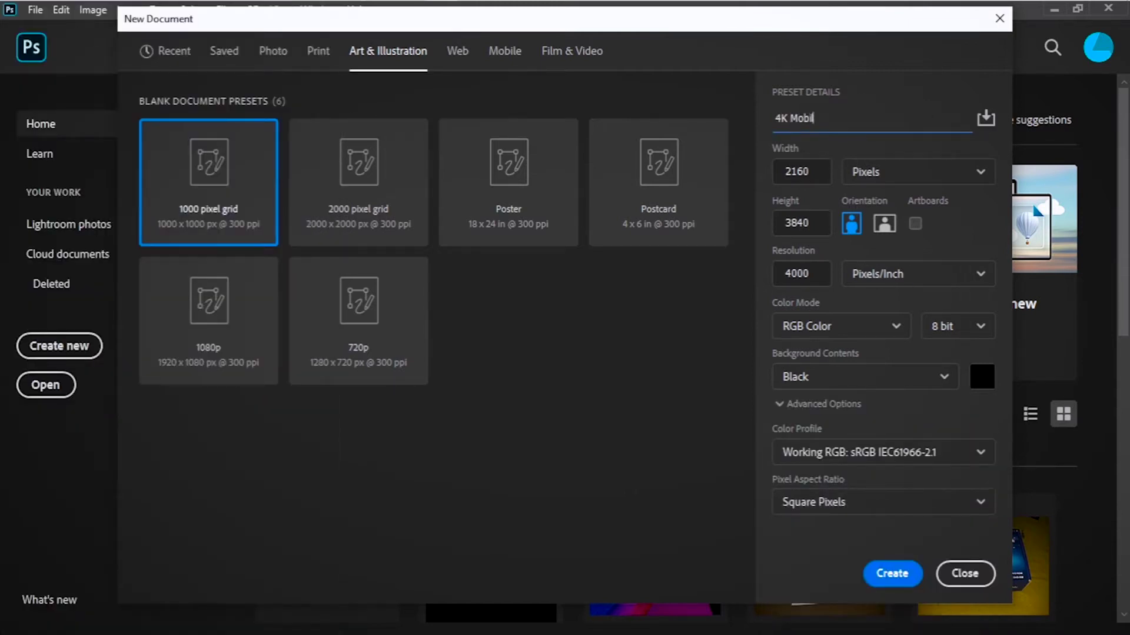
click(985, 119)
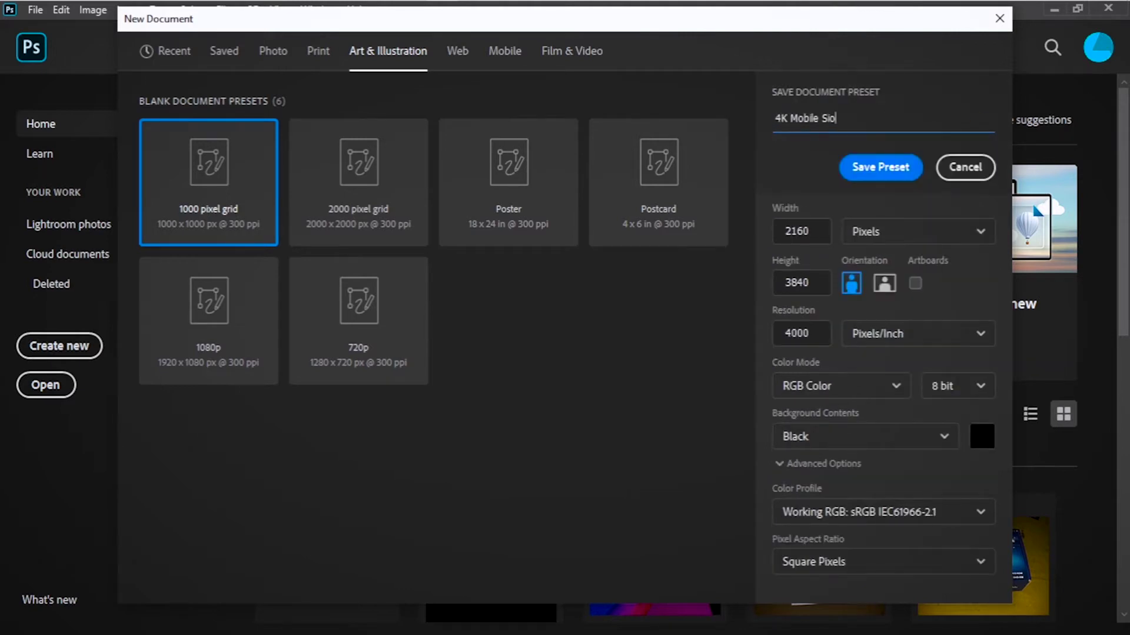
key(Return)
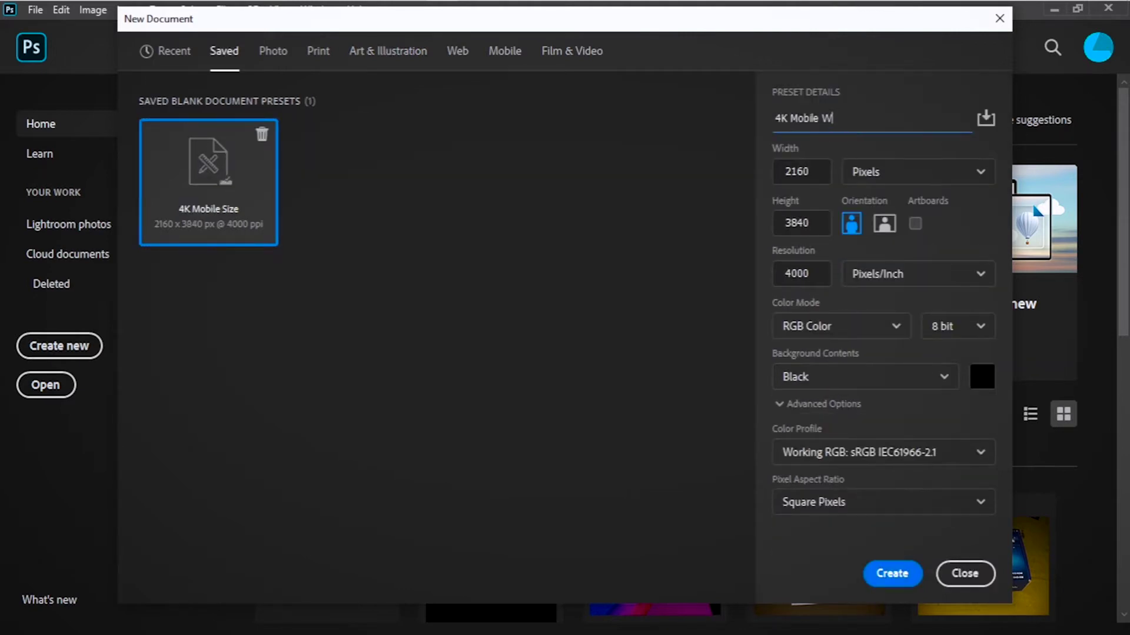
key(Return)
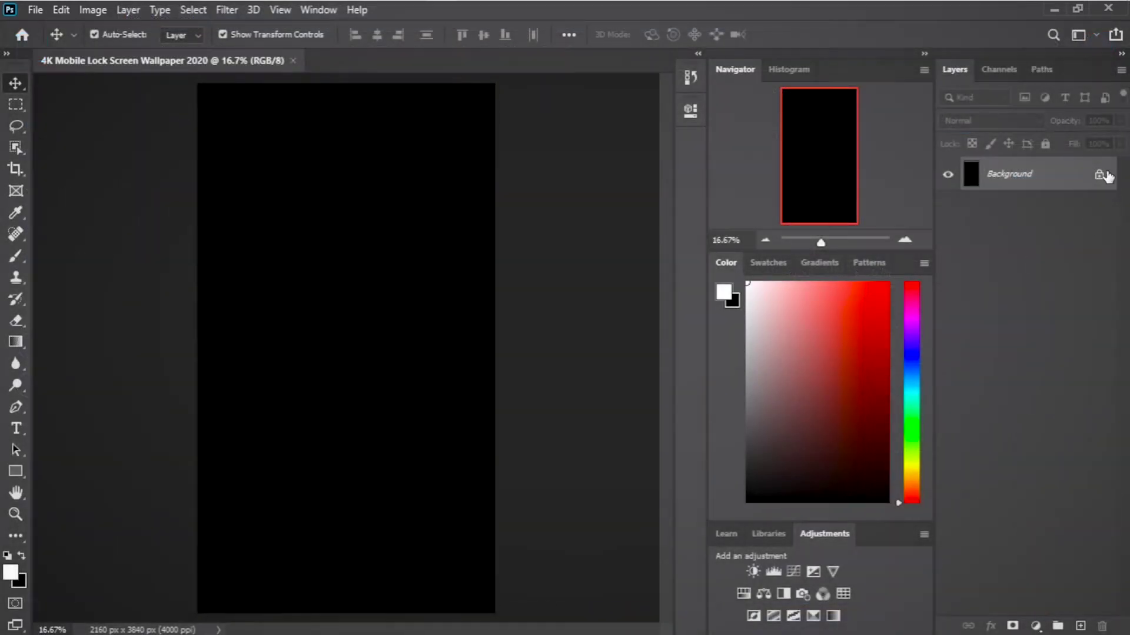
Step: Unlock the Background layer and add a text layer with the placeholder Lorem Ipsum on the canvas
click(1099, 174)
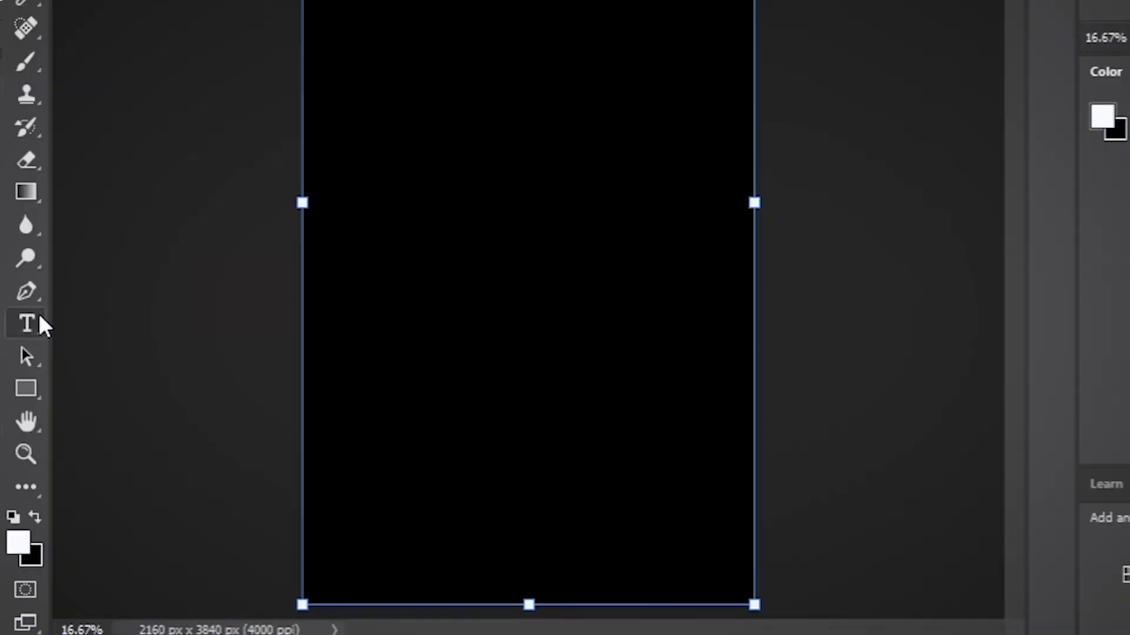
click(26, 427)
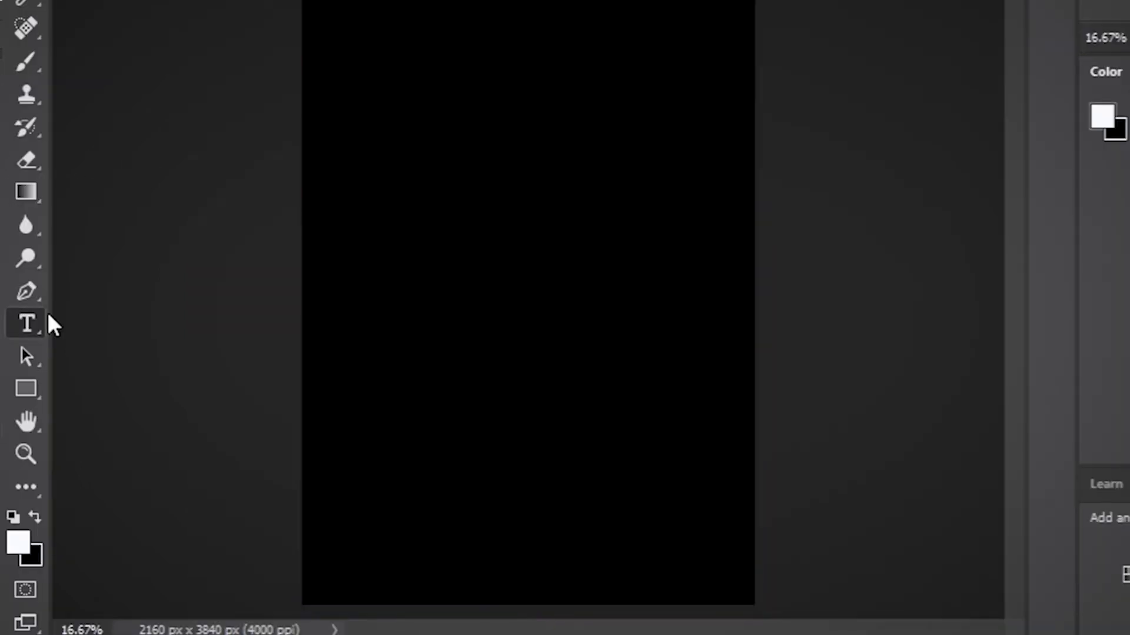
click(390, 47)
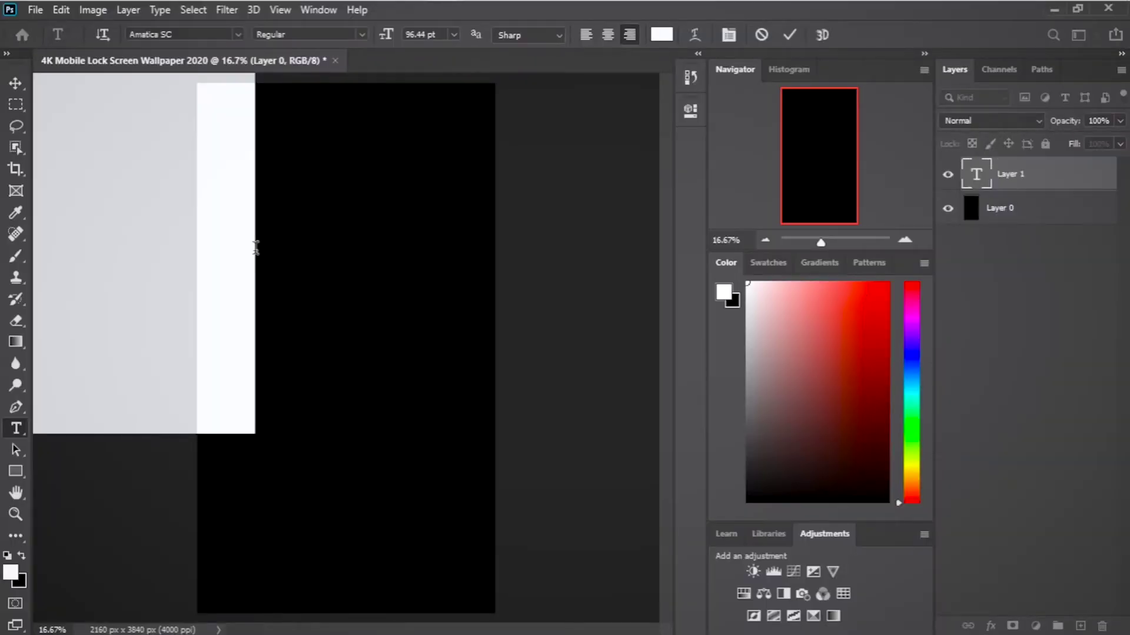
scroll(251, 248, down, 8)
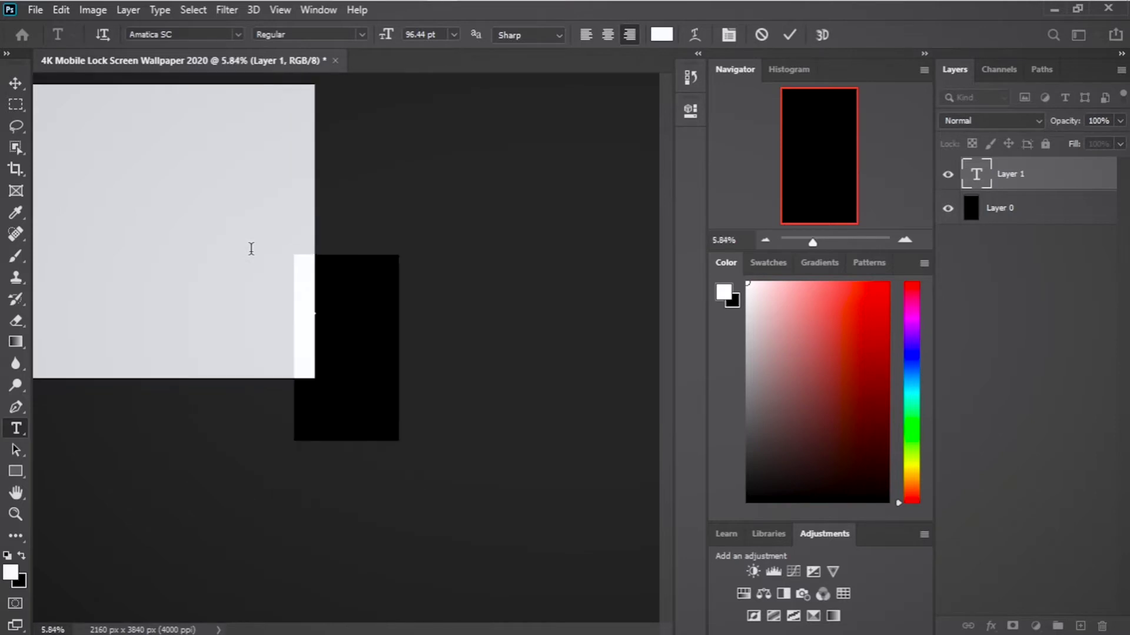
scroll(252, 249, down, 2)
click(15, 84)
Step: Scale the Lorem Ipsum text layer down to about 8% and place it around the middle of the canvas
click(1016, 250)
click(1022, 175)
drag(126, 317, 351, 358)
drag(563, 396, 347, 352)
drag(329, 333, 337, 342)
scroll(337, 342, up, 8)
drag(36, 235, 279, 302)
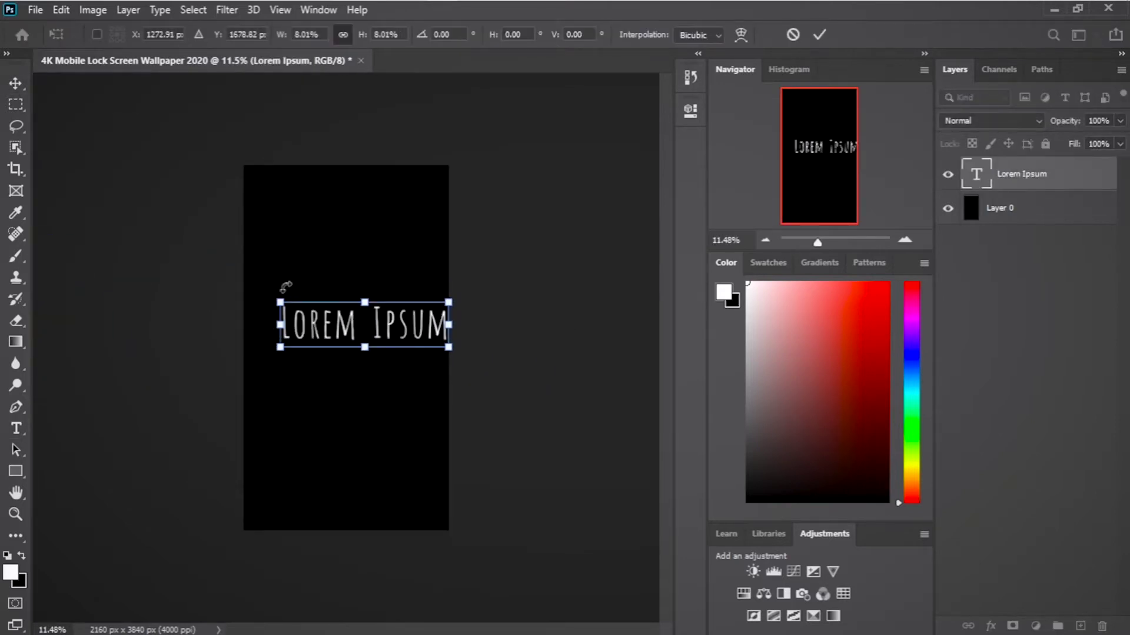
click(819, 35)
Step: Replace the placeholder text with THIS and set it in the Stadium font
double_click(363, 324)
key(ctrl+a)
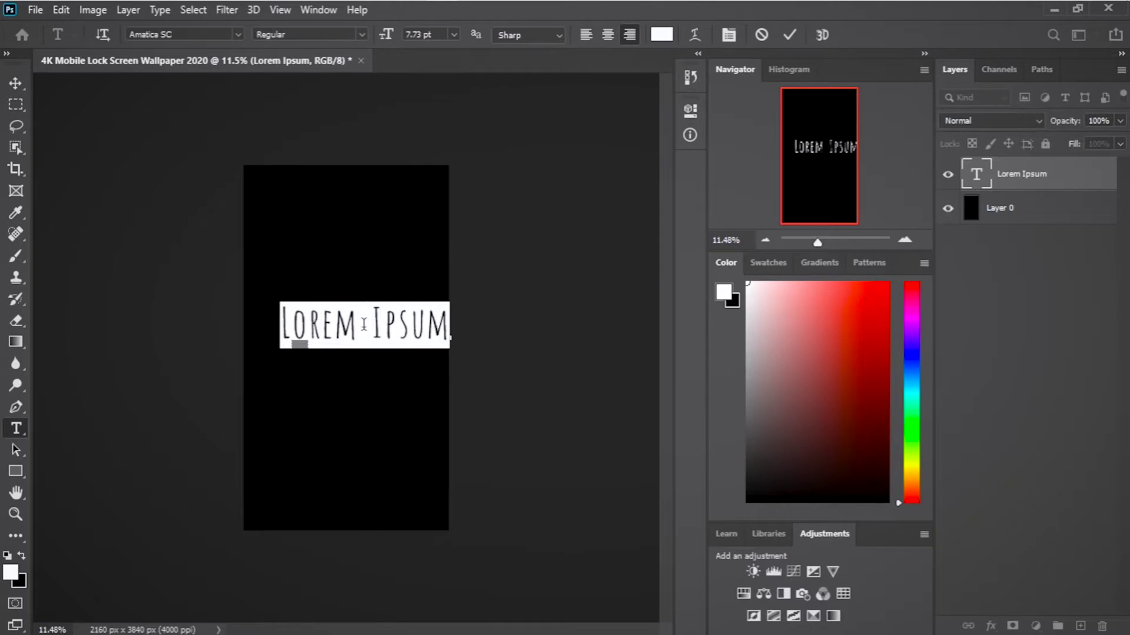
key(BackSpace)
text(THIS)
click(183, 34)
scroll(273, 466, down, 10)
scroll(318, 556, down, 20)
click(318, 555)
click(790, 35)
Step: Move THIS toward the left of the canvas and add a smaller Phone text line below it
key(v)
ctrl+click(1023, 184)
double_click(358, 345)
key(BackSpace)
drag(310, 298, 403, 424)
click(15, 84)
drag(442, 450, 409, 421)
click(363, 423)
mouse_move(307, 306)
mouse_down()
mouse_move(312, 378)
mouse_move(346, 290)
mouse_up()
text(P)
click(15, 84)
click(364, 453)
click(1013, 176)
Step: Duplicate the Phone text as a Locked line beneath it, and start another copy reading By
key(ctrl+j)
text(Locked)
click(16, 83)
click(565, 262)
text(By)
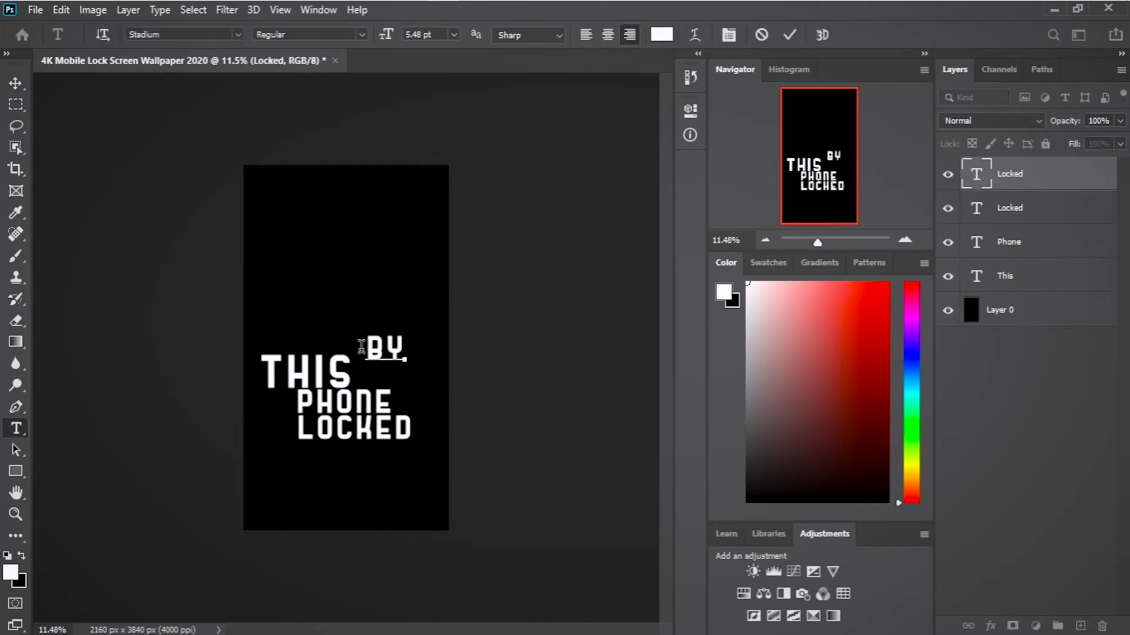
Step: Try out other fonts on the extra text copy, including Razed, with the sample word THIs
click(238, 35)
drag(479, 115, 479, 559)
click(330, 214)
click(238, 35)
scroll(338, 232, up, 6)
click(163, 216)
click(215, 237)
text(THIs)
click(312, 372)
click(177, 35)
text(Razed)
click(577, 157)
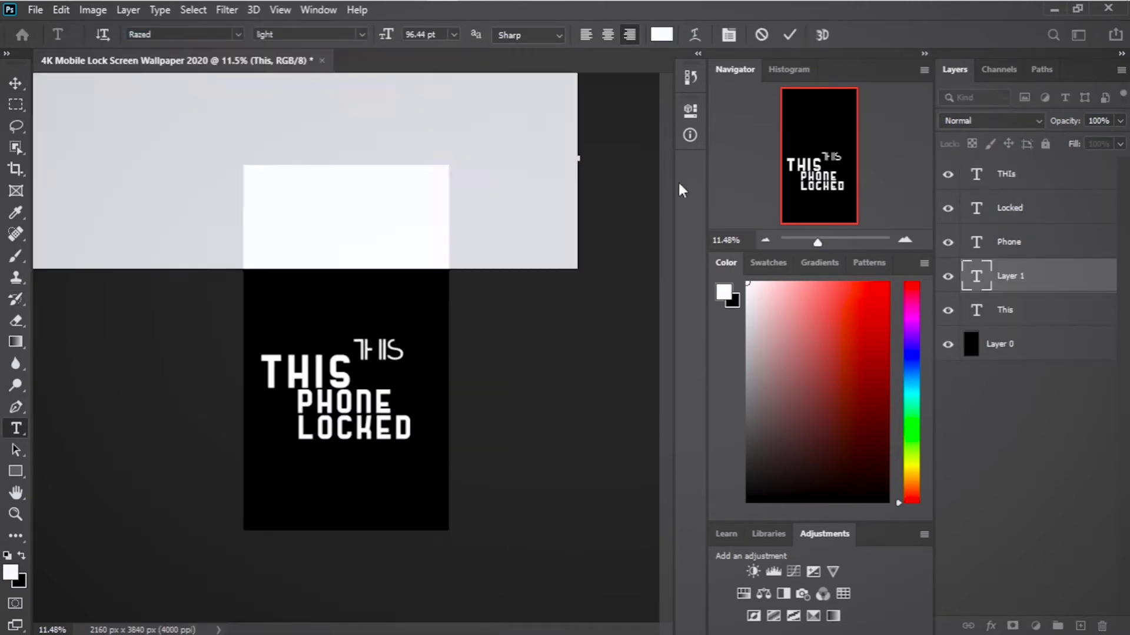
Step: Restore the Stadium look on the extra text copy, move it under Locked and make it read By
click(377, 352)
click(240, 35)
drag(388, 379, 297, 462)
key(ctrl+j)
click(15, 428)
text(By)
Step: Duplicate the By text as a smaller PowerButton line directly beside it
key(ctrl+j)
text(PowerButton)
key(Return)
Step: Convert all the lettering layers into one smart object and lock the black Layer 0
shift+click(1005, 310)
right_click(1025, 310)
click(908, 212)
click(1000, 208)
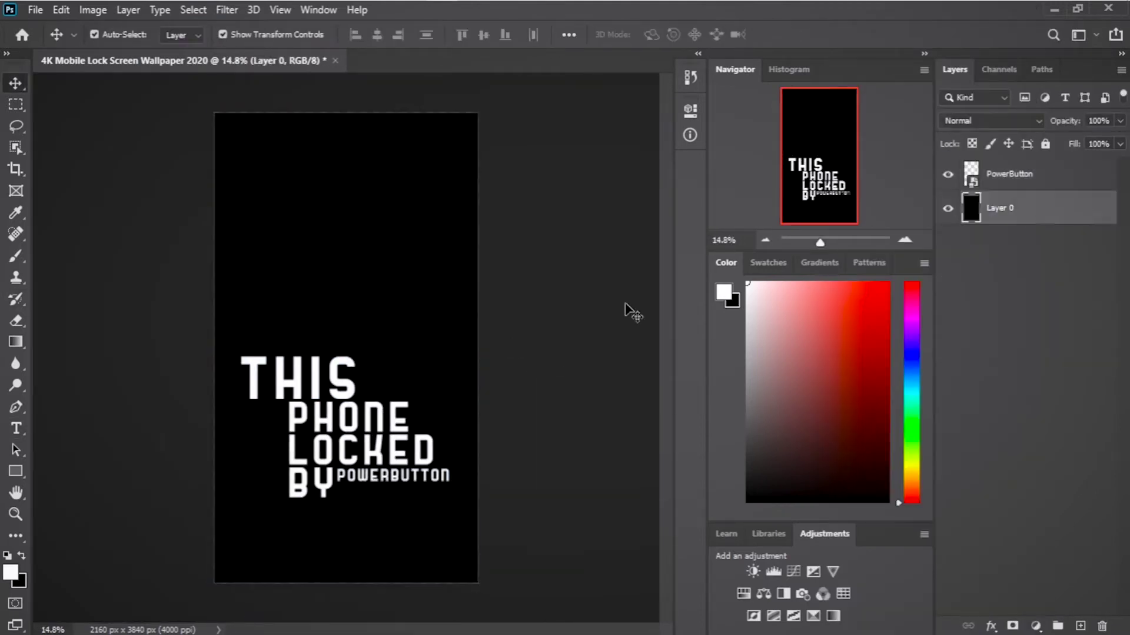
click(1045, 144)
click(525, 315)
Step: Add a small new text layer in the empty area above the lettering
click(15, 428)
click(347, 347)
key(ctrl+t)
key(Return)
click(15, 429)
Step: Make the new text read DSKStudios and give it a thin, stylized font
click(238, 34)
click(267, 150)
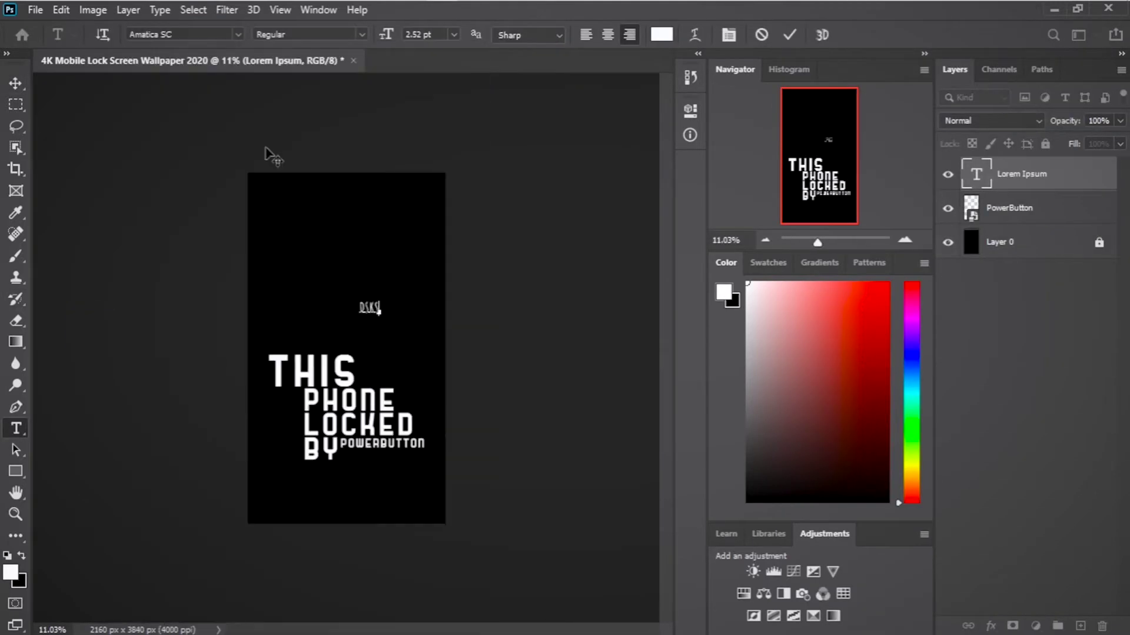
click(238, 35)
click(309, 265)
click(238, 35)
scroll(171, 512, down, 20)
click(253, 133)
Step: Scale the DSKStudios text down to about 43% and move it to just below PowerButton
key(ctrl+t)
scroll(333, 300, up, 5)
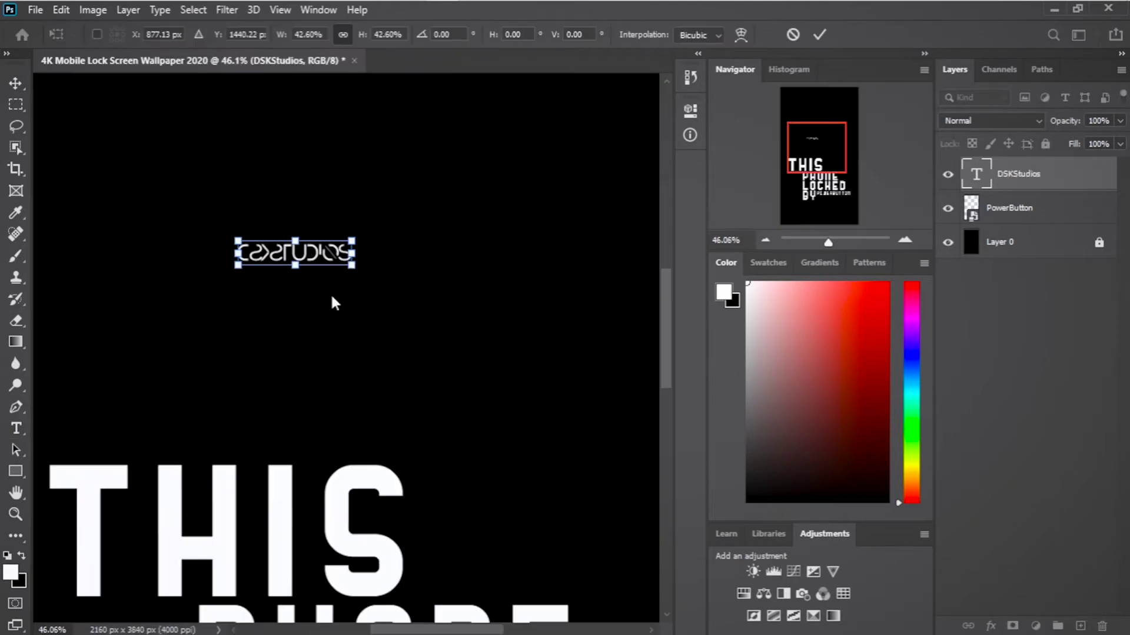
scroll(333, 300, down, 2)
drag(392, 339, 445, 403)
key(Return)
Step: Set the DSK part of DSKStudios in a heavy blocky font and align the text tightly beneath PowerButton
scroll(309, 353, up, 10)
click(15, 429)
drag(177, 347, 351, 347)
key(ctrl+t)
drag(504, 316, 532, 321)
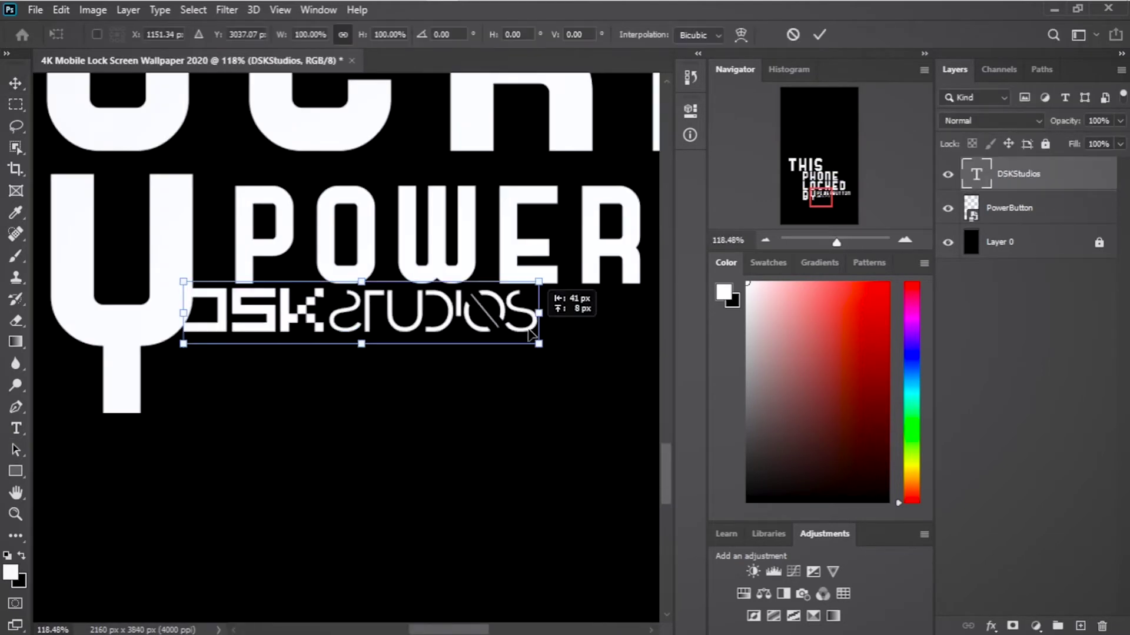
key(Return)
click(500, 406)
scroll(500, 406, down, 3)
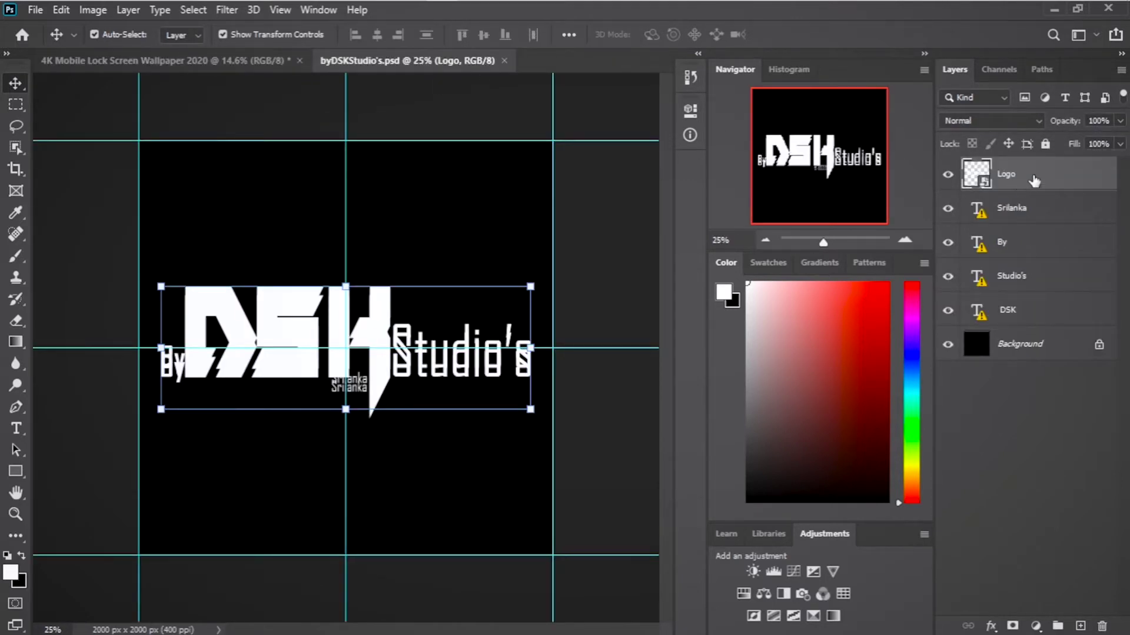
Step: Copy the Logo layer from byDSKStudio's.psd into the wallpaper, scaled to about 1.75% in the canvas's lower right corner
drag(981, 168, 347, 265)
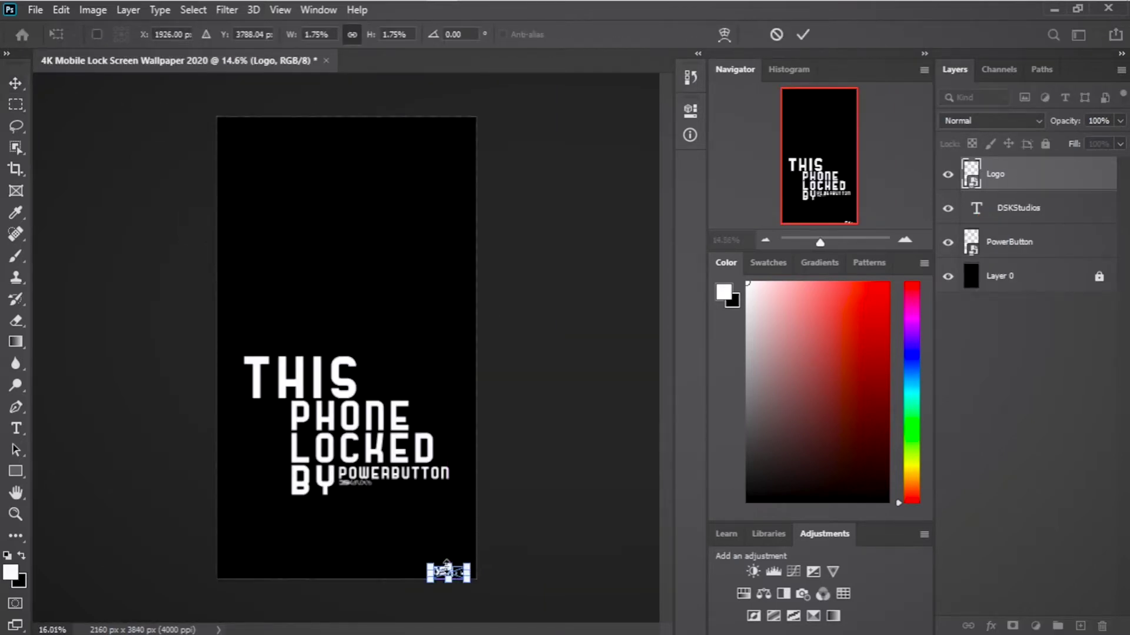
scroll(445, 571, up, 6)
drag(496, 288, 519, 289)
key(Return)
key(ctrl+0)
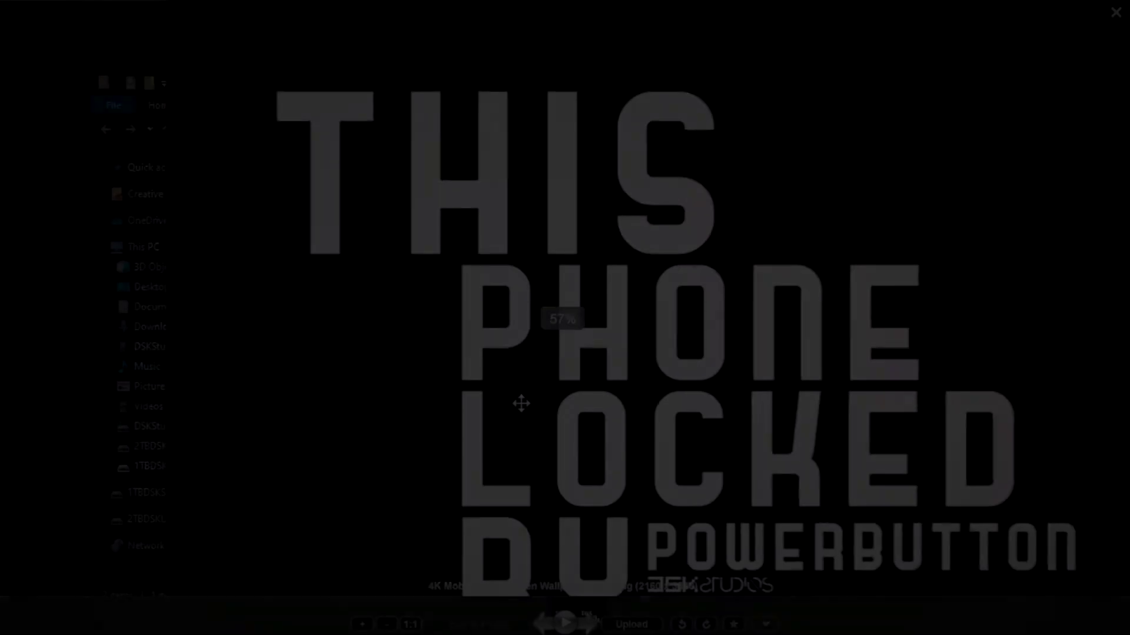
Step: Check the exported 4K Mobile Lock Screen Wallpaper 2020.png, and reopen 4K Mobile Lock Screen Wallpaper 2020.psd in Photoshop
scroll(521, 403, down, 5)
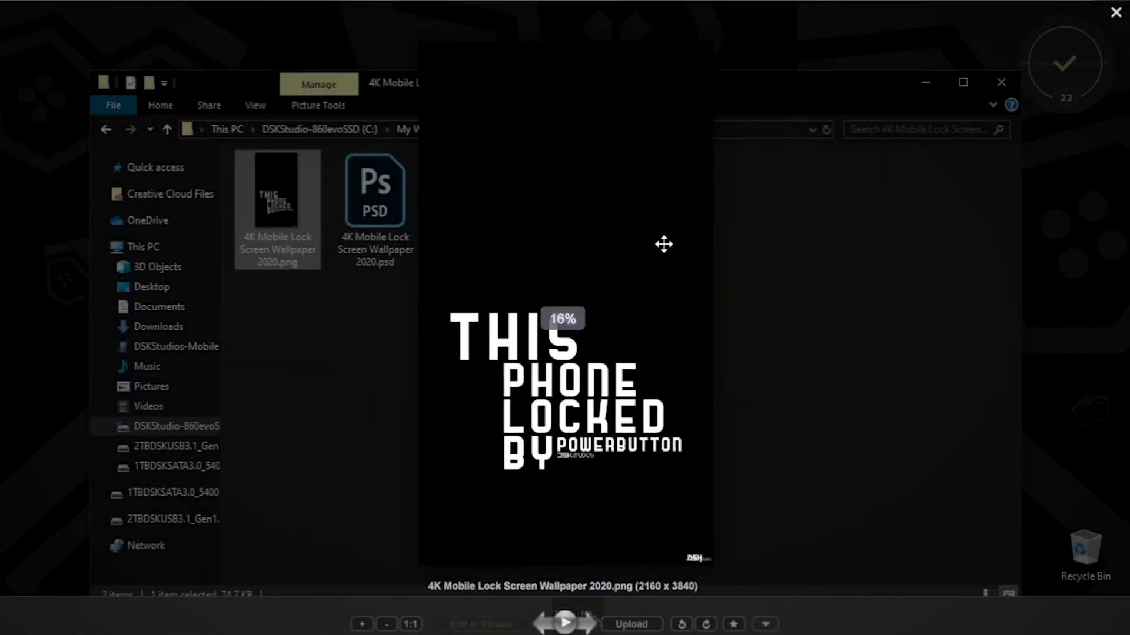
key(Escape)
click(377, 193)
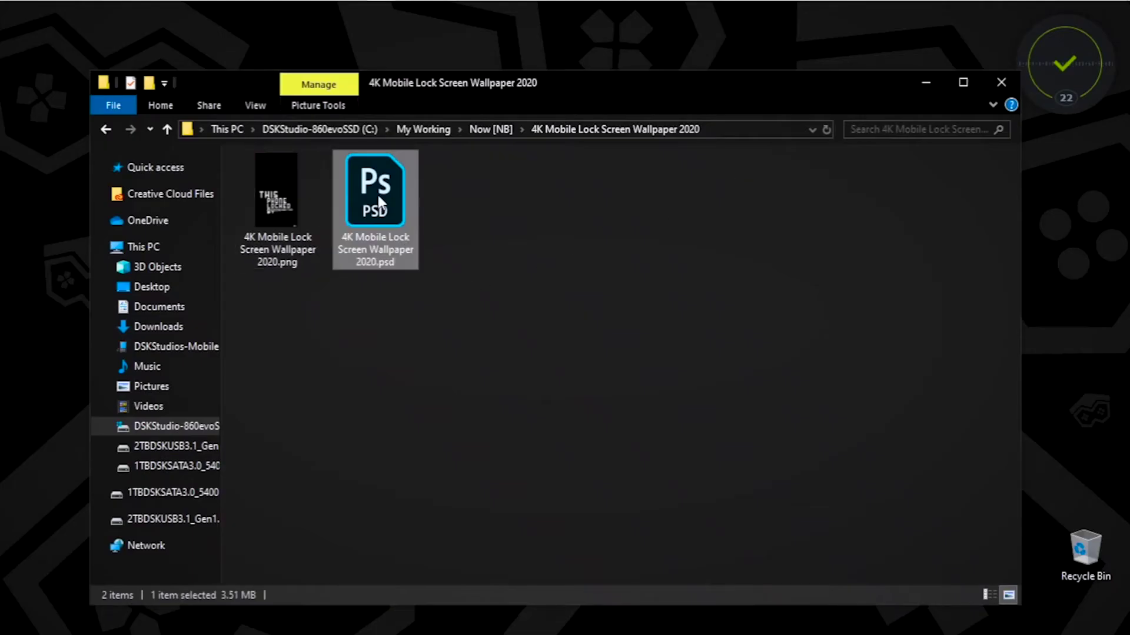
right_click(377, 200)
click(390, 204)
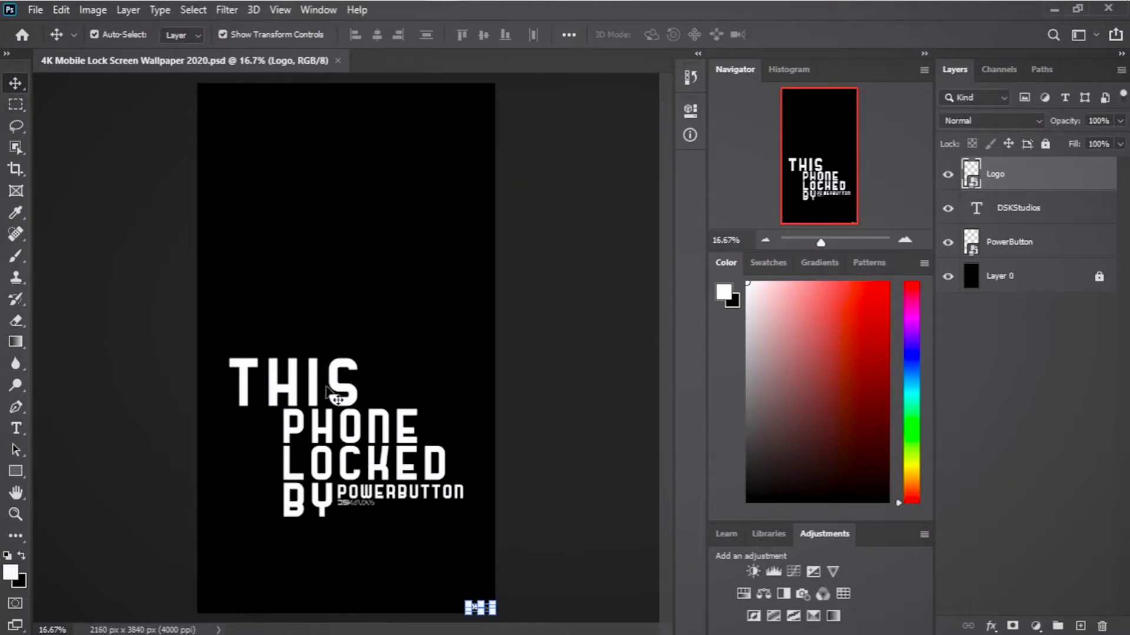
click(533, 254)
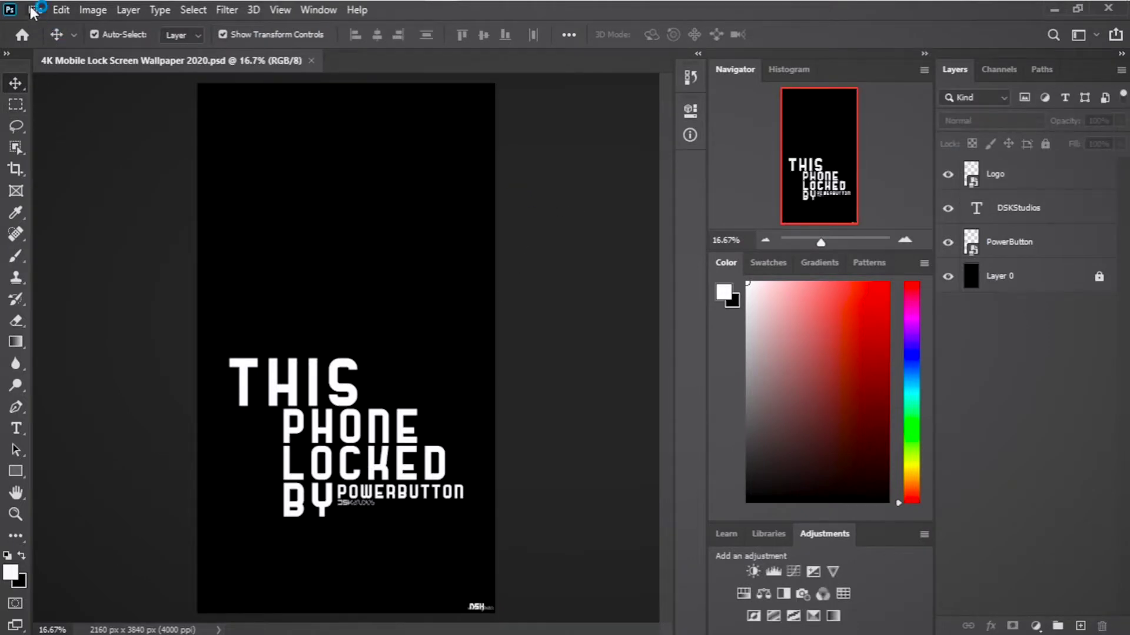
Step: Open 8K Girl Wallpaper.psd from the 8K Girl Wallpaper folder
click(32, 10)
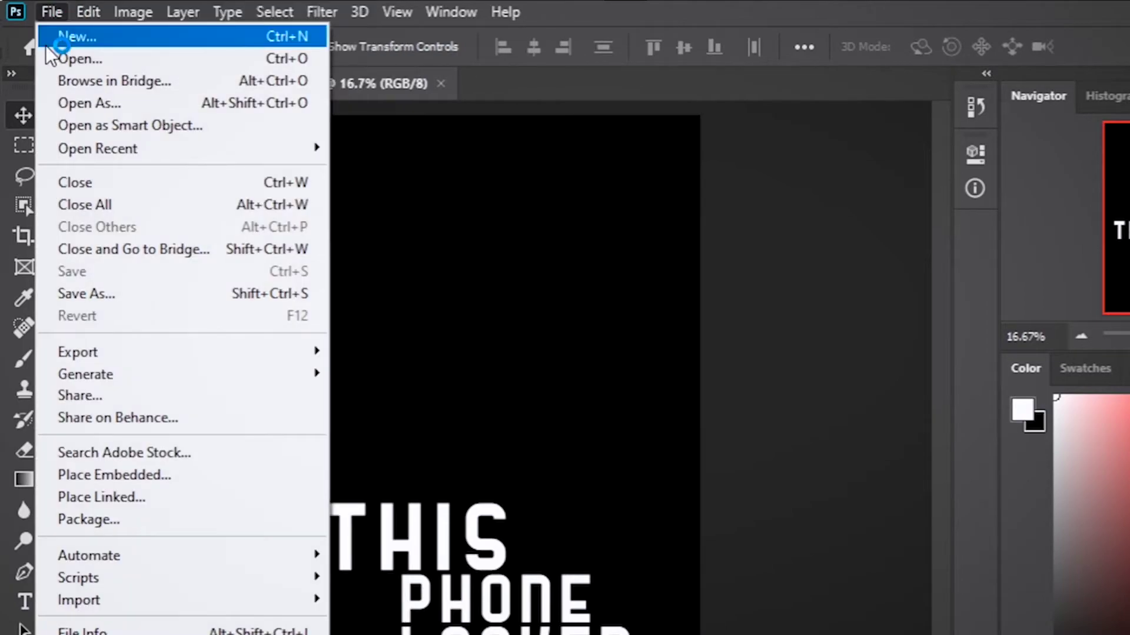
click(51, 56)
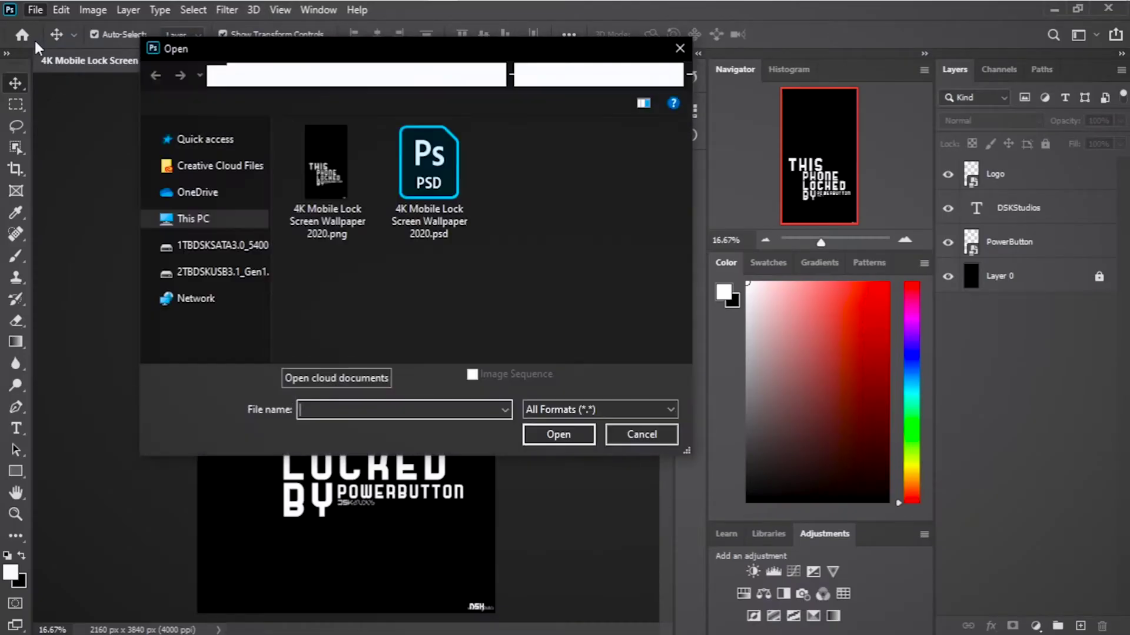
click(219, 76)
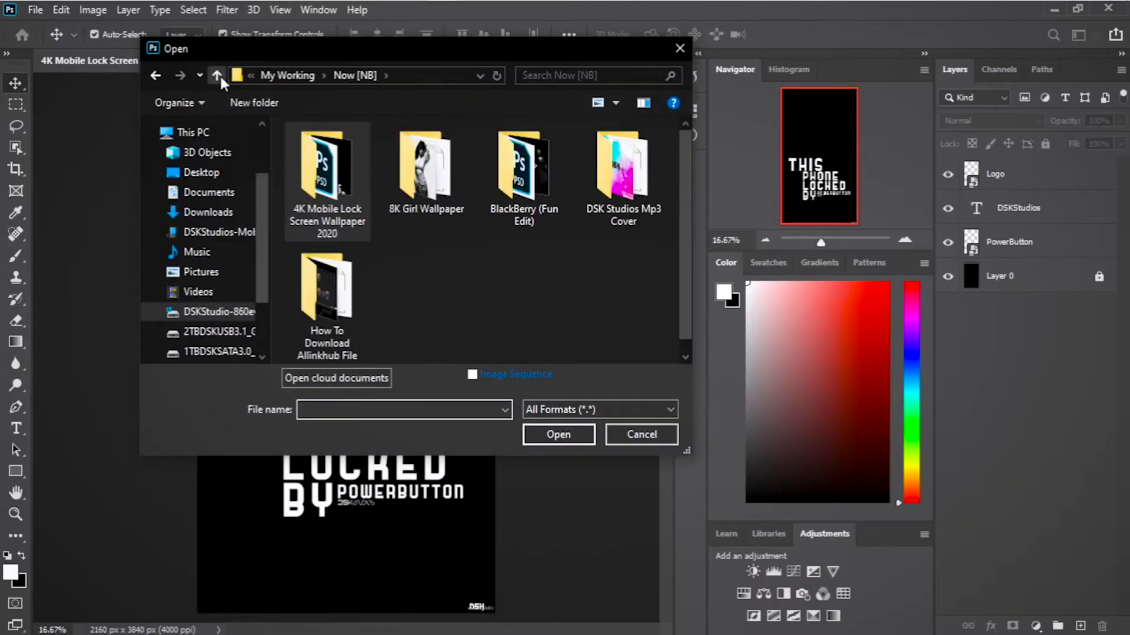
double_click(436, 152)
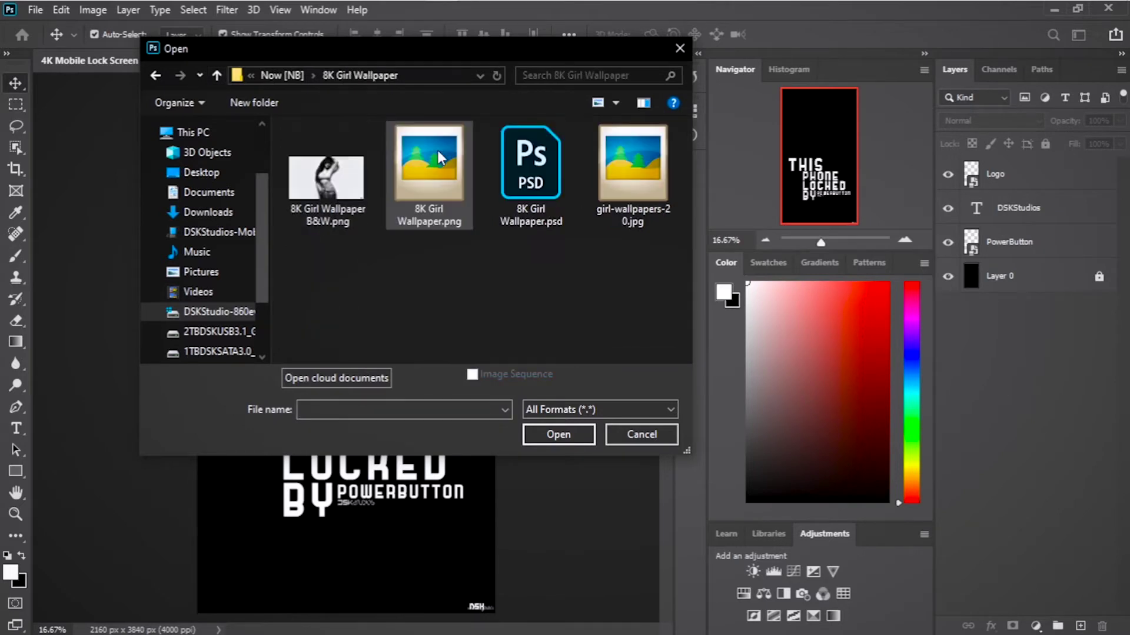
click(528, 179)
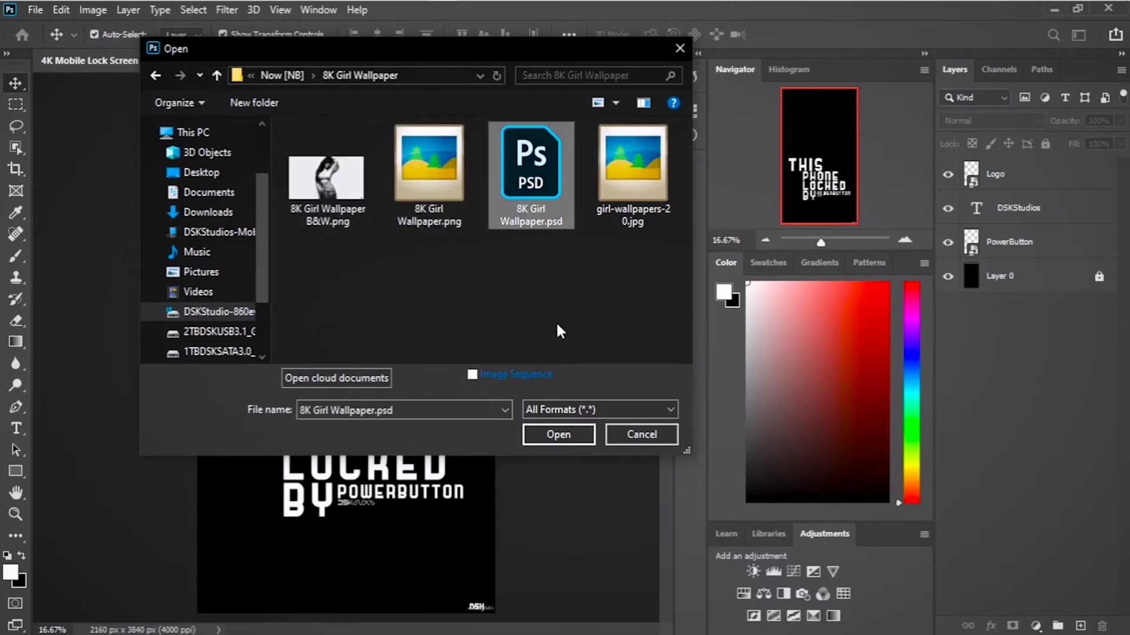
click(579, 435)
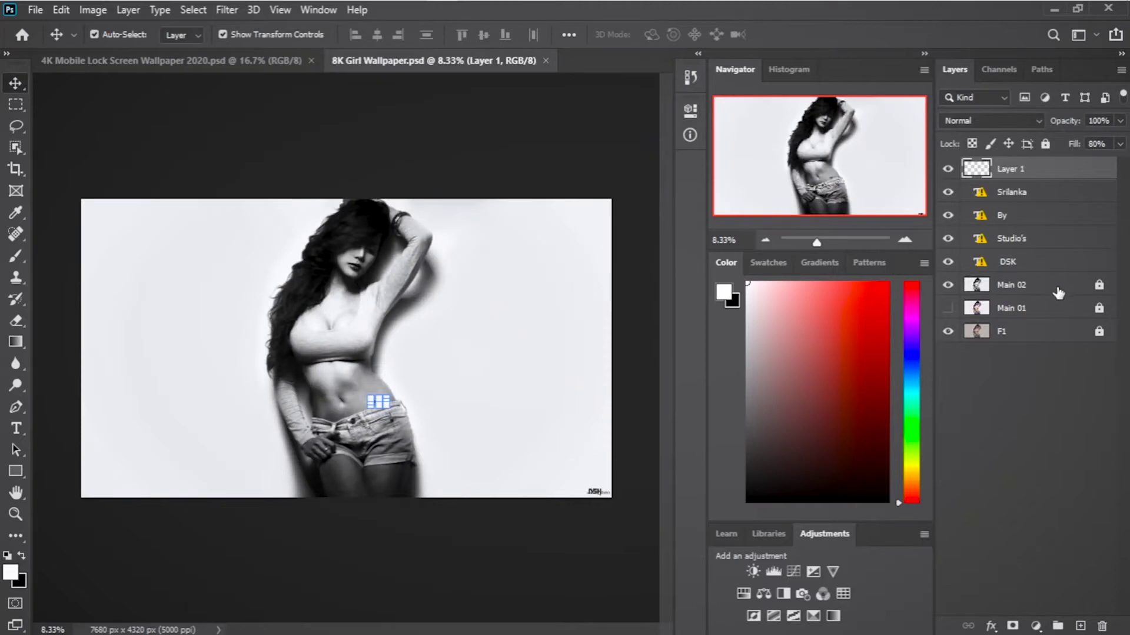
Step: Copy the unlocked Main 02 layer into the lock screen wallpaper and close 8K Girl Wallpaper.psd without saving
click(1054, 291)
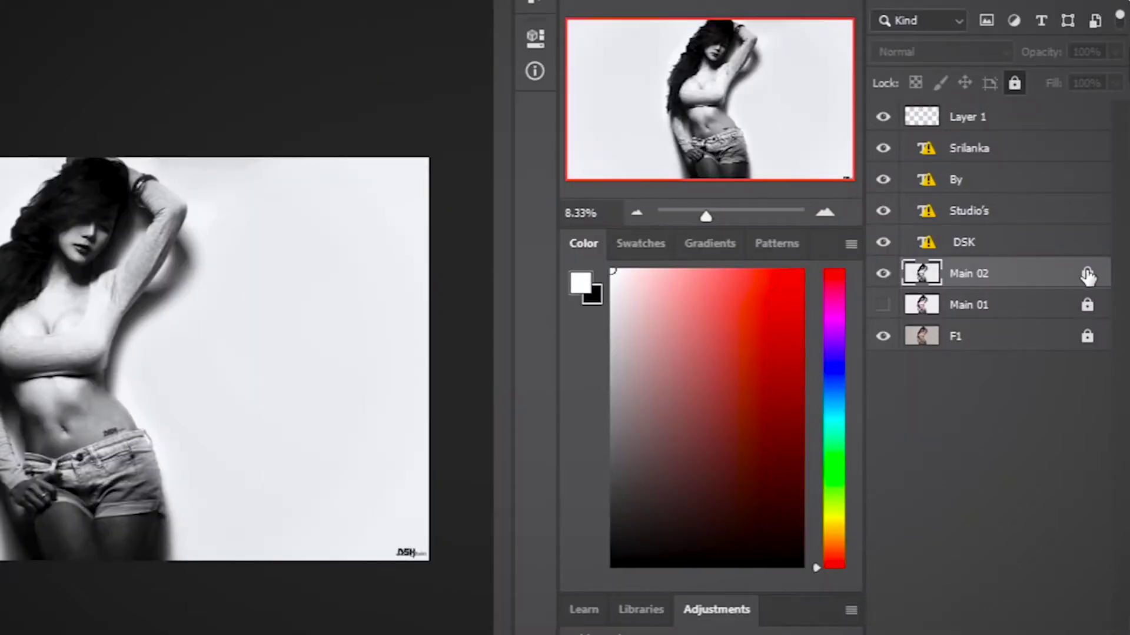
click(1087, 275)
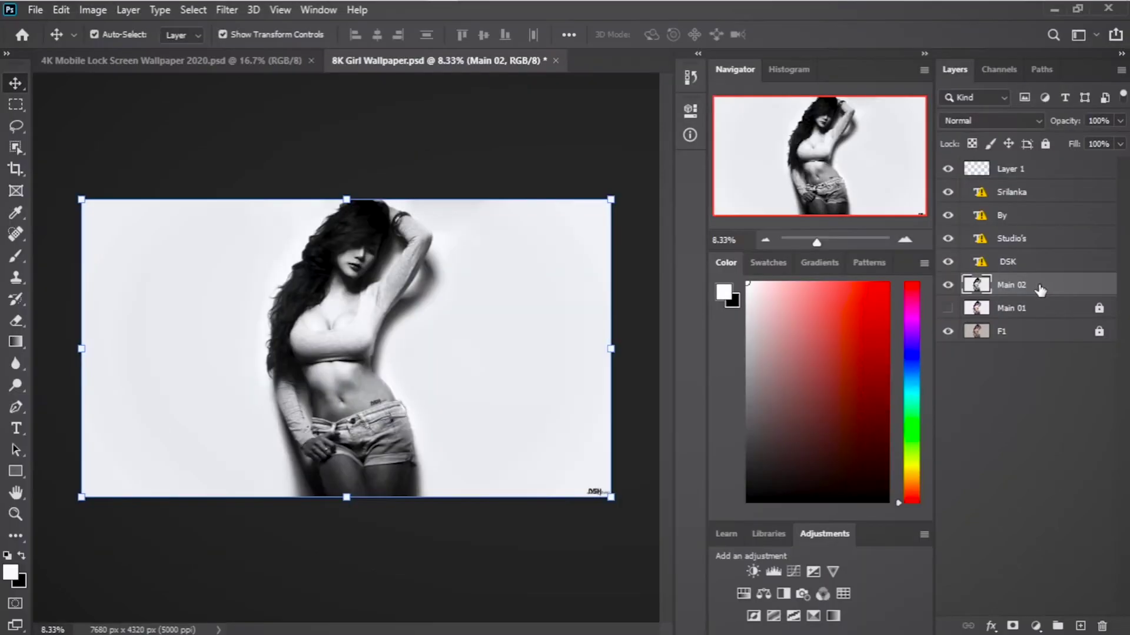
drag(1016, 286, 361, 282)
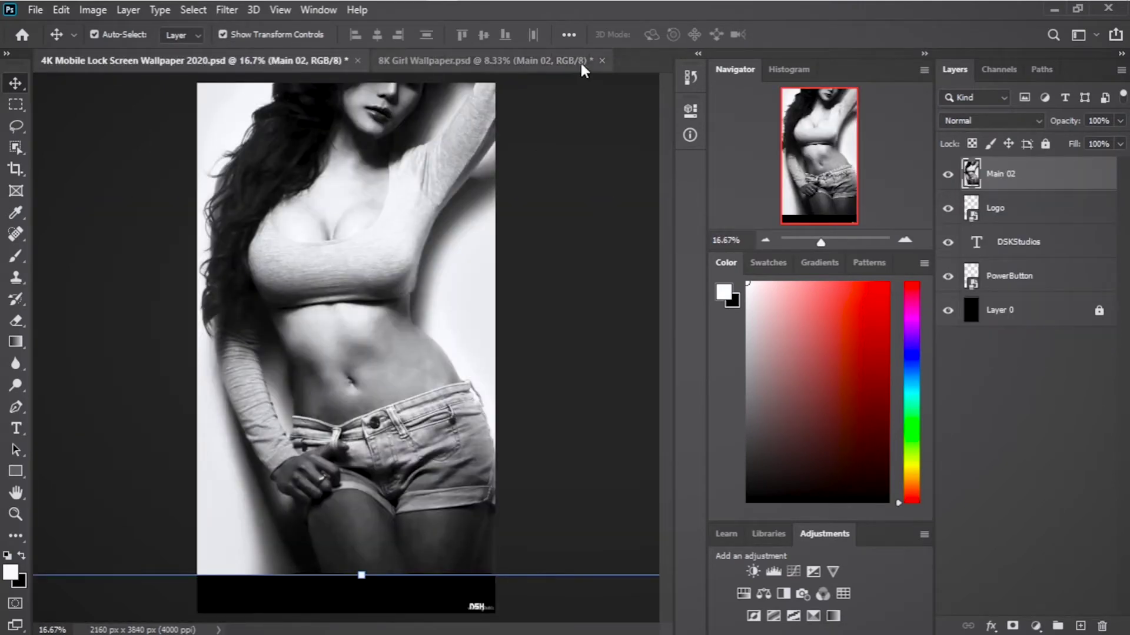
click(600, 60)
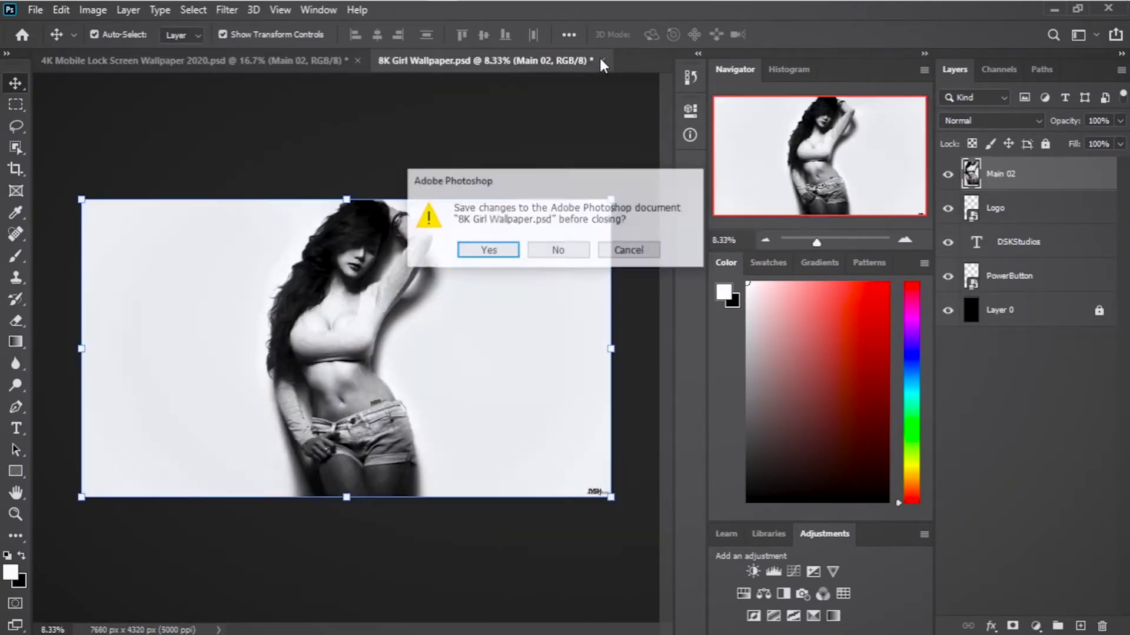
click(557, 252)
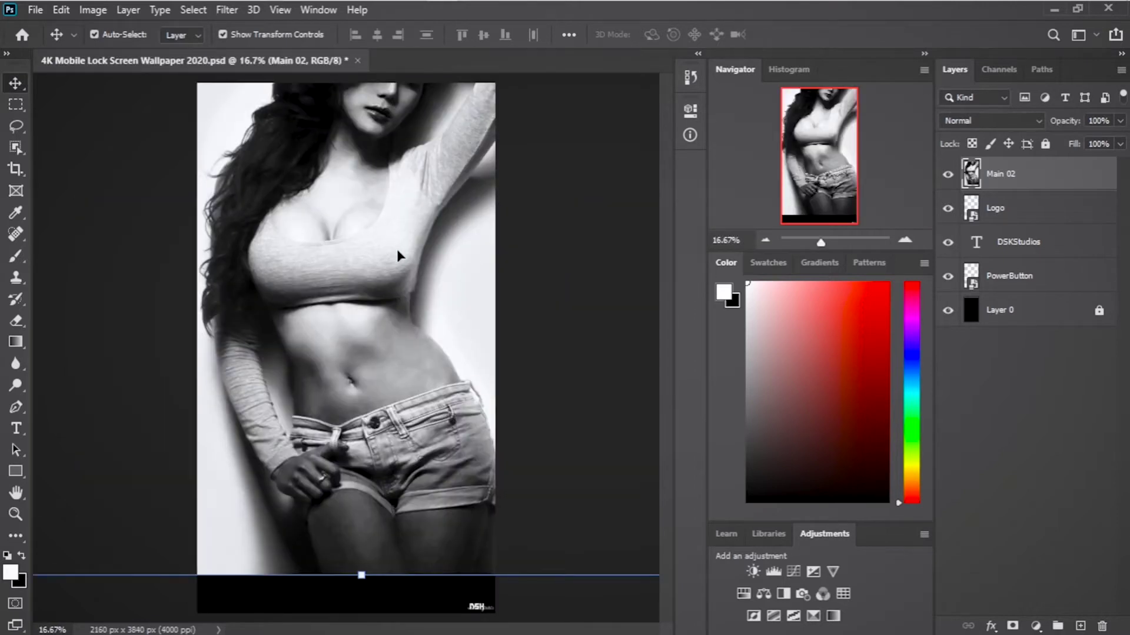
Step: Scale down the Main 02 photo and reposition it so the woman's whole figure fits the canvas width
key(ctrl+minus)
key(ctrl+minus)
key(ctrl+minus)
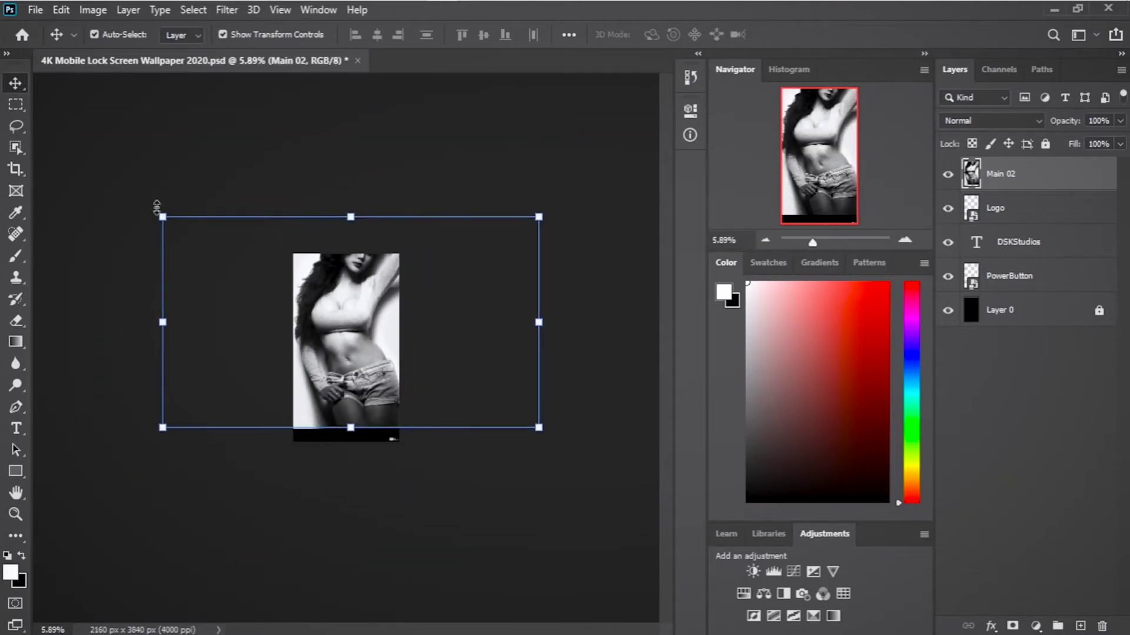
drag(163, 217, 248, 266)
drag(371, 330, 320, 331)
click(1049, 179)
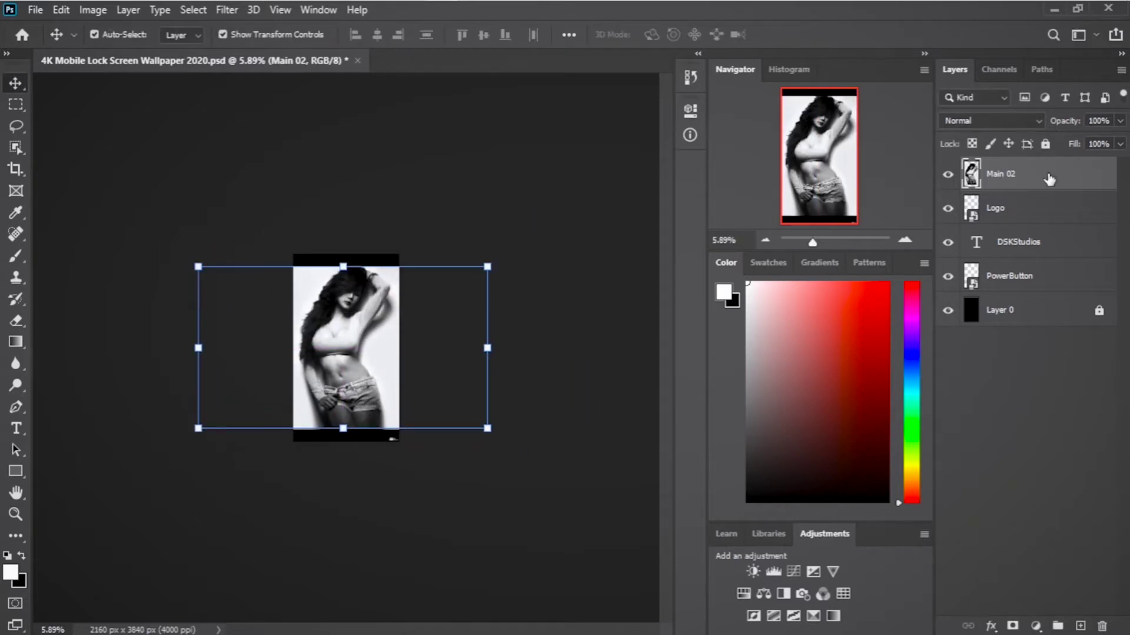
Step: Try the Vivid Light blend mode on the Main 02 layer and settle on Multiply
click(1013, 121)
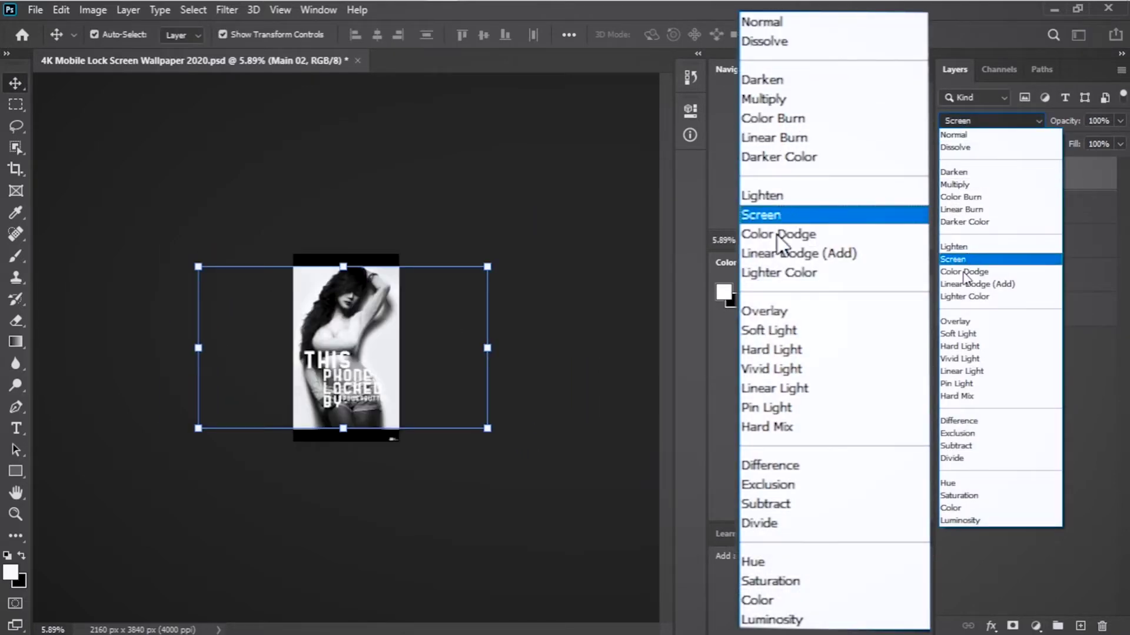
click(959, 359)
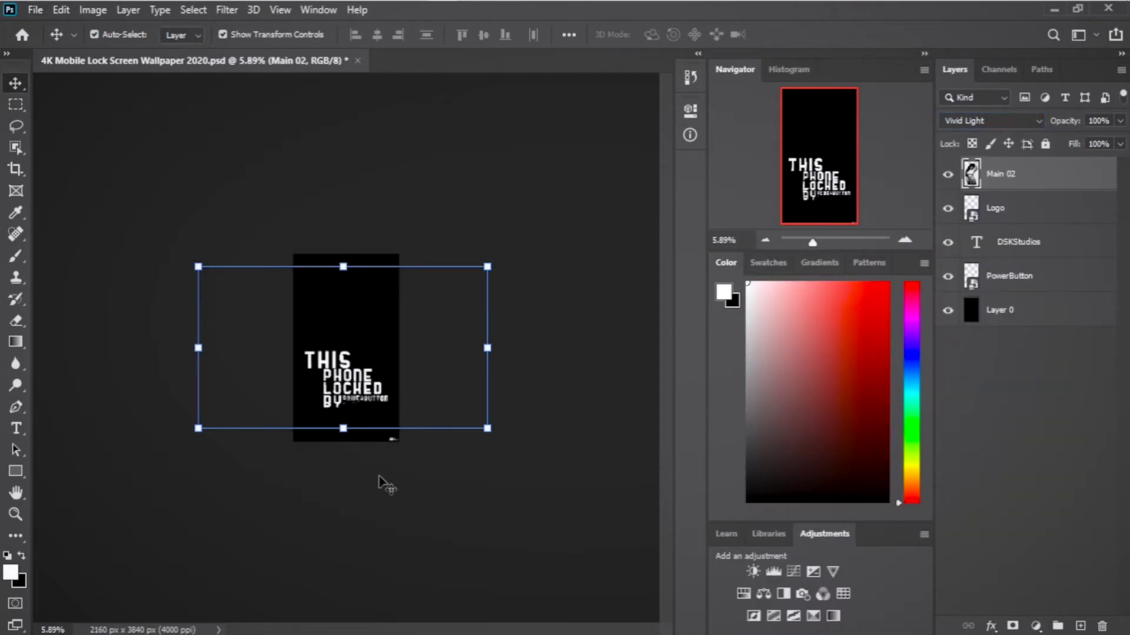
scroll(379, 477, up, 5)
click(1022, 121)
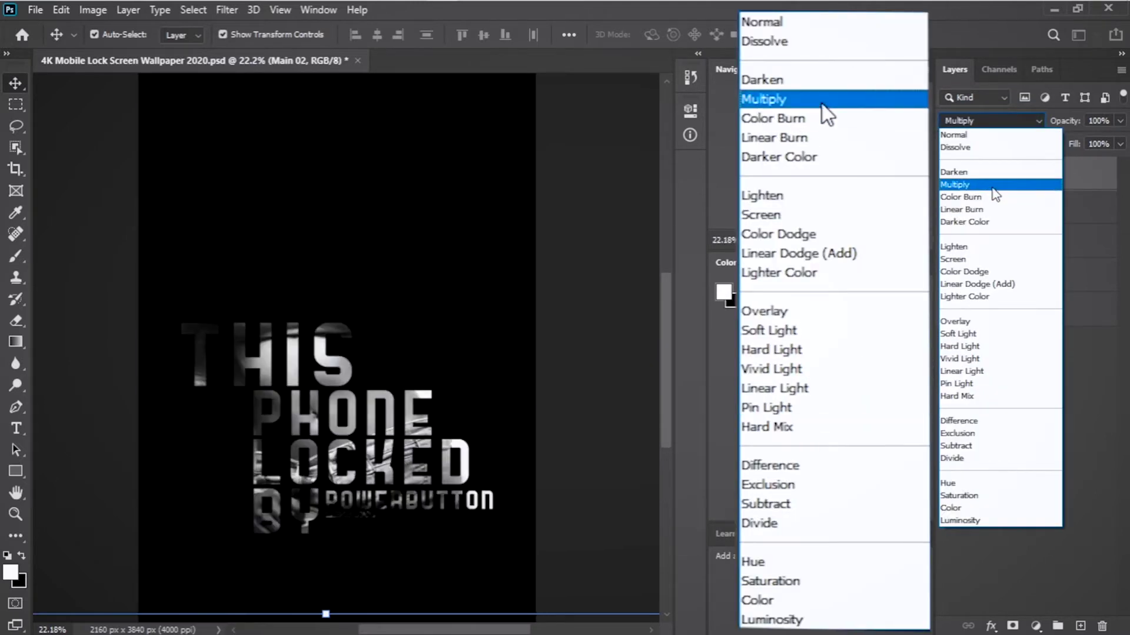
click(993, 189)
Step: Shrink the Main 02 photo further and shift it so the figure shows within the lettering
scroll(321, 285, down, 3)
drag(109, 217, 182, 292)
scroll(351, 415, up, 2)
scroll(349, 415, down, 2)
drag(504, 290, 399, 323)
scroll(347, 386, up, 3)
scroll(340, 385, down, 3)
drag(212, 333, 231, 345)
scroll(338, 400, up, 3)
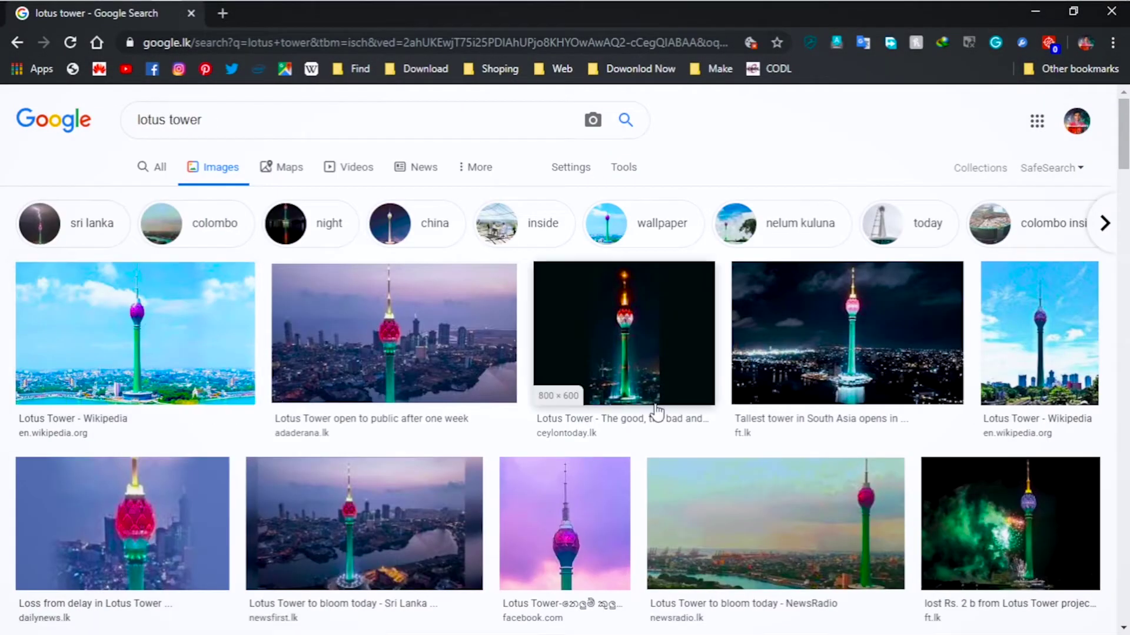
Step: Examine the lotus tower image results and preview candidate photos, including the railway track shot and the full-moon silhouette
scroll(656, 408, down, 5)
click(863, 355)
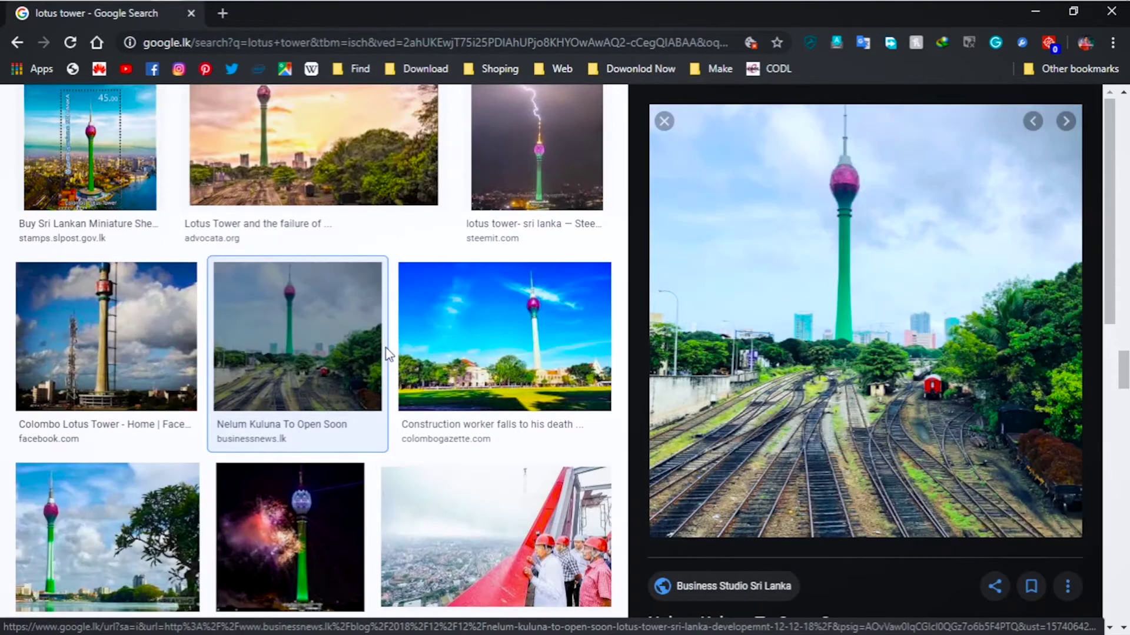
click(754, 221)
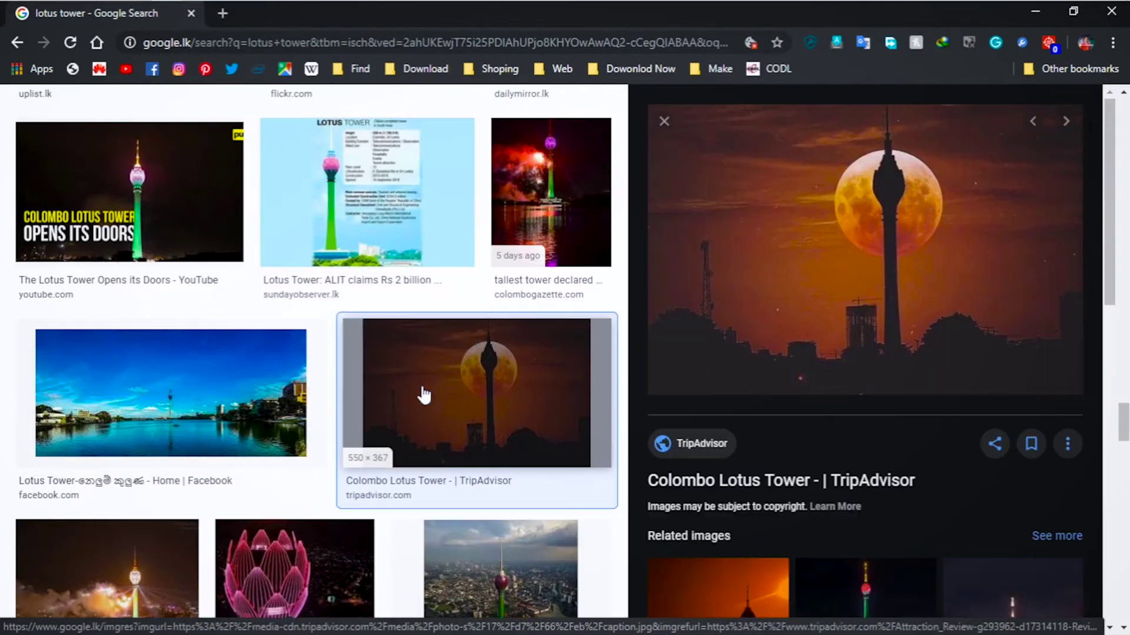
scroll(422, 393, down, 4)
scroll(429, 391, down, 5)
click(429, 390)
scroll(353, 330, down, 8)
scroll(300, 325, down, 20)
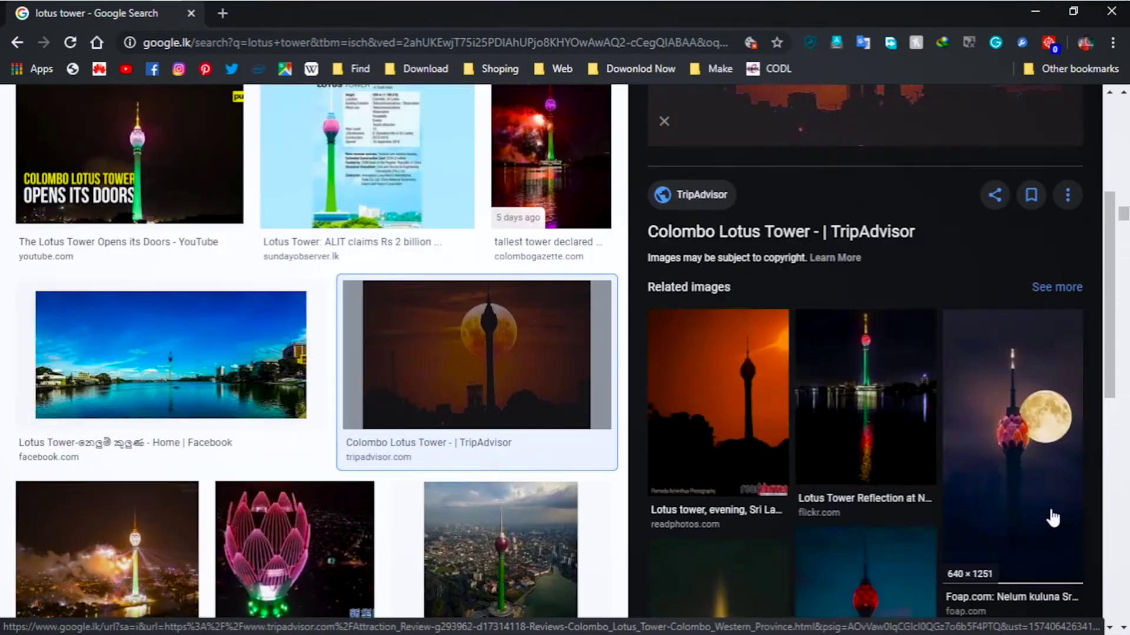
click(718, 400)
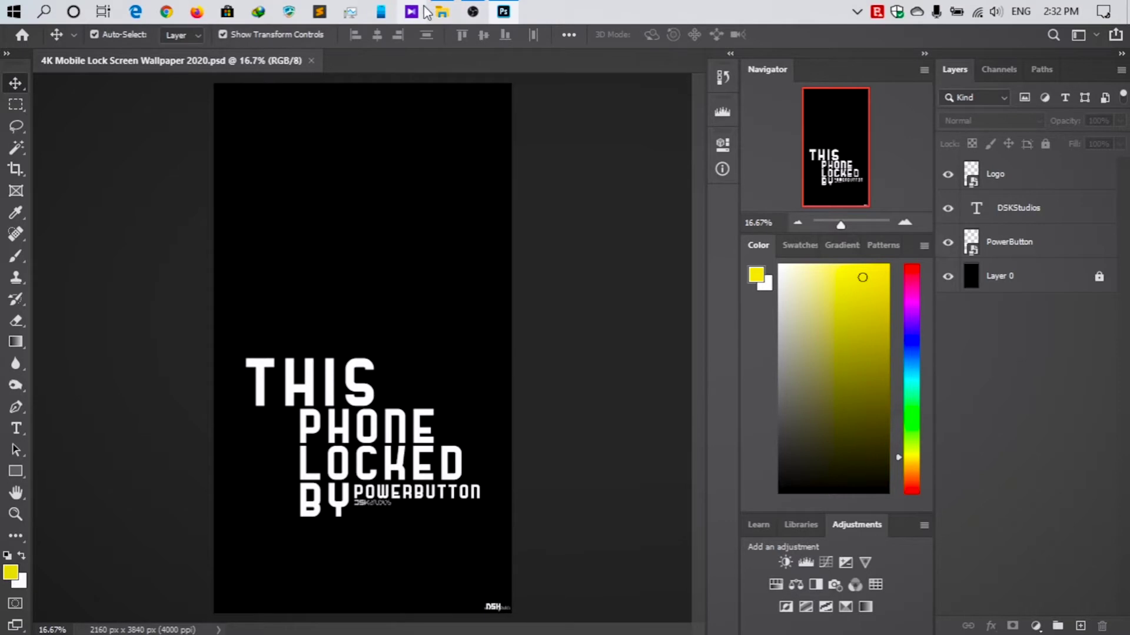
Step: Place the Colombo-Lotus-Tower picture from its file folder into the Photoshop lock screen wallpaper
click(442, 12)
click(690, 360)
drag(696, 337, 604, 133)
click(691, 259)
click(623, 161)
drag(626, 42, 610, 267)
drag(595, 376, 419, 369)
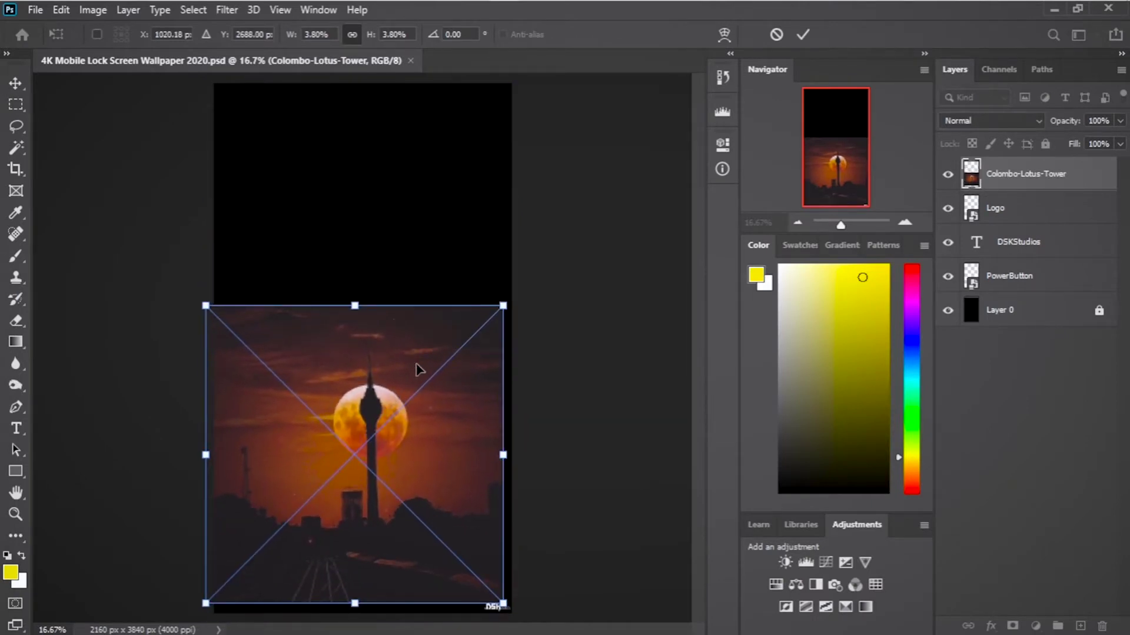
Step: Move the Colombo-Lotus-Tower layer directly above Layer 0 and enlarge the photo to about 6.29% so it spans the canvas width
key(ctrl+minus)
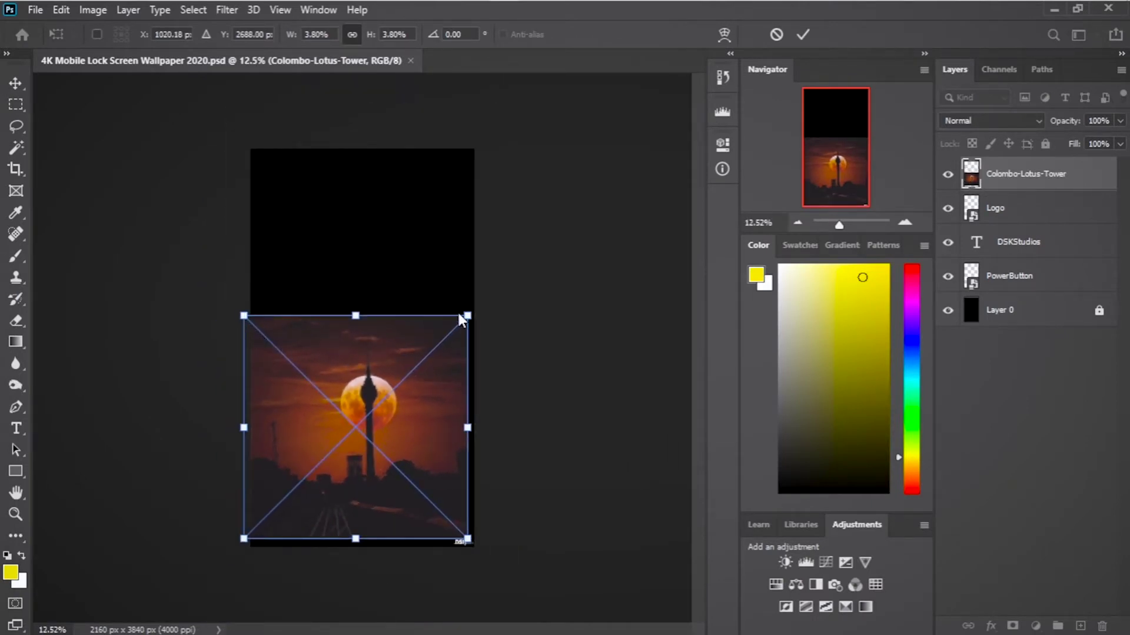
drag(1041, 175, 1025, 301)
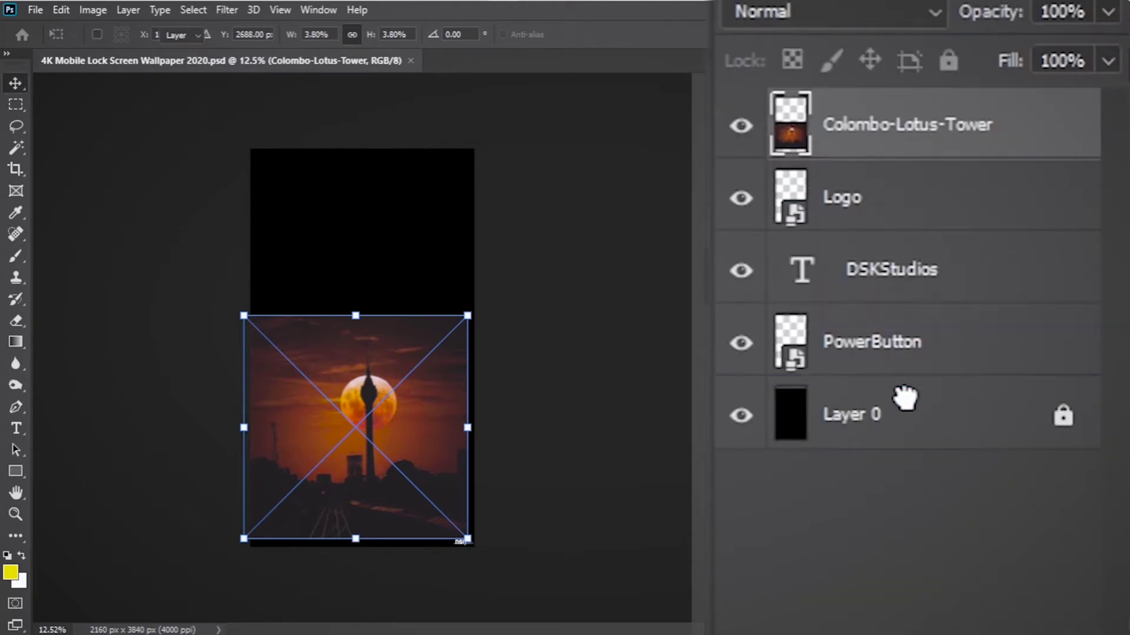
drag(204, 241, 143, 114)
drag(367, 303, 465, 310)
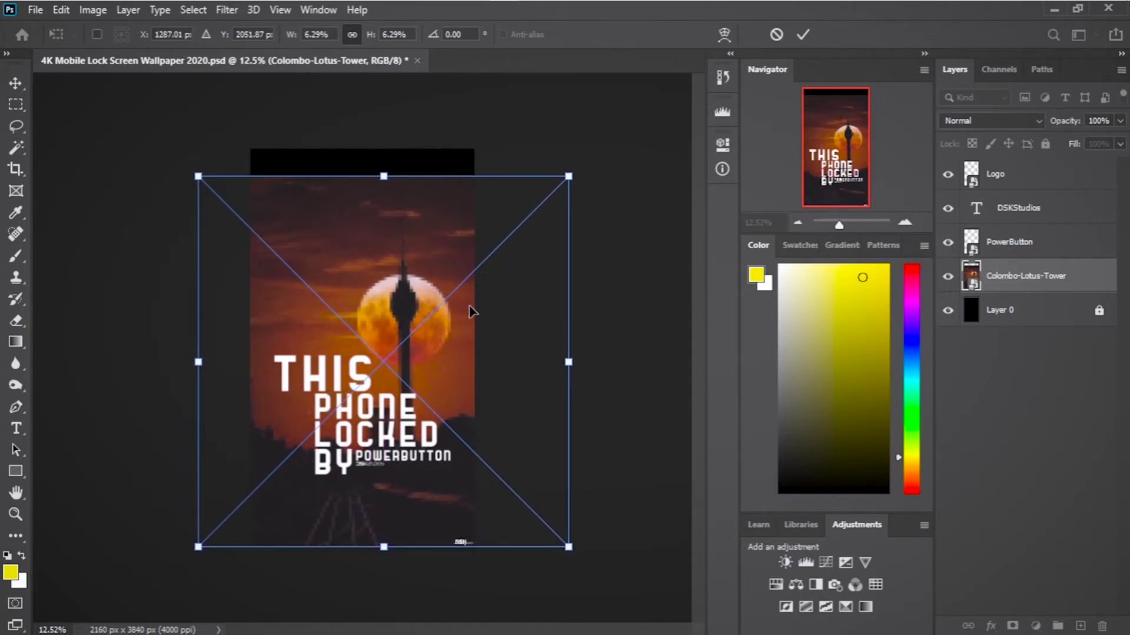
scroll(452, 309, up, 3)
scroll(451, 308, down, 2)
key(Return)
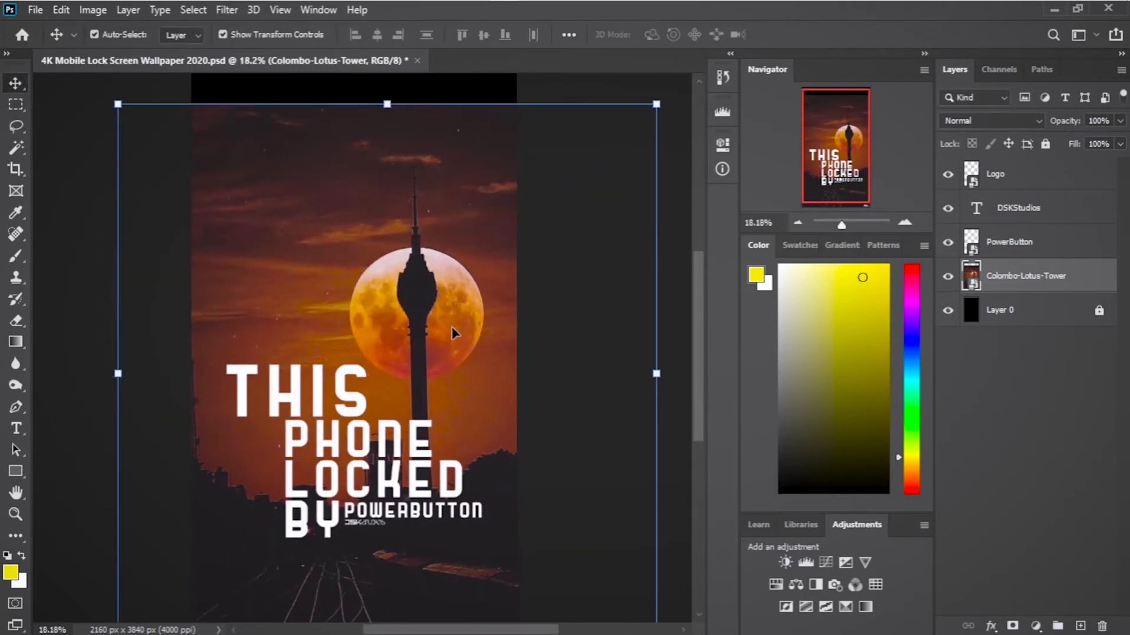
Step: Select the uncovered black strip above the photo with a full-width rectangular marquee
scroll(450, 334, down, 3)
click(579, 140)
scroll(376, 144, up, 2)
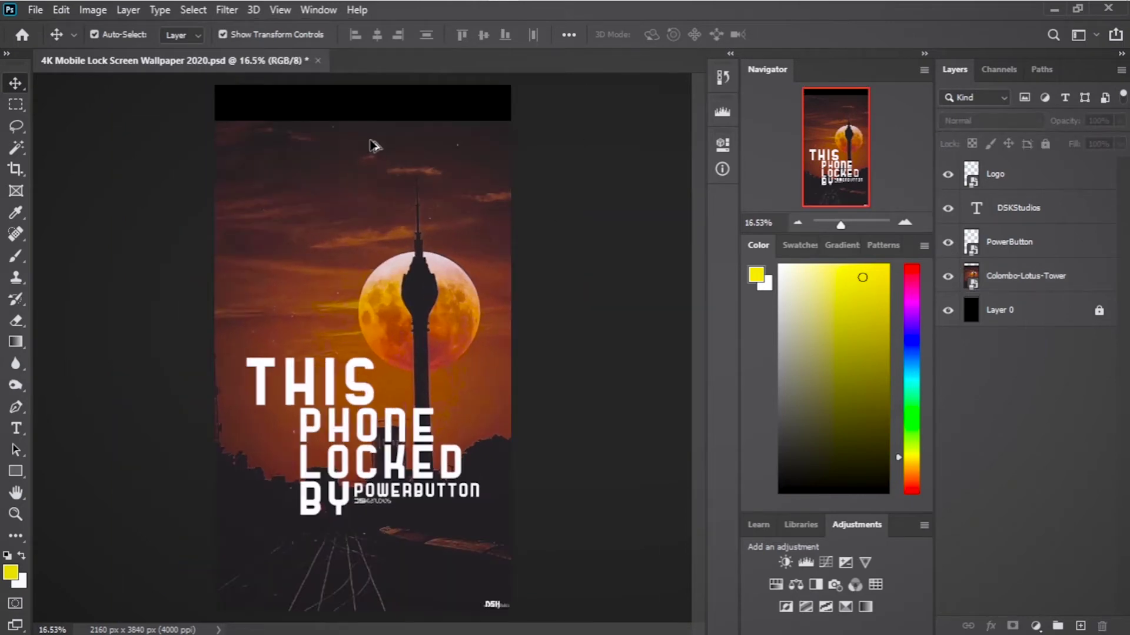
click(16, 104)
drag(214, 85, 552, 123)
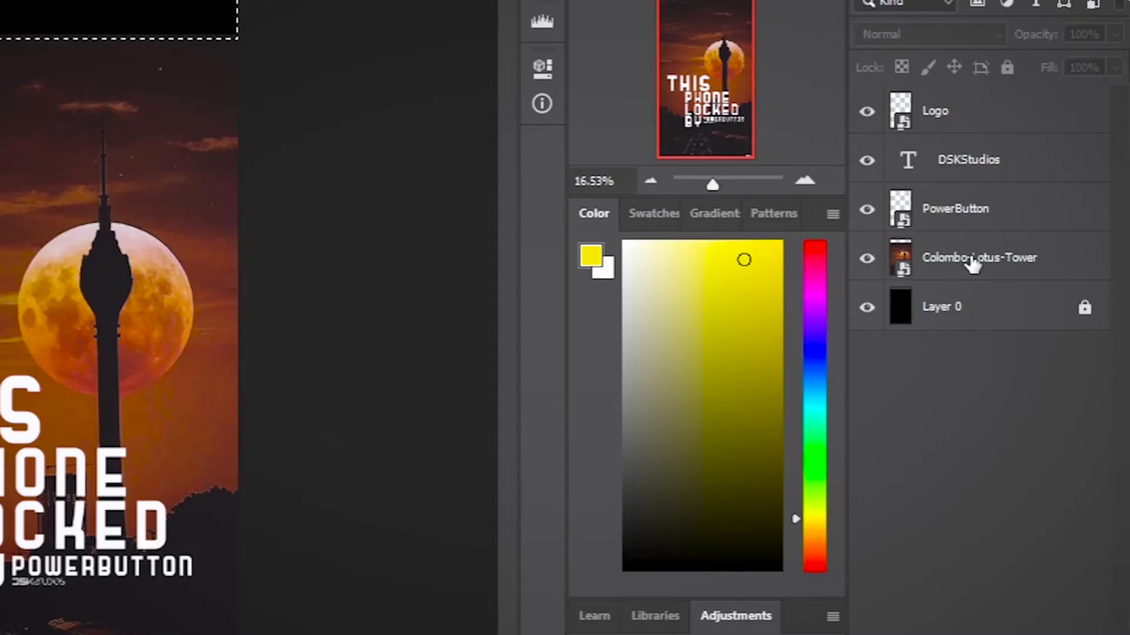
Step: Convert the Colombo-Lotus-Tower smart object to layers
click(974, 274)
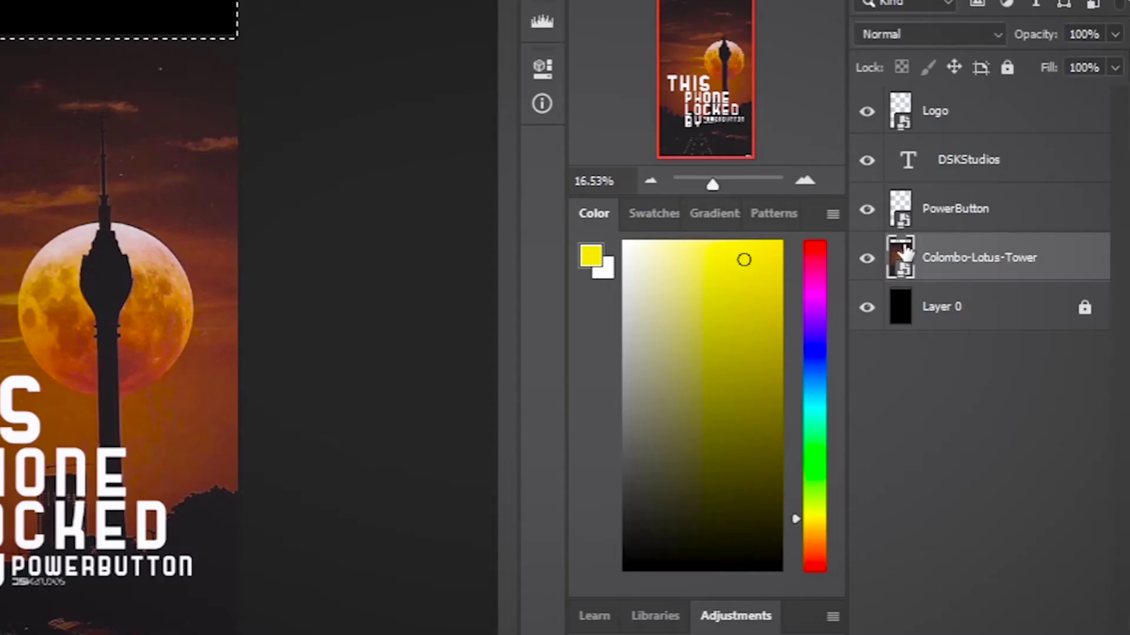
right_click(1047, 269)
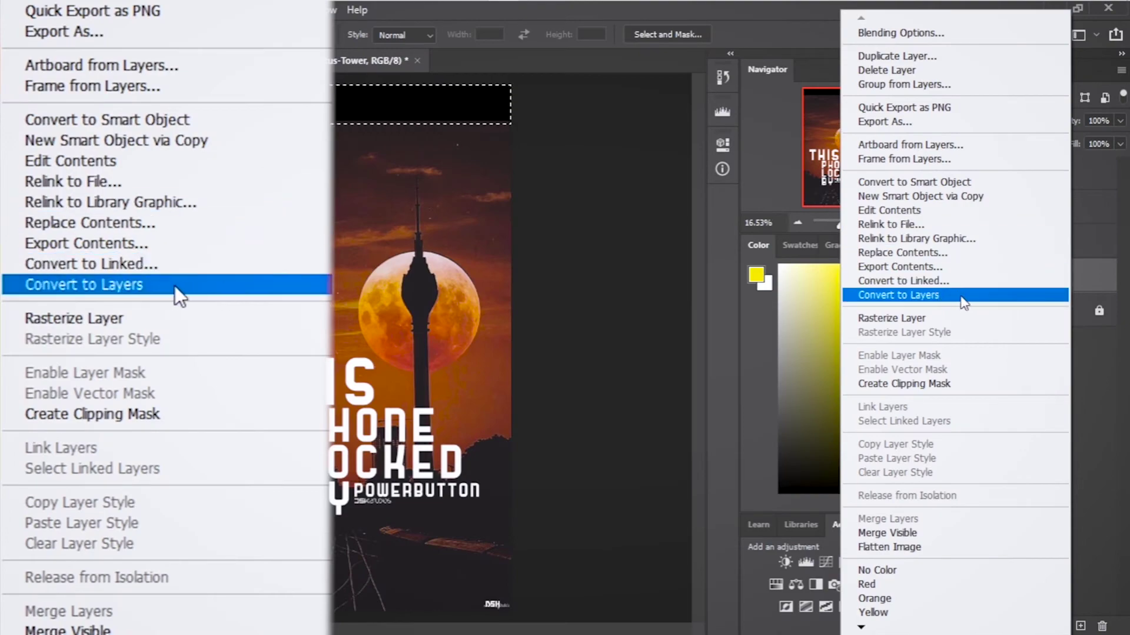
click(966, 296)
Step: Fill the selected strip with Content-Aware contents, using Color Adaptation, Normal mode and 100% opacity
key(shift+F5)
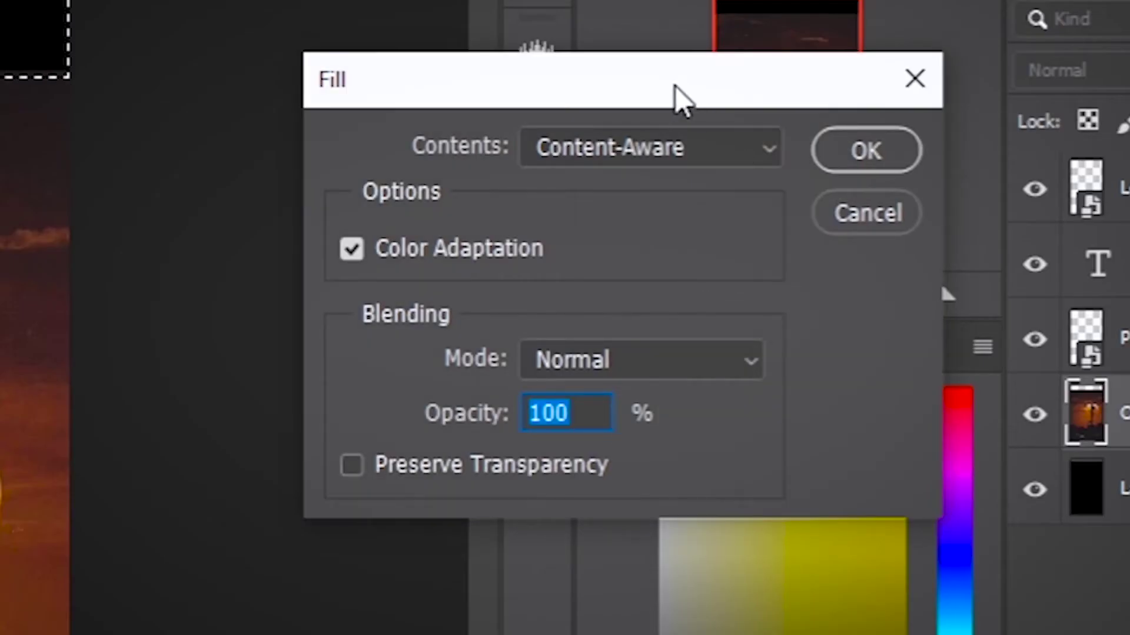
click(729, 167)
click(695, 308)
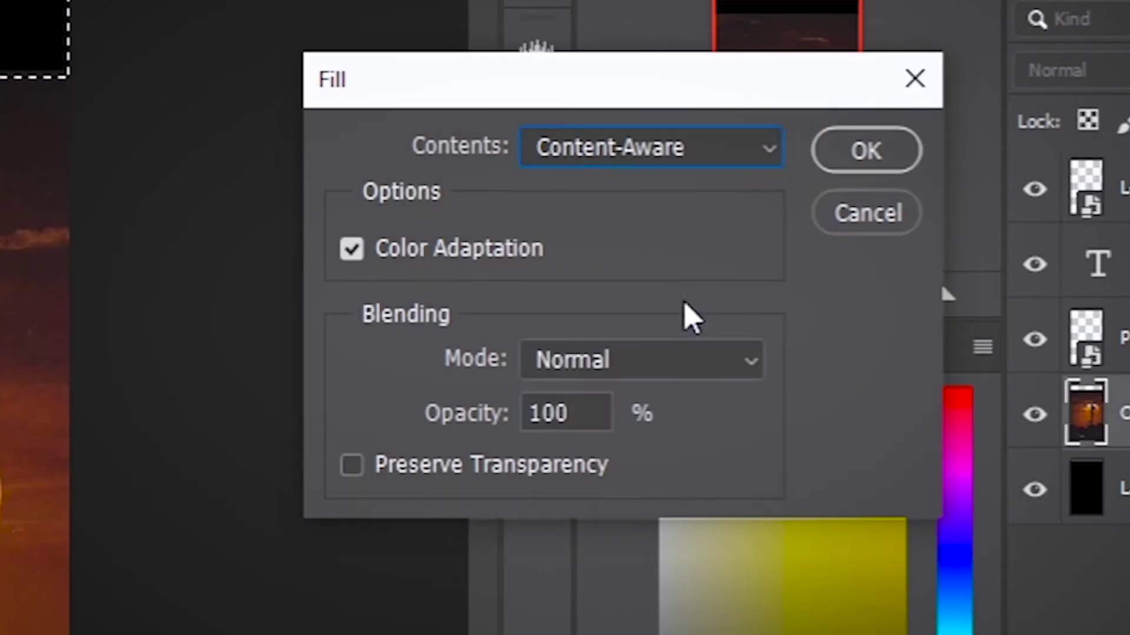
click(823, 147)
Step: Clone dark sky over the white patch in the photo's upper-right corner with the Clone Stamp tool
scroll(454, 113, up, 3)
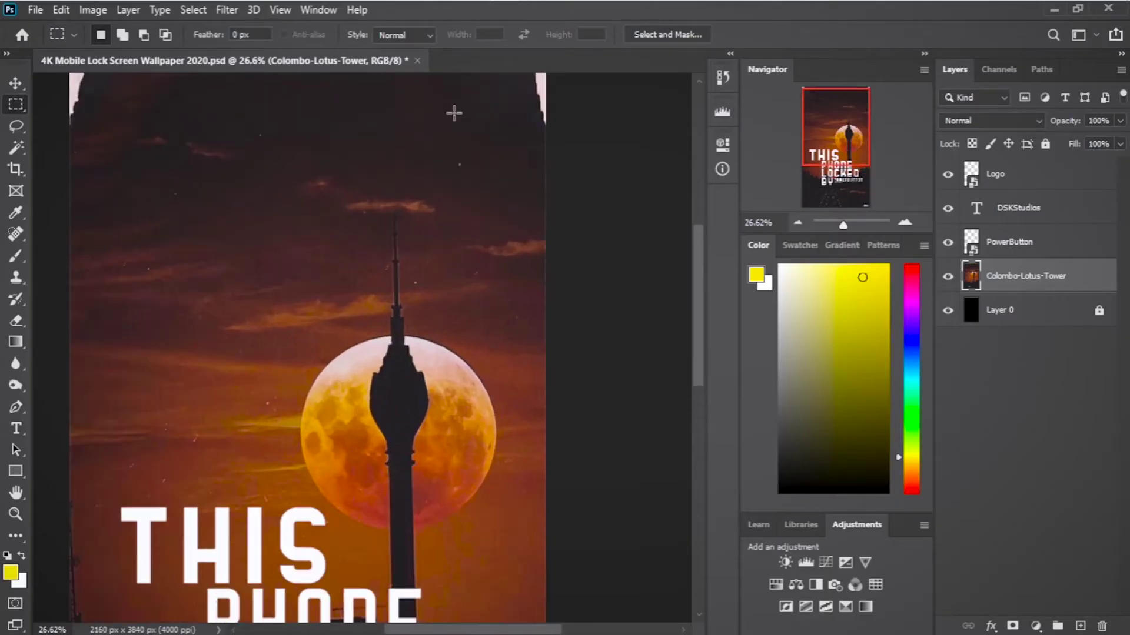
scroll(541, 318, up, 3)
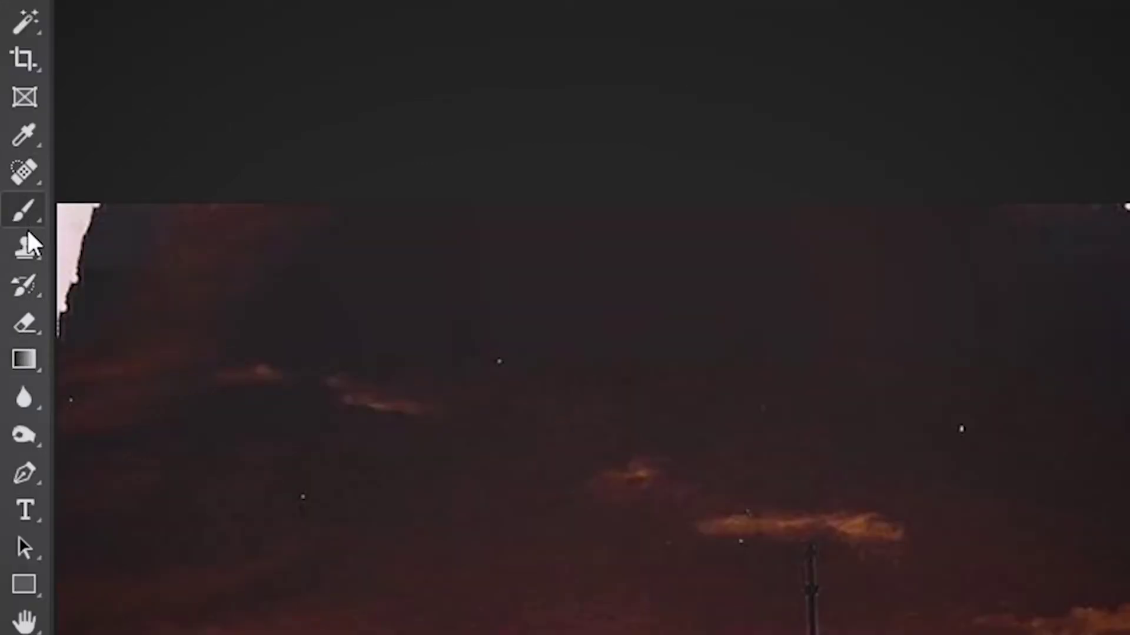
click(18, 279)
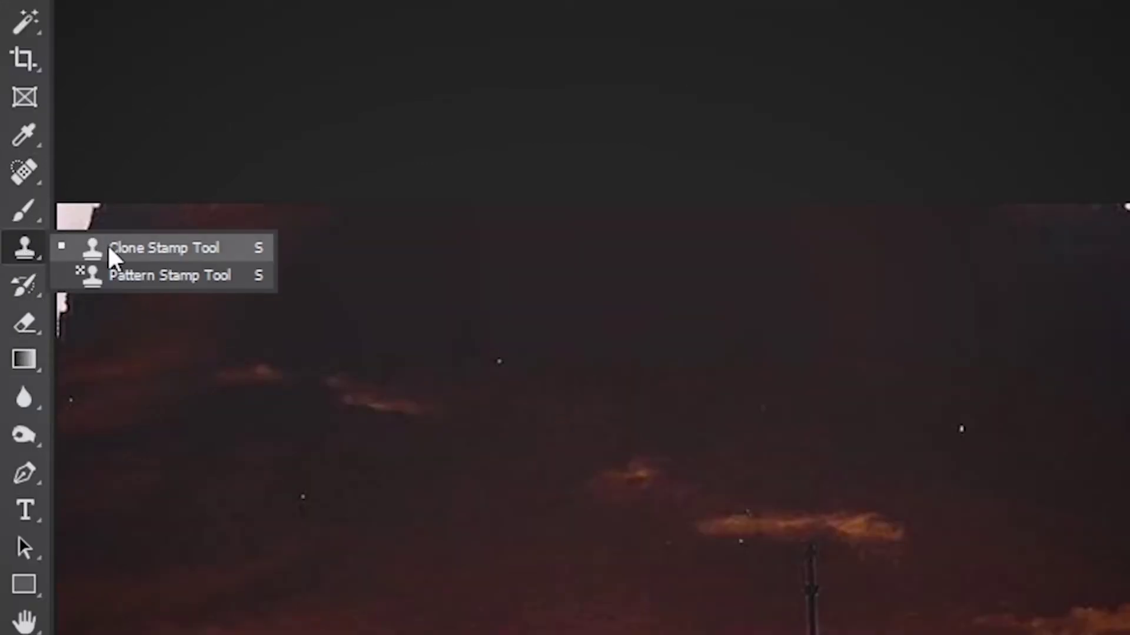
click(134, 249)
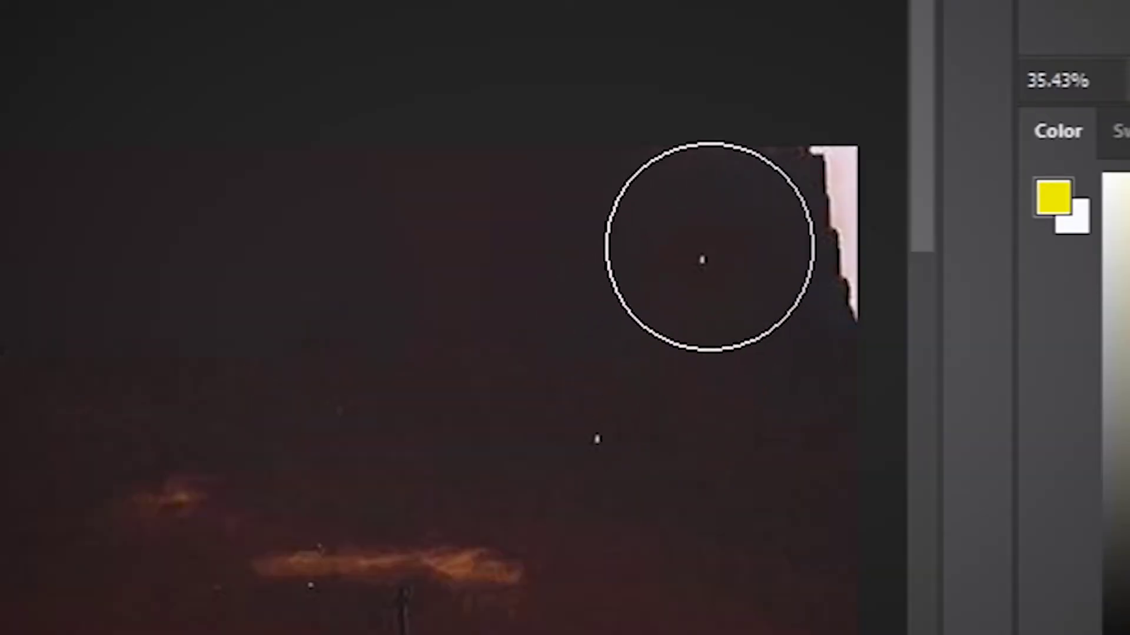
drag(688, 234, 460, 134)
drag(542, 80, 572, 120)
click(611, 152)
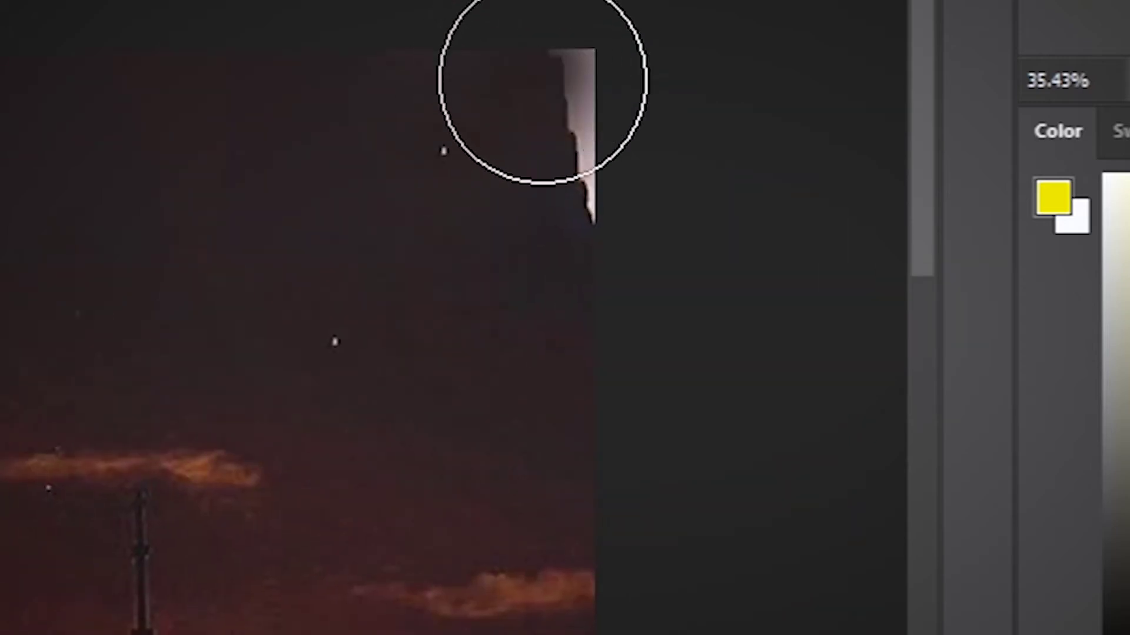
click(532, 224)
alt+click(532, 454)
click(532, 338)
Step: Clone sky and clouds over the rest of the filled area along the photo's upper edge
mouse_move(387, 300)
mouse_down()
mouse_move(487, 272)
mouse_move(653, 300)
mouse_up()
click(204, 222)
click(498, 289)
drag(594, 330, 352, 329)
scroll(392, 386, down, 3)
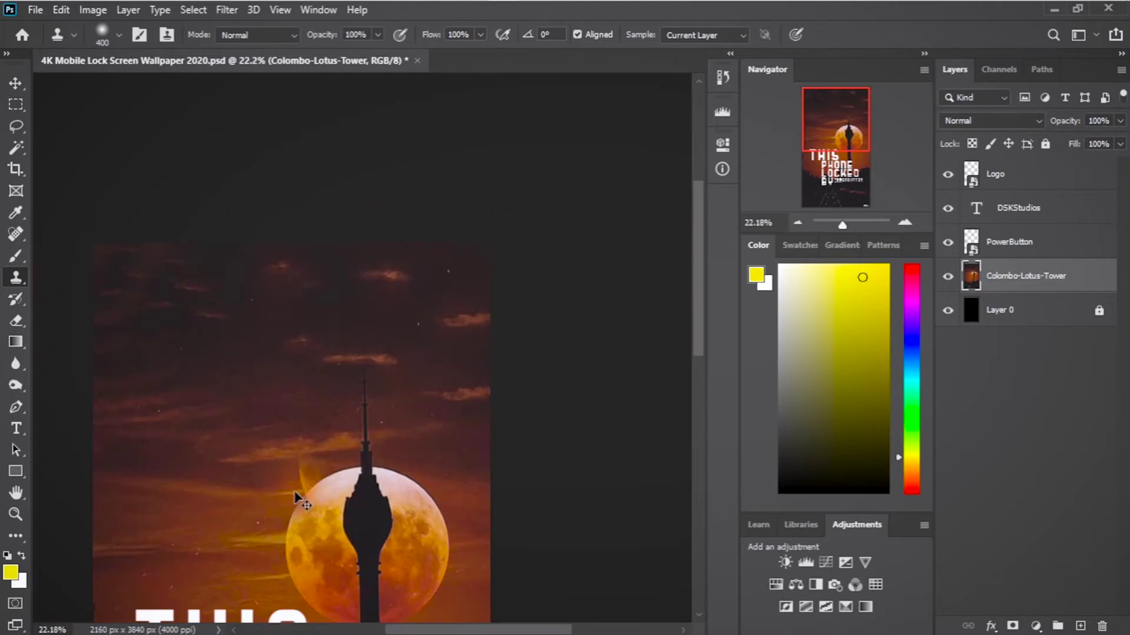
scroll(333, 365, down, 2)
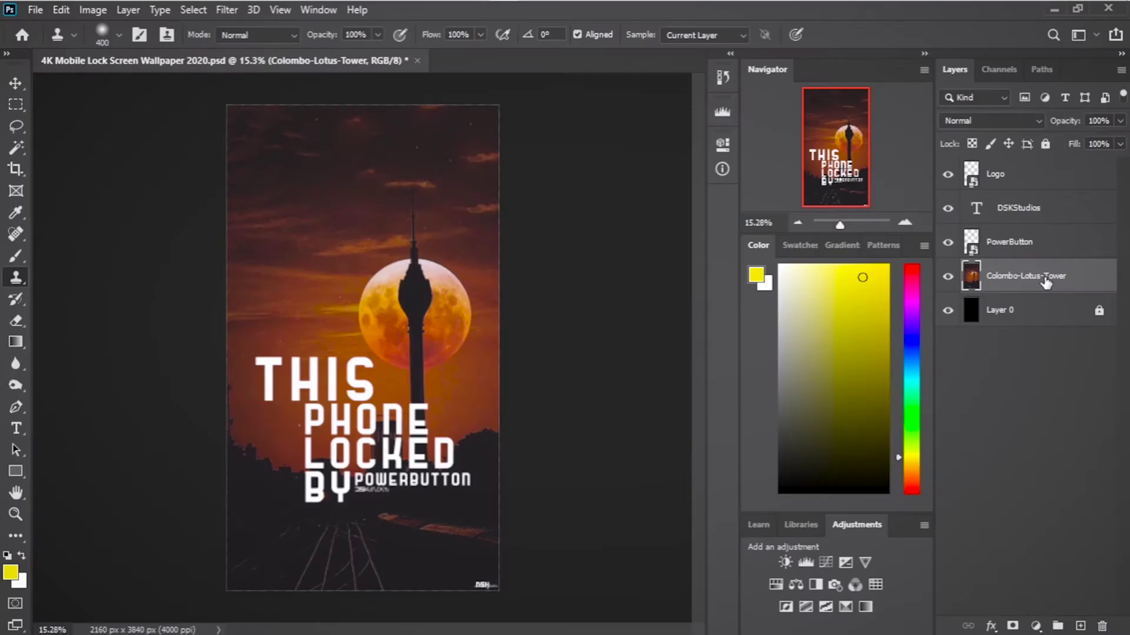
Step: Crop to the canvas bounds with Delete Cropped Pixels on, trimming the photo parts outside the canvas
click(16, 170)
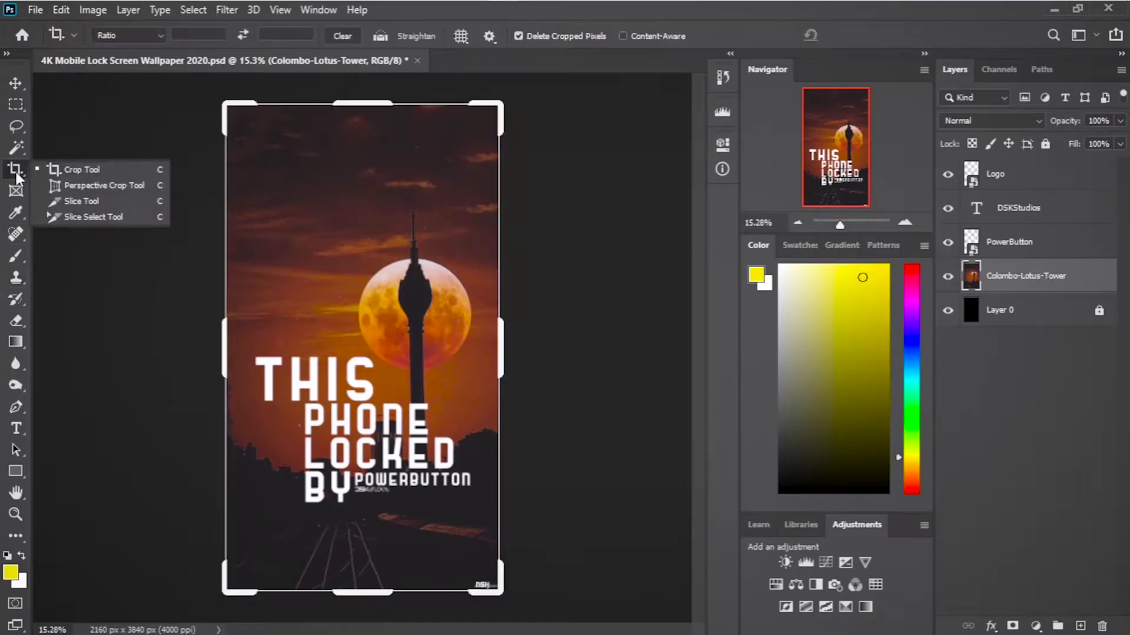
click(51, 171)
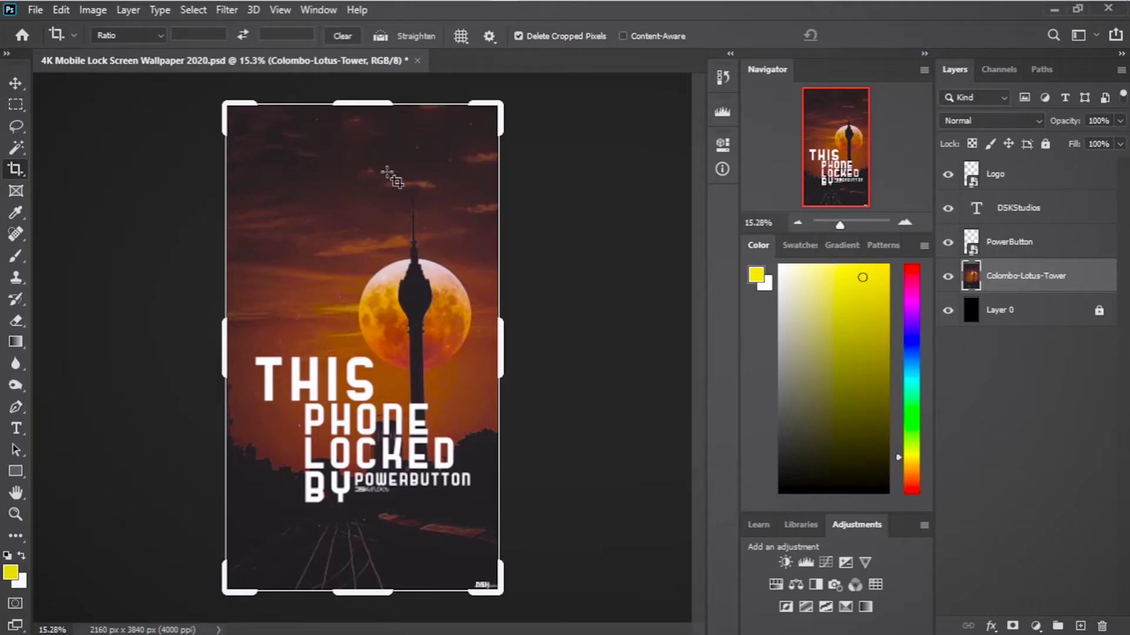
drag(804, 106, 804, 182)
key(Return)
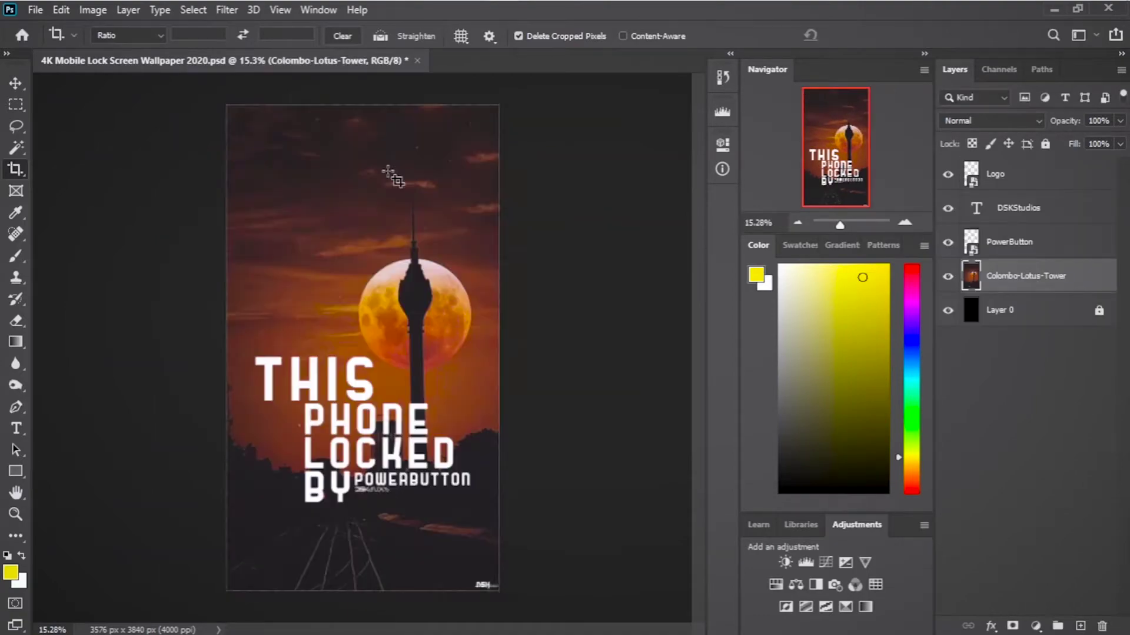
Step: Apply the Camera Raw Filter to the tower photo, setting Temperature to -8 and adjusting the exposure, contrast, highlights, shadows and blacks
click(227, 10)
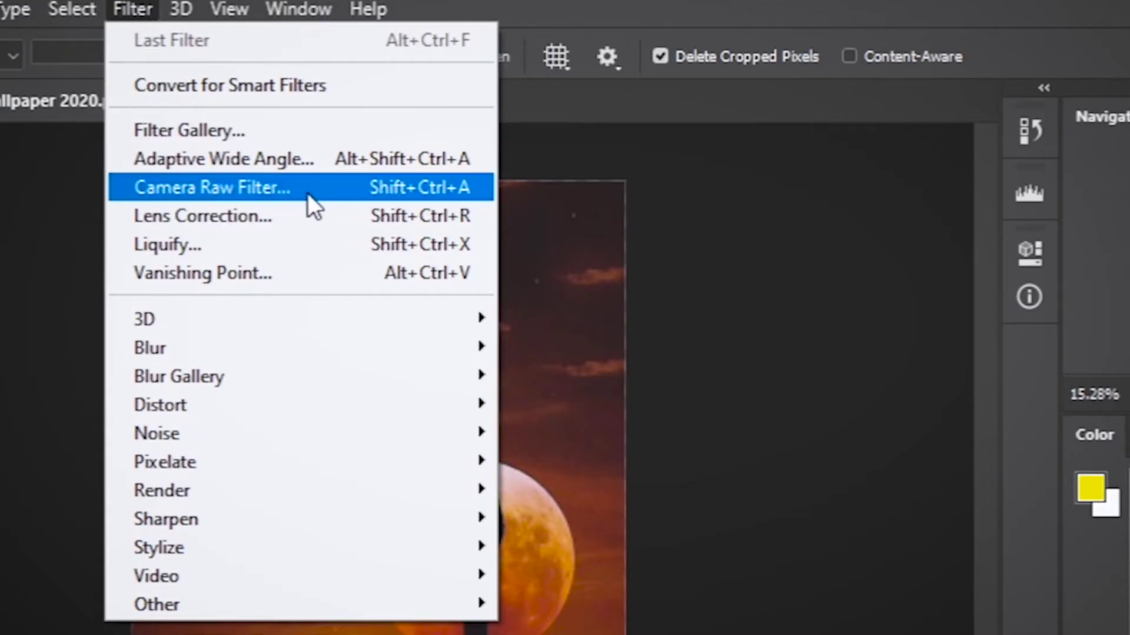
click(307, 196)
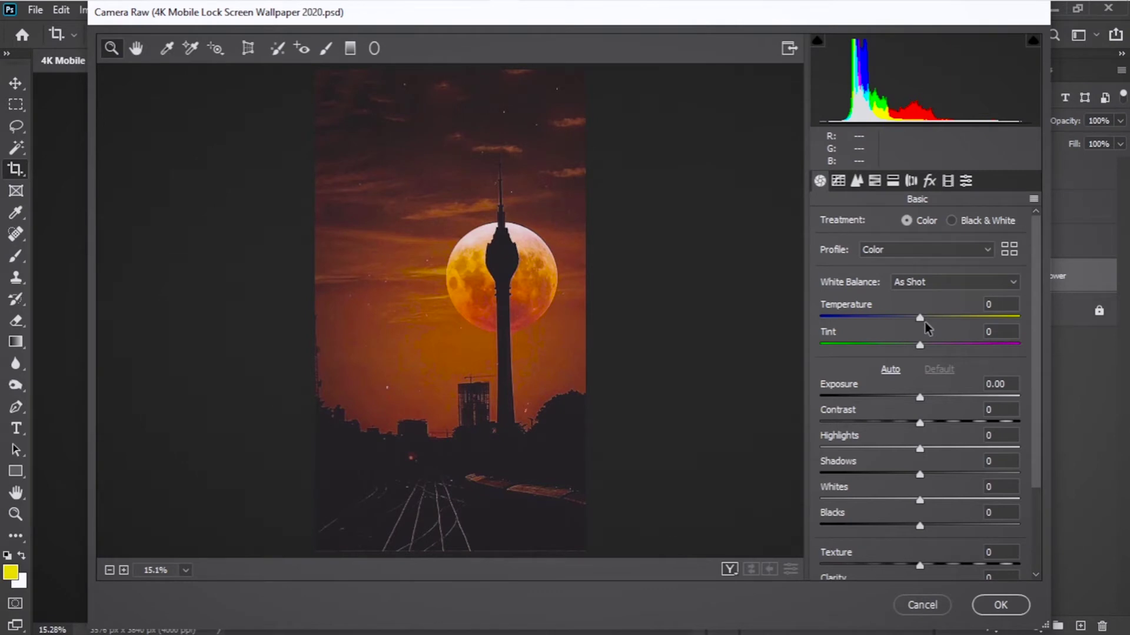
drag(921, 321, 912, 321)
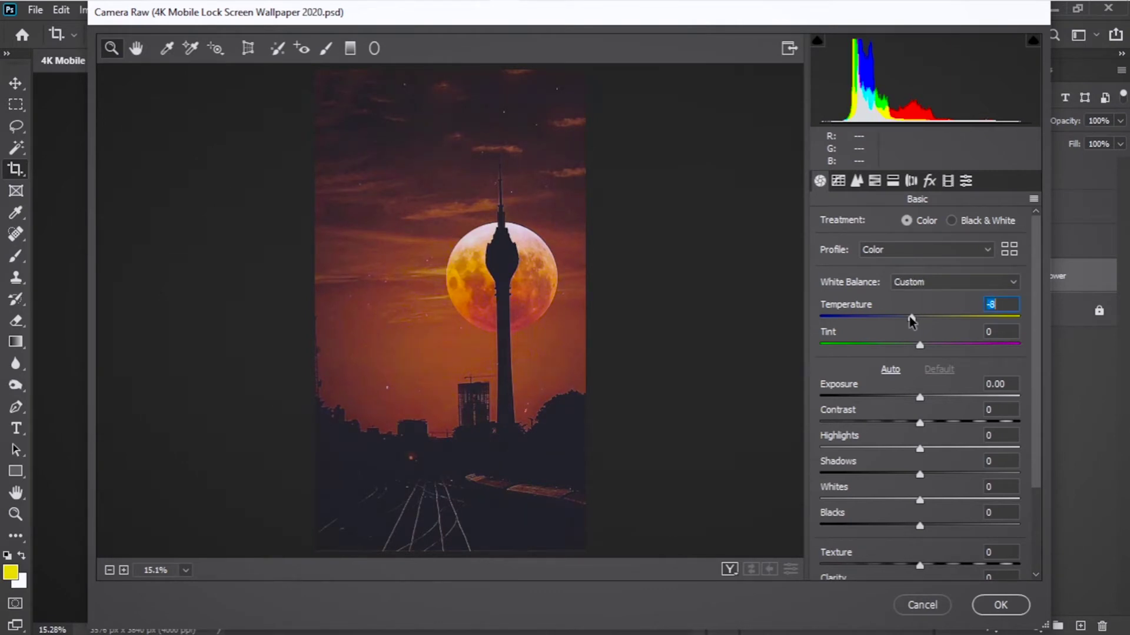
mouse_move(920, 398)
mouse_down()
mouse_move(927, 407)
mouse_move(911, 400)
mouse_up()
drag(919, 424, 925, 425)
drag(920, 450, 929, 450)
drag(919, 476, 923, 502)
drag(920, 526, 908, 527)
Step: Tint the photo's highlights and shadows with Split Toning by adjusting the hue and saturation of both
click(839, 181)
click(893, 181)
drag(825, 247, 856, 248)
drag(825, 404, 873, 404)
drag(825, 375, 774, 380)
drag(873, 404, 826, 404)
drag(826, 276, 928, 275)
drag(855, 248, 861, 247)
drag(826, 375, 870, 375)
drag(826, 404, 853, 404)
Step: Adjust the grain and post-crop vignette in the Camera Raw effects
click(929, 181)
drag(826, 252, 903, 252)
drag(924, 397, 946, 424)
drag(925, 451, 999, 452)
click(947, 181)
Step: Shift the HSL hues to Reds -39, Oranges +25 and Yellows +93
drag(924, 289, 949, 312)
click(875, 181)
drag(924, 339, 1018, 341)
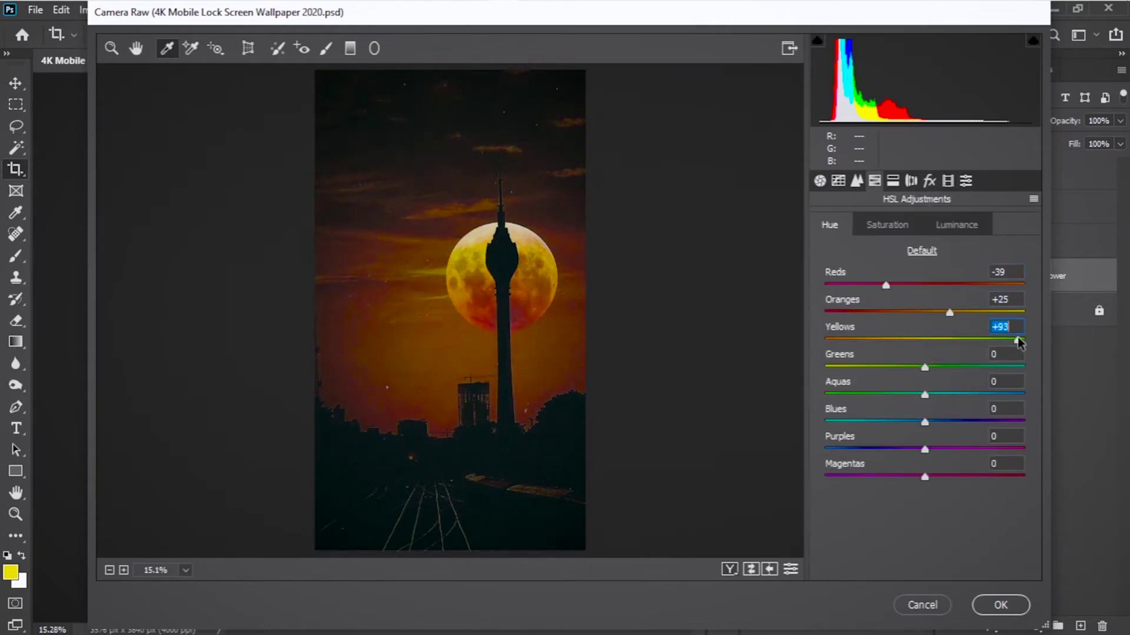
Step: Set HSL saturation to Reds +3, Oranges +13, Yellows +34, Greens +14, Aquas -20, Blues -17, Purples -9 and Magentas -13
click(887, 226)
drag(924, 285, 930, 285)
drag(924, 312, 938, 313)
drag(925, 340, 938, 367)
drag(925, 395, 905, 394)
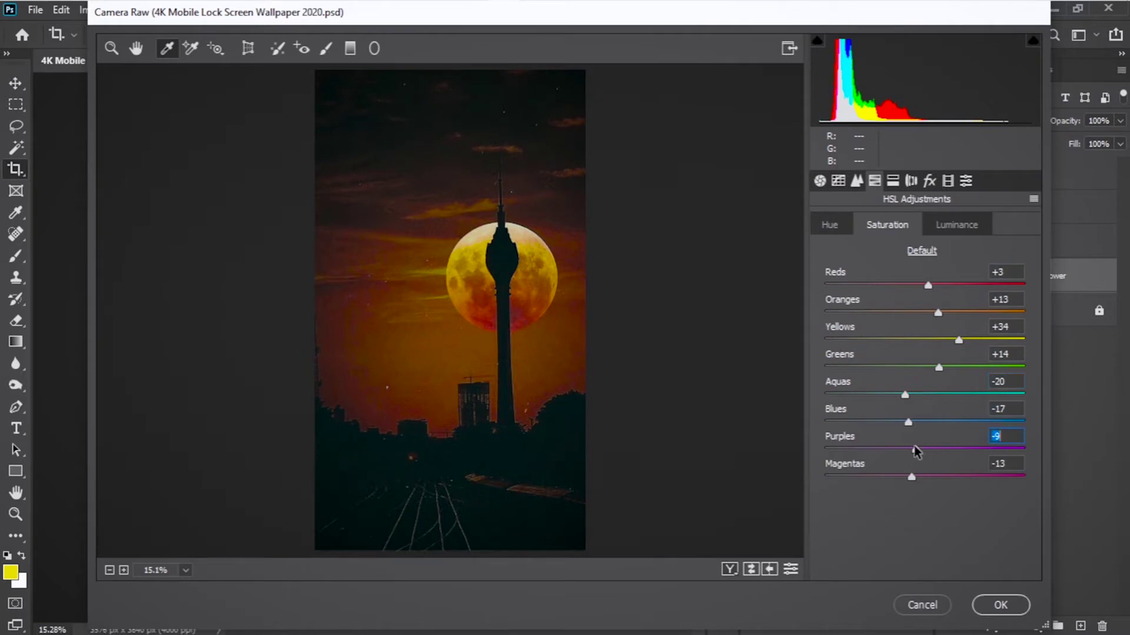
Step: Raise the HSL luminance of the yellows and purples, and add slight sharpening and noise reduction
click(957, 225)
drag(924, 341, 966, 340)
drag(925, 449, 951, 450)
click(856, 181)
mouse_move(820, 250)
mouse_down()
mouse_move(1072, 278)
mouse_move(832, 250)
mouse_up()
drag(820, 387, 832, 386)
Step: Set the parametric tone curve to Highlights +18, Lights +3, Darks +4 and Shadows -8, and apply the Camera Raw changes
click(838, 182)
drag(920, 490, 938, 491)
mouse_move(919, 517)
mouse_down()
mouse_move(895, 519)
mouse_move(923, 518)
mouse_up()
mouse_move(920, 543)
mouse_down()
mouse_move(911, 568)
mouse_move(925, 546)
mouse_up()
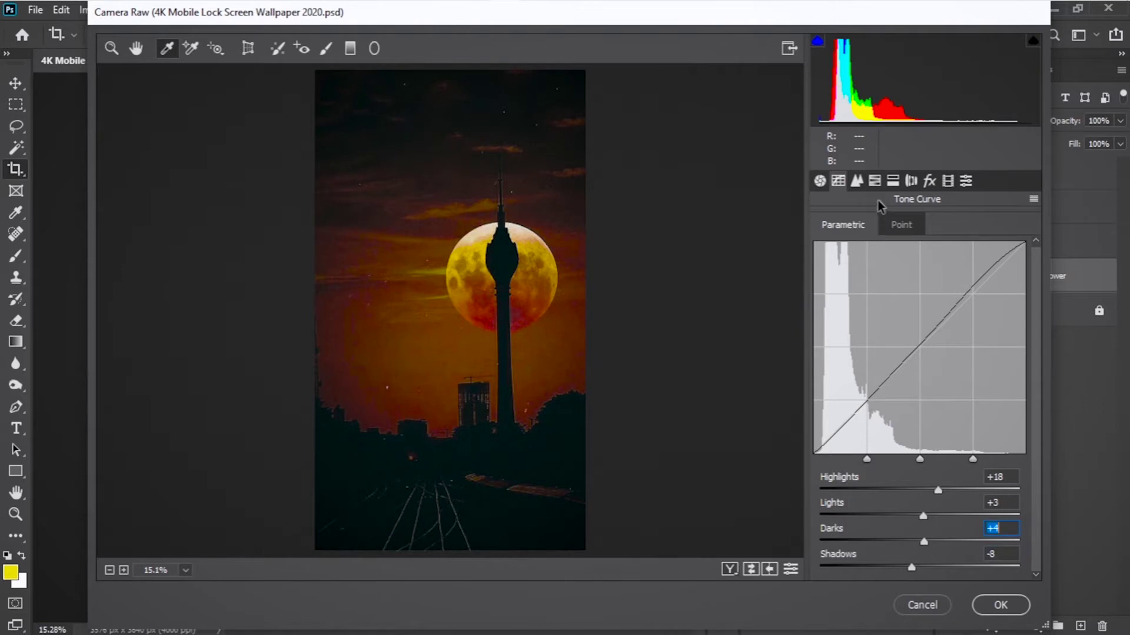
click(1001, 606)
Step: Add a Brightness/Contrast adjustment layer above the tower photo with Brightness 6 and Contrast 18
scroll(453, 314, up, 5)
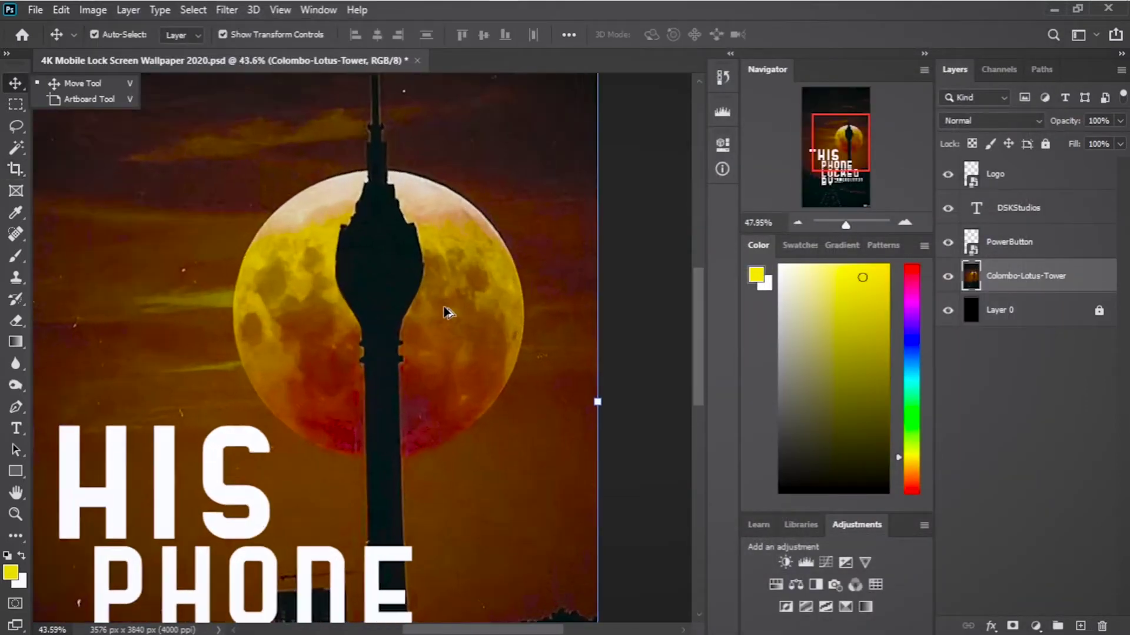
scroll(447, 312, down, 6)
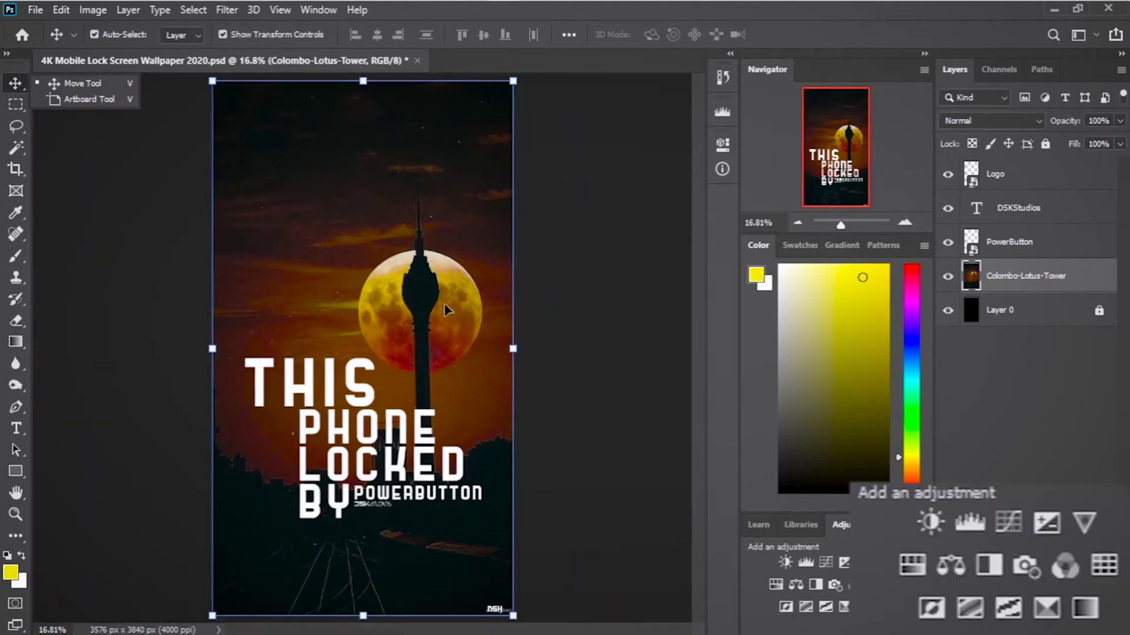
click(785, 562)
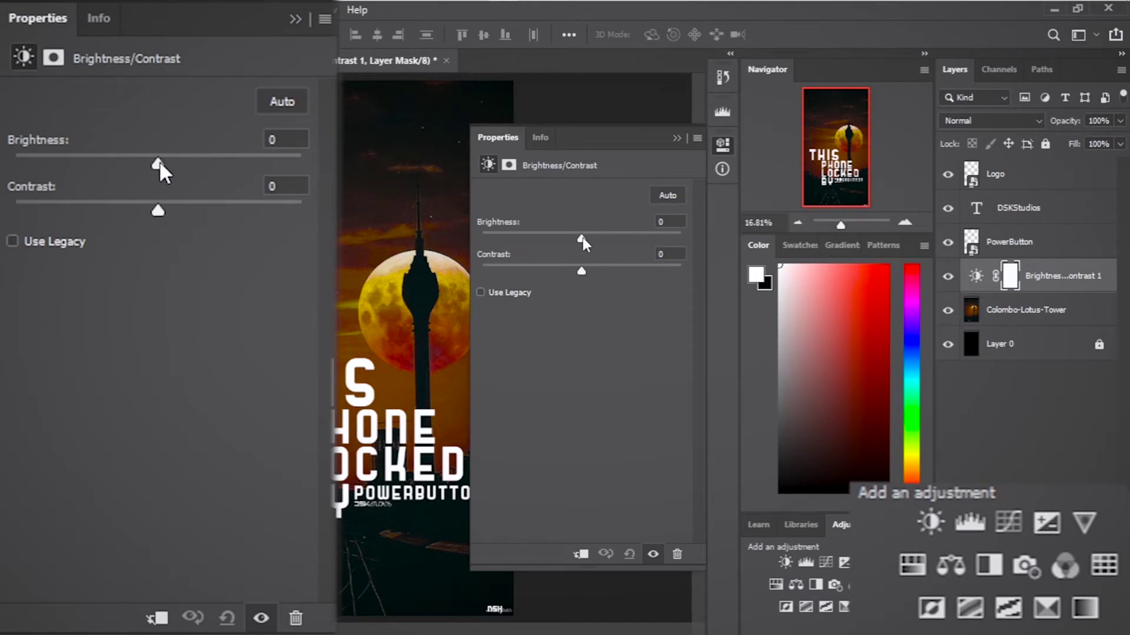
drag(573, 238, 596, 271)
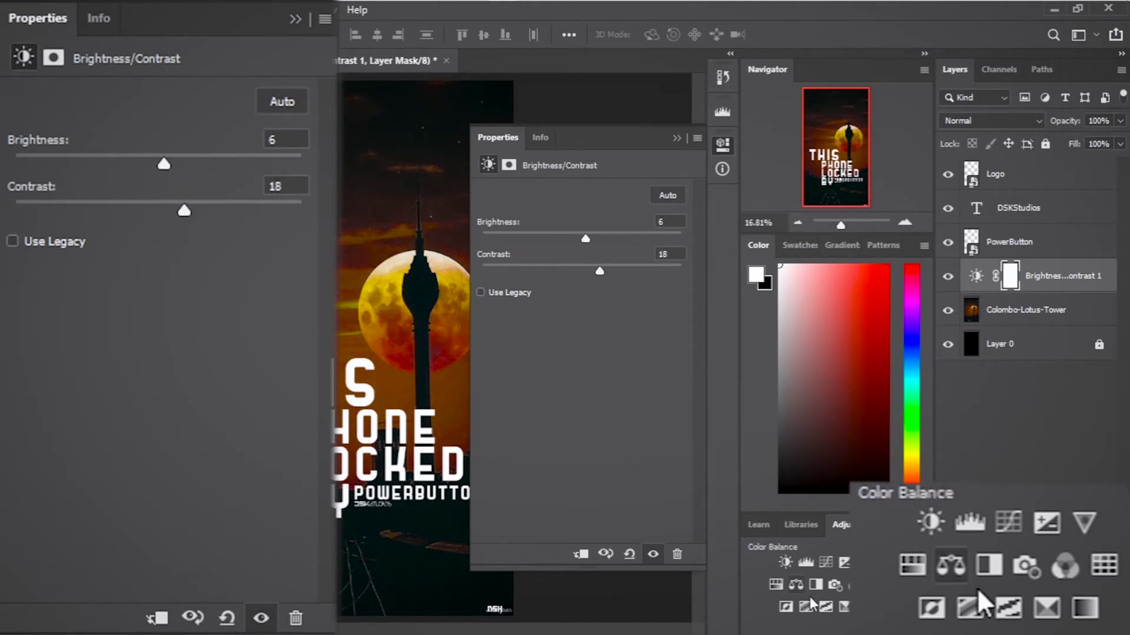
Step: Add a Levels adjustment layer above Brightness/Contrast, keep the white input at 255 and set the black input level to 11
click(805, 562)
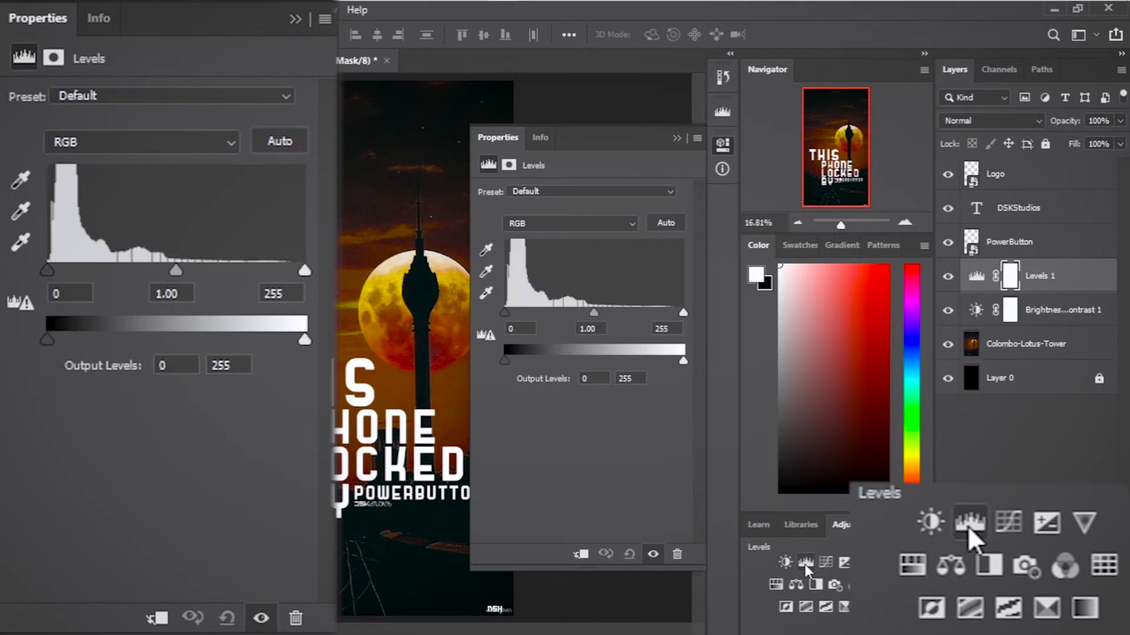
drag(684, 310, 642, 305)
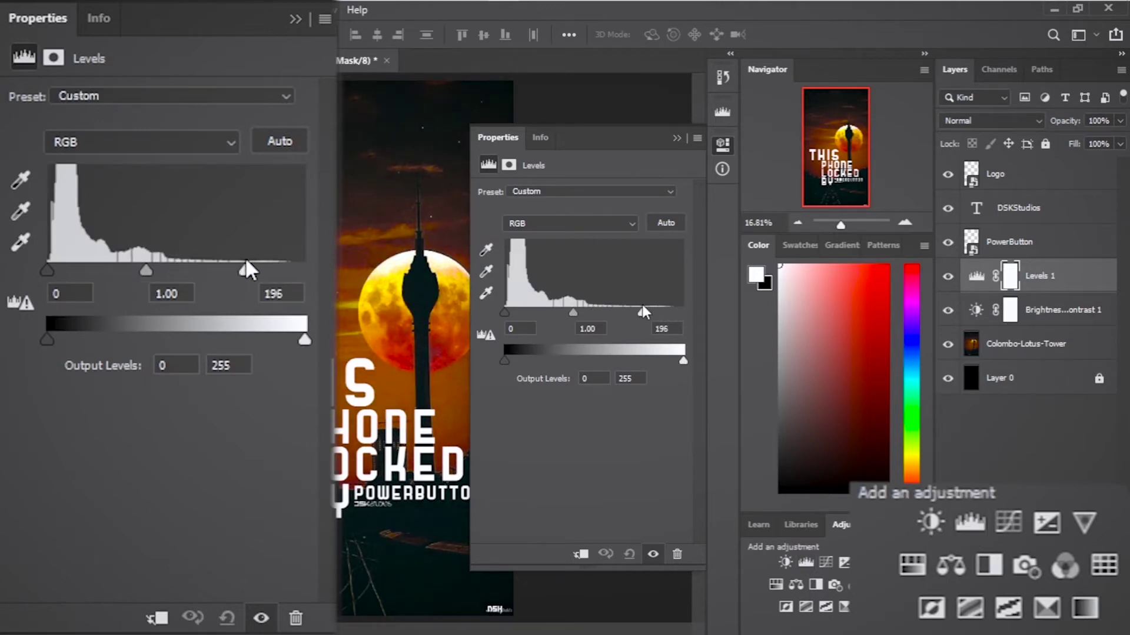
key(ctrl+z)
drag(509, 307, 512, 309)
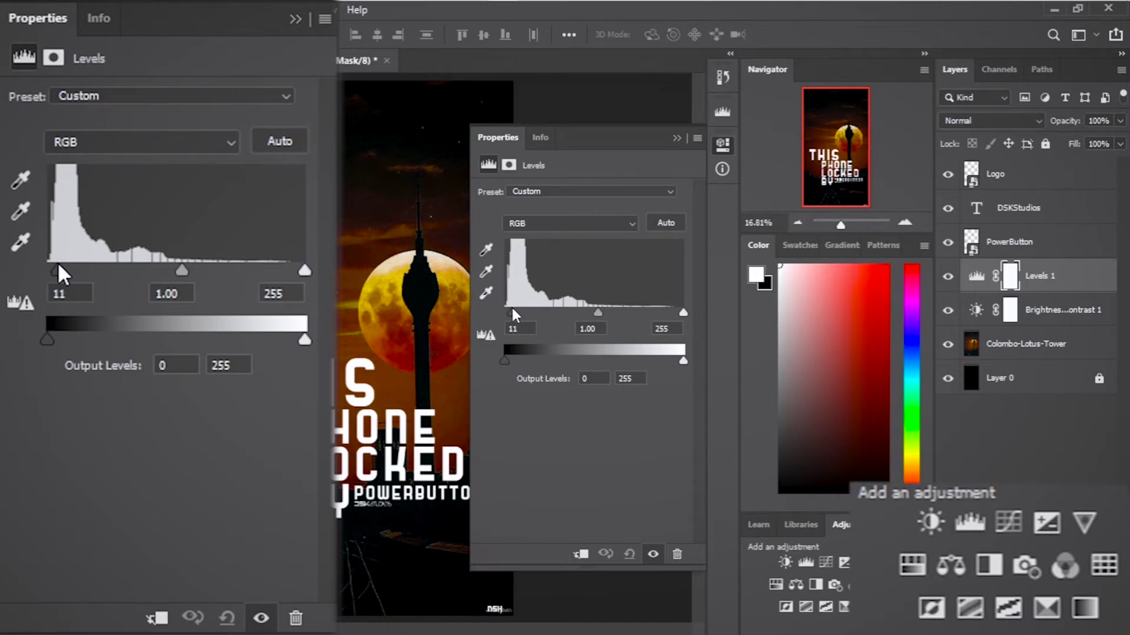
Step: Add Curves, Exposure, Vibrance and Hue/Saturation adjustment layers above Levels and try out a hue shift
click(824, 565)
click(845, 563)
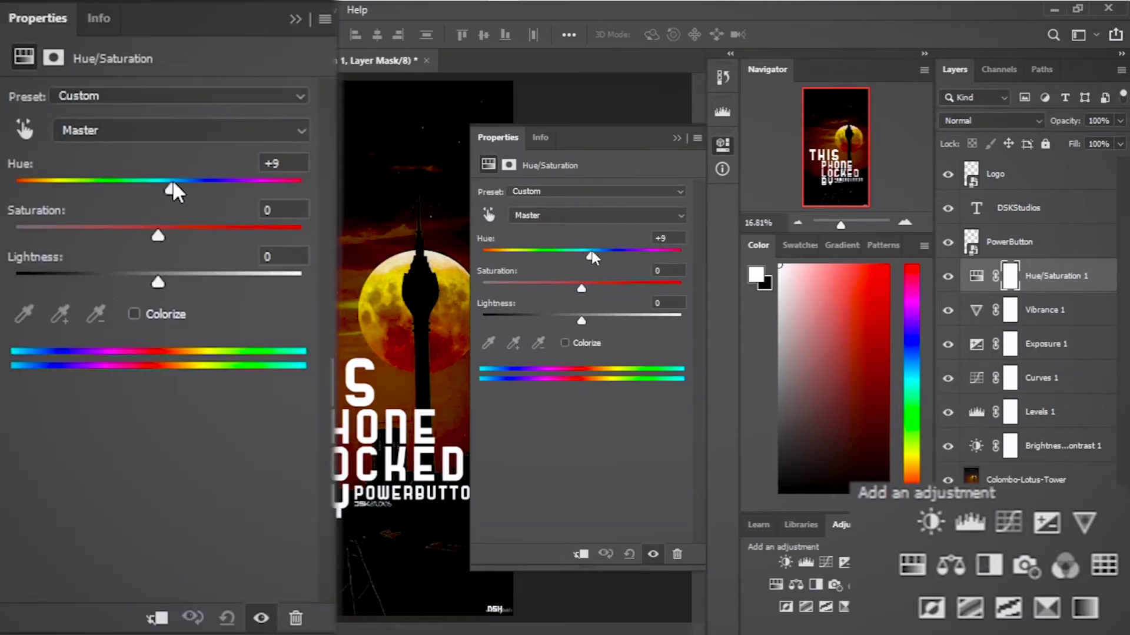
mouse_move(597, 240)
mouse_down()
mouse_move(661, 240)
mouse_move(580, 241)
mouse_up()
click(948, 281)
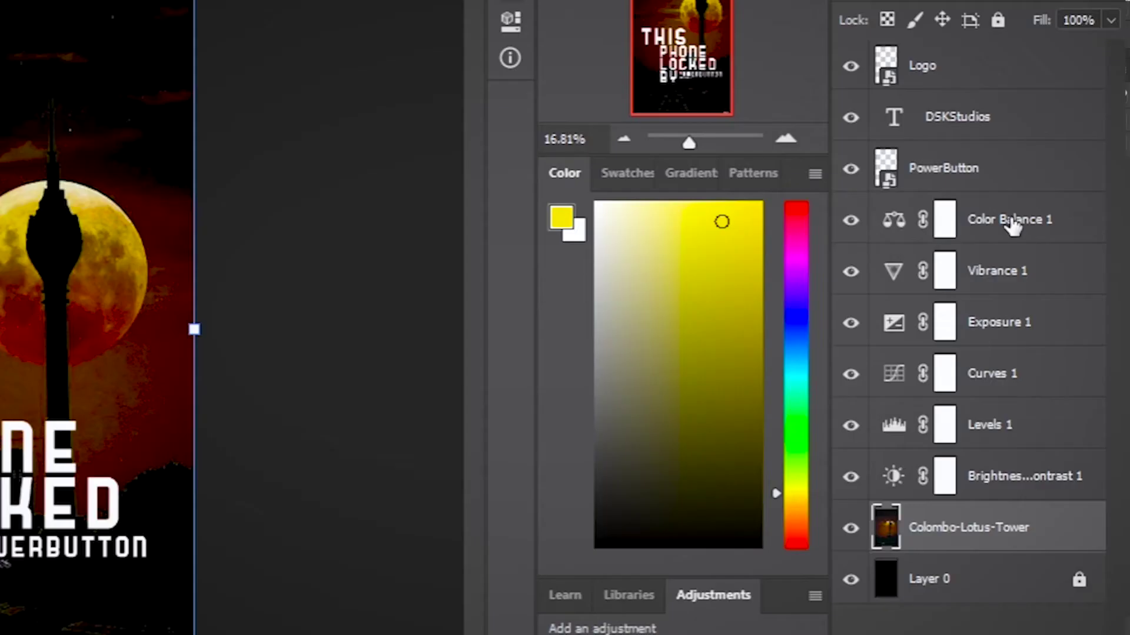
Step: Convert the tower photo and its adjustment layers into one smart object and apply Curves with input 139 and output 127
right_click(1012, 257)
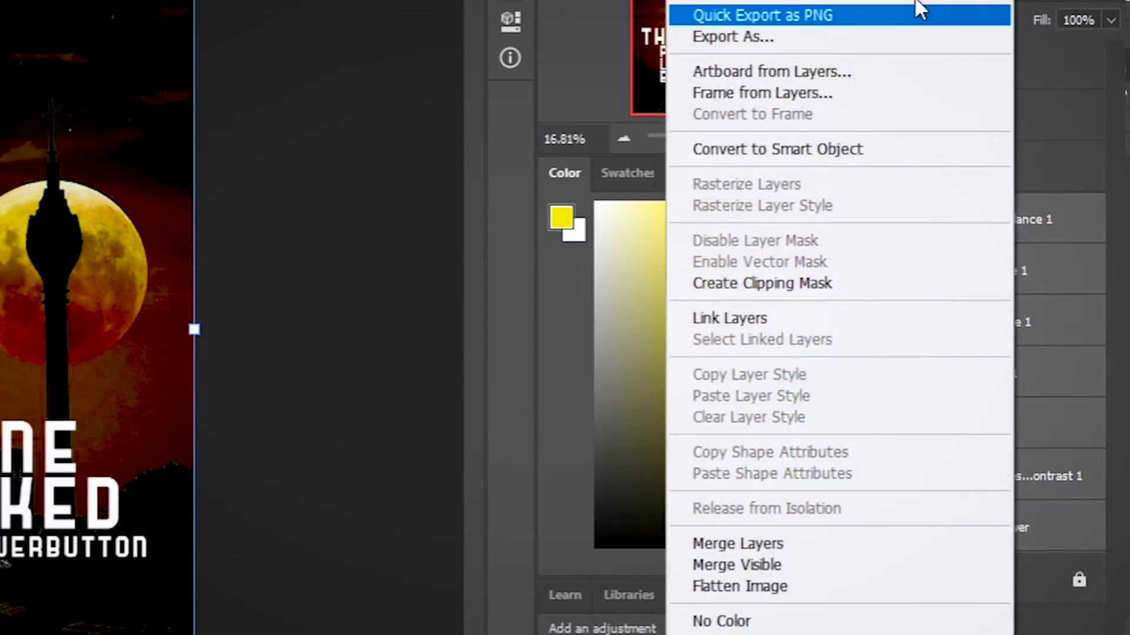
click(879, 156)
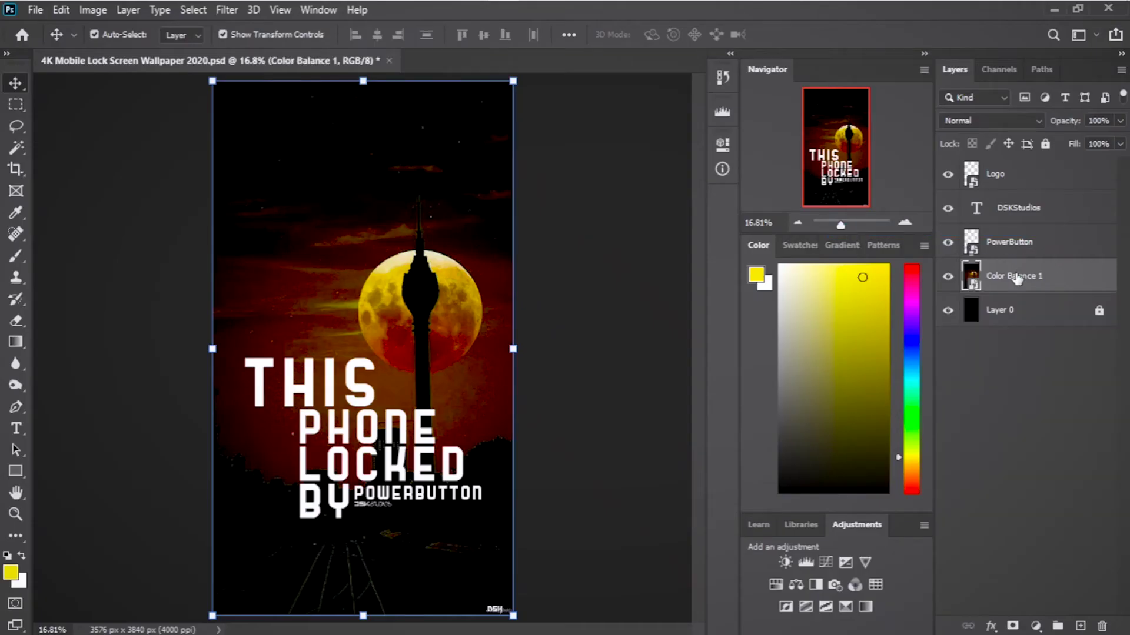
key(ctrl+m)
drag(631, 78, 969, 235)
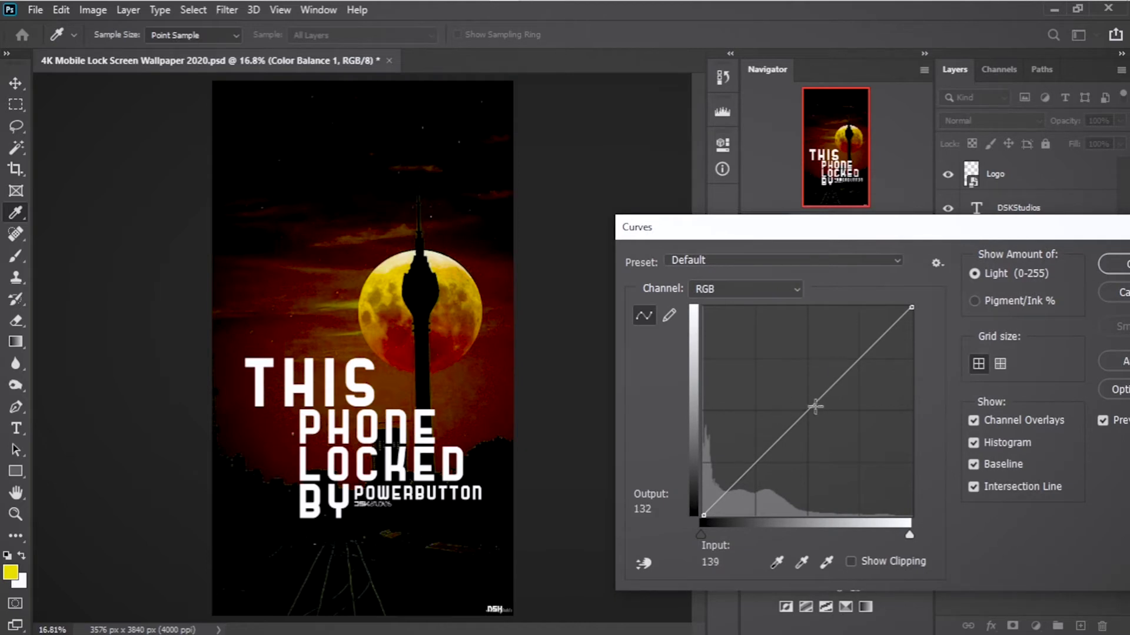
drag(812, 406, 817, 412)
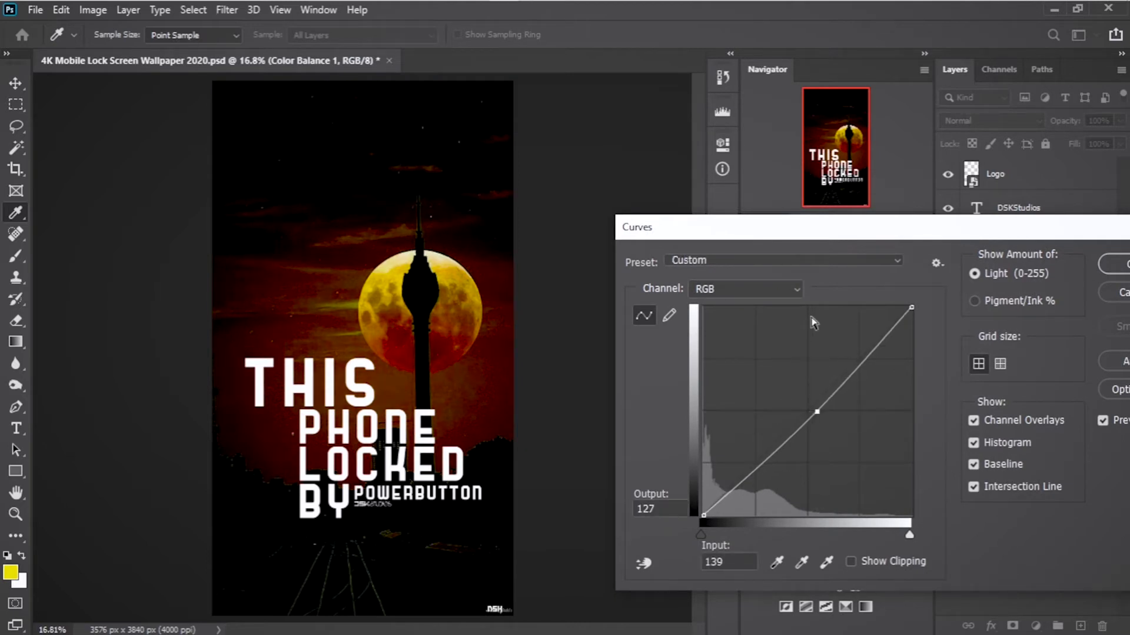
click(1116, 265)
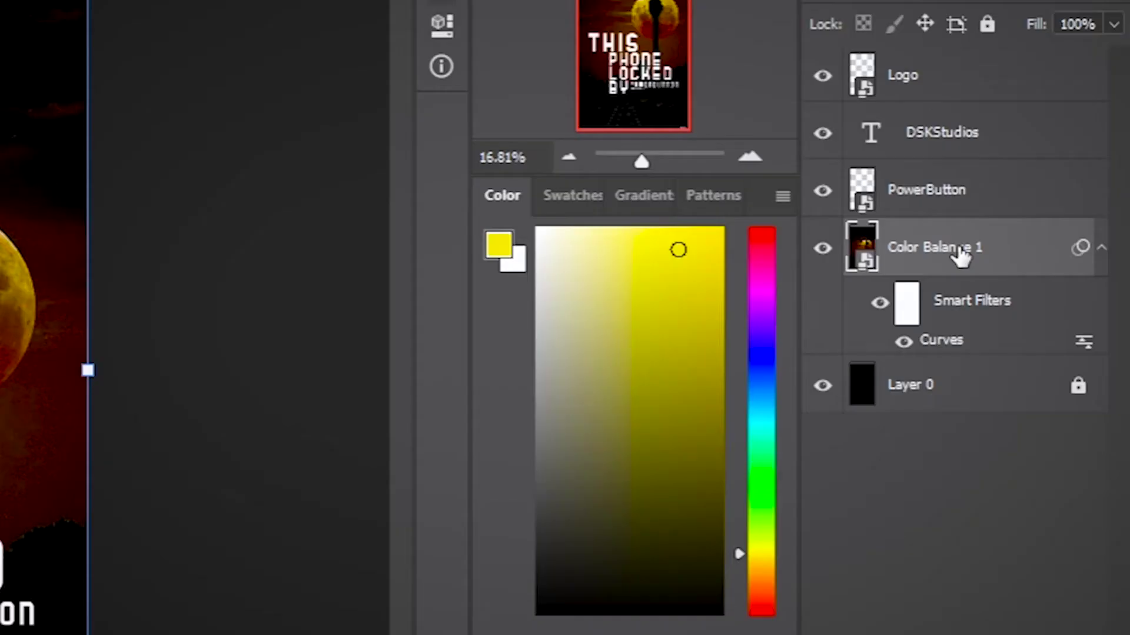
Step: Duplicate the Color Balance 1 smart object and clear the smart filters from the copy
drag(1030, 279, 1026, 253)
drag(955, 208, 951, 209)
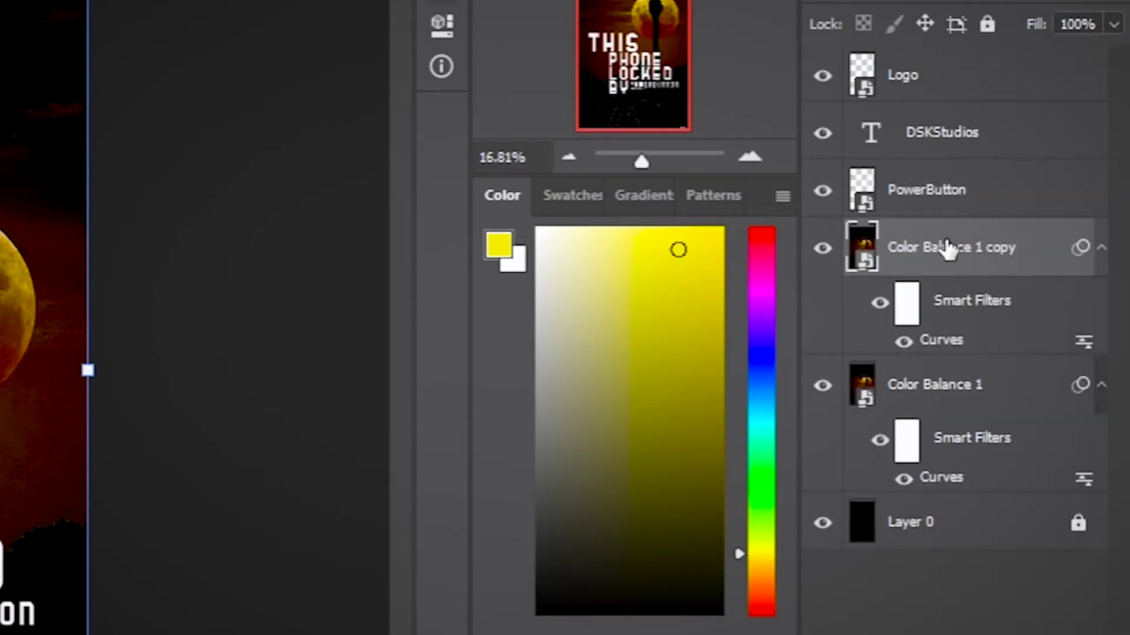
click(880, 300)
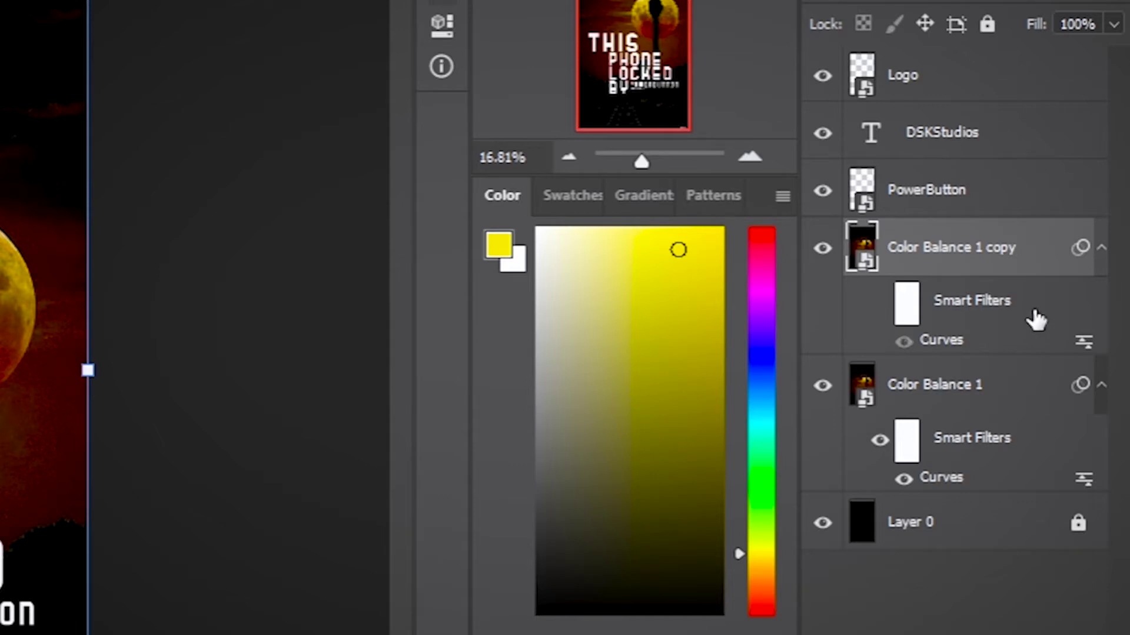
right_click(975, 301)
click(994, 354)
right_click(971, 300)
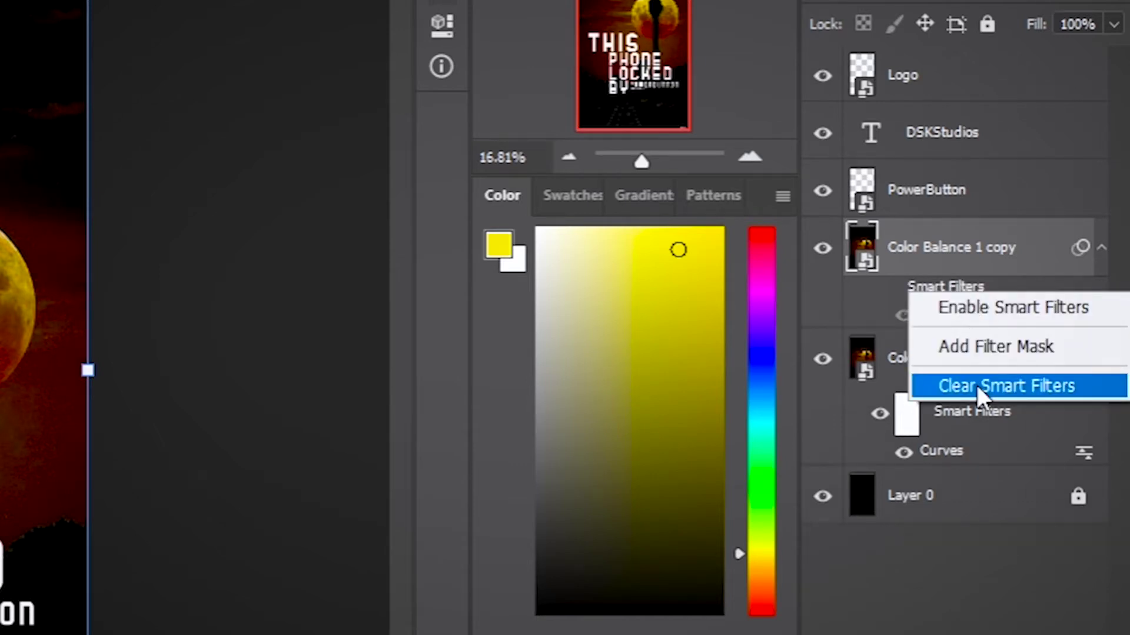
click(977, 386)
Step: Apply a Gaussian Blur with a radius of 7.4 pixels to the Color Balance 1 copy layer
click(227, 9)
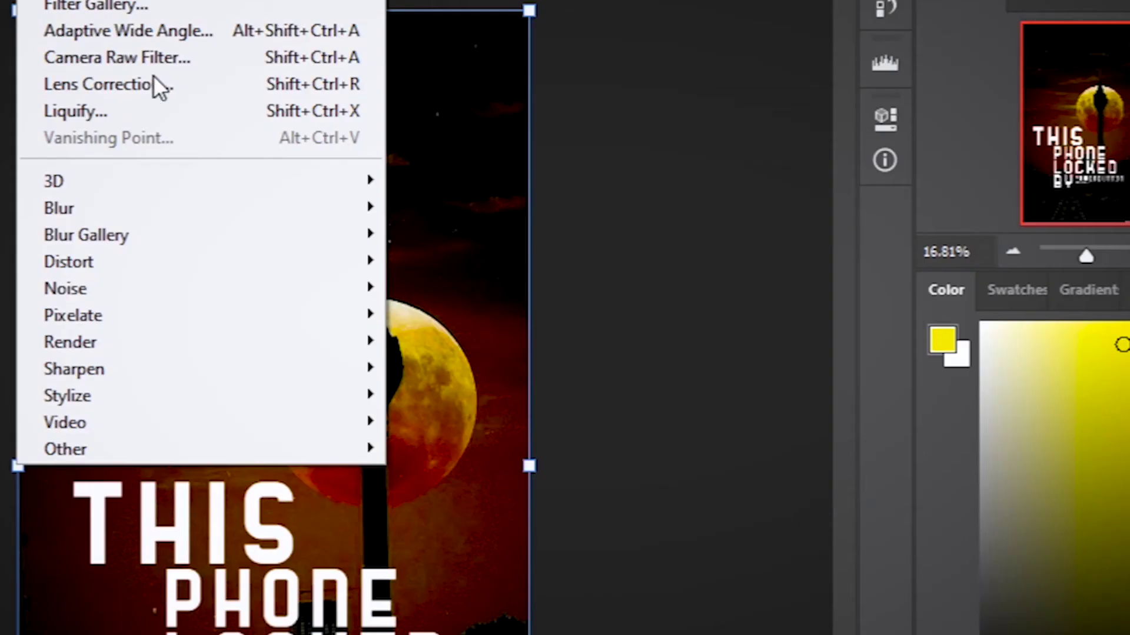
mouse_move(398, 203)
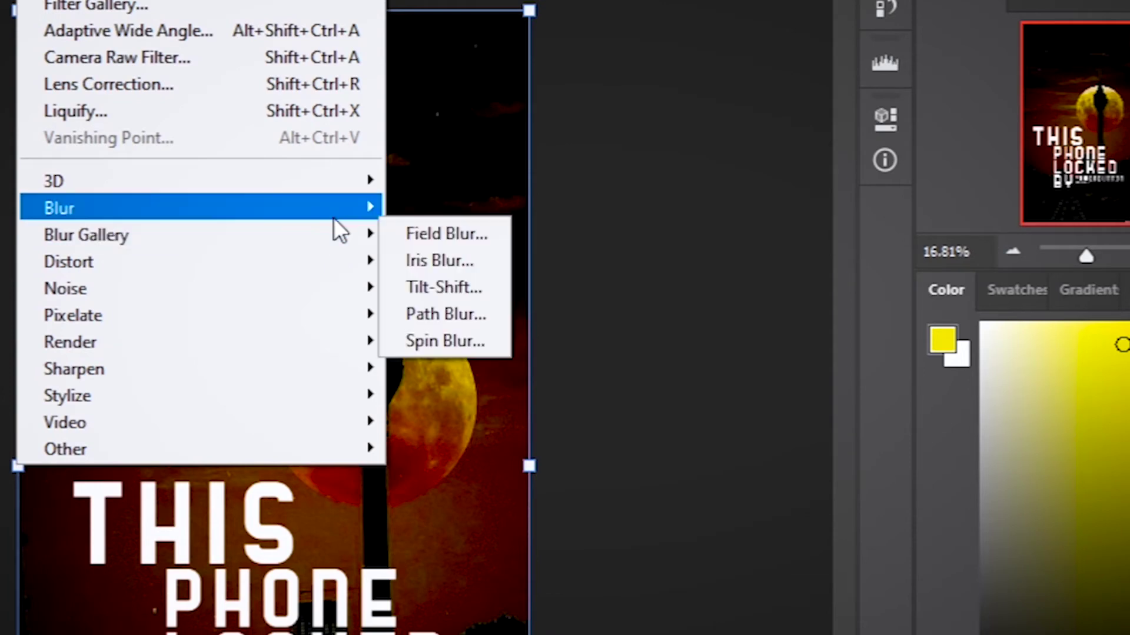
mouse_move(334, 213)
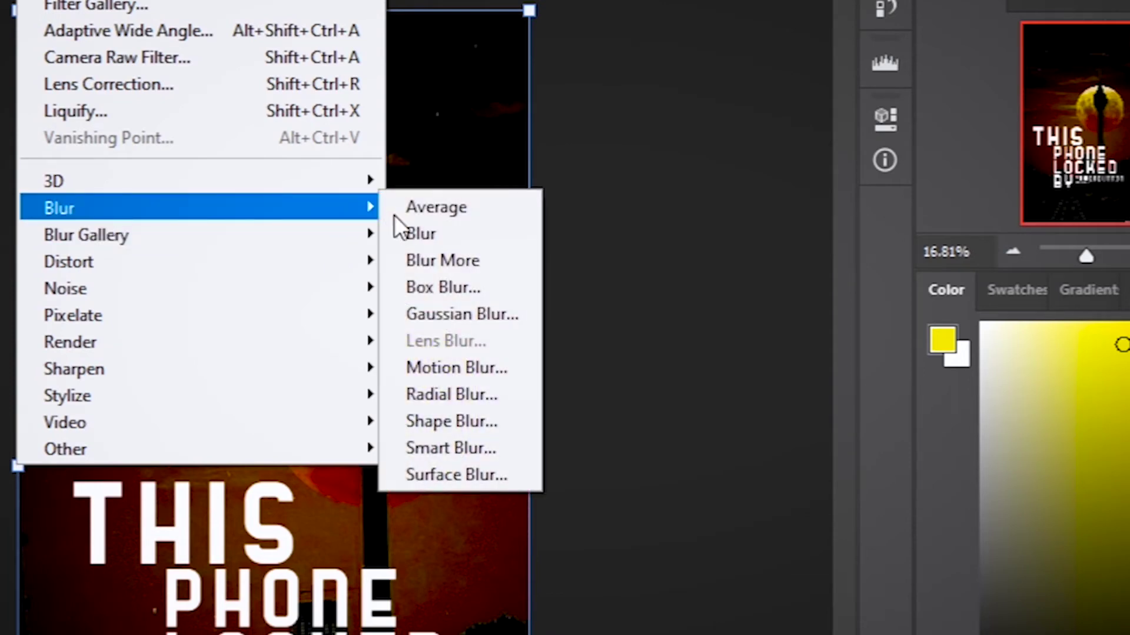
click(495, 316)
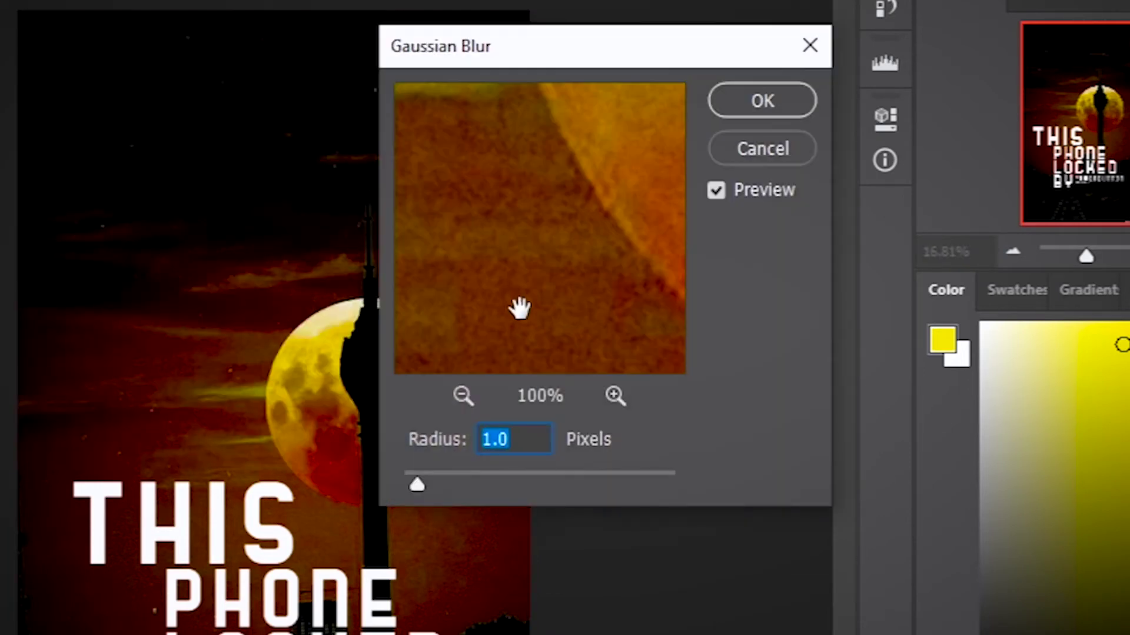
drag(425, 481, 489, 481)
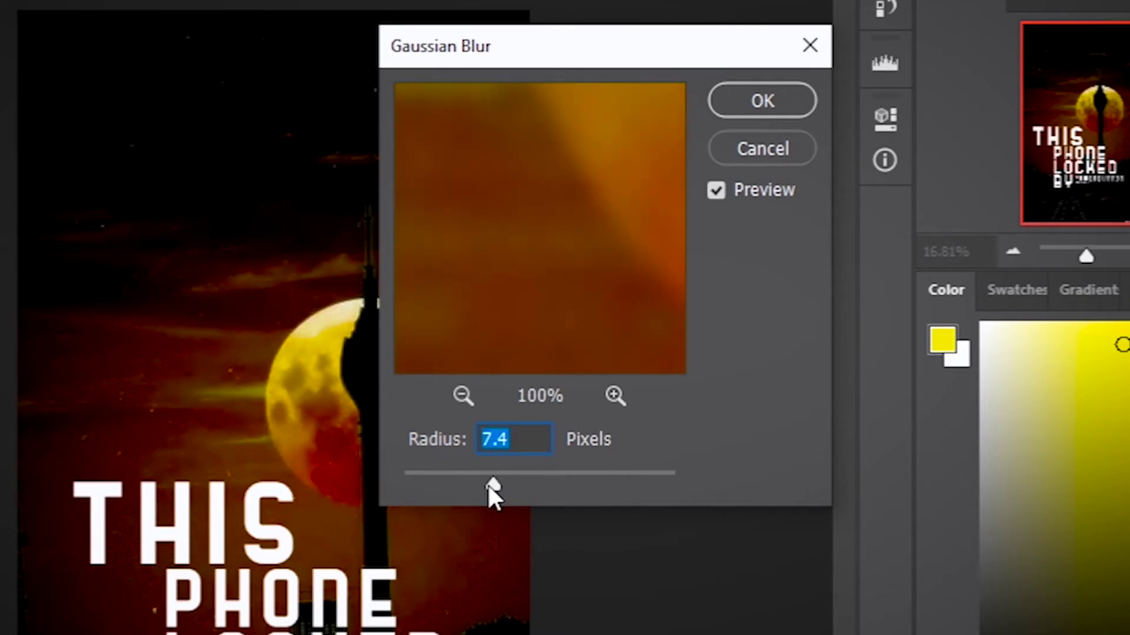
click(763, 101)
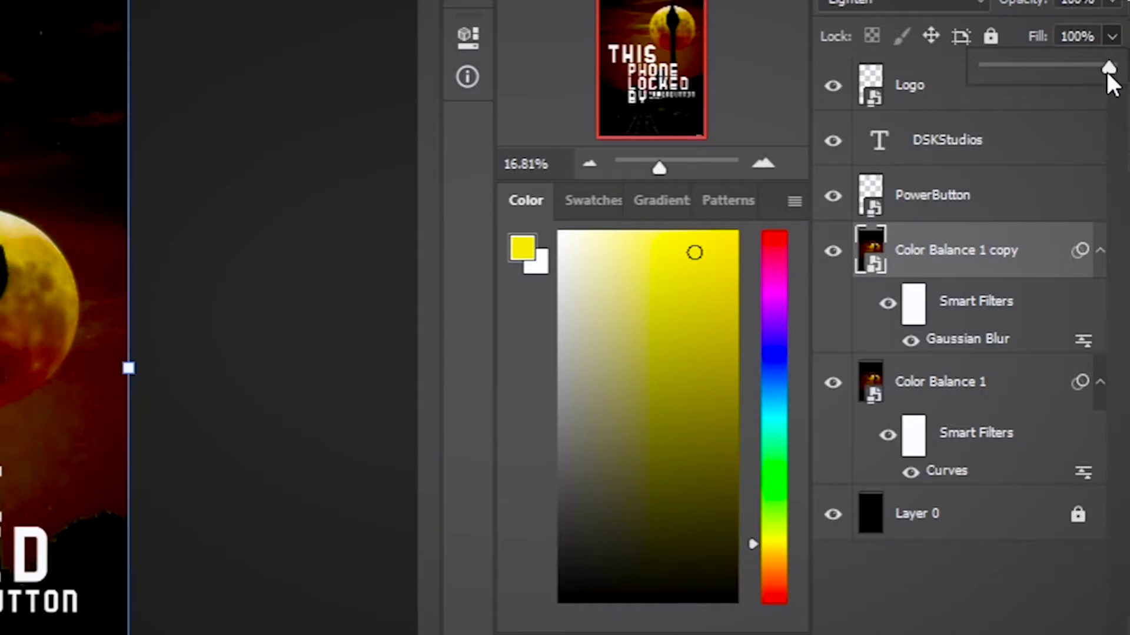
Step: Blend the blurred copy in Lighten mode and reduce its fill
drag(1117, 163, 1101, 162)
drag(1022, 60, 897, 61)
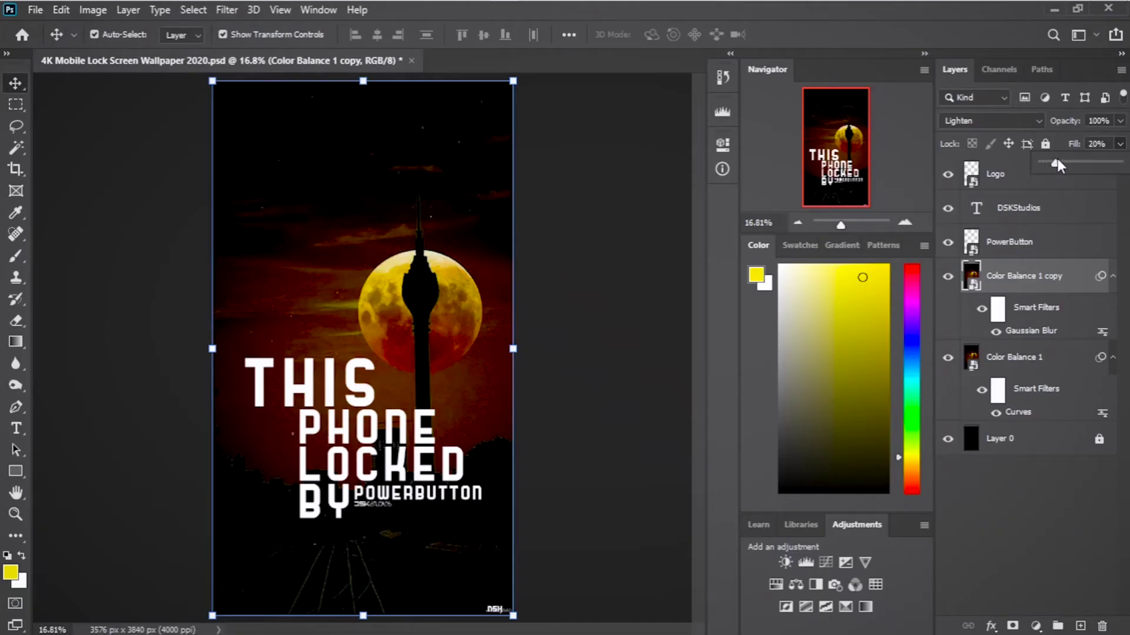
drag(1057, 158, 1088, 160)
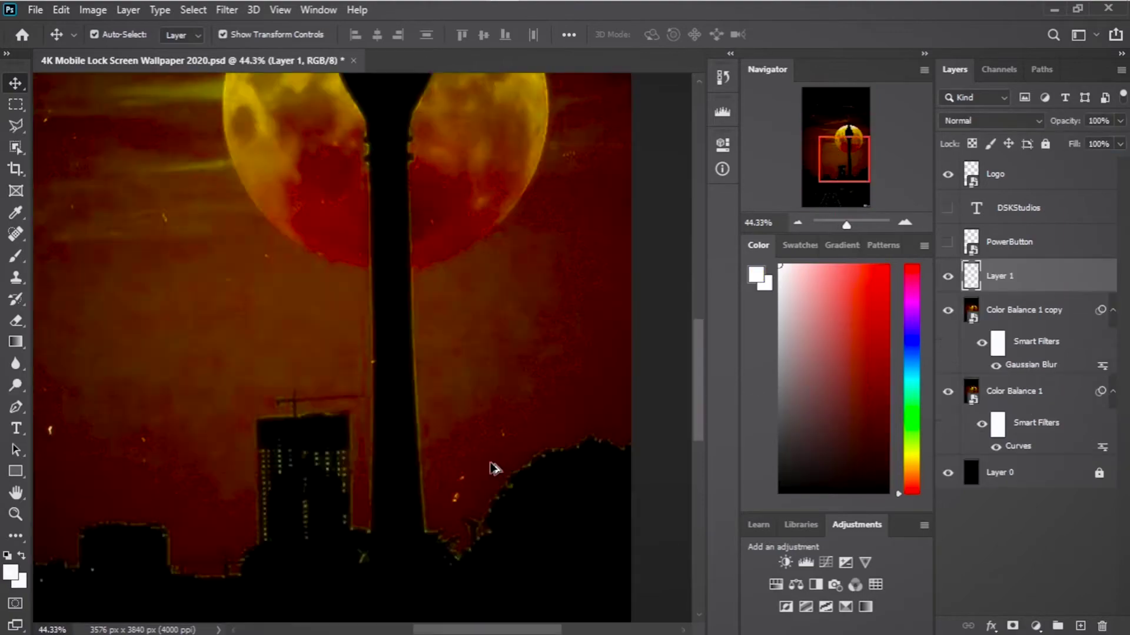
Step: Select the whole tower with the Polygonal Lasso, tracing the shaft, base, pod and spire along both edges
scroll(494, 463, up, 3)
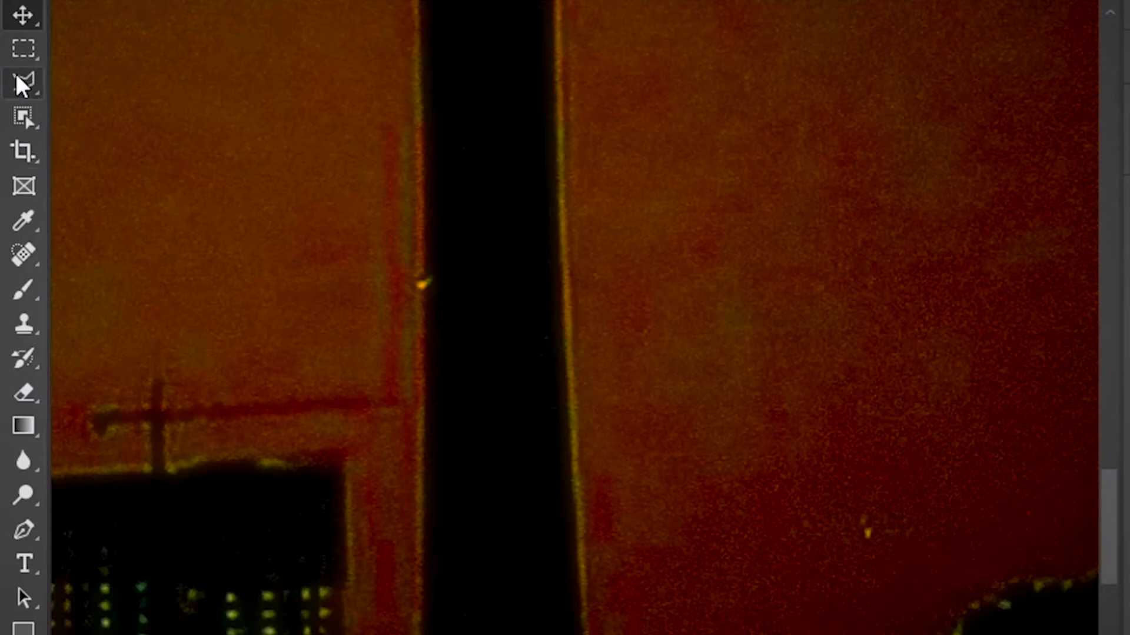
right_click(17, 76)
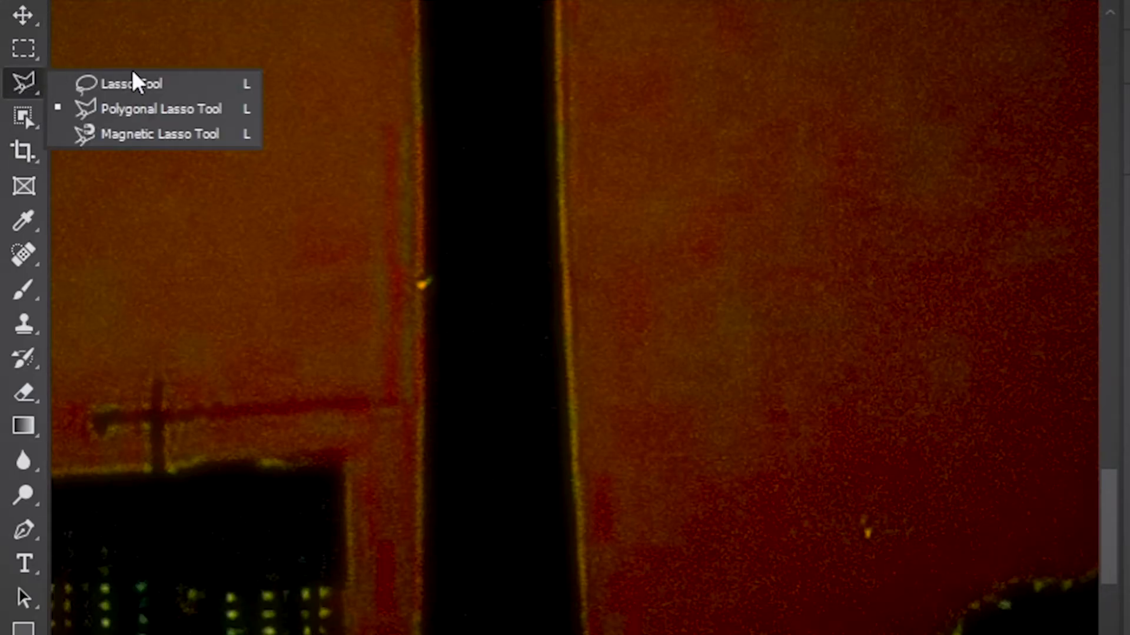
click(129, 109)
scroll(388, 340, up, 5)
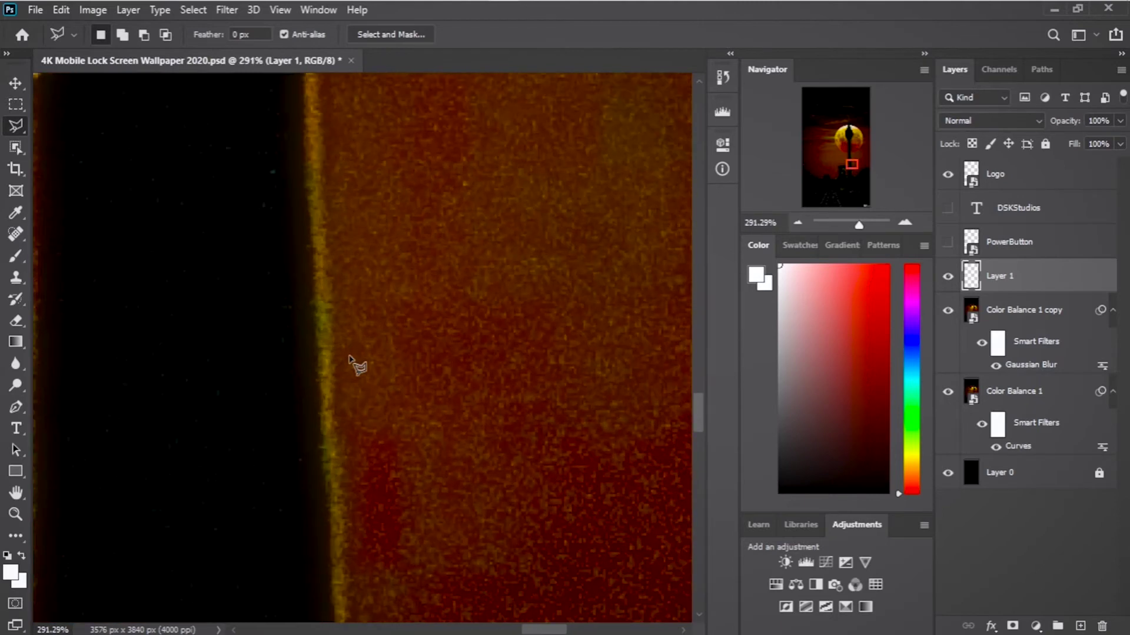
click(304, 131)
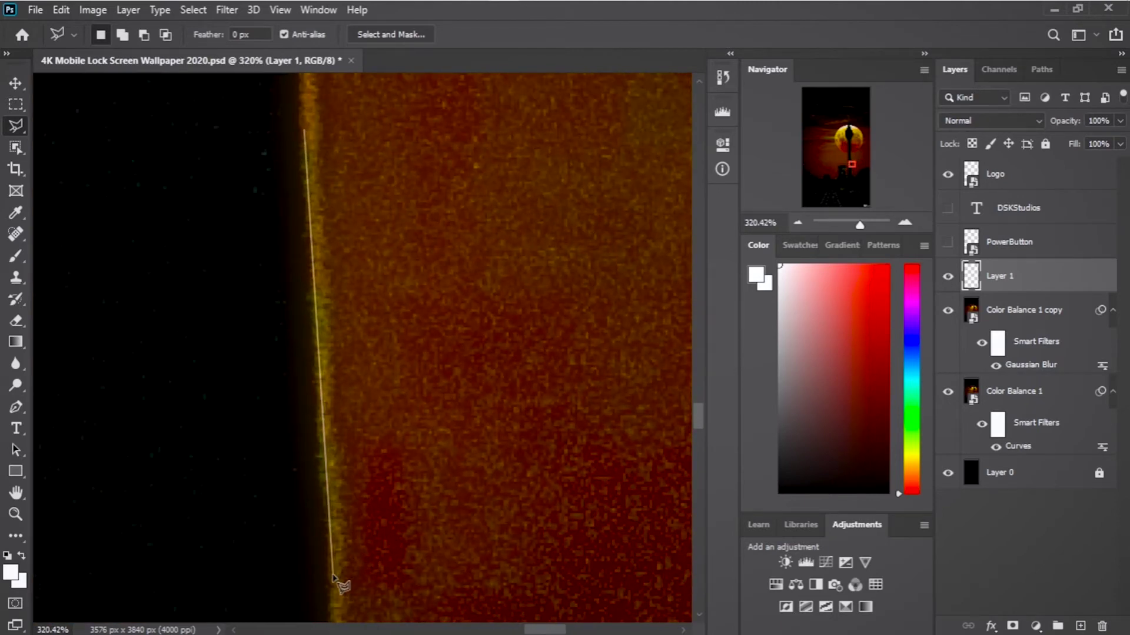
drag(333, 575, 277, 131)
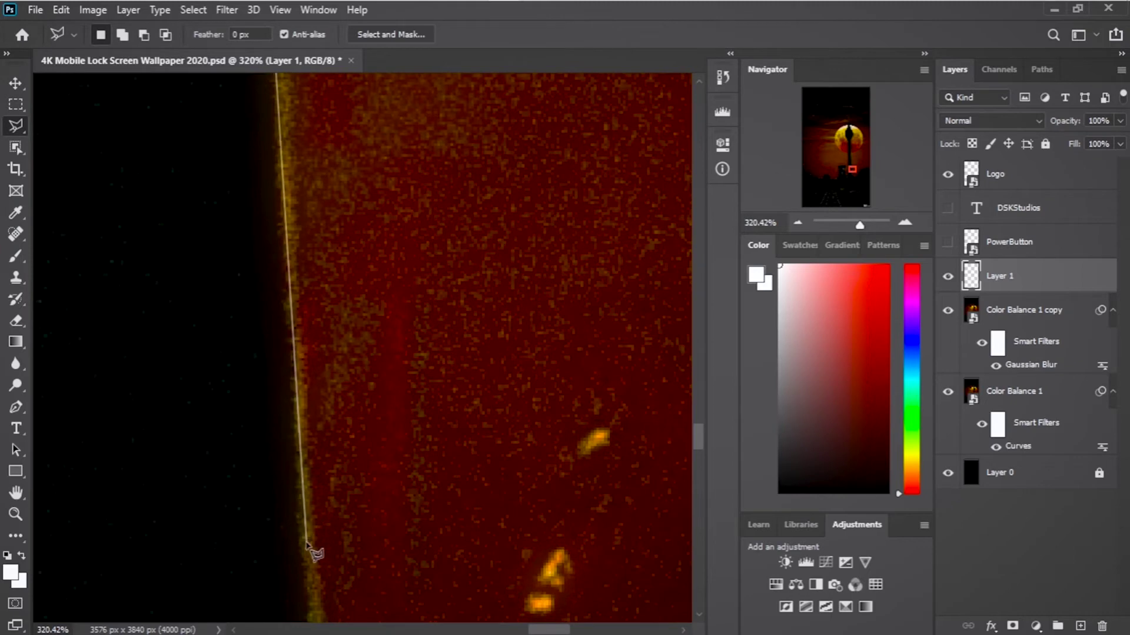
drag(306, 543, 242, 86)
click(270, 375)
drag(63, 486, 78, 374)
drag(412, 135, 417, 553)
click(410, 115)
drag(411, 115, 422, 556)
click(415, 411)
click(412, 362)
drag(393, 135, 432, 495)
click(348, 327)
drag(329, 194, 376, 500)
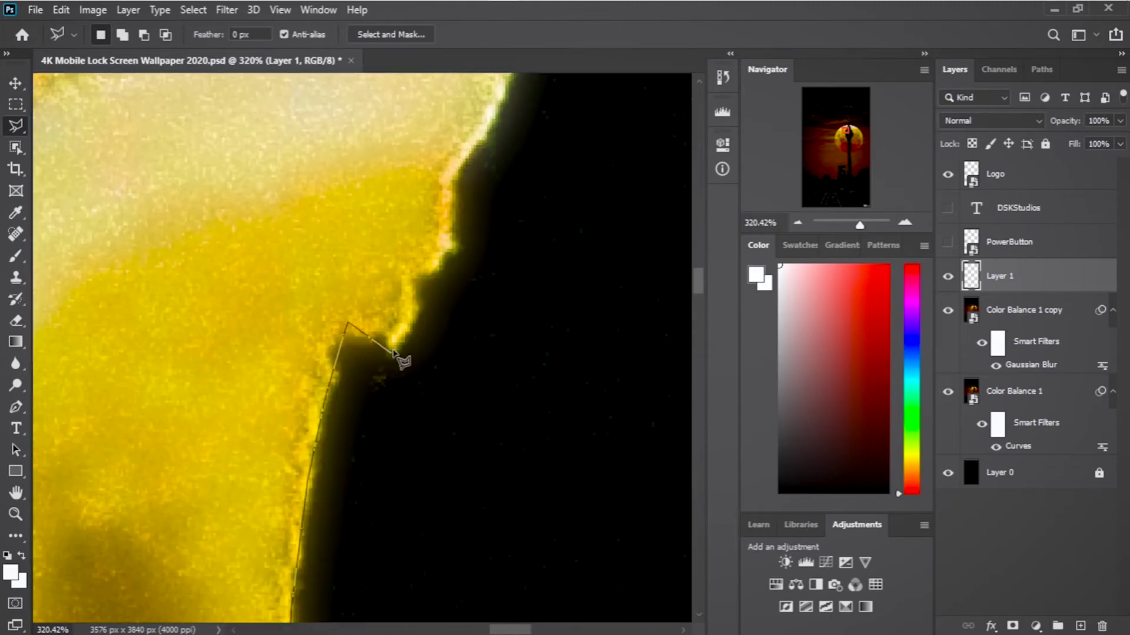
click(386, 346)
drag(453, 135, 411, 412)
click(492, 329)
drag(478, 241, 478, 541)
click(464, 328)
click(492, 184)
drag(532, 200, 550, 530)
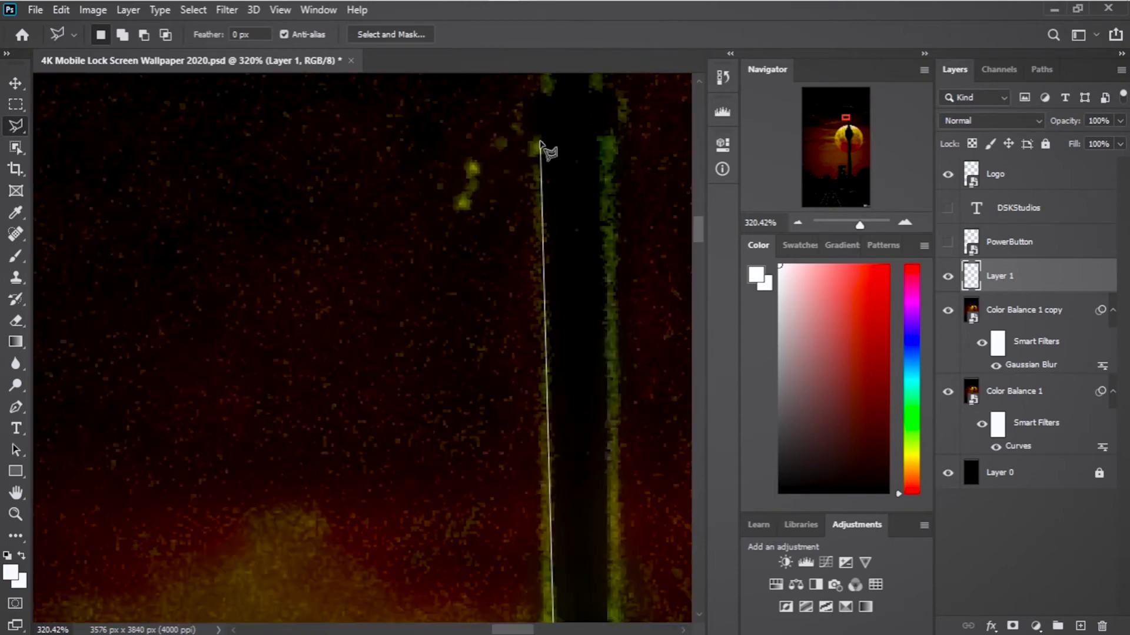
drag(559, 153, 553, 488)
click(525, 422)
click(470, 273)
click(499, 278)
click(493, 332)
click(470, 324)
drag(482, 530, 471, 194)
click(475, 330)
click(498, 470)
mouse_move(497, 471)
mouse_down()
mouse_move(447, 135)
mouse_move(412, 176)
mouse_up()
click(484, 485)
click(320, 369)
drag(283, 380, 266, 155)
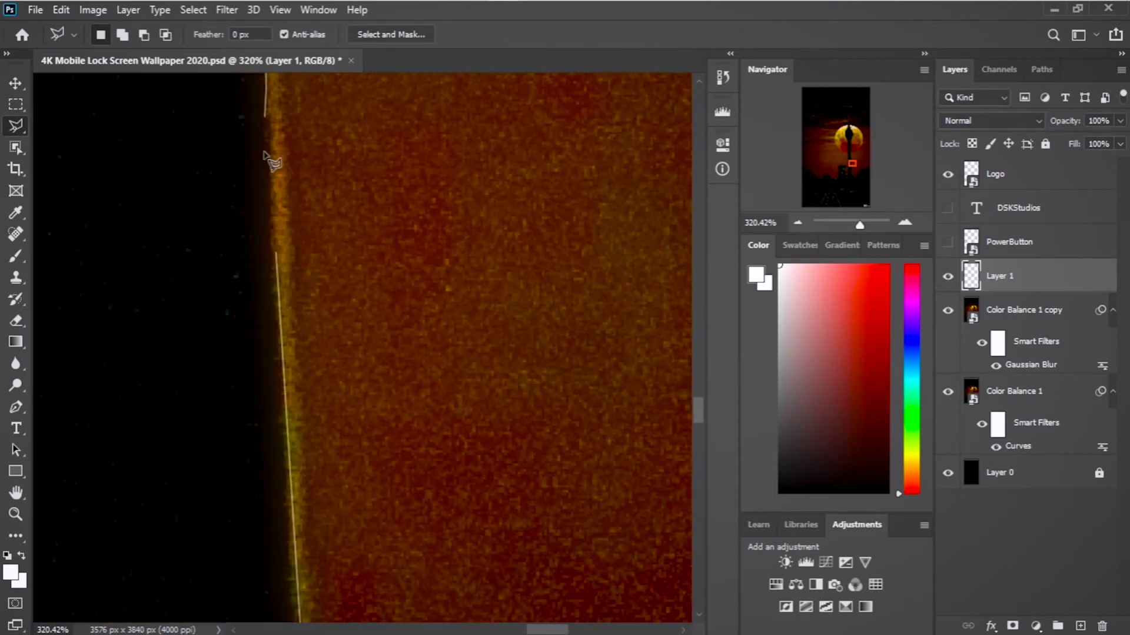
double_click(277, 254)
Step: Fill the tower selection with black on Layer 1, using Normal mode at 100% opacity, and inspect the silhouette's edges
scroll(276, 254, down, 6)
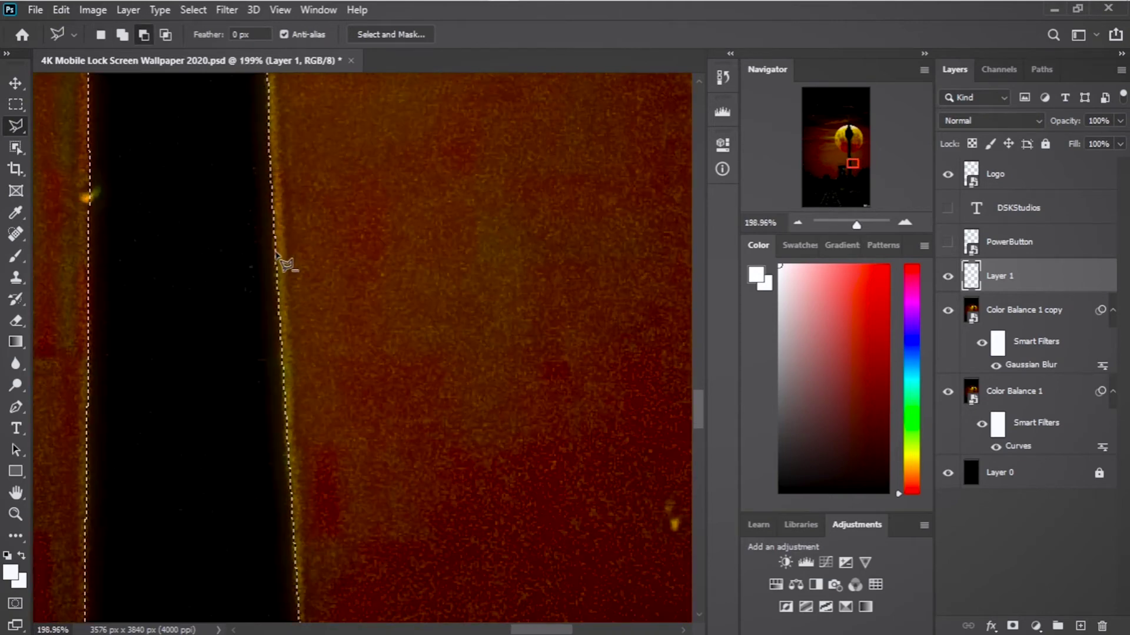
scroll(277, 253, down, 4)
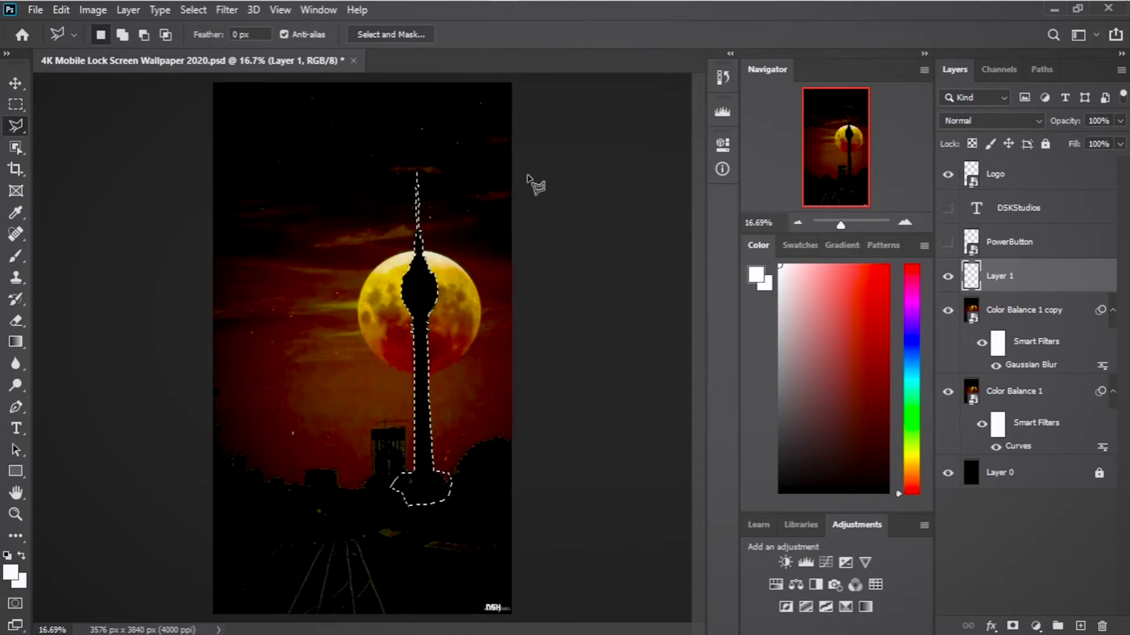
key(shift+BackSpace)
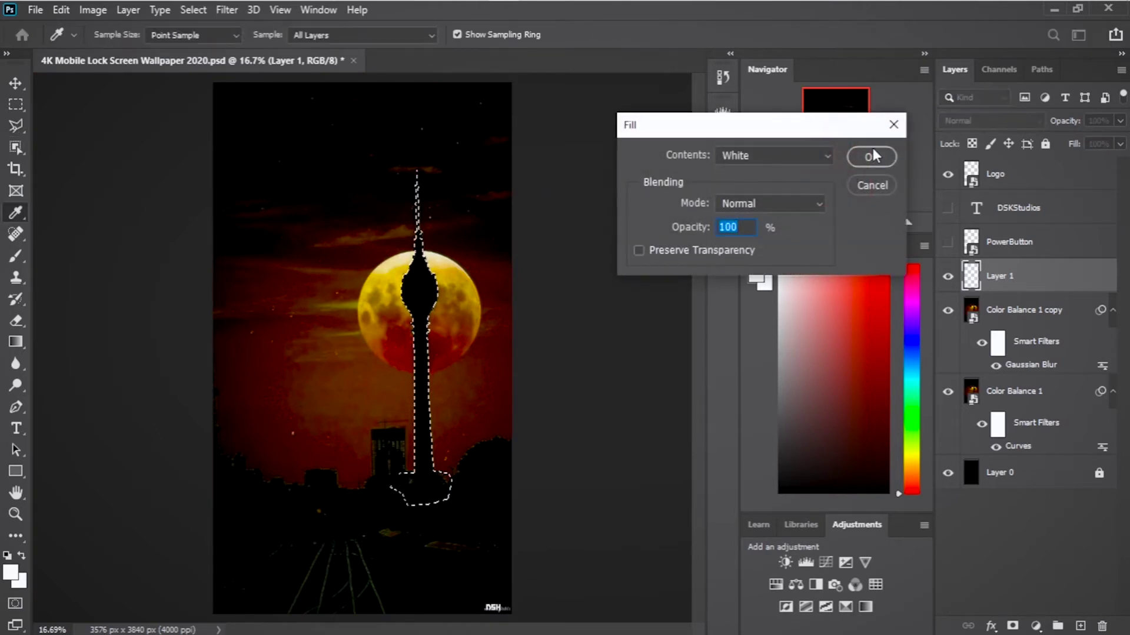
click(815, 155)
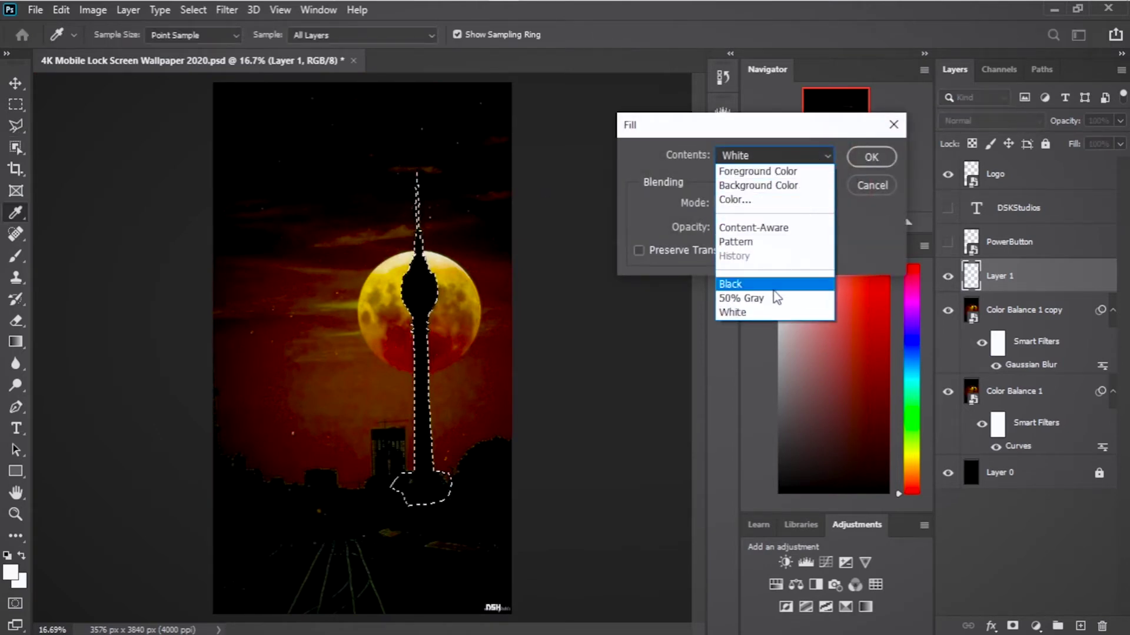
click(773, 286)
click(885, 163)
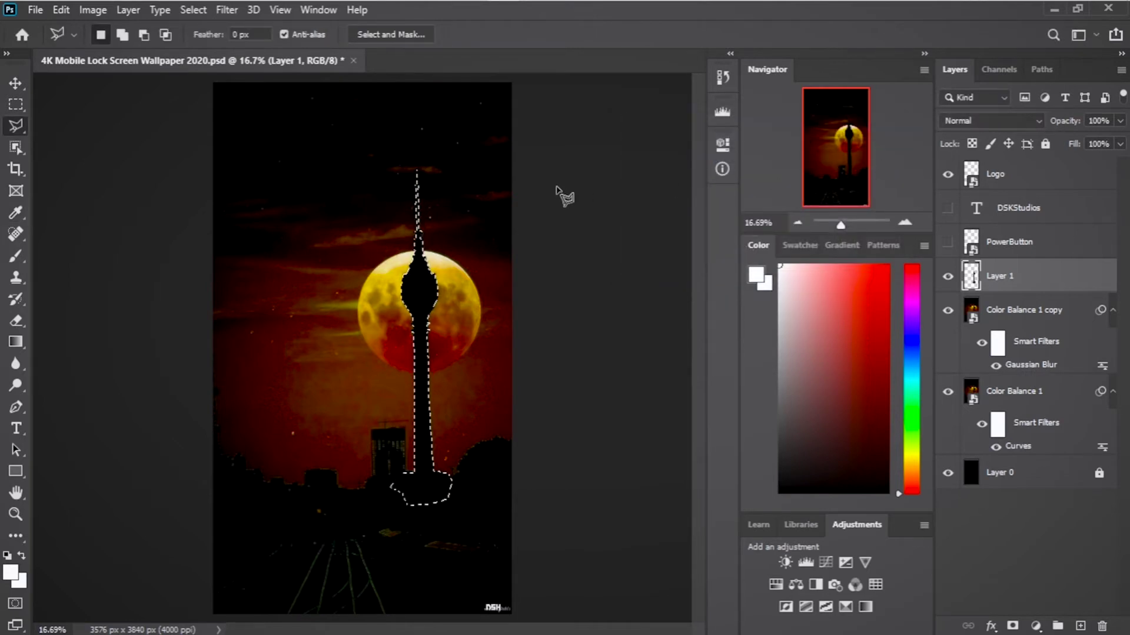
scroll(412, 187, up, 10)
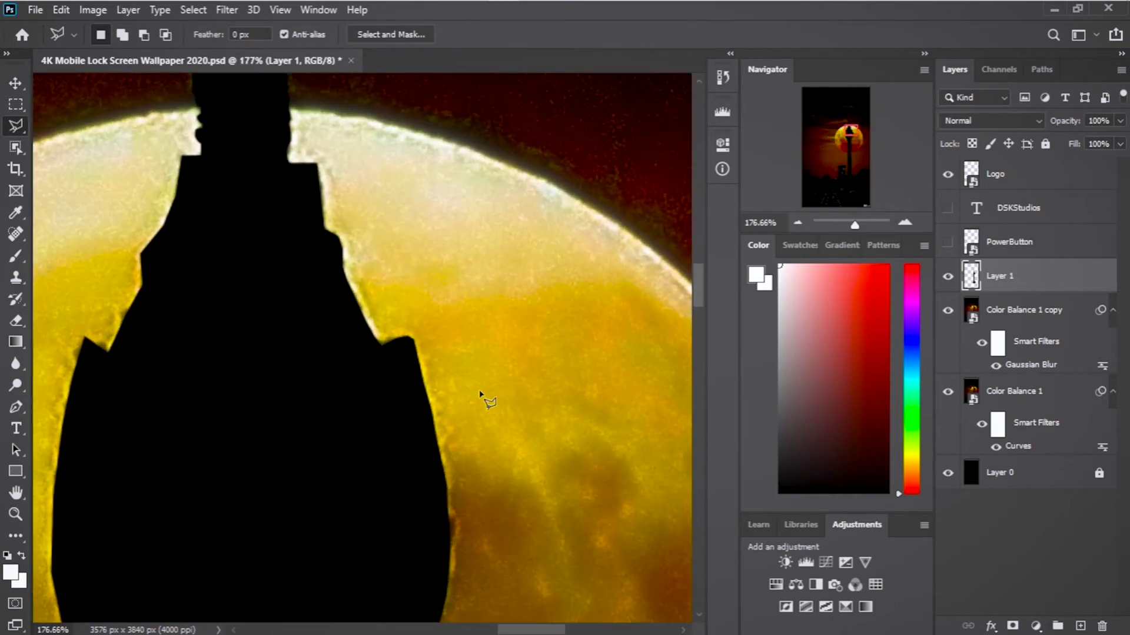
Step: Hide the Color Balance 1 copy, Color Balance 1 and Layer 0 layers to check the tower silhouette on transparency
scroll(479, 393, down, 3)
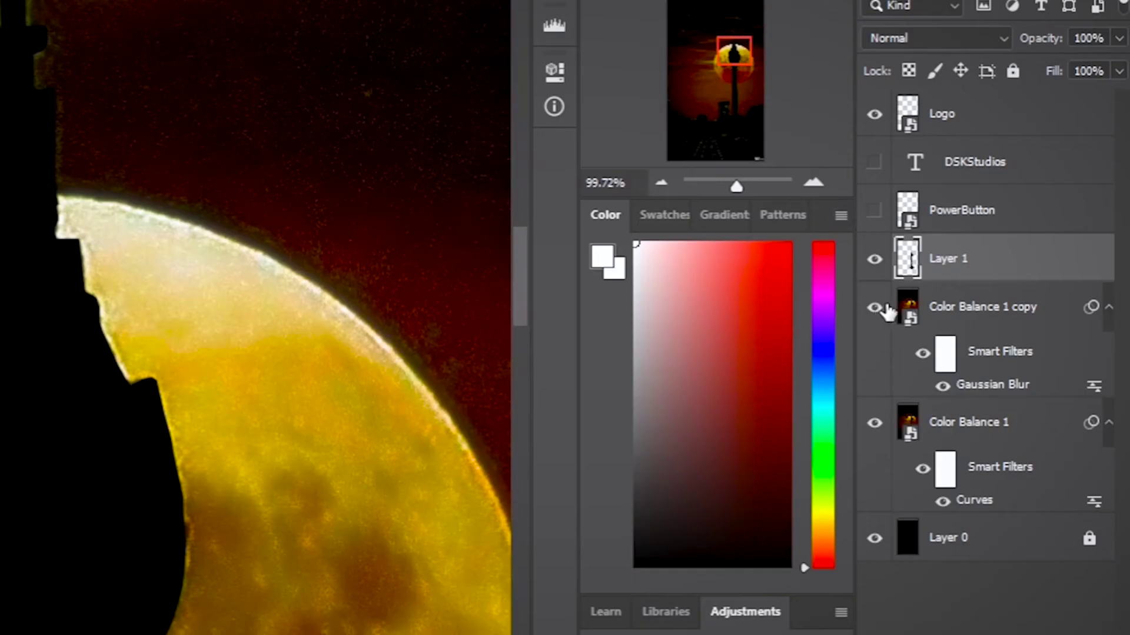
click(882, 310)
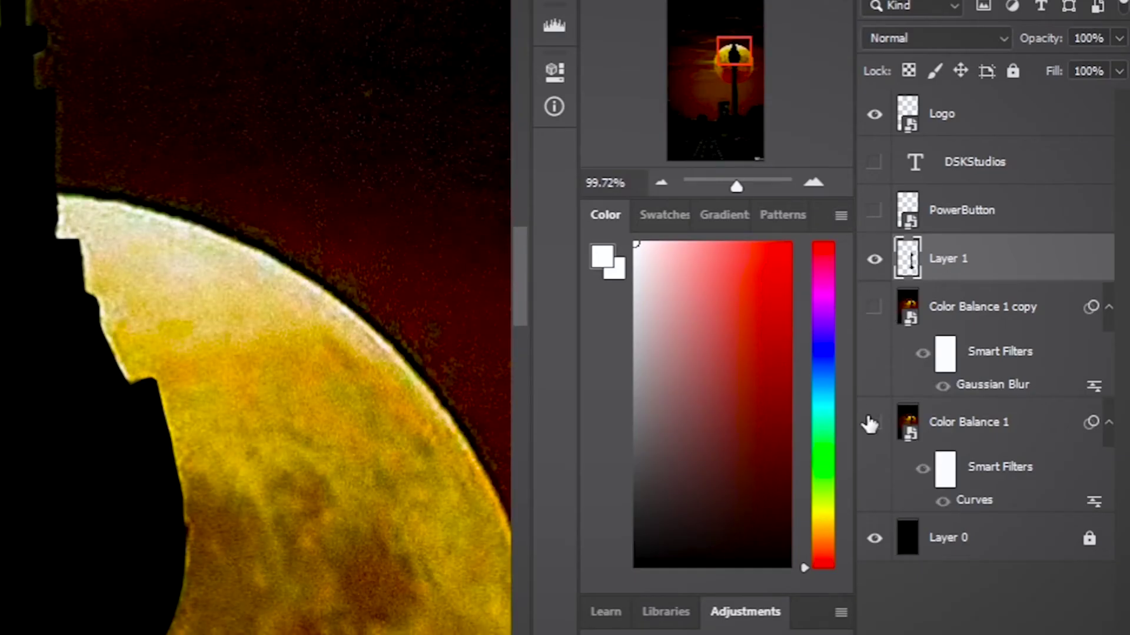
click(870, 421)
click(862, 534)
scroll(335, 252, down, 5)
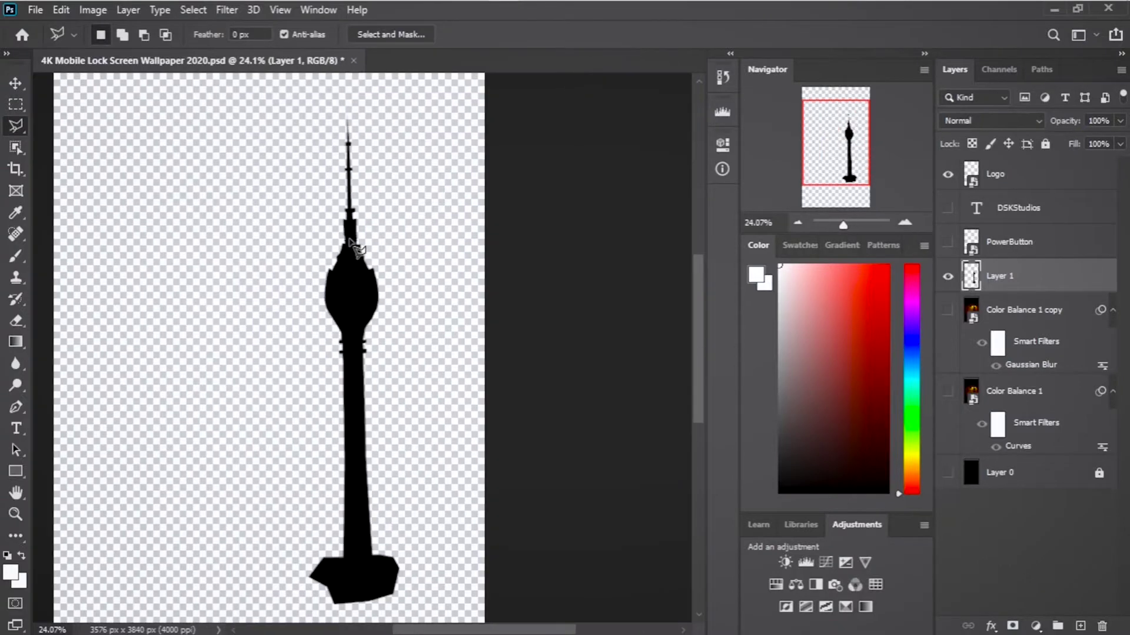
scroll(338, 248, up, 6)
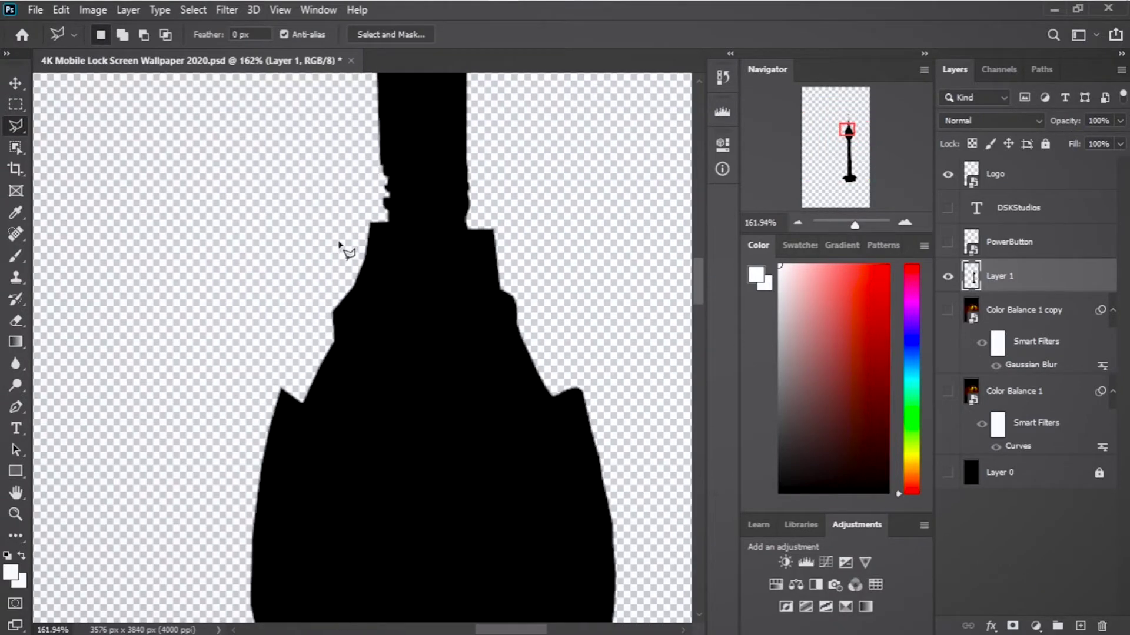
scroll(347, 252, down, 5)
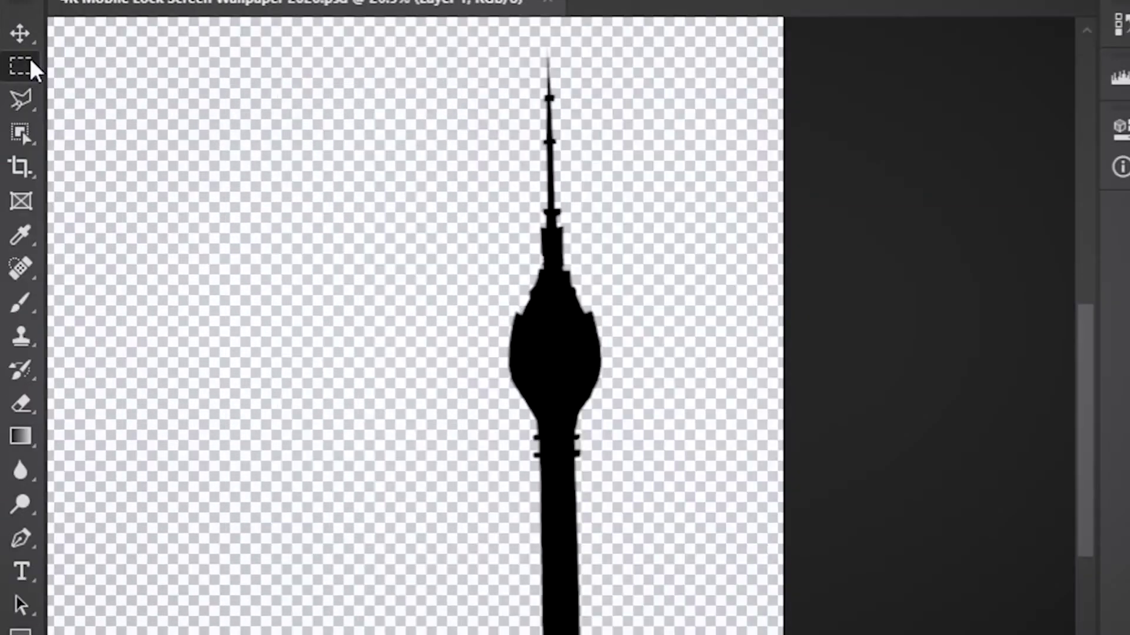
Step: Select the left half of the tower with the Rectangular Marquee, from the spire tip along its centre to below the base
right_click(16, 103)
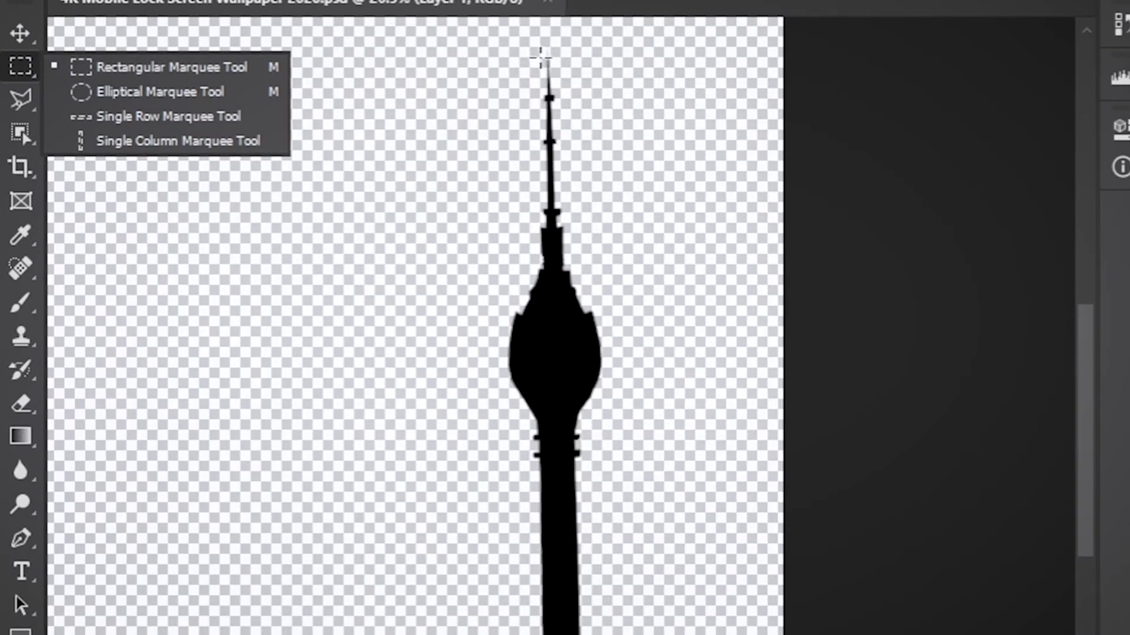
scroll(541, 140, up, 4)
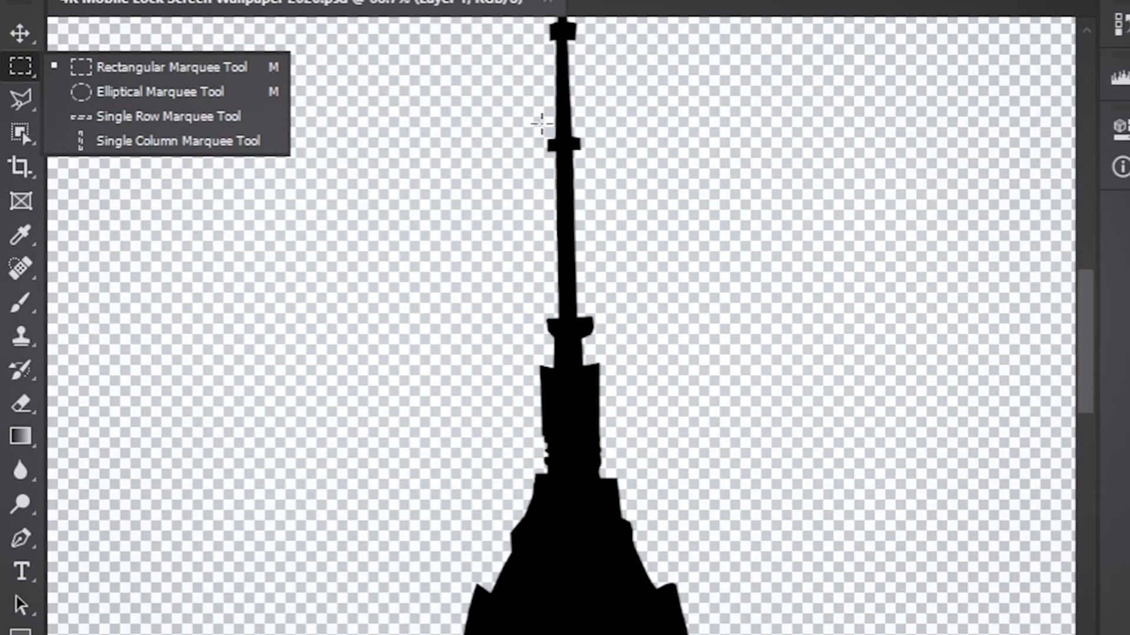
drag(616, 114, 665, 412)
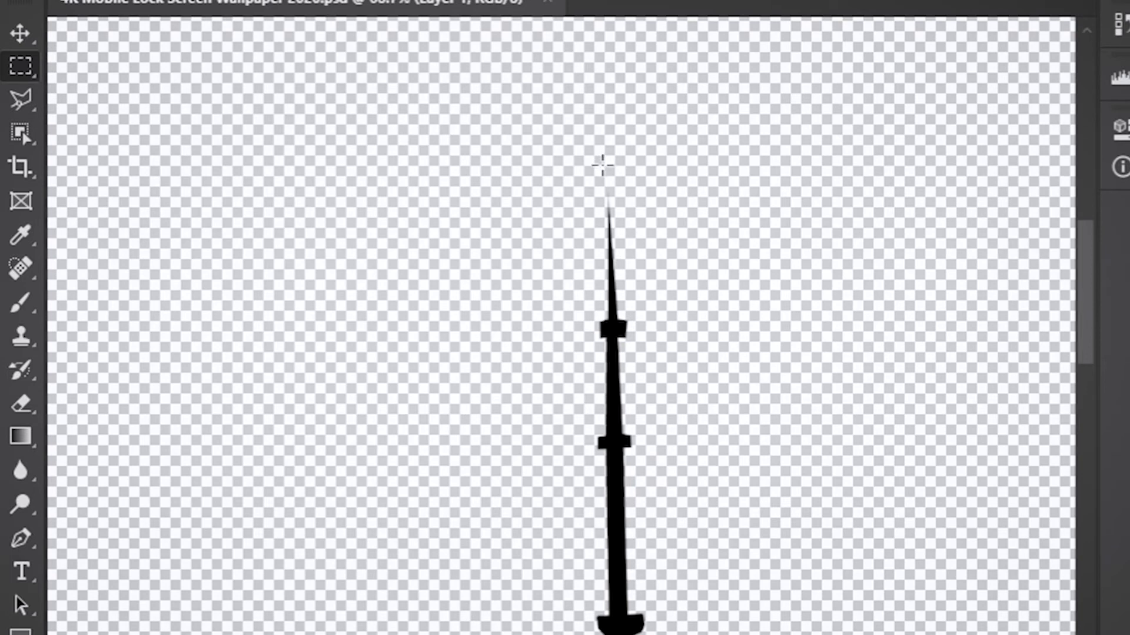
scroll(607, 179, up, 5)
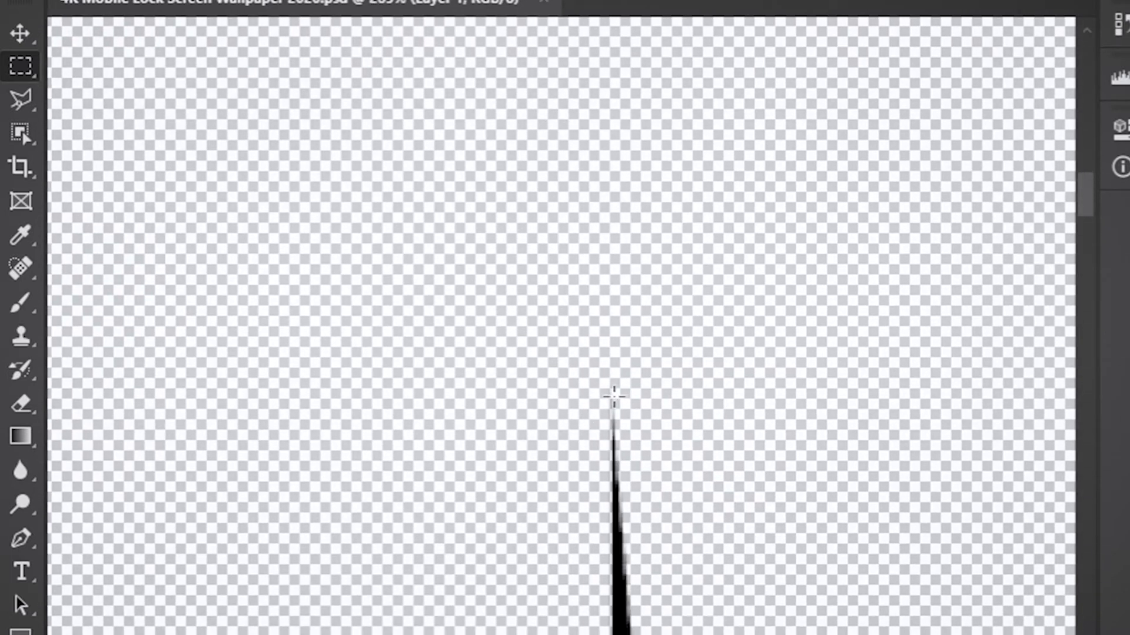
drag(614, 396, 504, 634)
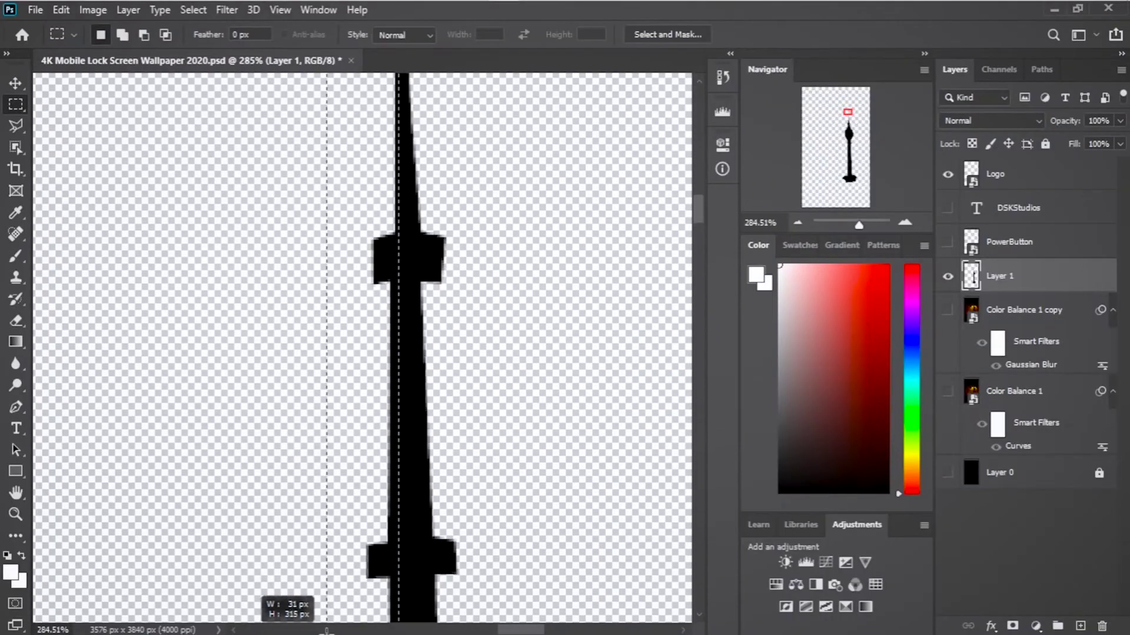
drag(327, 630, 118, 628)
scroll(347, 228, down, 10)
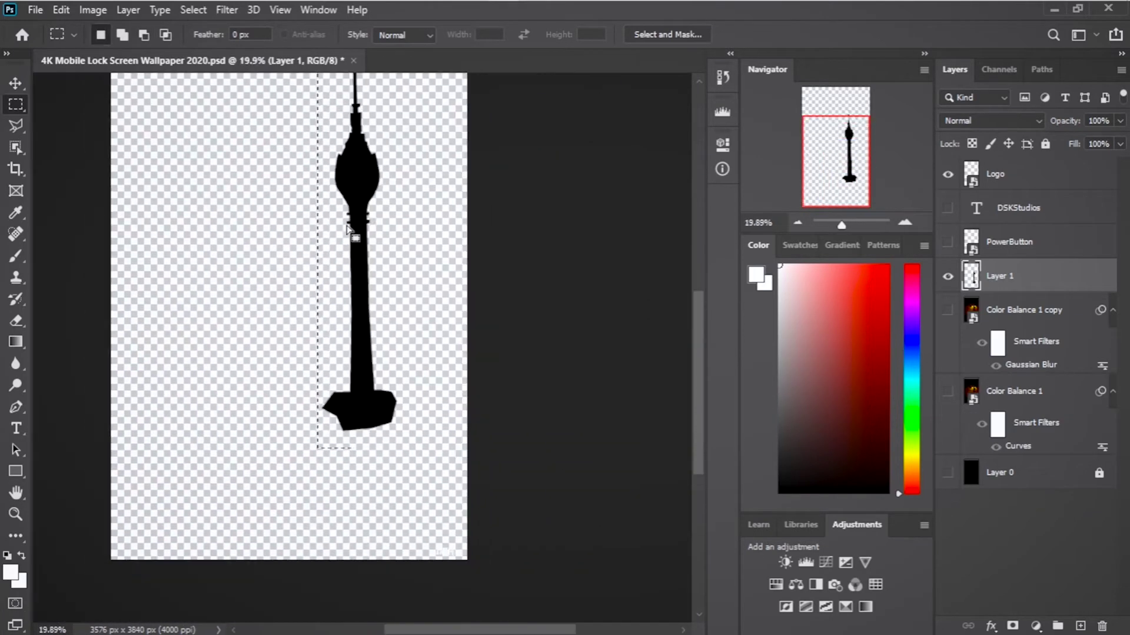
drag(352, 241, 355, 246)
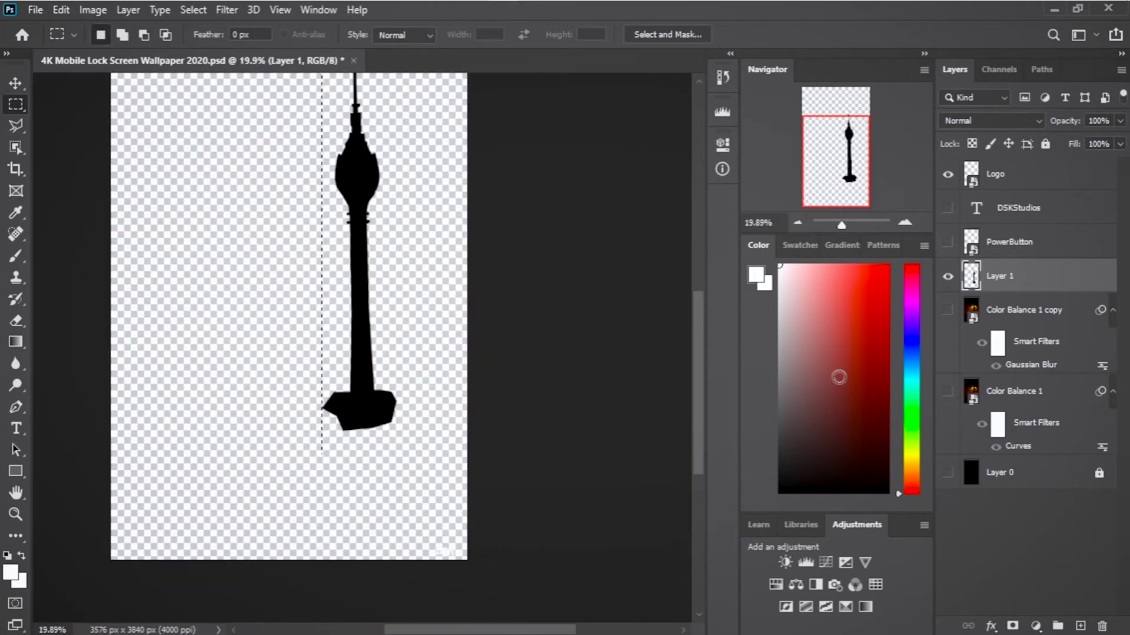
Step: Create a new layer holding a copy of the selected left half of the tower, and clear the selection
click(1079, 627)
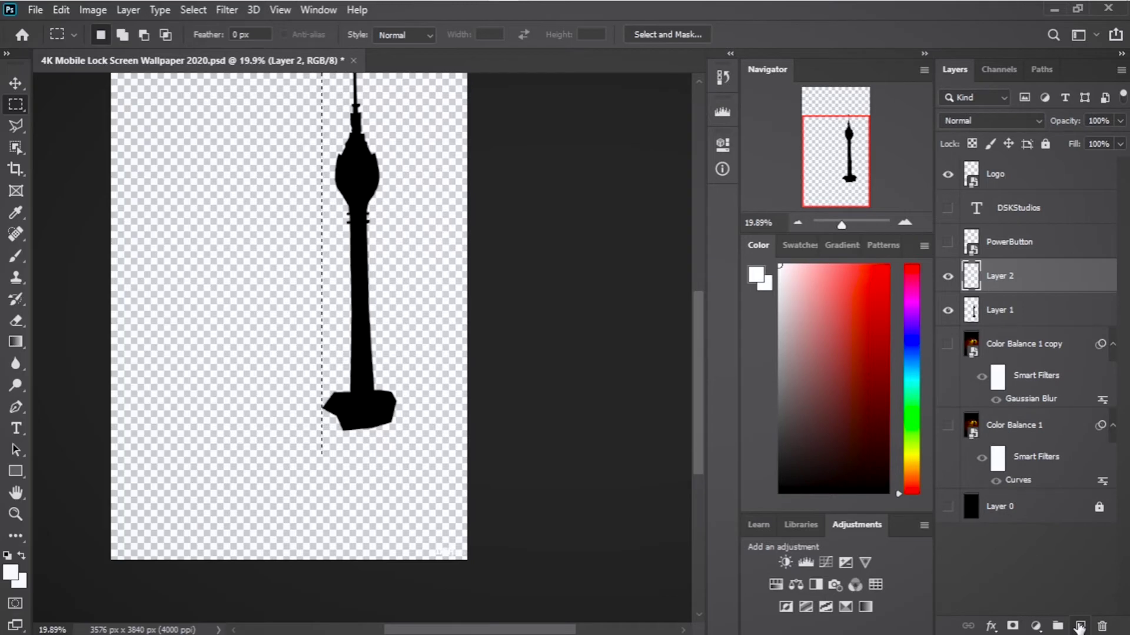
key(alt+BackSpace)
key(ctrl+d)
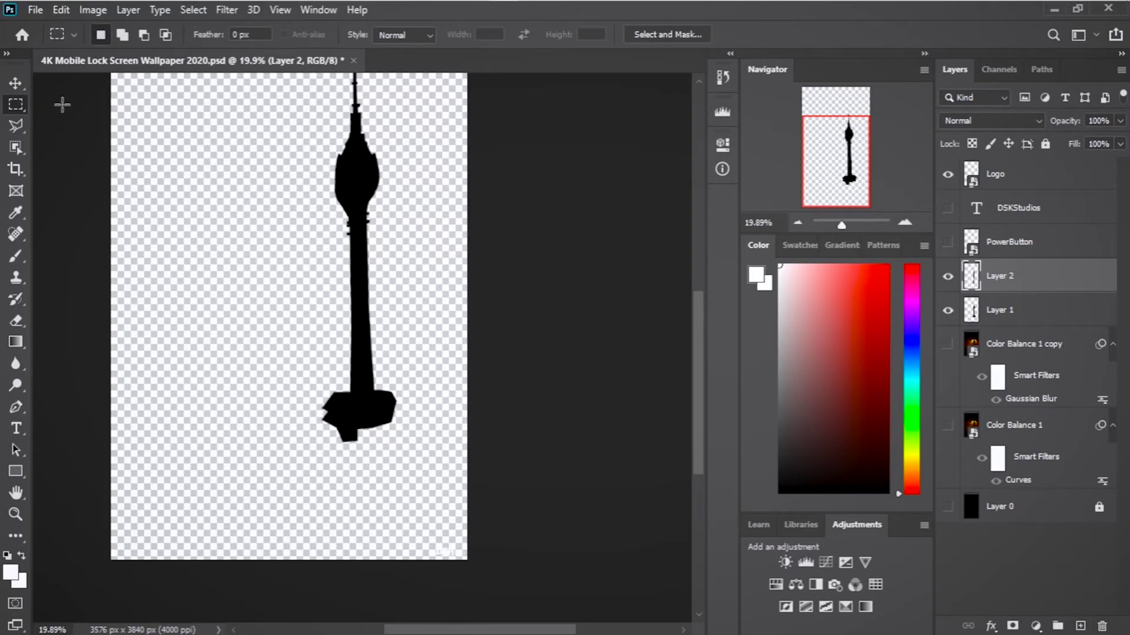
click(22, 87)
Step: Mirror the half-tower copy on Layer 2, rotate it -2.60° and place it along the tower's centre line
drag(350, 409, 216, 486)
drag(190, 114, 380, 271)
key(Return)
scroll(396, 294, up, 4)
drag(394, 145, 380, 144)
scroll(376, 295, down, 3)
drag(369, 340, 368, 340)
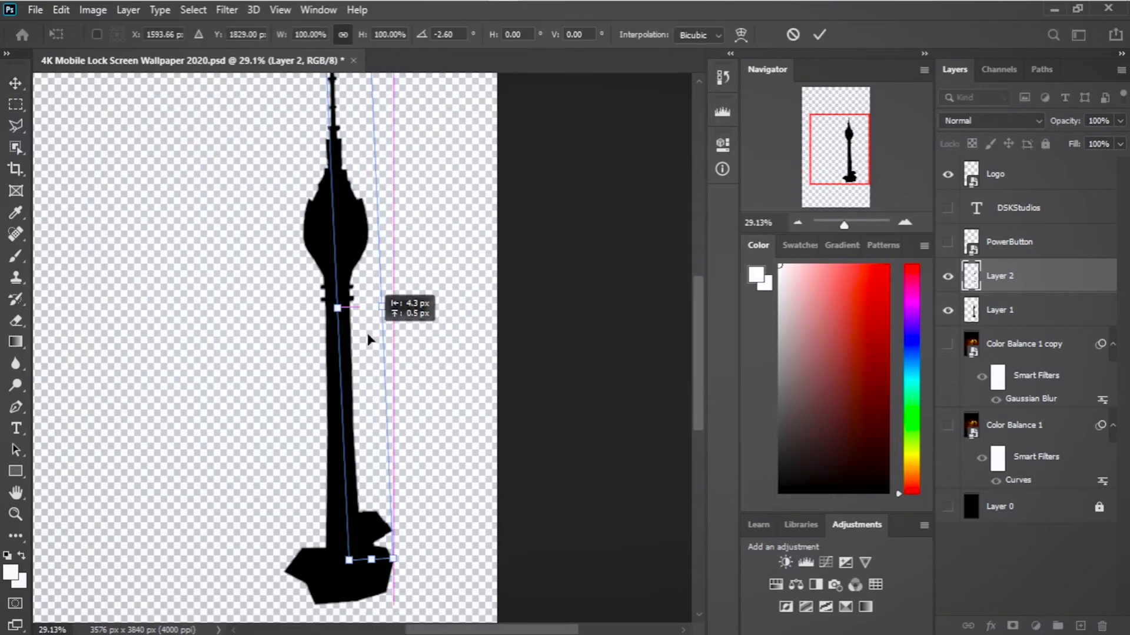
Step: Stretch the mirrored half on Layer 2 to about 132% width and 110% height and fit it against the original
scroll(386, 187, up, 4)
drag(296, 270, 327, 271)
scroll(315, 241, down, 5)
drag(328, 506, 328, 526)
drag(336, 325, 346, 321)
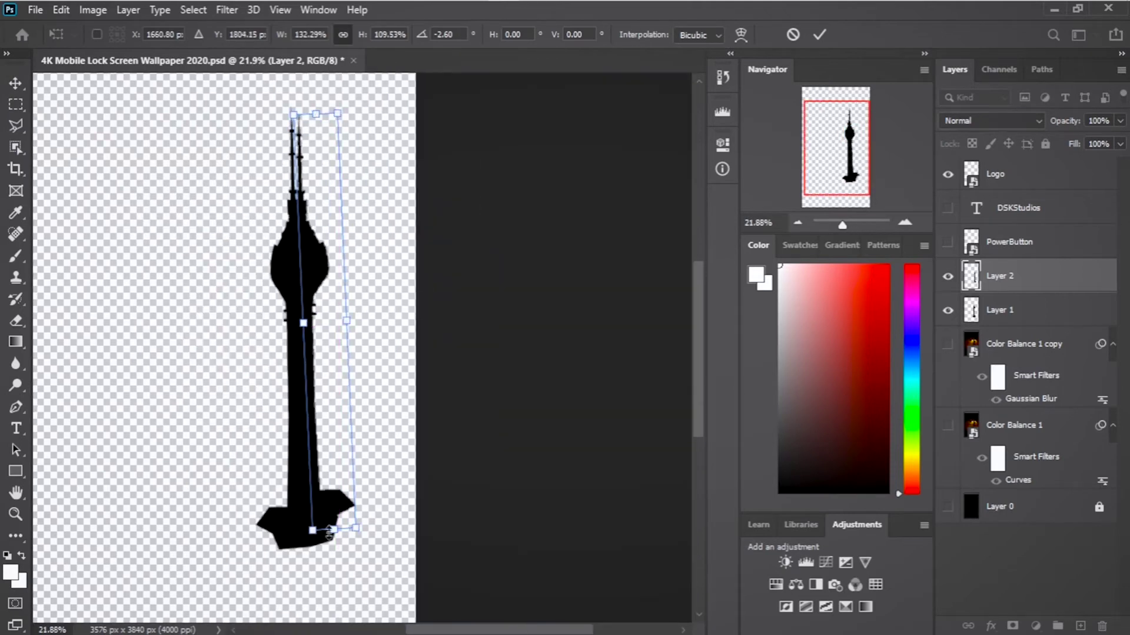
key(Return)
Step: Nudge the mirrored half left towards the centre line and stretch its height to about 106%
scroll(308, 302, up, 5)
key(shift+Left)
key(shift+Left)
key(shift+Left)
key(ctrl+t)
scroll(233, 423, down, 6)
drag(430, 477, 430, 494)
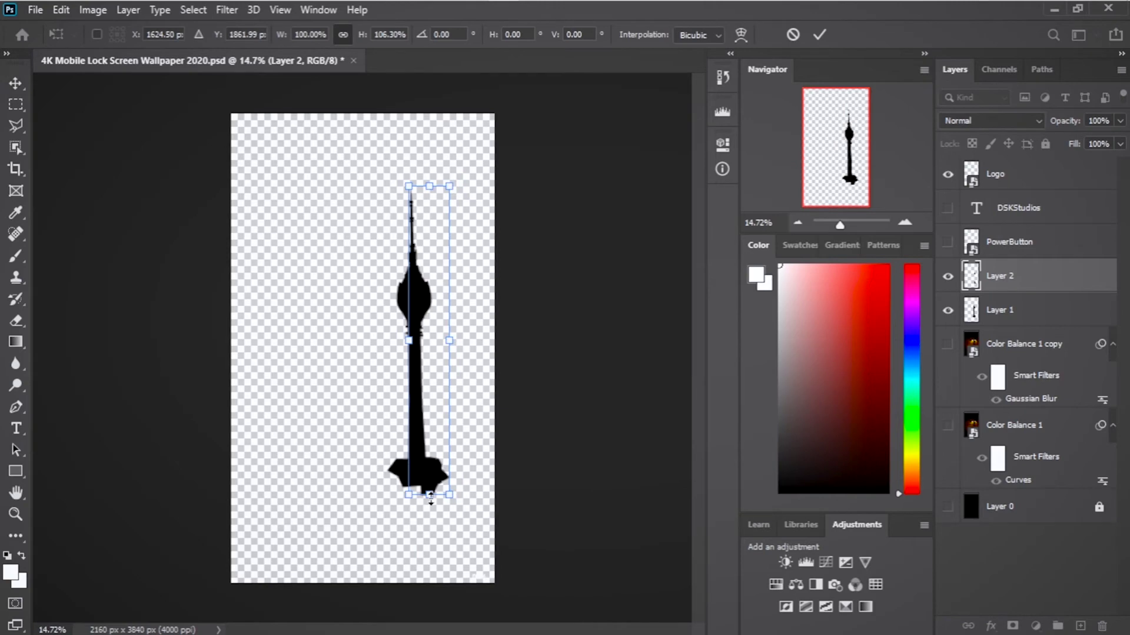
key(Return)
Step: Fine-tune the height of the mirrored half on Layer 2 so its spire and base match the left half
scroll(431, 494, up, 12)
scroll(437, 339, up, 7)
scroll(436, 341, down, 2)
drag(424, 386, 424, 400)
scroll(427, 406, down, 7)
drag(425, 571, 424, 556)
scroll(382, 547, up, 3)
key(Return)
Step: Nudge the mirrored half sideways in small increments until it lines up with the tower's spire and pod
scroll(504, 500, up, 15)
key(Left)
key(Left)
key(Left)
key(Left)
key(Left)
key(Left)
key(Left)
key(Right)
key(Right)
key(Right)
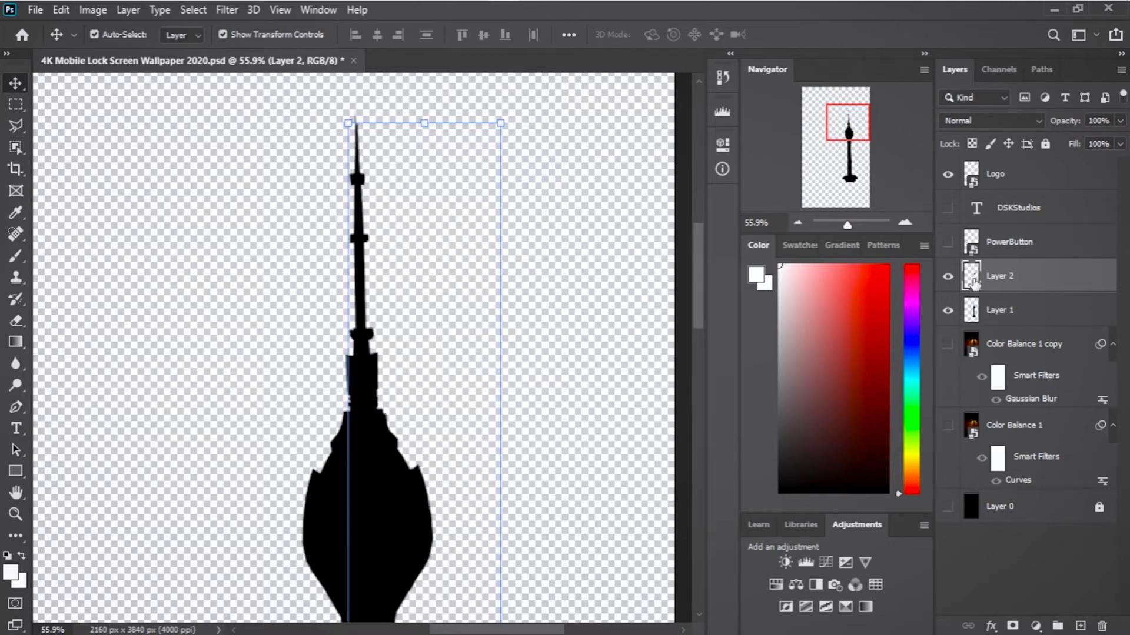
Step: Hide Layer 2 and try erasing the tower's right side on Layer 1 with a soft 150 px Eraser
click(948, 277)
key(e)
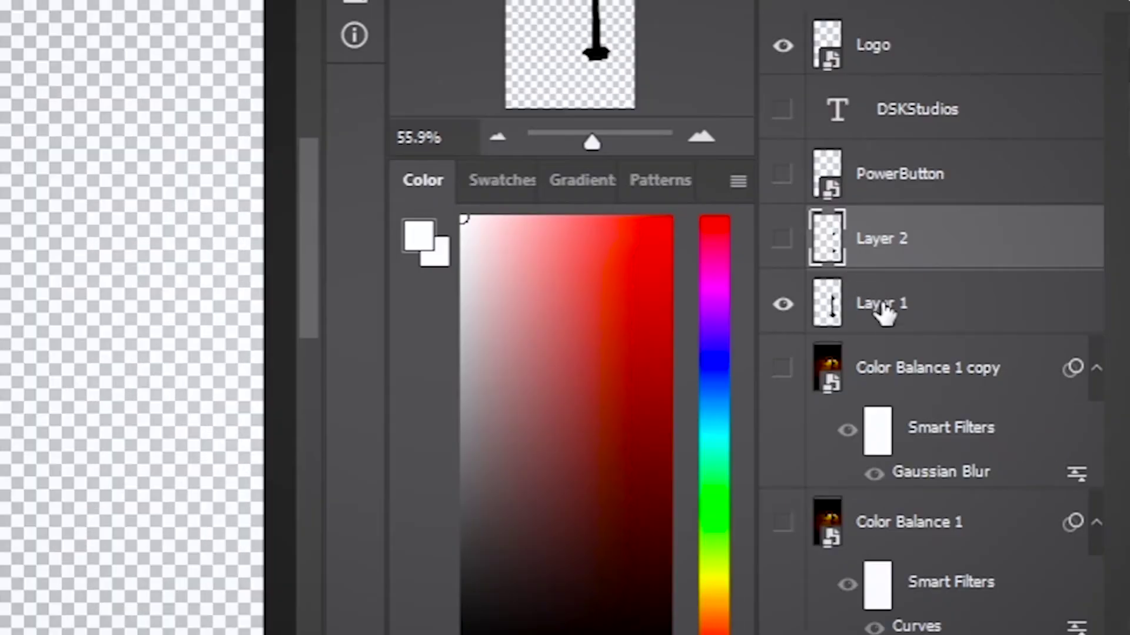
click(980, 315)
mouse_move(405, 379)
mouse_down()
mouse_move(397, 430)
mouse_move(440, 544)
mouse_up()
key(ctrl+z)
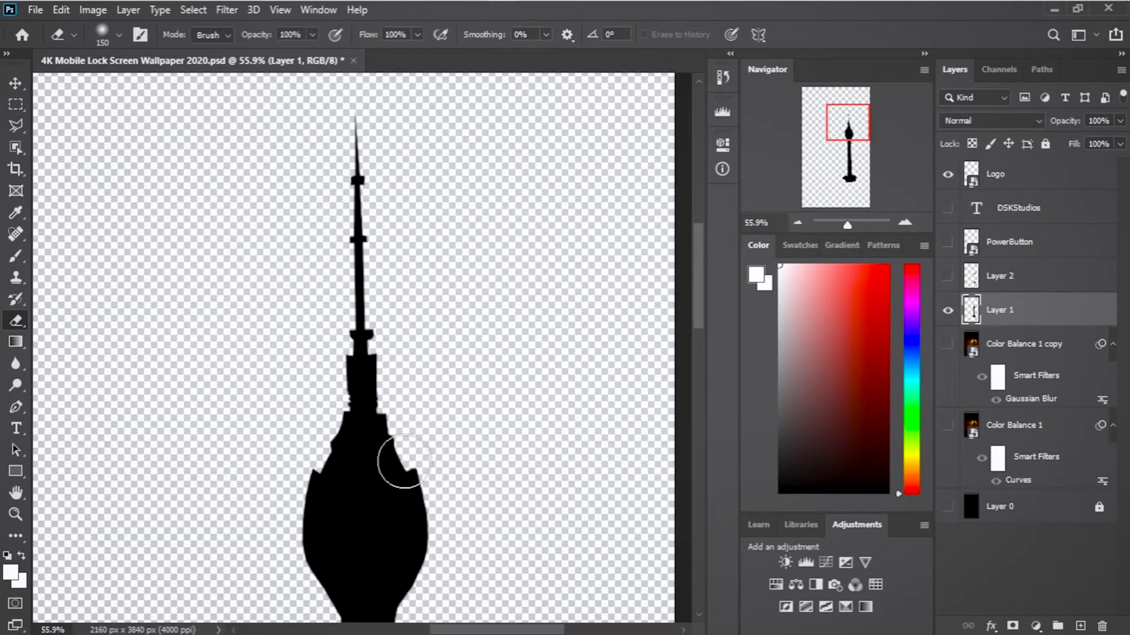
Step: Set the Eraser hardness to 86% at a size of 150 px
click(120, 36)
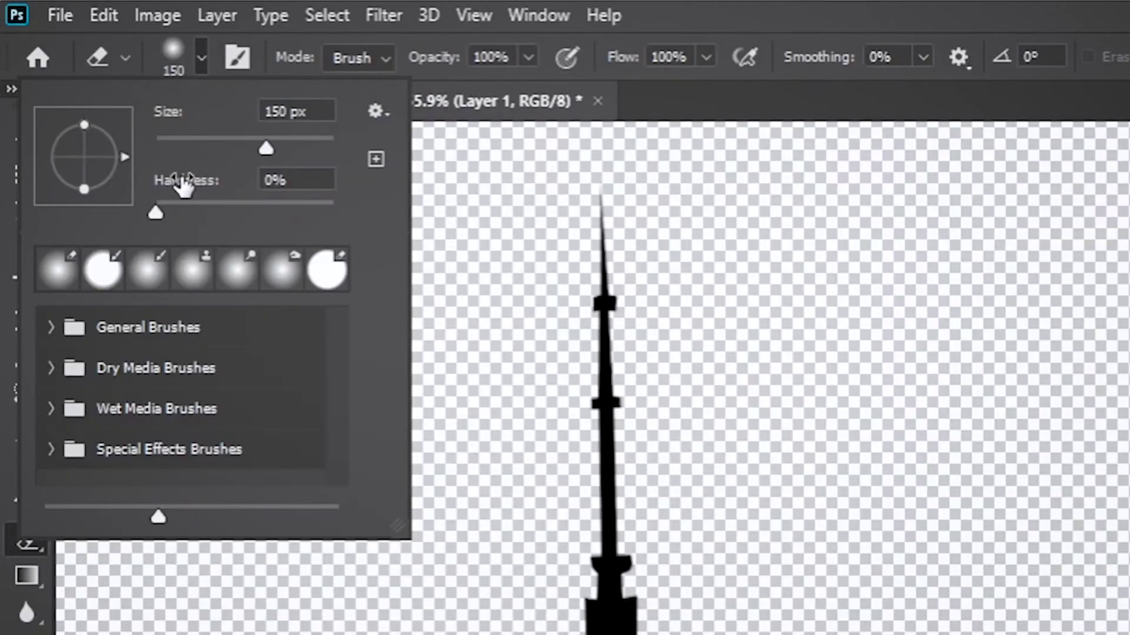
click(267, 204)
click(307, 203)
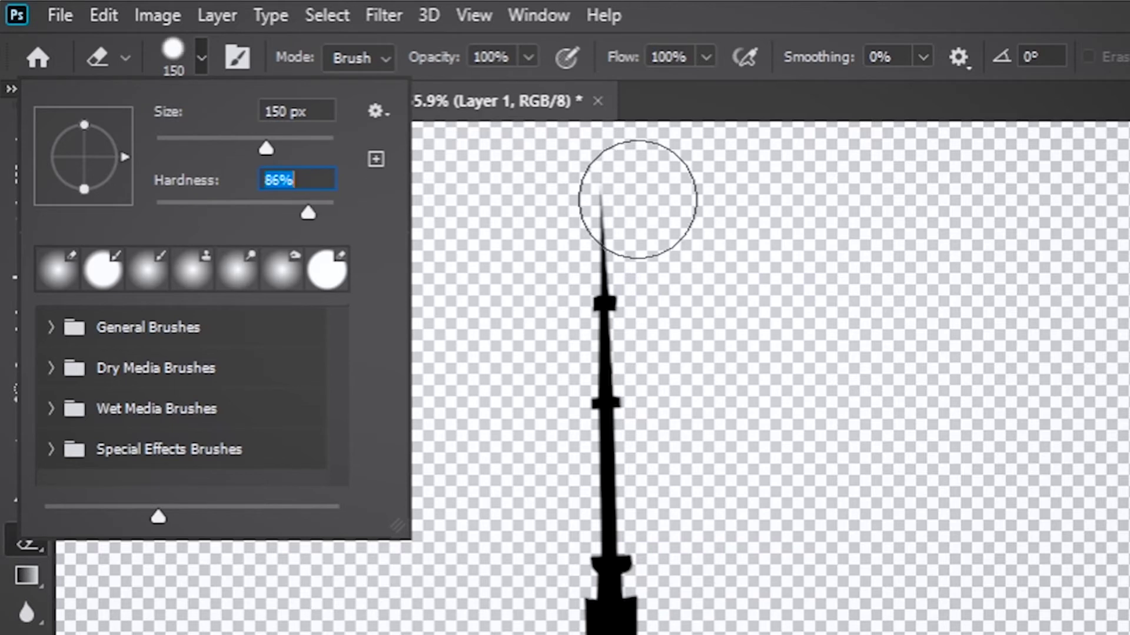
click(598, 203)
drag(618, 179, 673, 329)
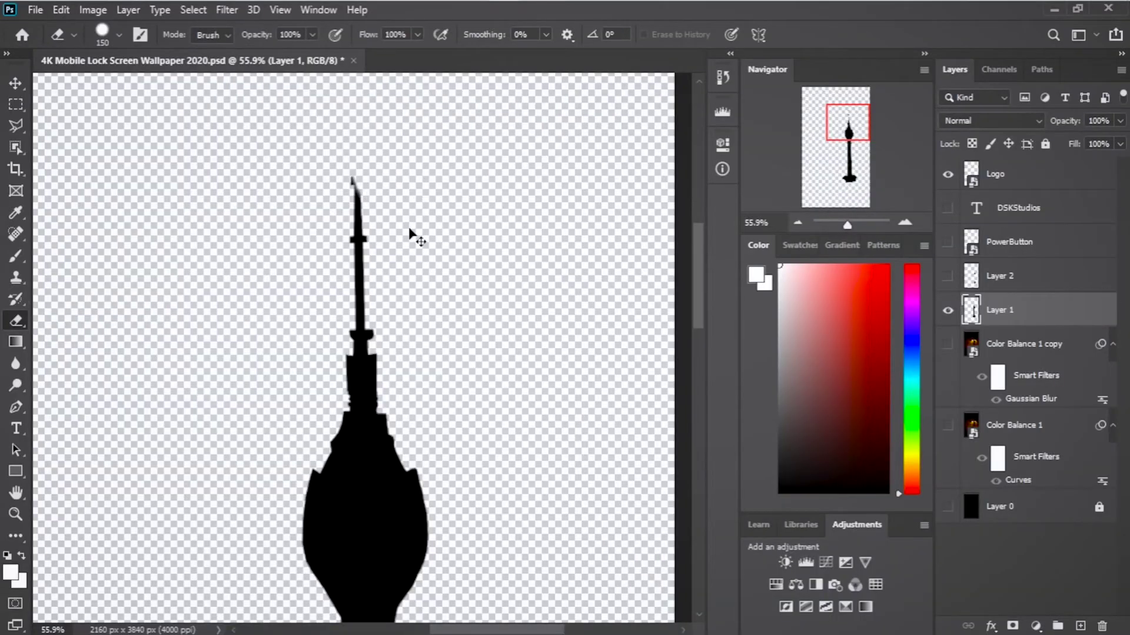
key(ctrl+z)
drag(394, 182, 393, 332)
key(ctrl+z)
Step: Erase the right half of the original tower on Layer 1, from the spire down along the pod and shaft
drag(404, 260, 418, 493)
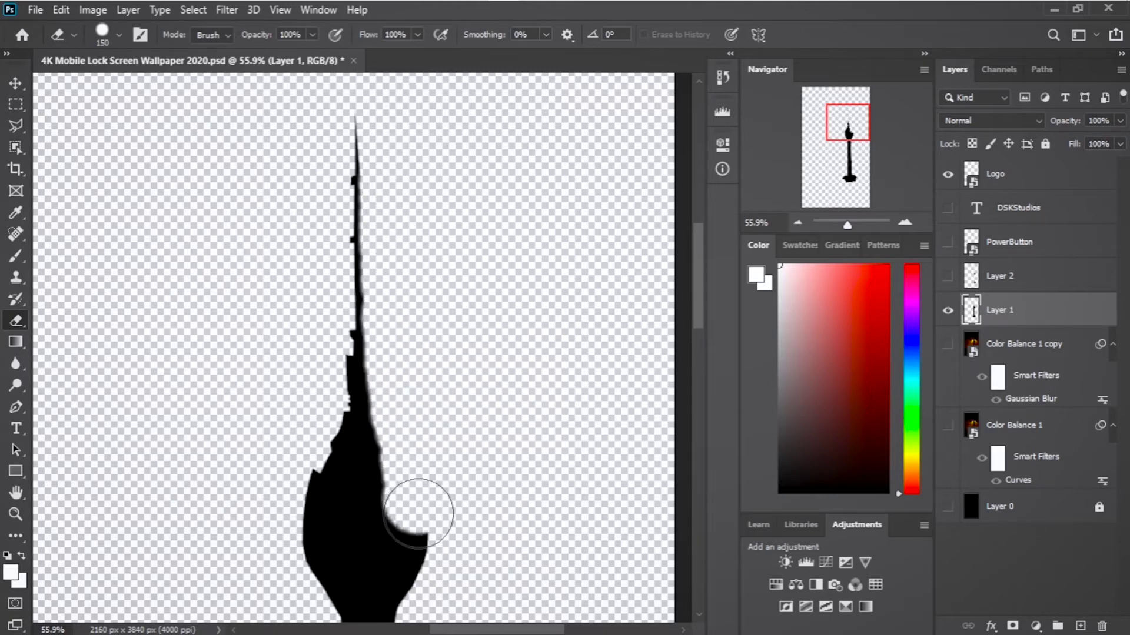
scroll(416, 524, down, 10)
drag(431, 440, 462, 504)
scroll(461, 504, down, 4)
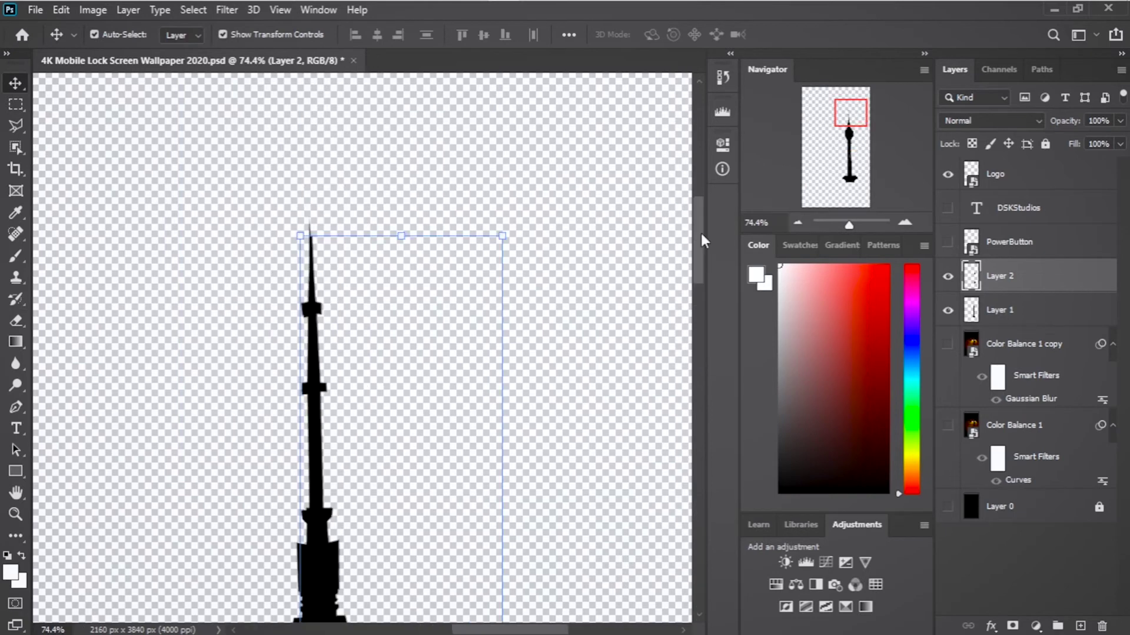
Step: Check the seam between the two tower halves and merge Layer 1 and Layer 2 into one layer
scroll(336, 434, up, 2)
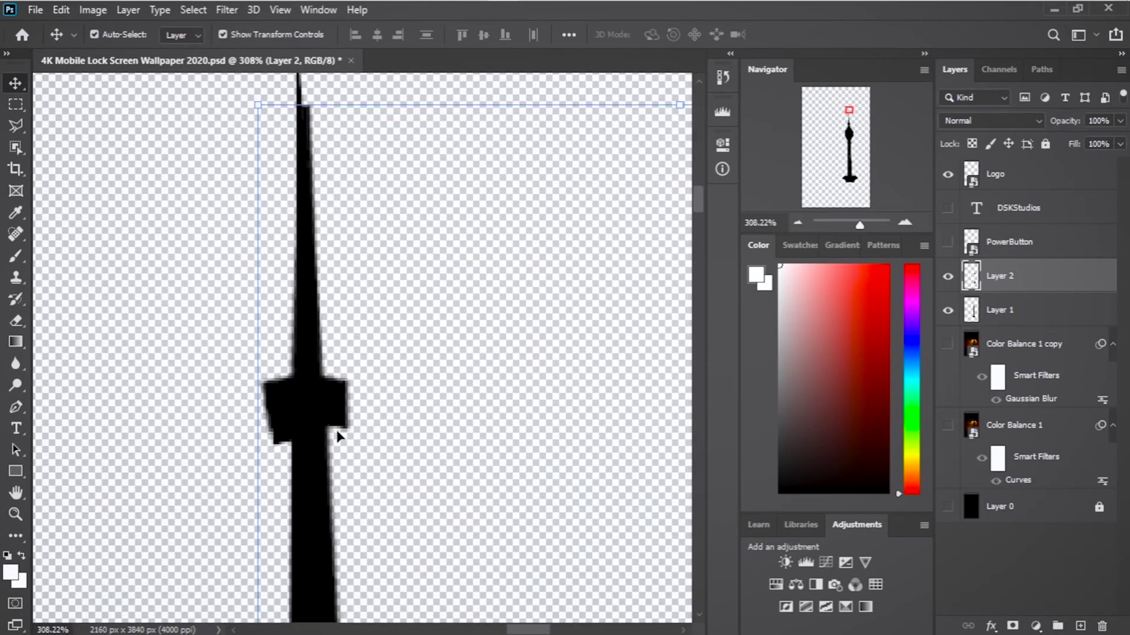
scroll(406, 421, down, 3)
key(e)
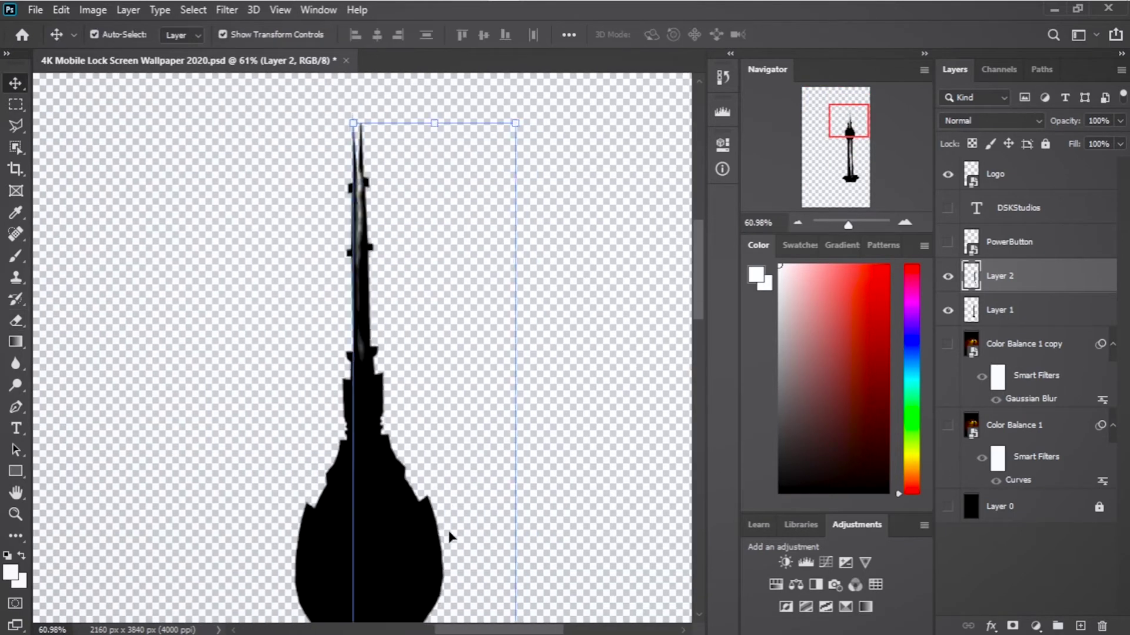
scroll(419, 499, up, 4)
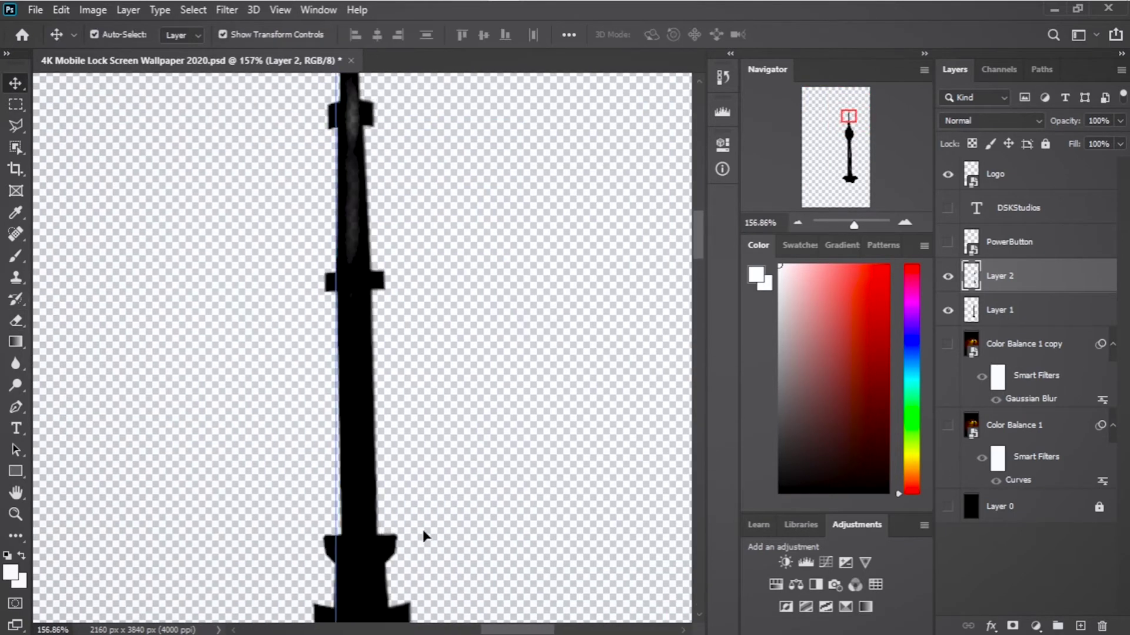
scroll(428, 456, down, 5)
shift+click(404, 258)
key(ctrl+e)
Step: Sample the tower's black and paint over the gaps along the centre seam with the Brush
key(b)
alt+click(406, 259)
drag(411, 248, 416, 555)
scroll(399, 353, up, 5)
scroll(399, 353, up, 4)
Step: Erase the uneven needle tip above the spire's uppermost collar
key(e)
scroll(403, 234, down, 4)
drag(403, 303, 422, 403)
click(406, 407)
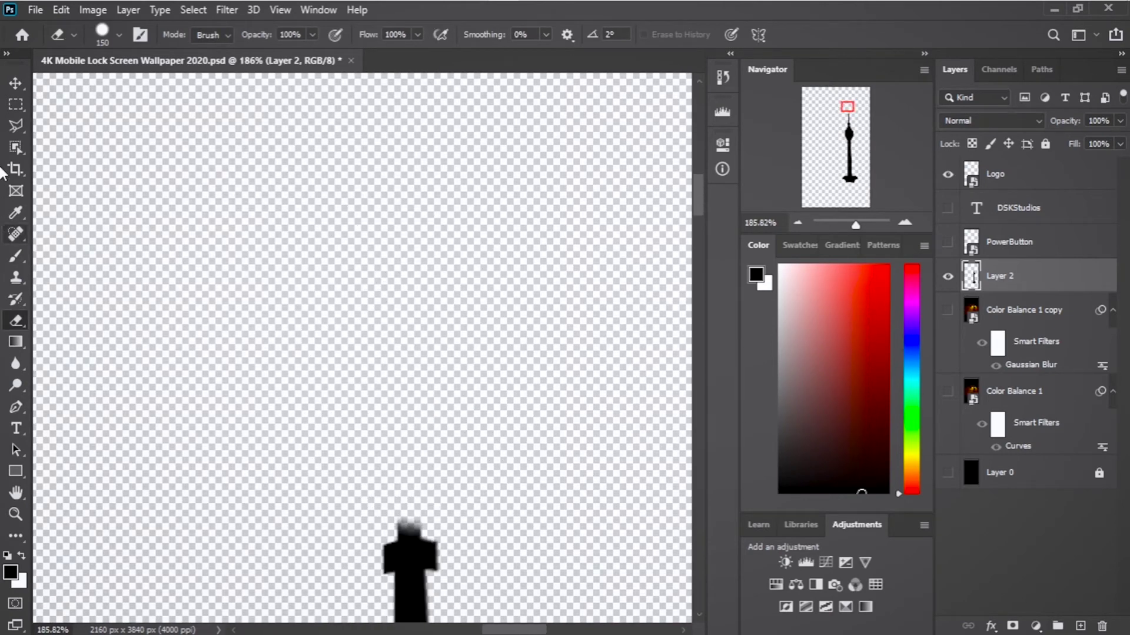
Step: Outline a tapered needle tip above the uppermost collar with the Polygonal Lasso and fill it with black at 100% opacity
click(19, 126)
click(89, 141)
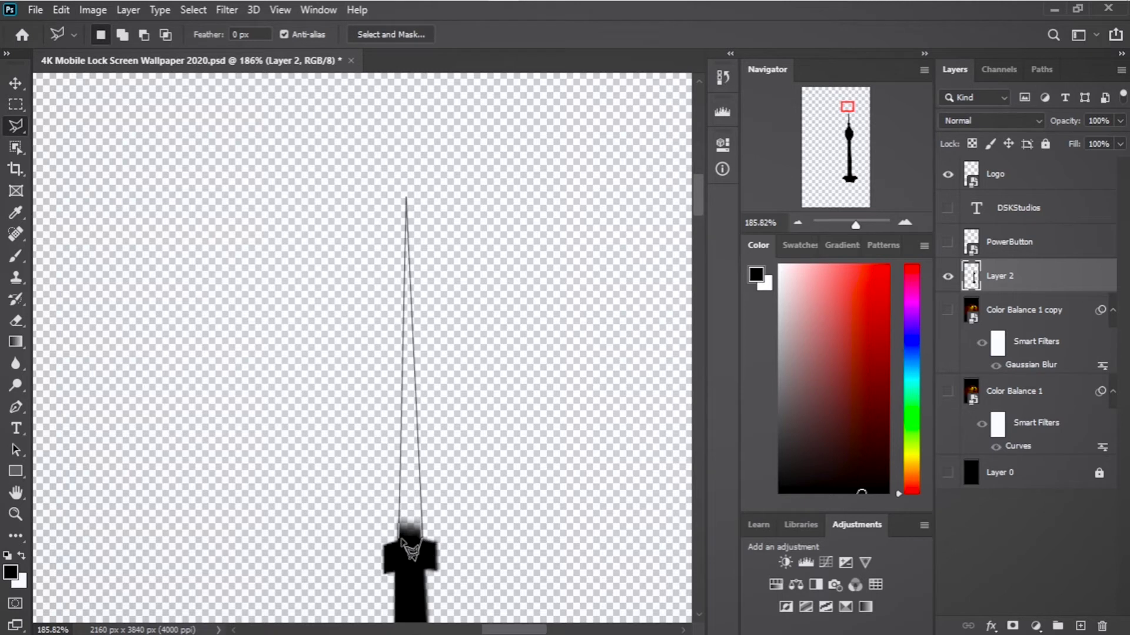
click(402, 538)
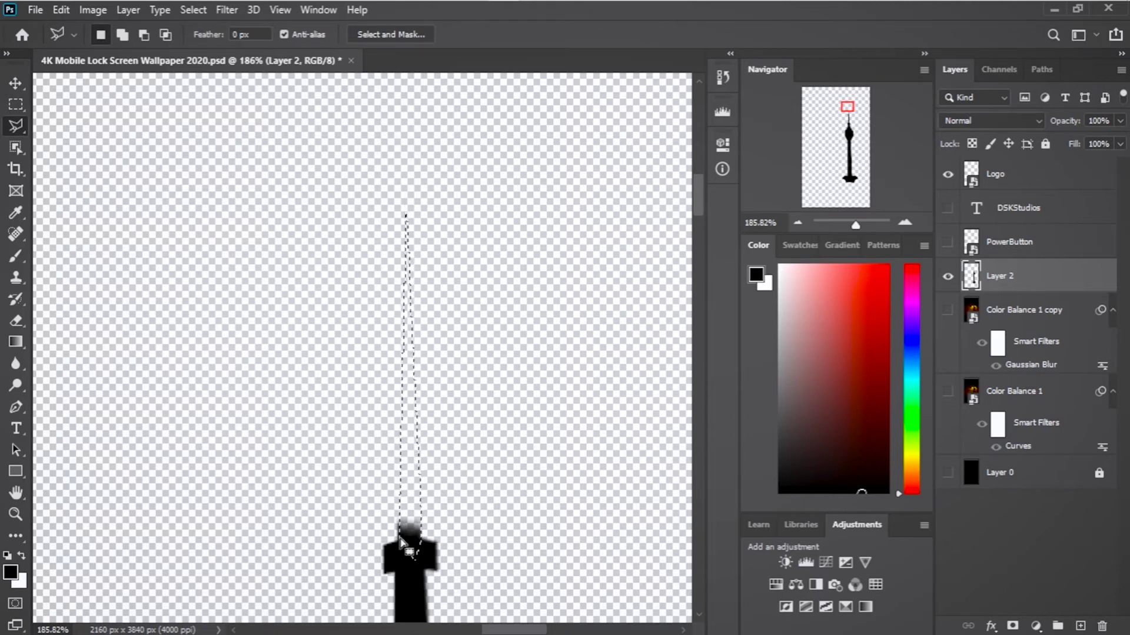
key(shift+BackSpace)
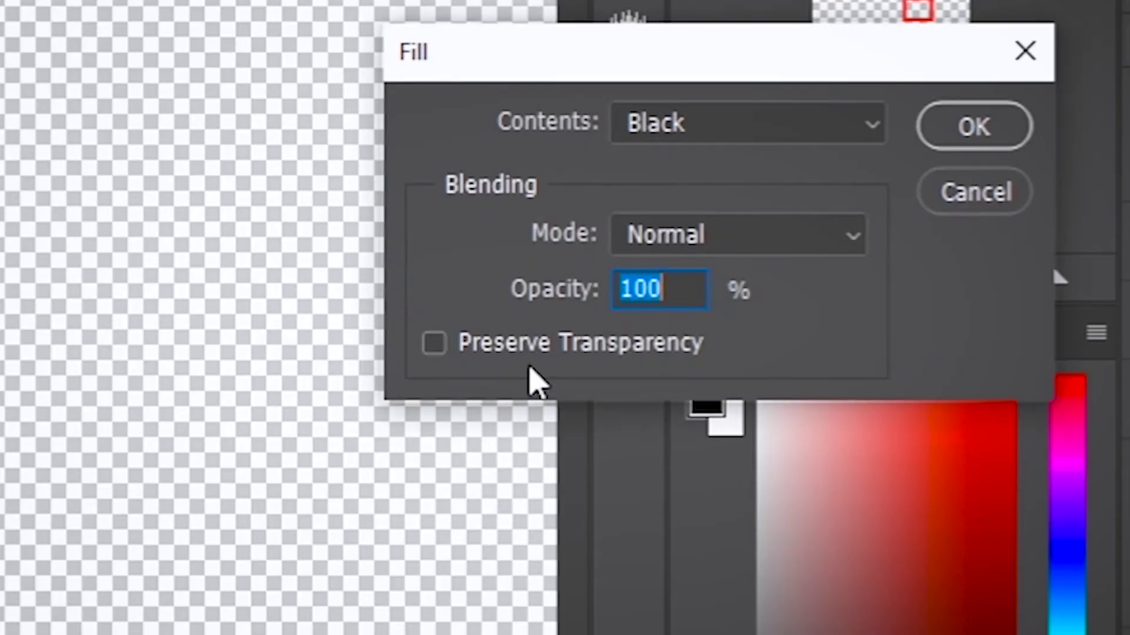
click(958, 126)
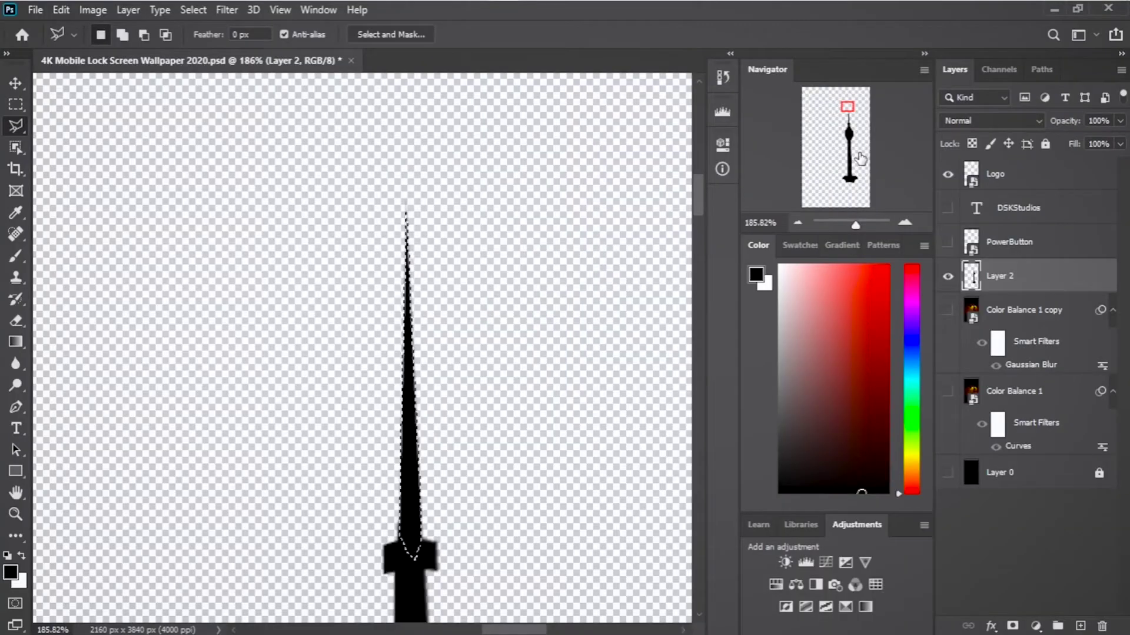
Step: Select a remaining patch of the tower with the Polygonal Lasso and fill it with black
scroll(443, 514, up, 5)
scroll(444, 514, down, 1)
click(408, 480)
click(421, 118)
click(474, 122)
click(489, 464)
double_click(458, 500)
key(shift+BackSpace)
key(Return)
Step: Show the Color Balance 1 copy and Color Balance 1 photo layers behind the tower silhouette
scroll(550, 341, down, 8)
scroll(497, 454, up, 8)
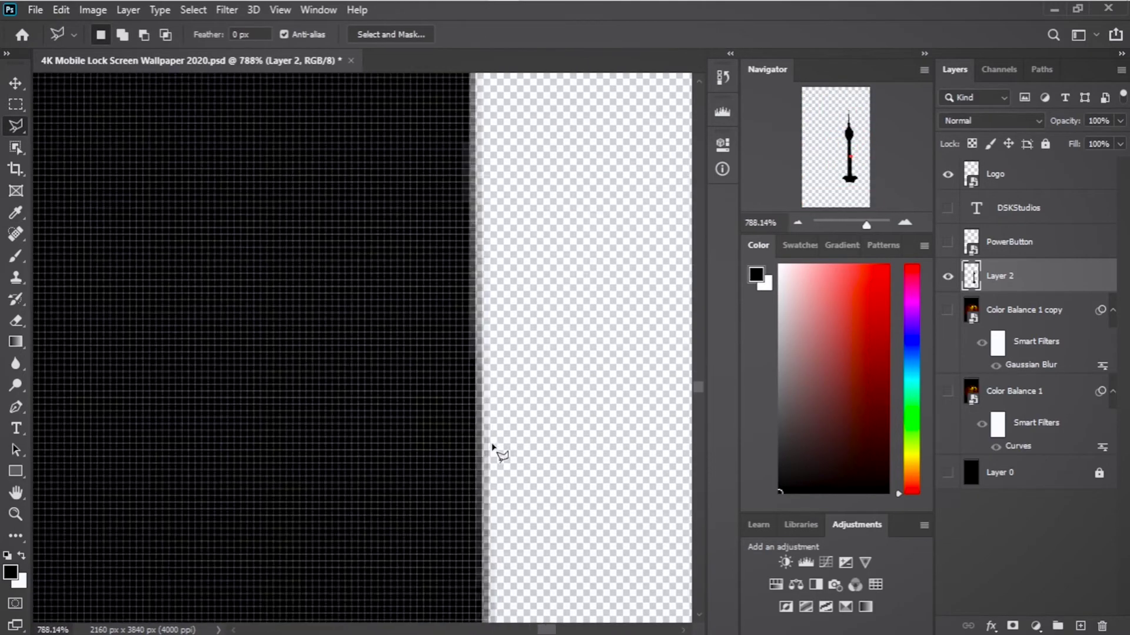
scroll(497, 453, down, 10)
click(948, 310)
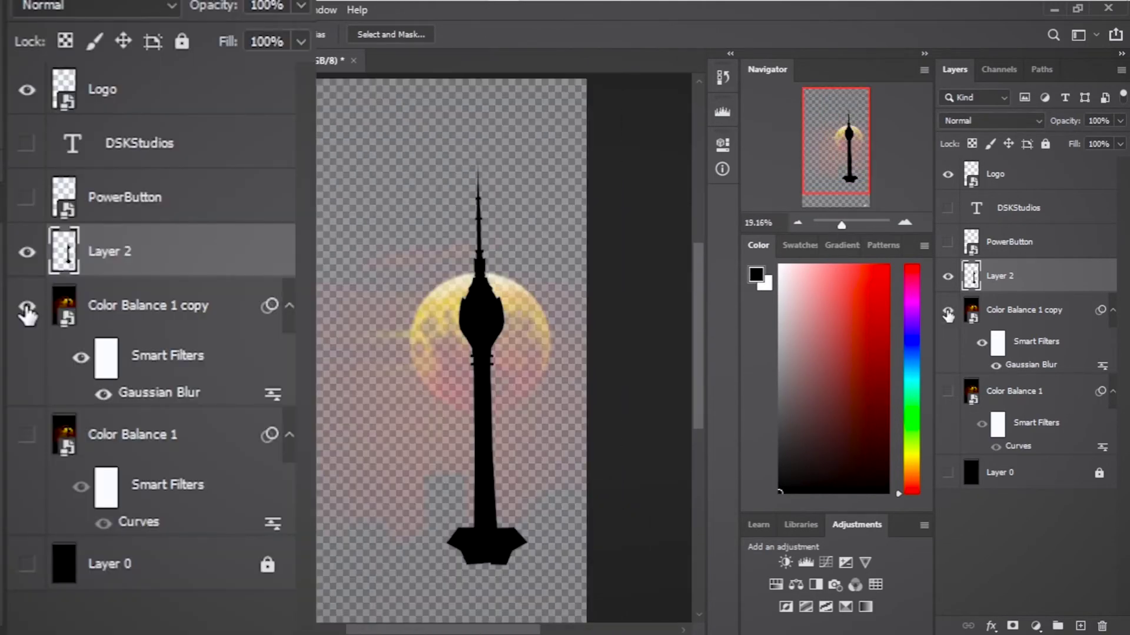
click(948, 393)
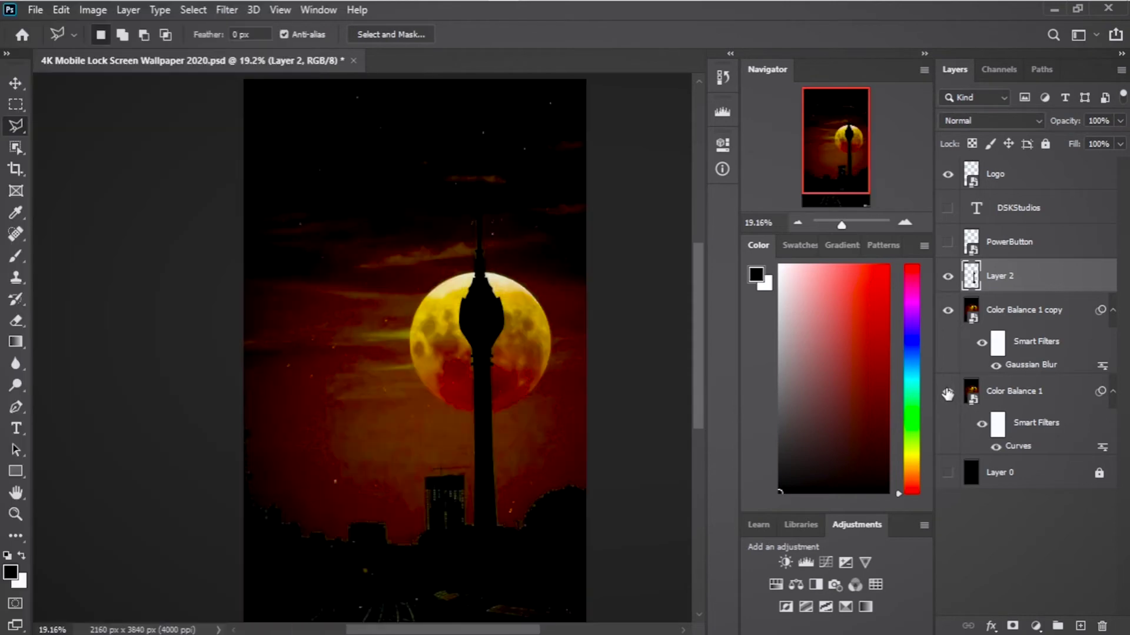
scroll(512, 479, up, 5)
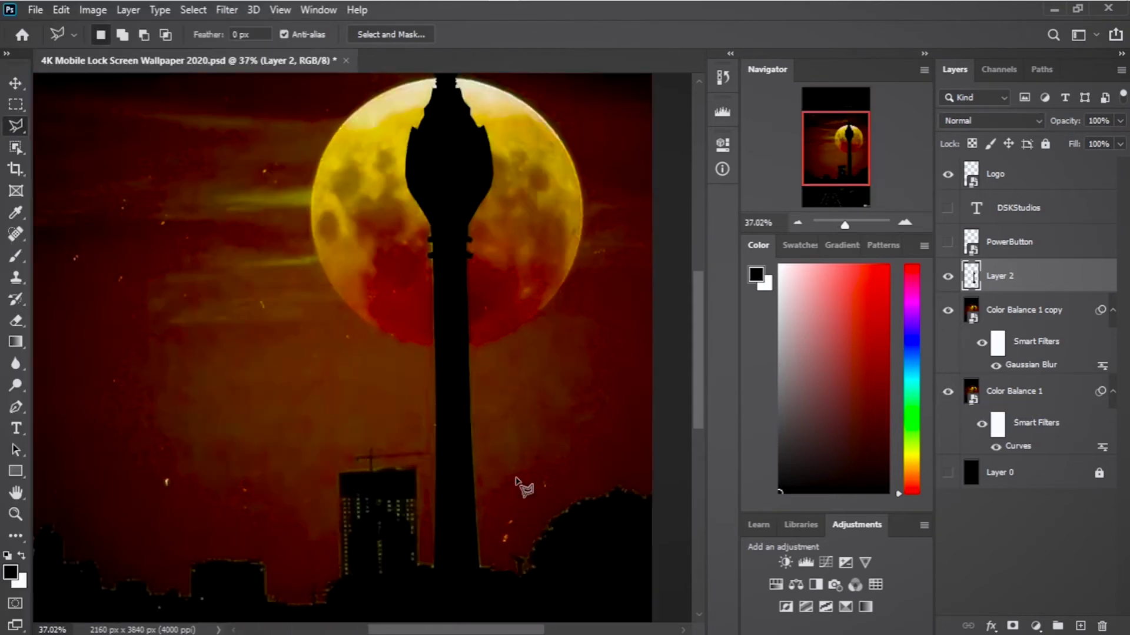
scroll(446, 459, down, 4)
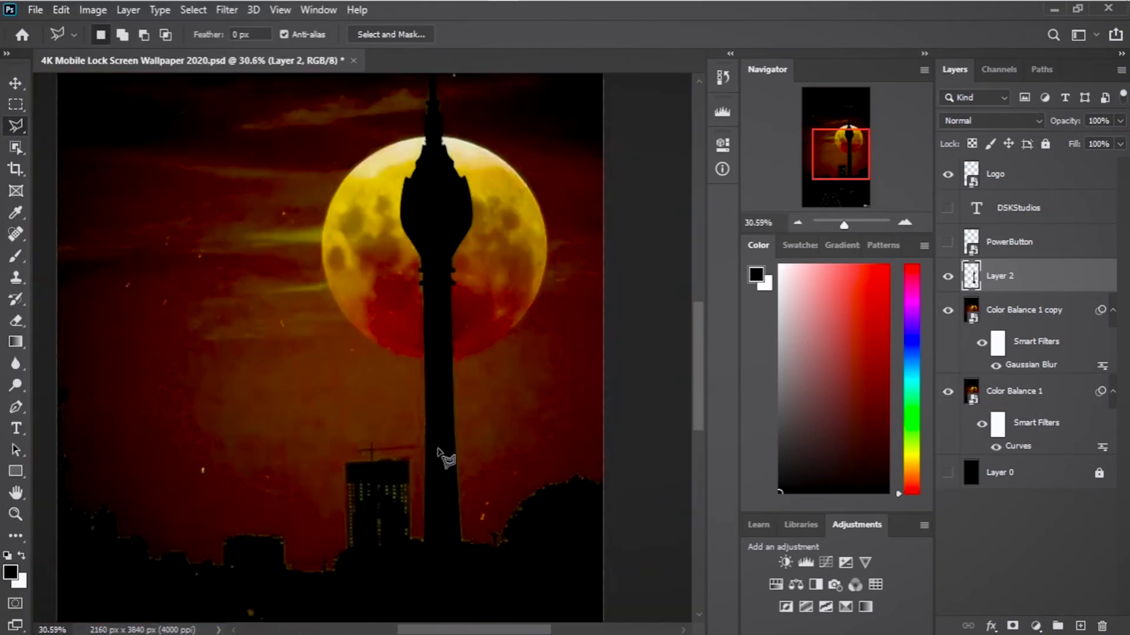
Step: Nudge the Layer 2 tower silhouette left and right with the Move tool to align it over the tower in the photo
click(948, 277)
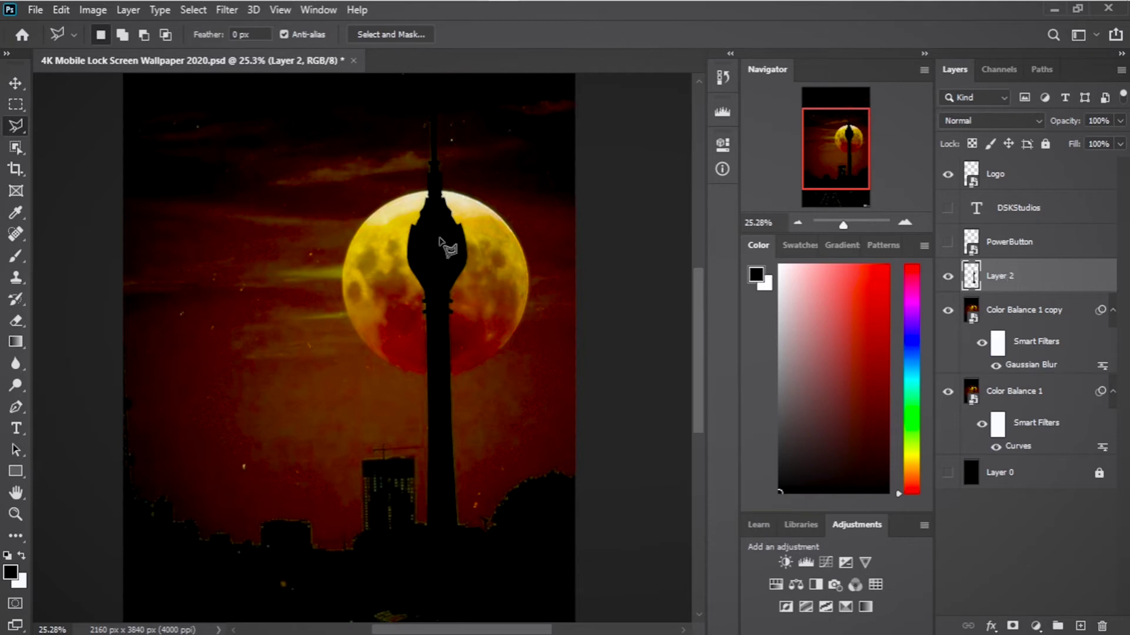
click(16, 83)
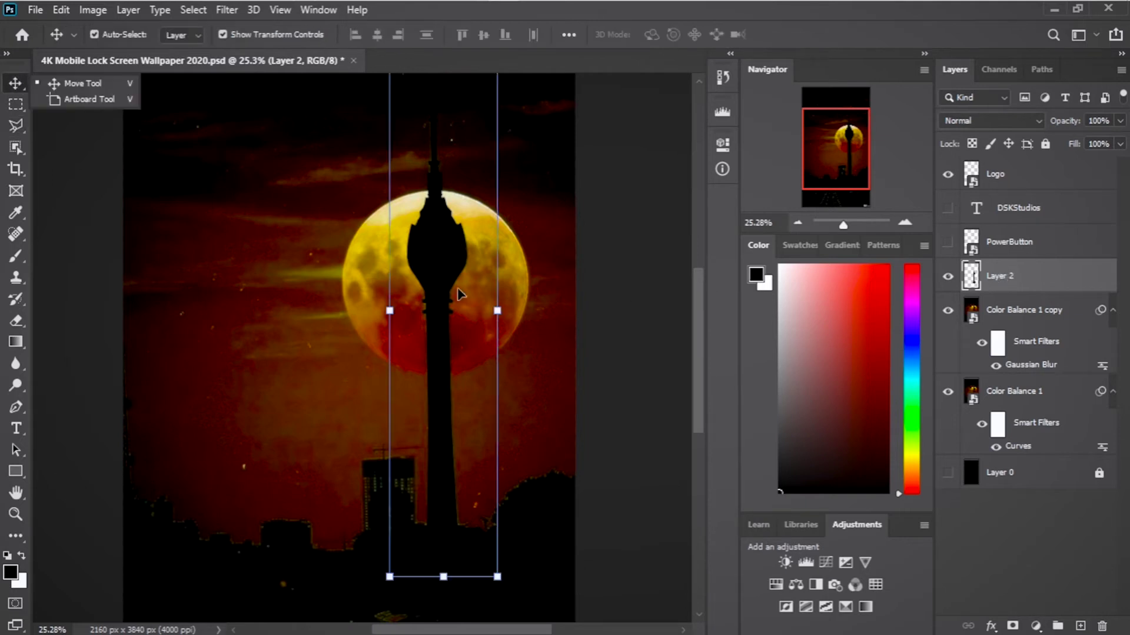
click(440, 275)
key(Left)
key(Left)
key(Left)
key(Left)
key(Left)
key(Left)
key(Left)
key(Left)
key(Left)
key(Left)
key(Left)
key(Left)
key(Left)
key(Left)
key(Left)
key(Left)
key(Left)
key(Left)
key(Left)
key(Left)
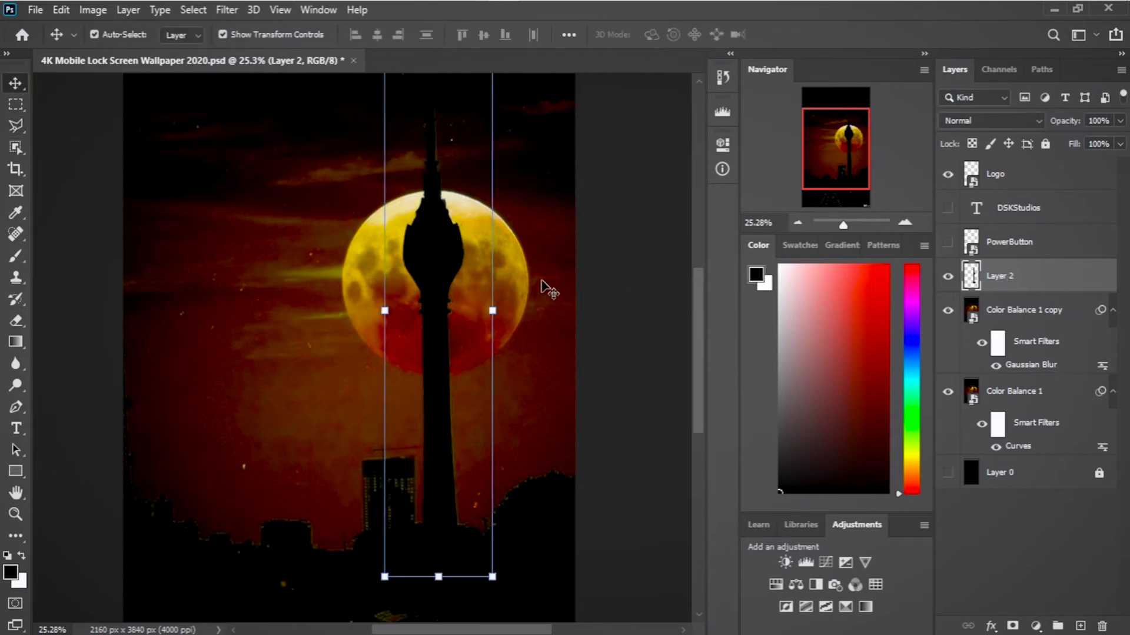
key(shift+Left)
key(shift+Left)
key(shift+Left)
key(shift+Left)
key(shift+Left)
key(shift+Left)
key(shift+Left)
key(shift+Left)
key(shift+Left)
key(shift+Left)
key(shift+Left)
key(shift+Left)
key(shift+Left)
key(shift+Left)
key(shift+Left)
key(shift+Right)
key(shift+Right)
key(shift+Right)
key(shift+Right)
key(shift+Right)
key(shift+Right)
key(shift+Right)
key(shift+Right)
key(shift+Right)
key(shift+Right)
key(shift+Right)
key(shift+Right)
key(shift+Right)
key(shift+Right)
key(shift+Right)
key(shift+Right)
key(shift+Right)
key(shift+Right)
key(shift+Right)
key(shift+Right)
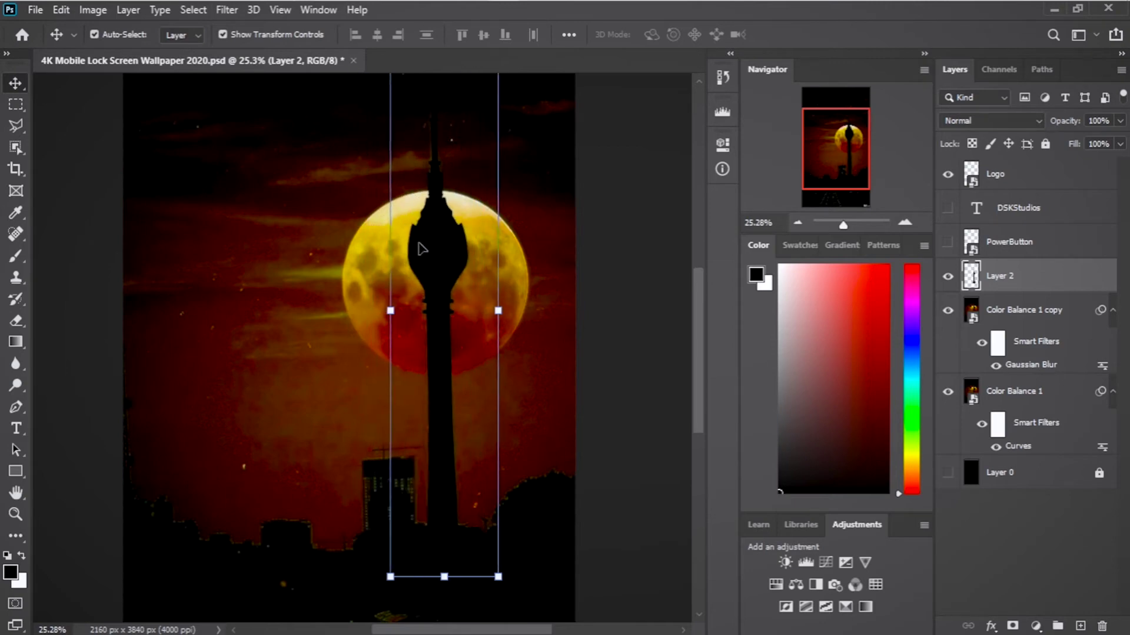
Step: Hide the Layer 2 tower silhouette to expose the original tower in the photo
click(390, 309)
drag(390, 309, 384, 309)
scroll(423, 342, up, 5)
scroll(431, 363, down, 3)
scroll(428, 356, down, 5)
scroll(475, 457, up, 6)
key(Return)
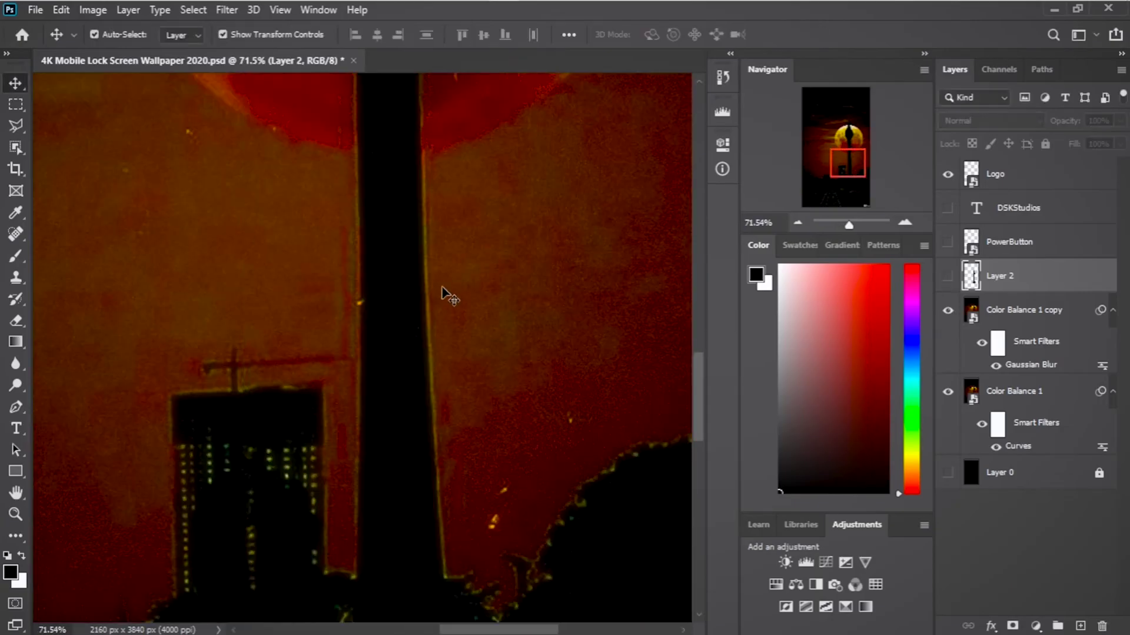
Step: Add an empty layer above Color Balance 1 and merge it with the Color Balance 1 copy layer
right_click(30, 238)
click(126, 238)
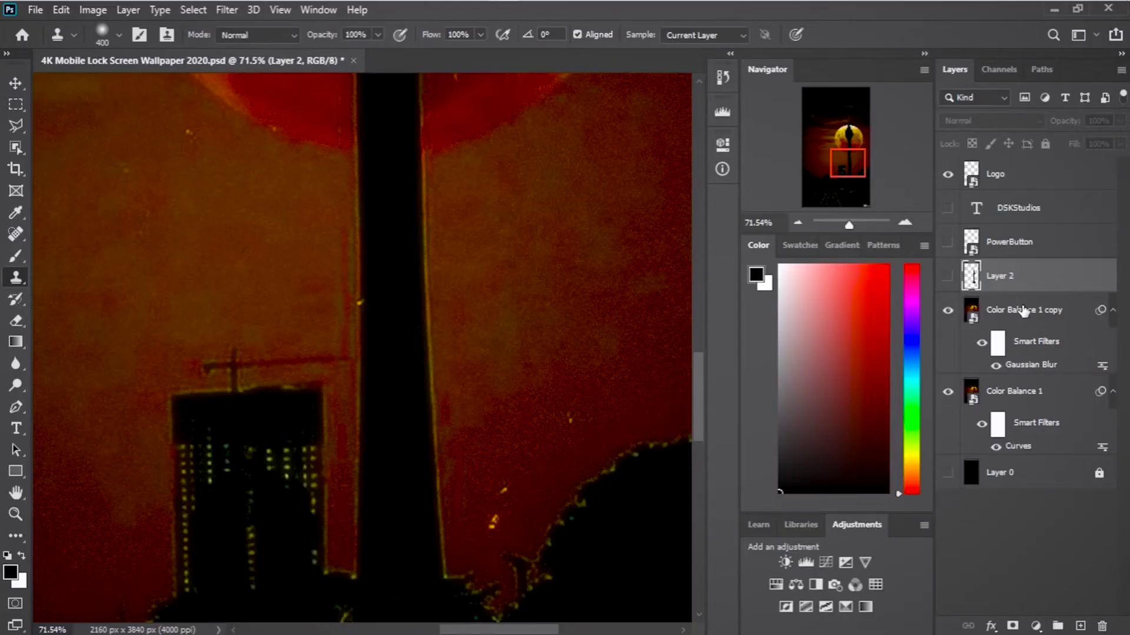
click(1022, 393)
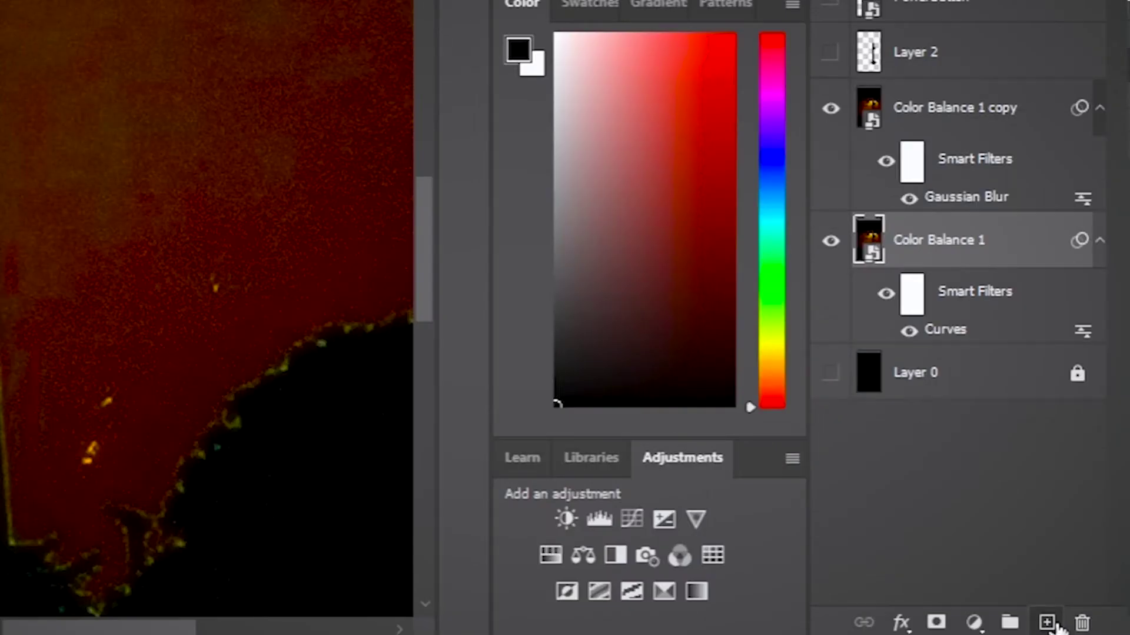
click(1081, 626)
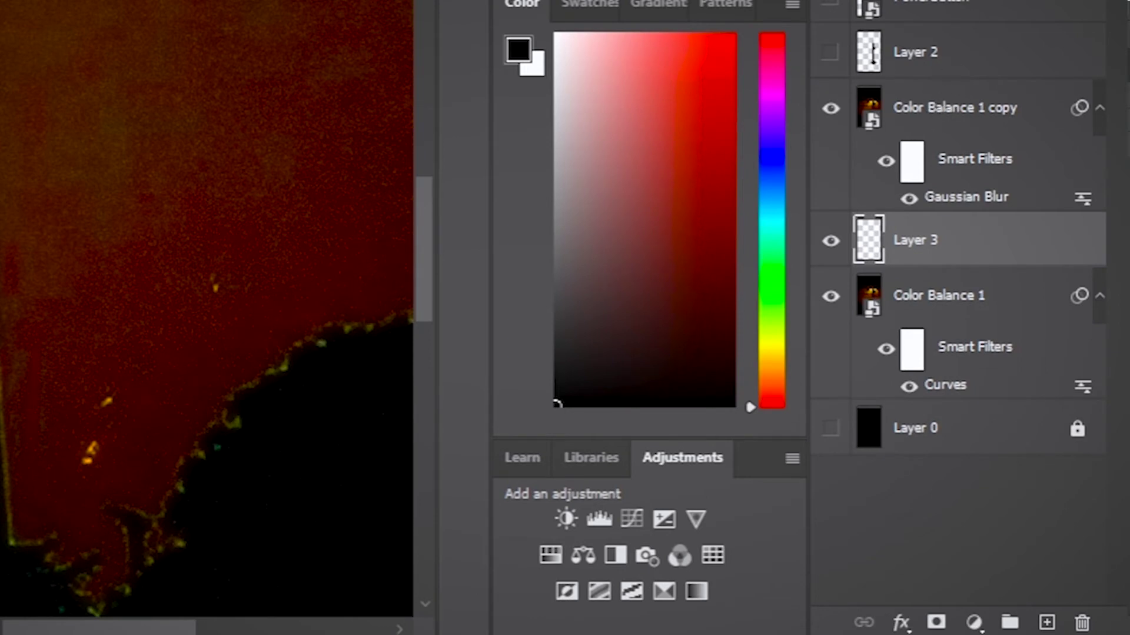
click(935, 312)
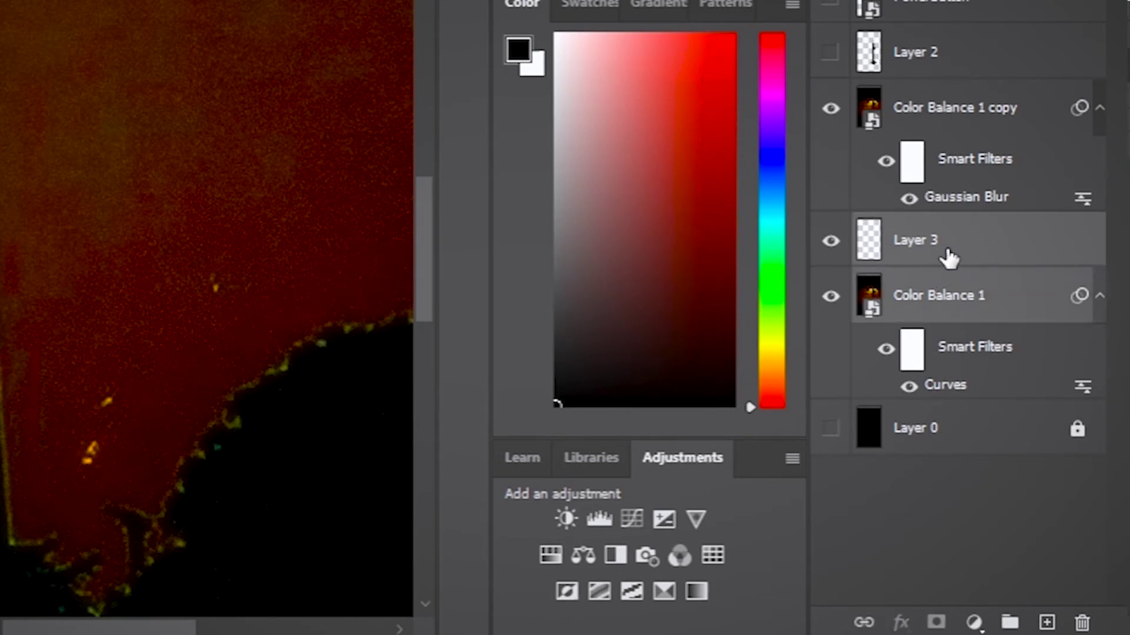
click(953, 112)
right_click(953, 111)
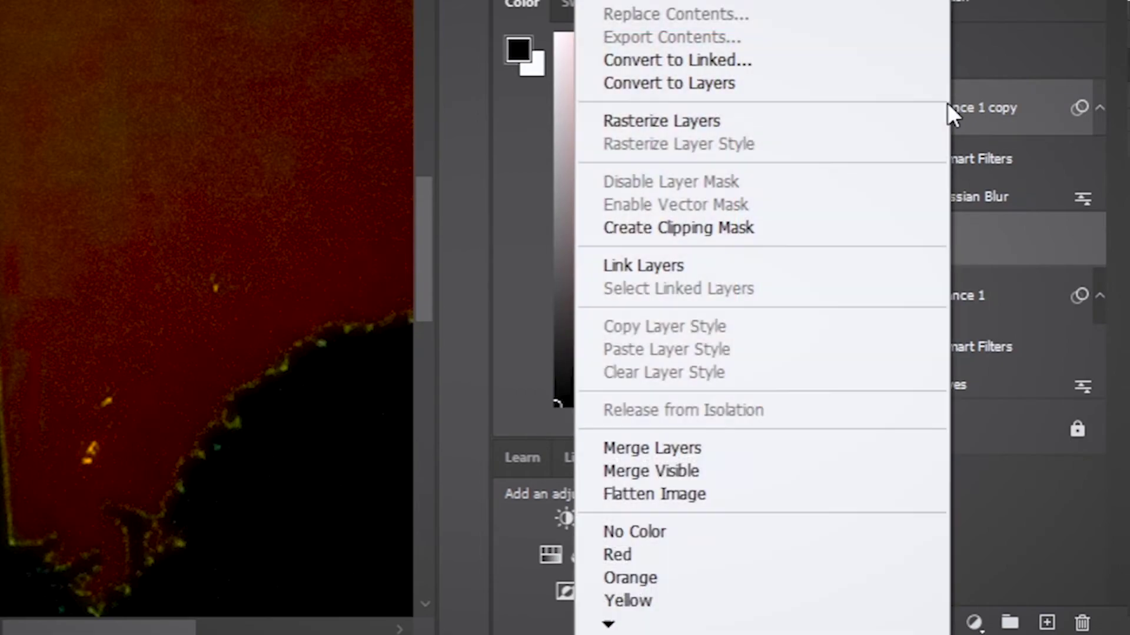
click(739, 448)
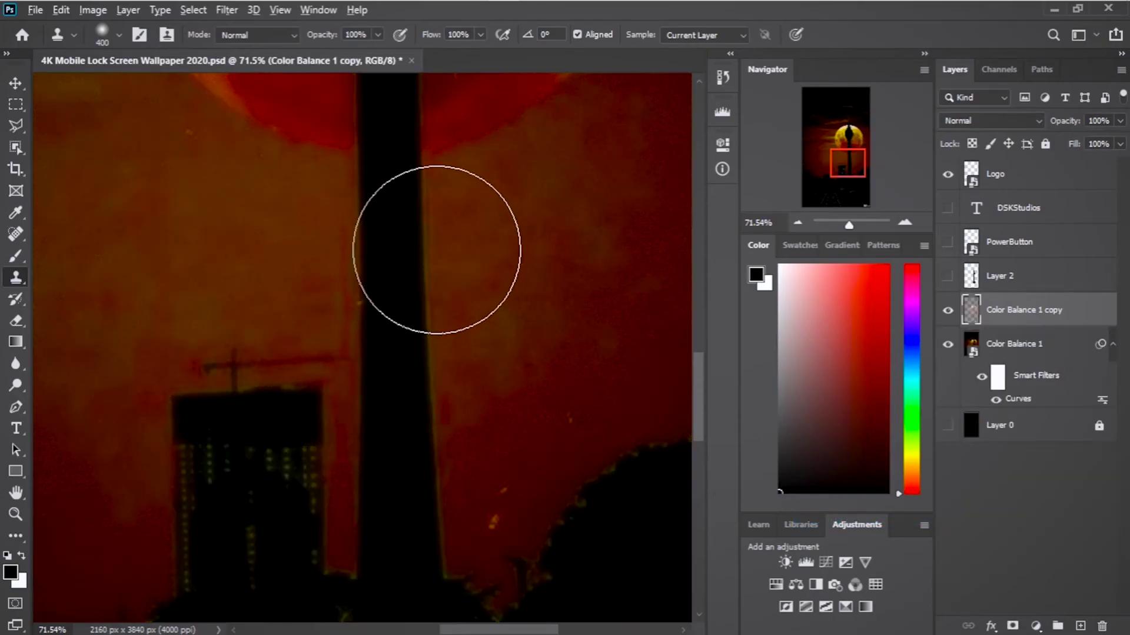
Step: Sample the yellow moon texture beside the tower head with the Clone Stamp and reduce the brush size to 175
scroll(437, 251, down, 3)
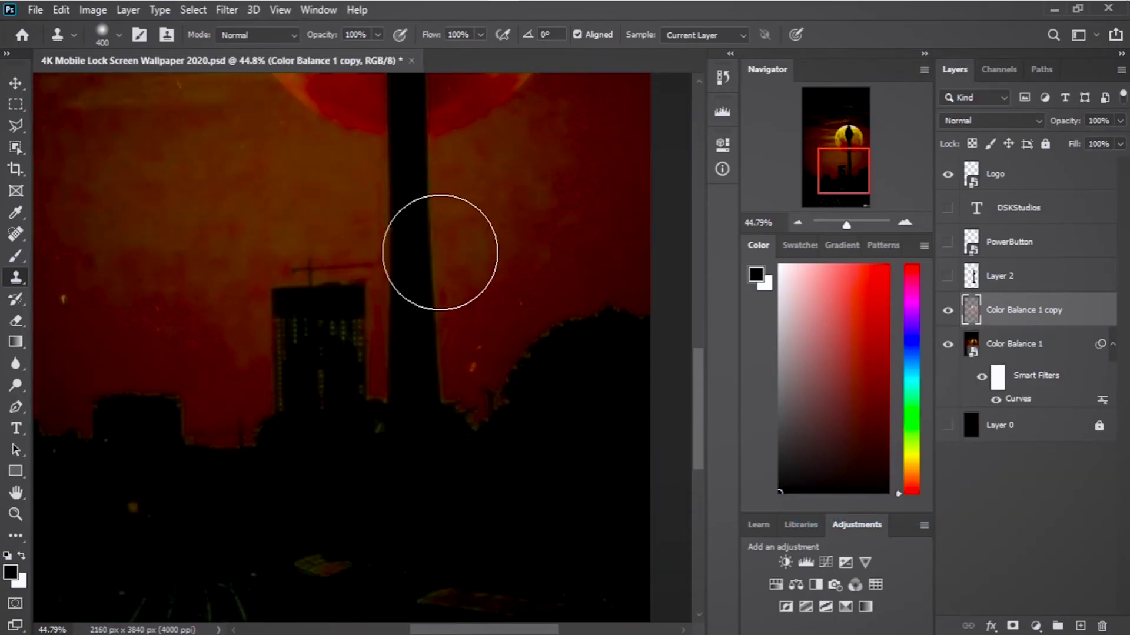
scroll(469, 182, down, 4)
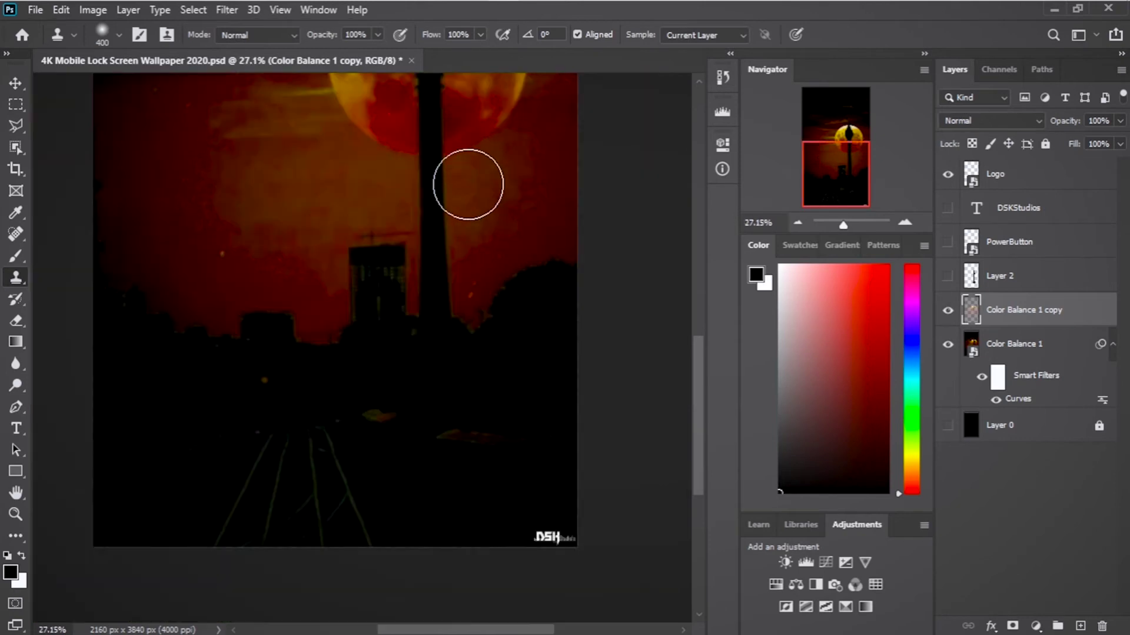
scroll(447, 262, up, 4)
scroll(431, 360, up, 5)
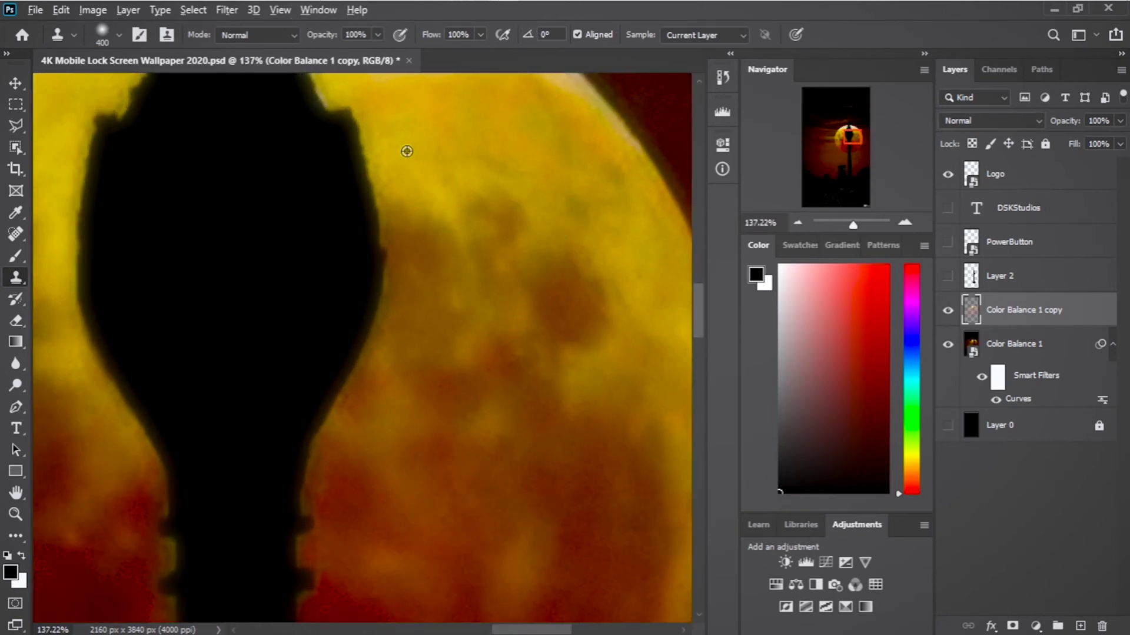
alt+click(419, 151)
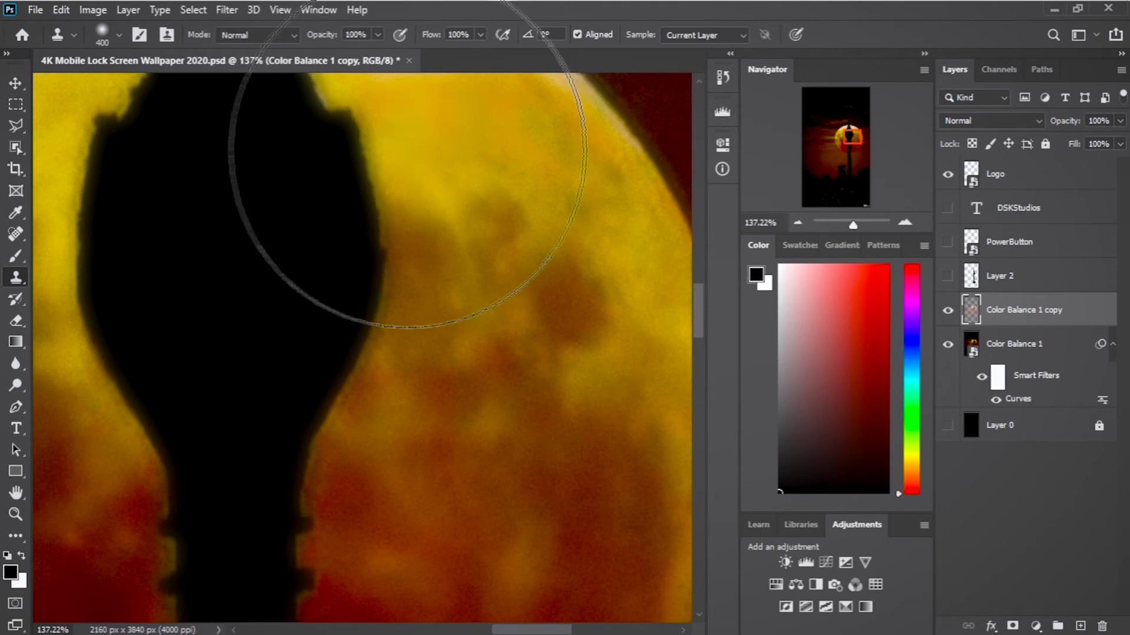
key(bracketleft)
key(bracketleft)
key(bracketleft)
key(bracketleft)
Step: Try to clone the sampled moon texture over the edge of the photographed tower head
click(359, 156)
mouse_move(377, 143)
mouse_down()
mouse_move(383, 252)
mouse_move(351, 375)
mouse_up()
key(ctrl+z)
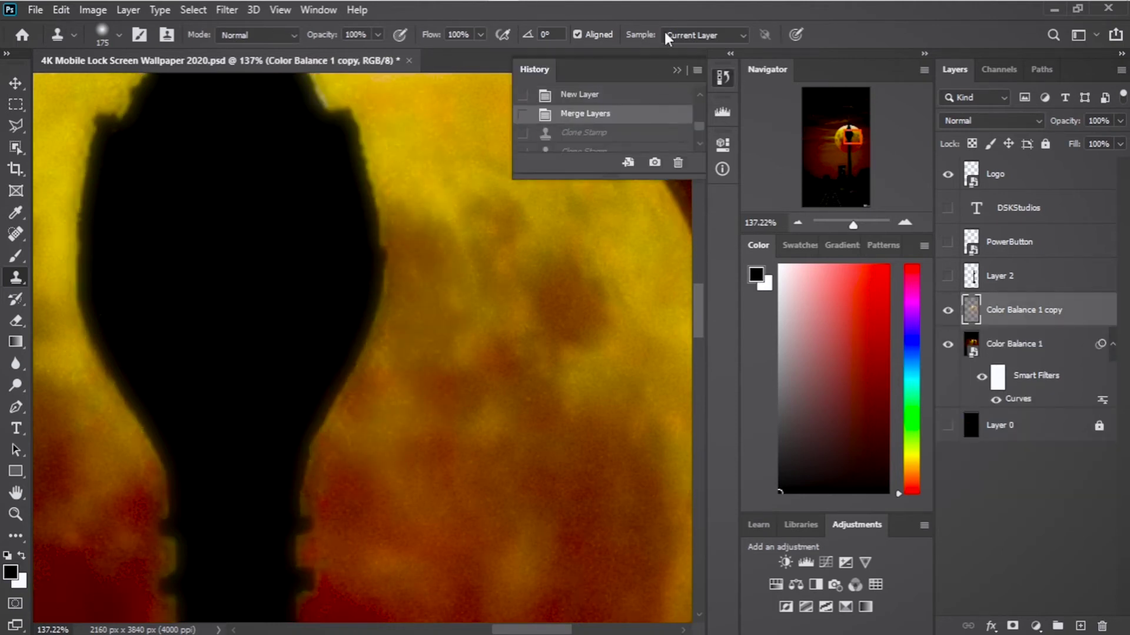
drag(373, 157, 404, 297)
key(ctrl+z)
Step: Clone moon and sky texture over the photographed tower's edges, making it narrower than the silhouette that covers it
alt+click(479, 232)
key(v)
click(16, 151)
click(16, 278)
mouse_move(391, 363)
mouse_down()
mouse_move(327, 427)
mouse_move(313, 494)
mouse_up()
scroll(449, 161, down, 5)
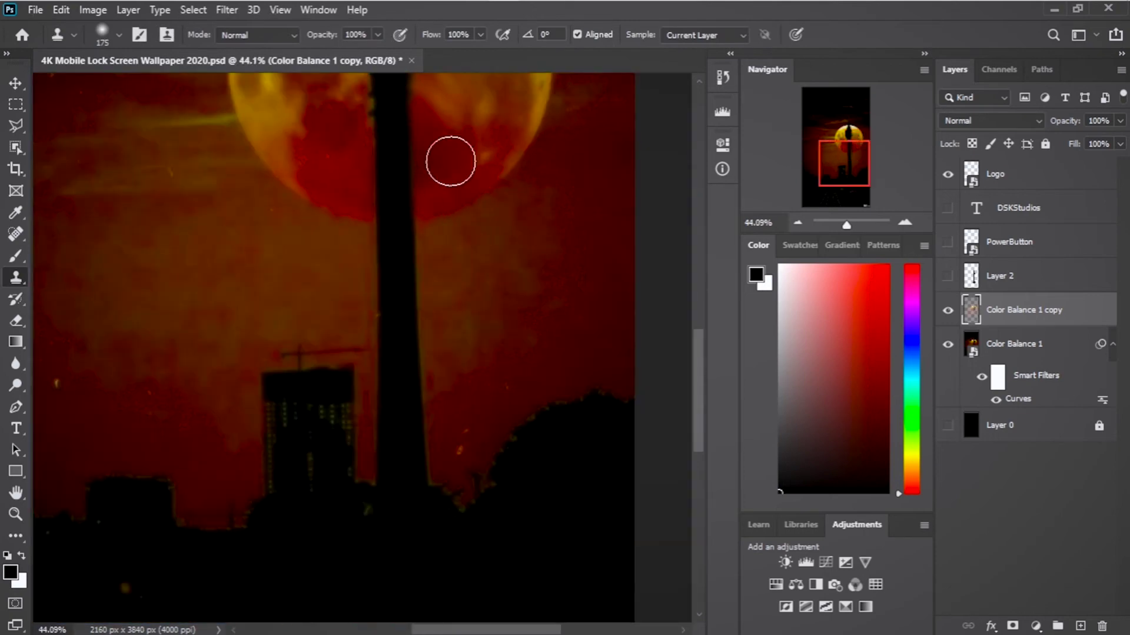
scroll(361, 221, up, 8)
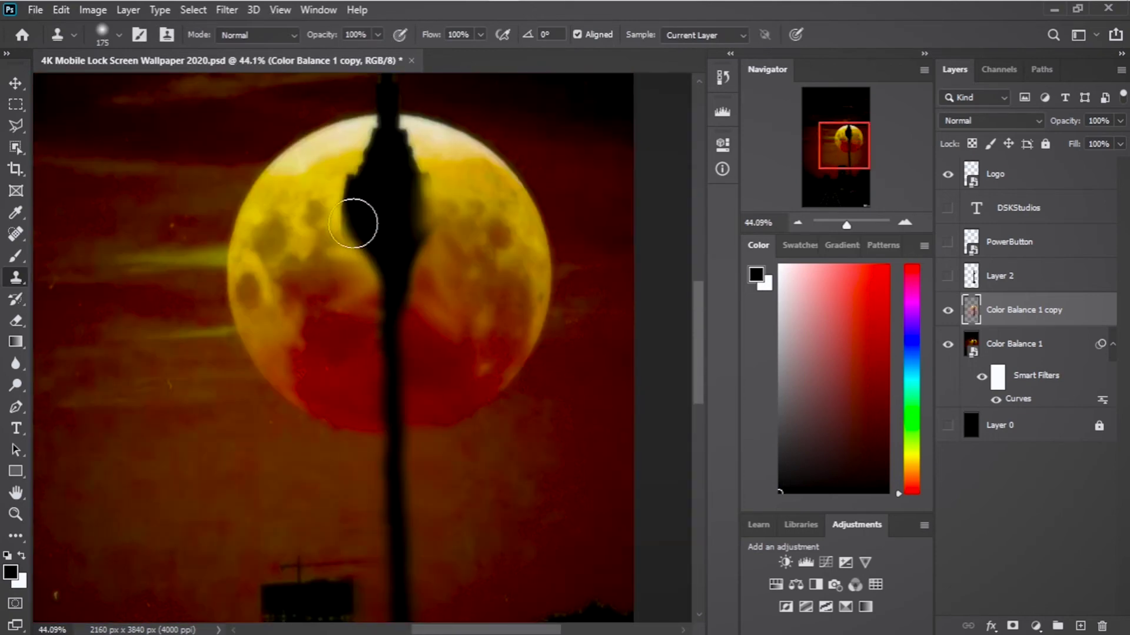
scroll(406, 312, up, 3)
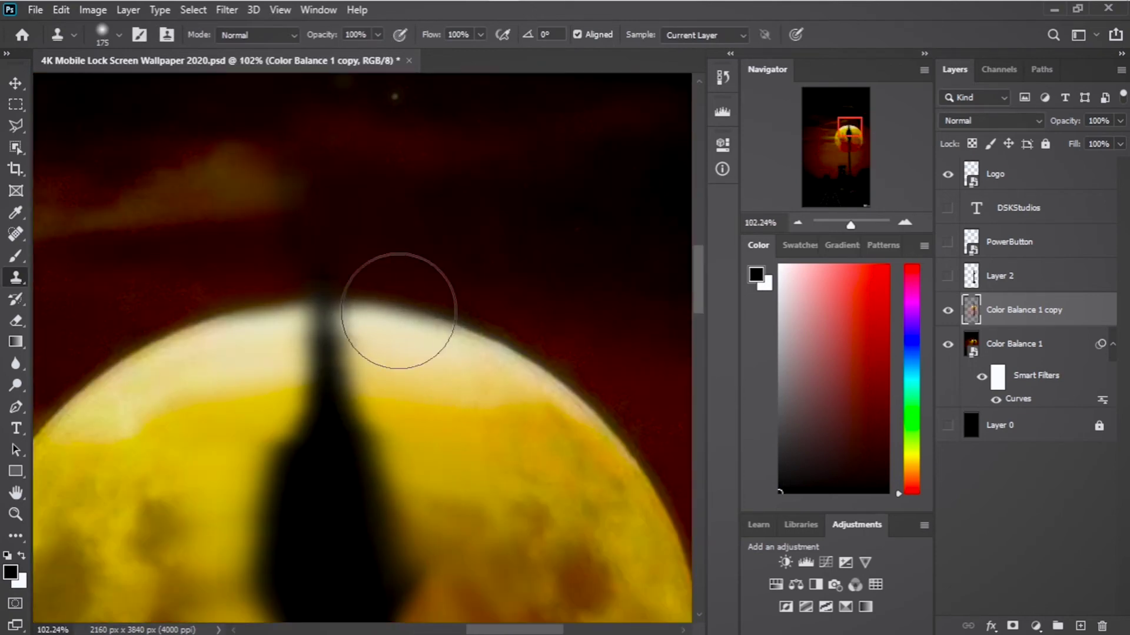
scroll(396, 383, down, 4)
scroll(414, 529, down, 5)
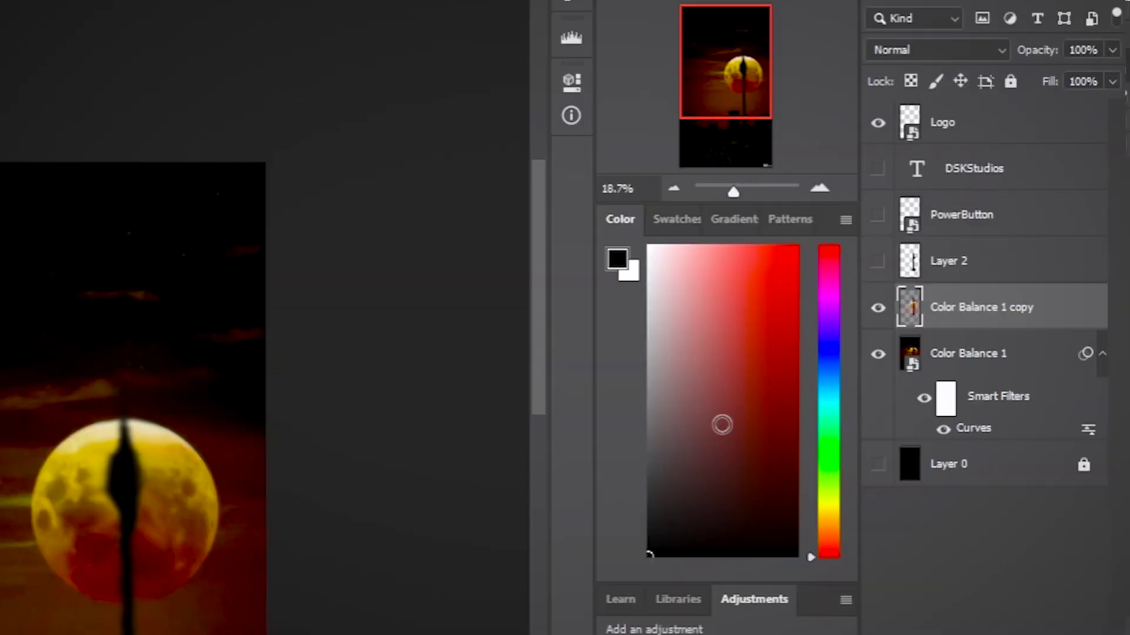
Step: Show the Layer 2 tower silhouette over the retouched photo and check how it covers the old tower
click(878, 262)
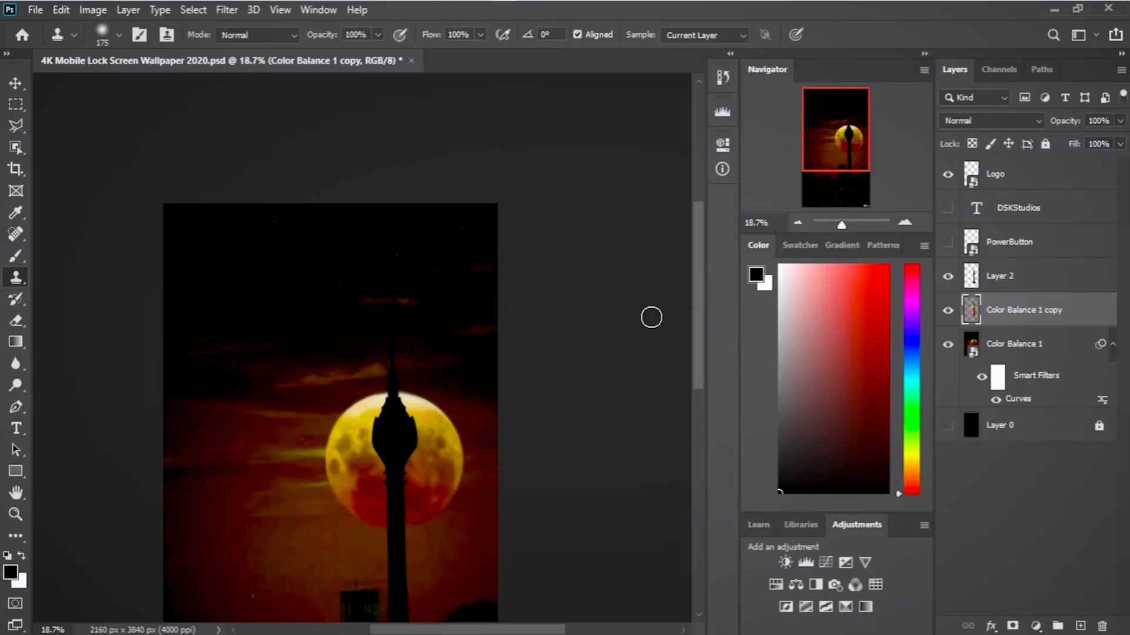
scroll(467, 345, down, 2)
scroll(415, 389, up, 7)
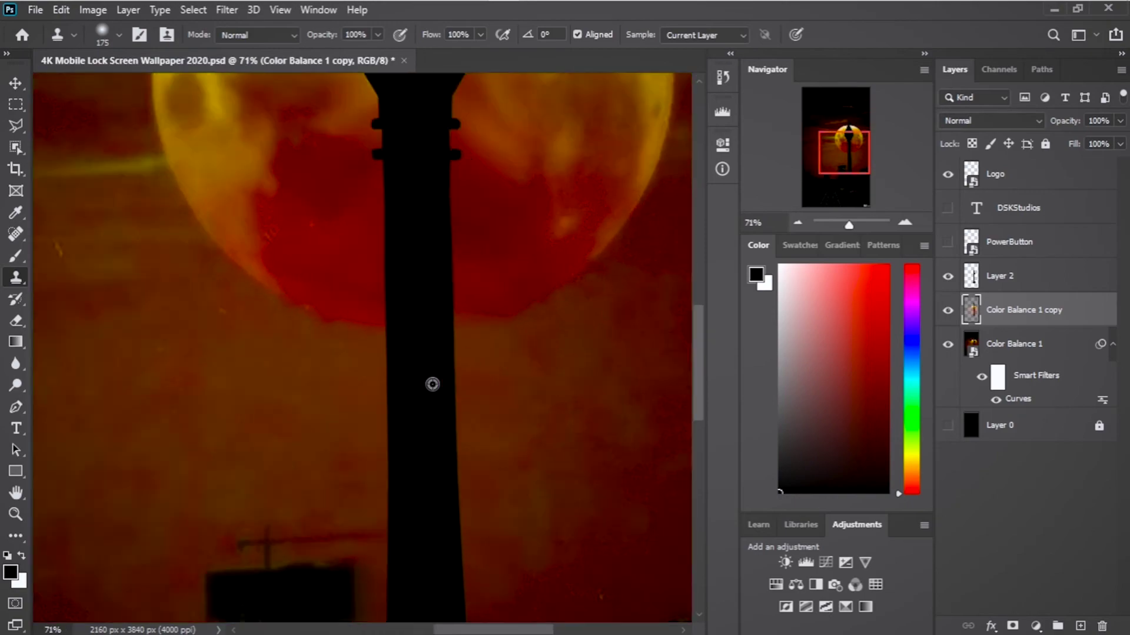
scroll(432, 384, down, 5)
Step: Switch to the Blur tool and enlarge its brush to 600
key(m)
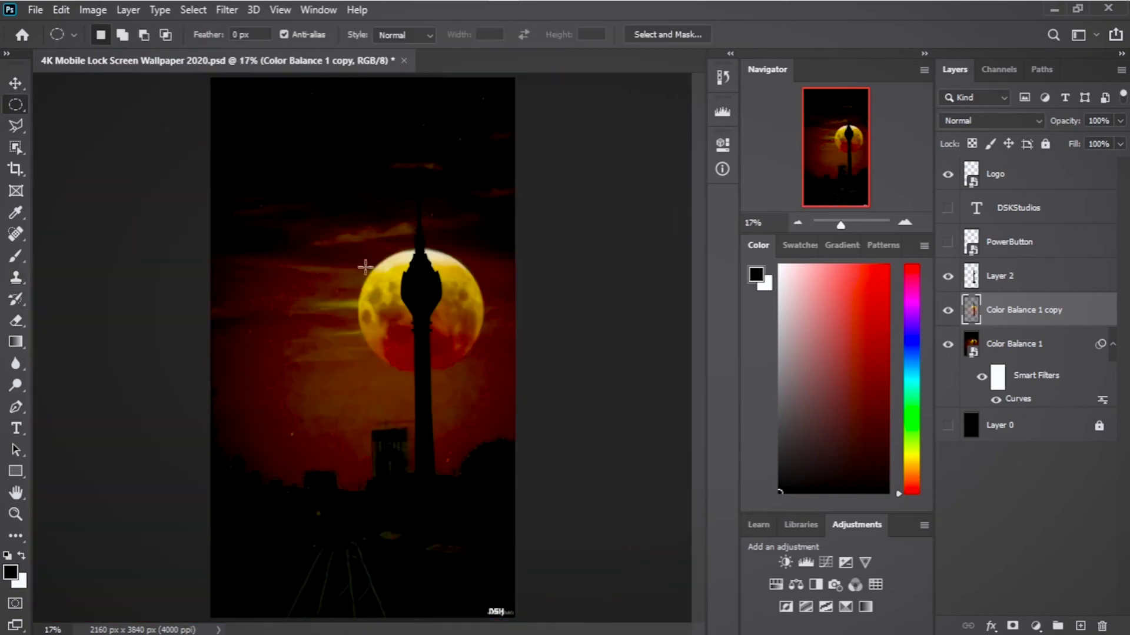
right_click(16, 364)
click(67, 369)
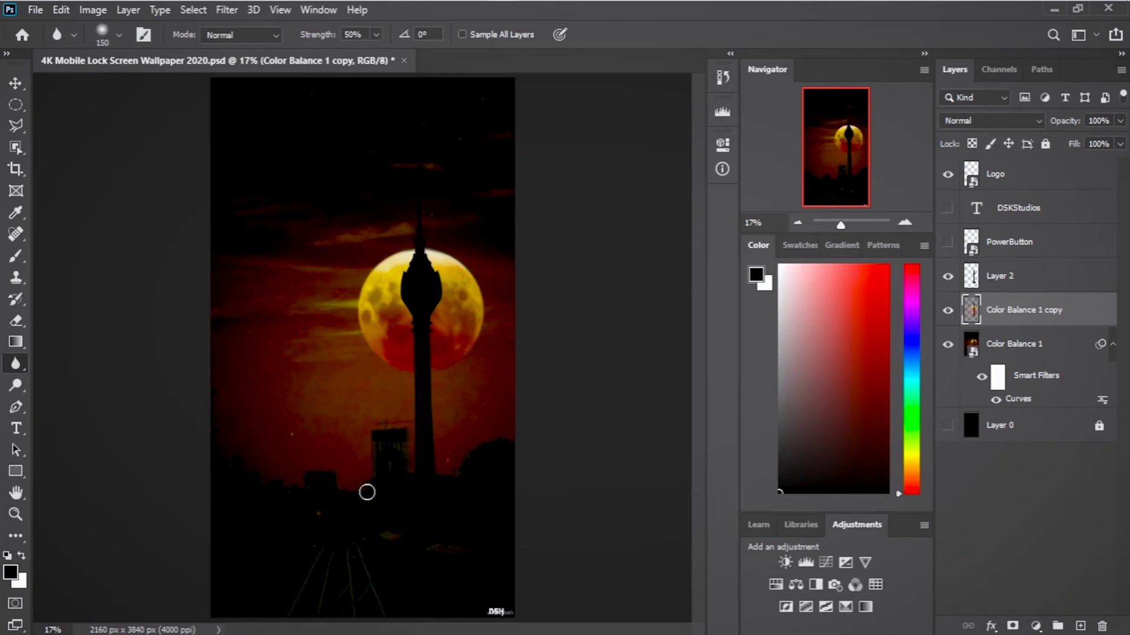
key(bracketright)
key(bracketright)
Step: Add an empty layer above Color Balance 1 copy and merge it with both Color Balance layers
click(1044, 346)
click(1014, 313)
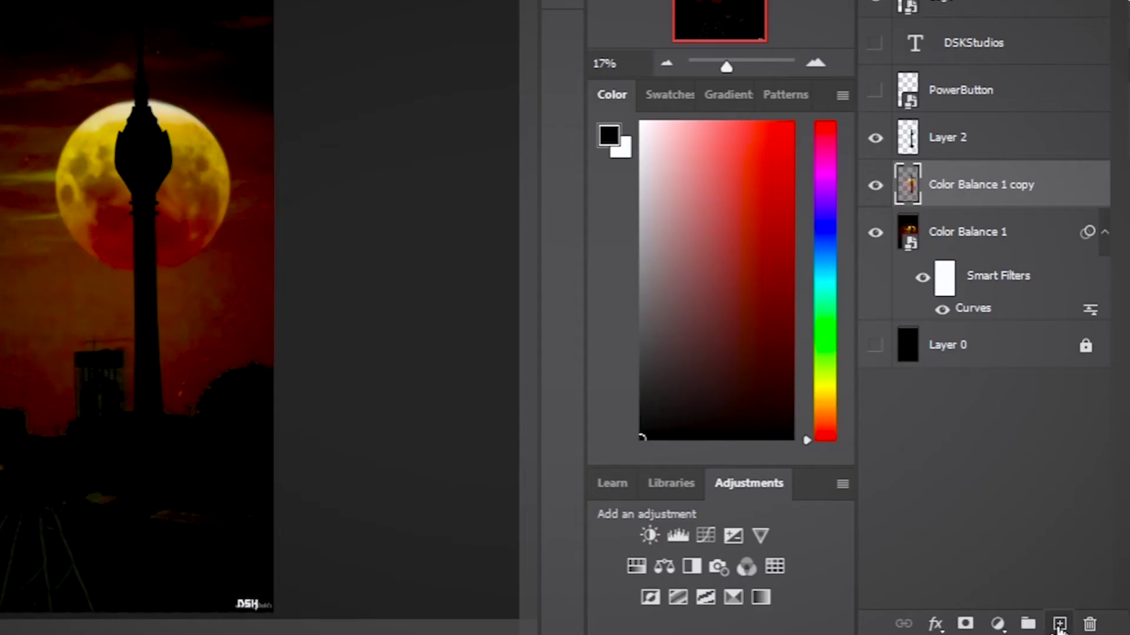
click(1059, 625)
shift+click(972, 279)
right_click(972, 279)
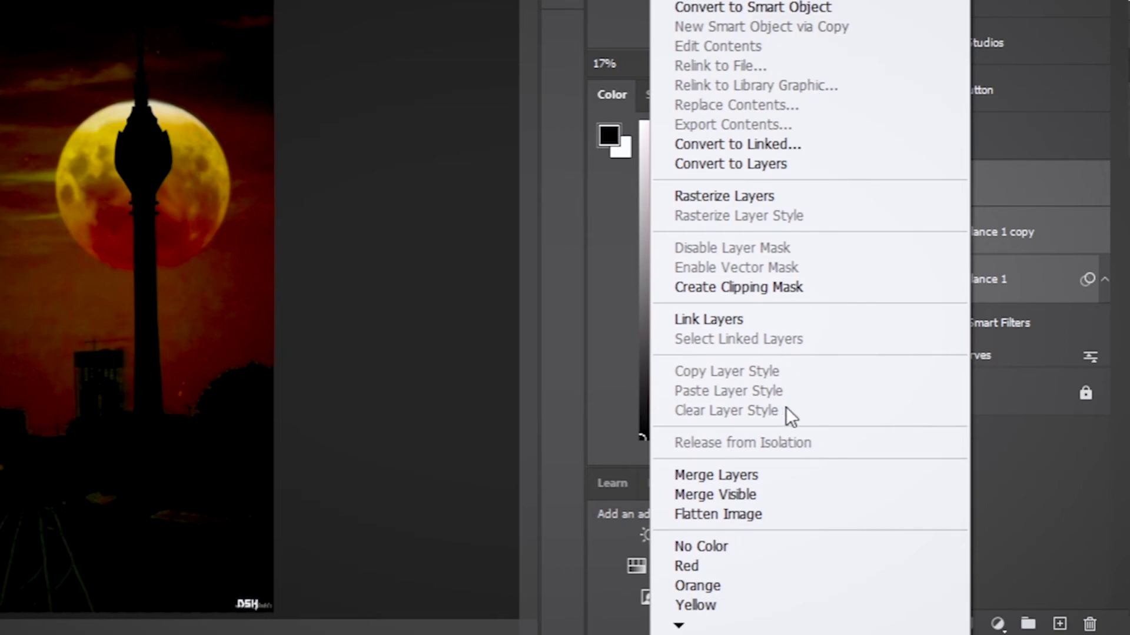
click(763, 473)
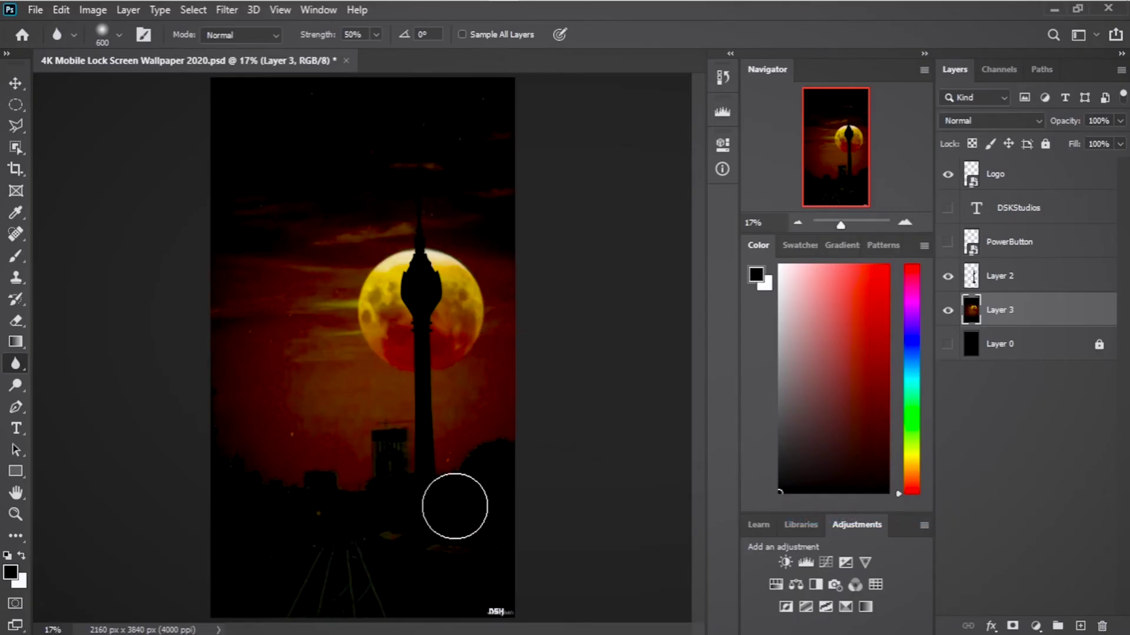
Step: Switch to the Dodge tool, reduce its brush to 40 and lighten the track lines in the foreground of Layer 3
scroll(340, 537, up, 6)
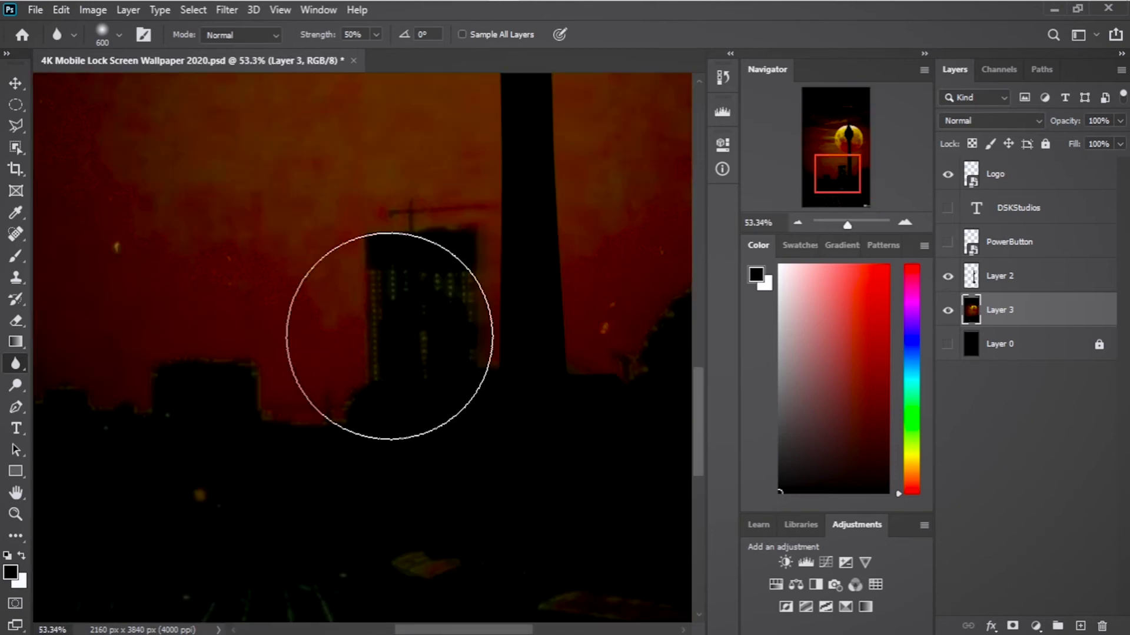
scroll(390, 328, down, 5)
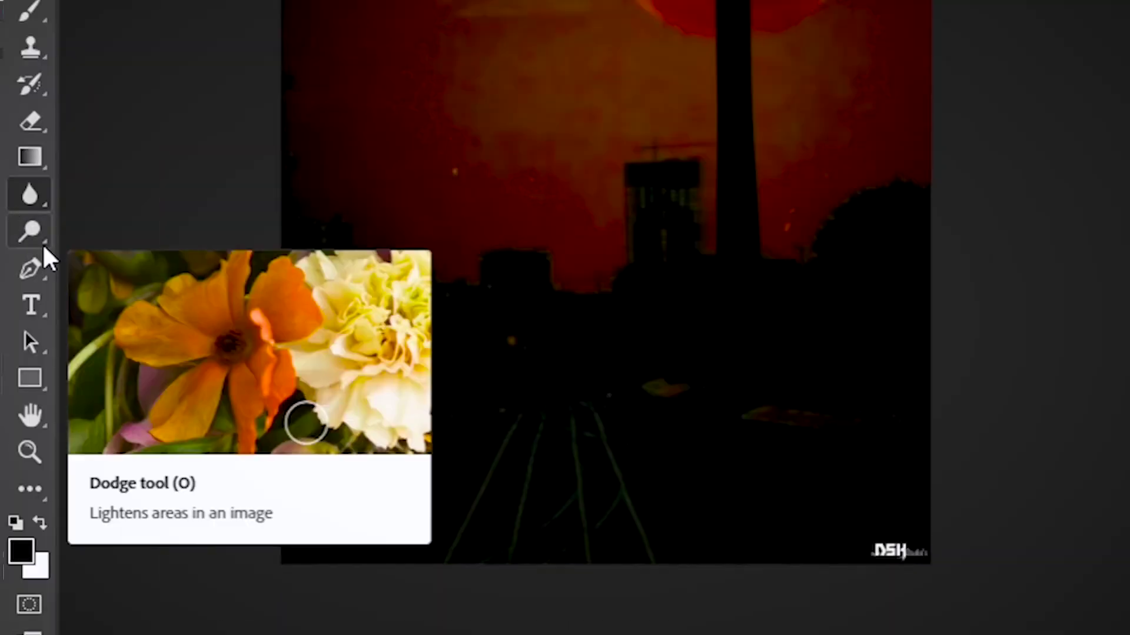
click(22, 388)
click(114, 231)
scroll(793, 575, up, 10)
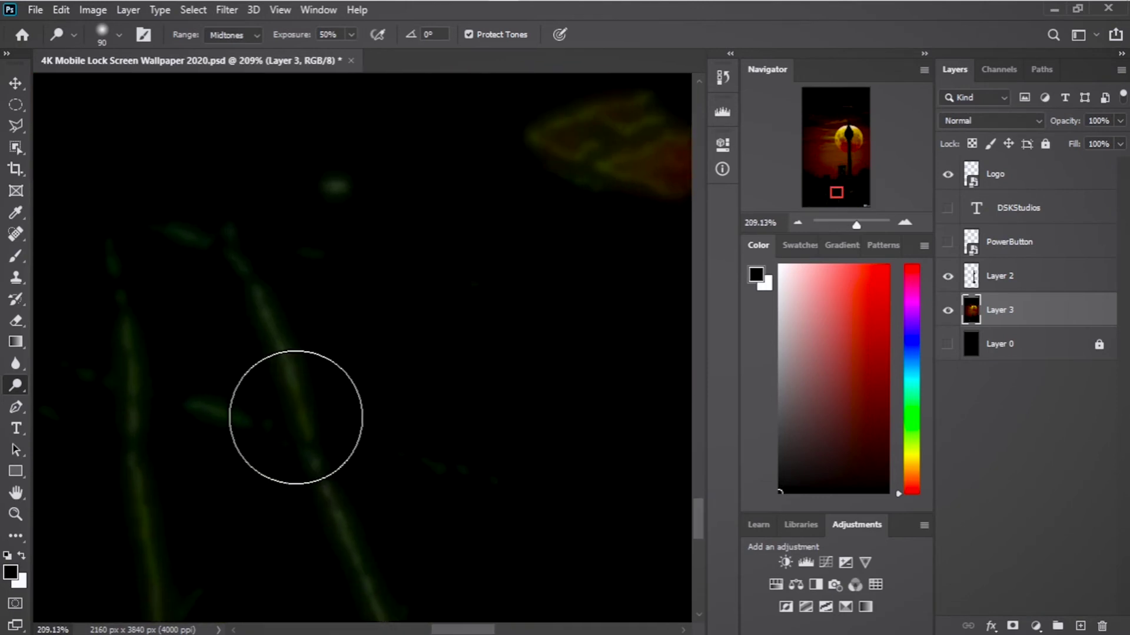
scroll(295, 418, down, 4)
key(bracketleft)
key(bracketleft)
key(bracketleft)
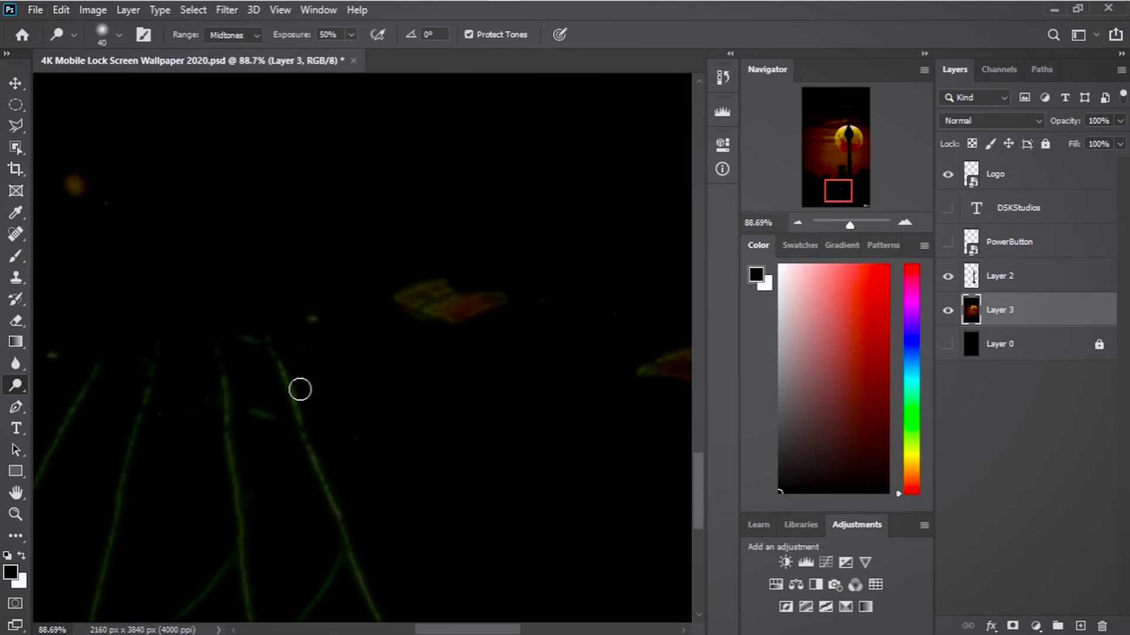
scroll(193, 278, down, 3)
drag(134, 397, 280, 371)
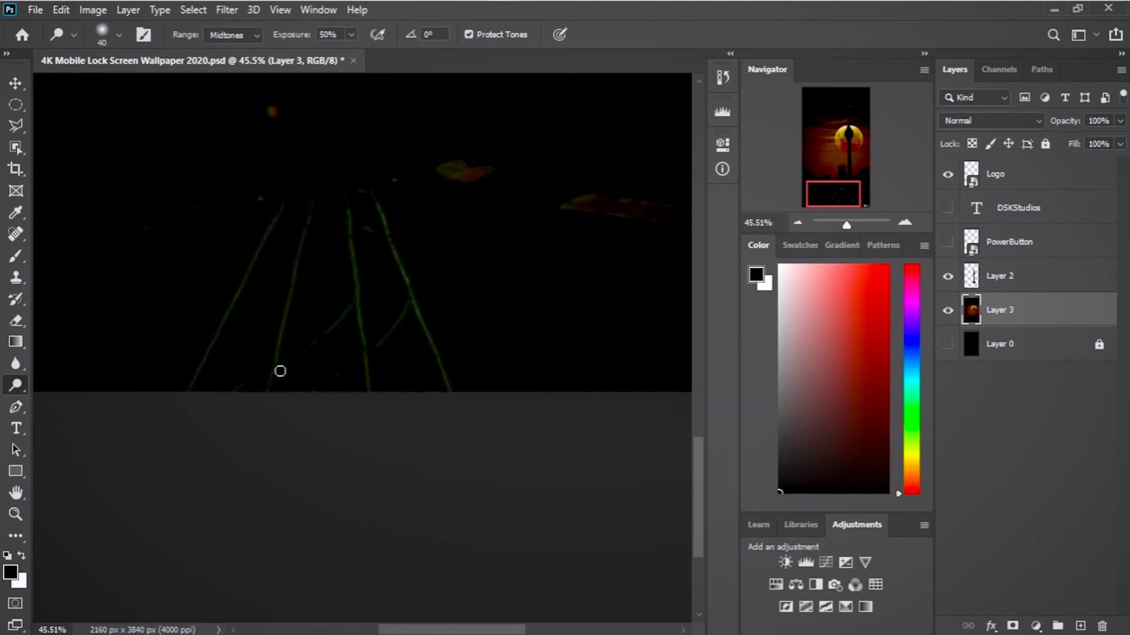
Step: Dodge the foreground track lines further, enlarging the brush to 60 and up to 175
scroll(294, 280, down, 3)
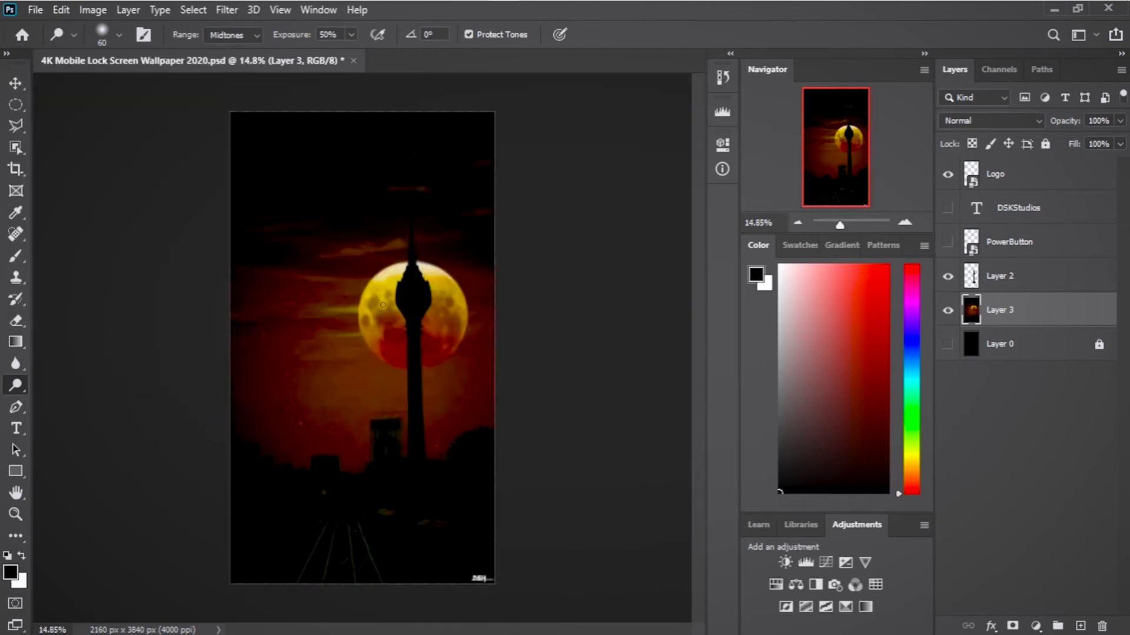
scroll(353, 391, up, 10)
scroll(257, 492, down, 5)
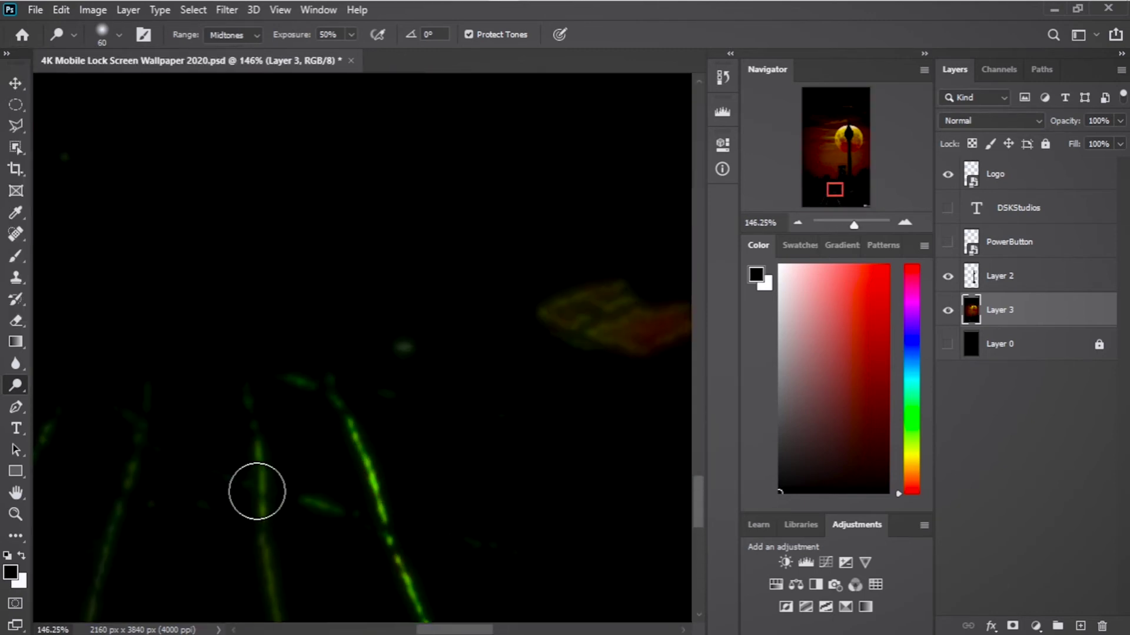
key(bracketright)
key(bracketright)
key(bracketright)
key(bracketright)
key(bracketright)
key(bracketright)
key(bracketright)
scroll(280, 535, down, 2)
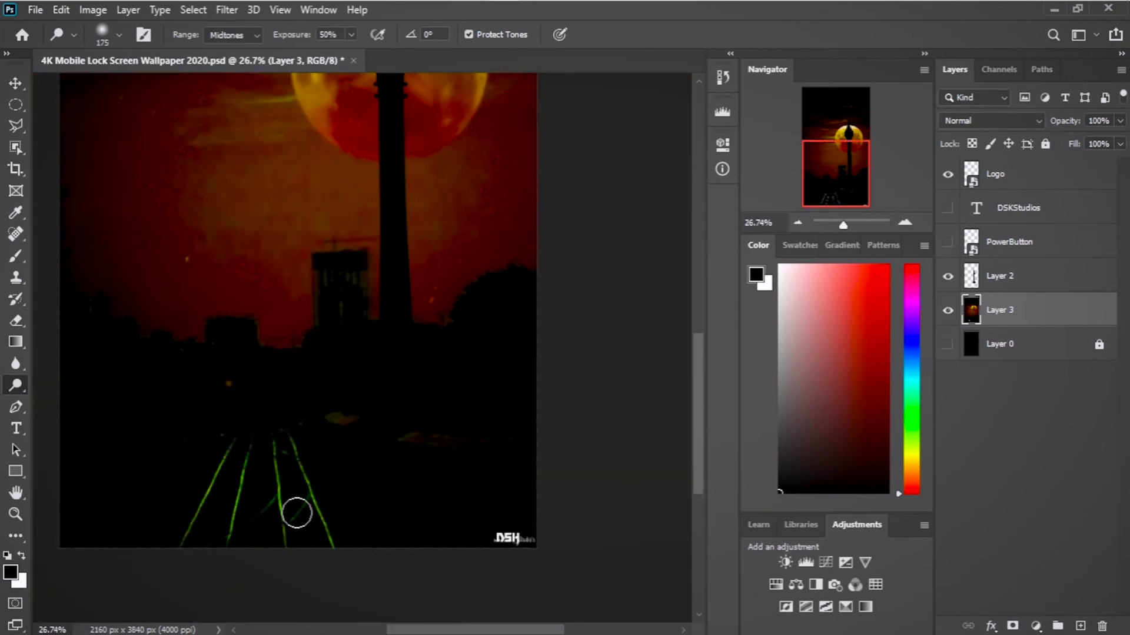
scroll(238, 482, down, 2)
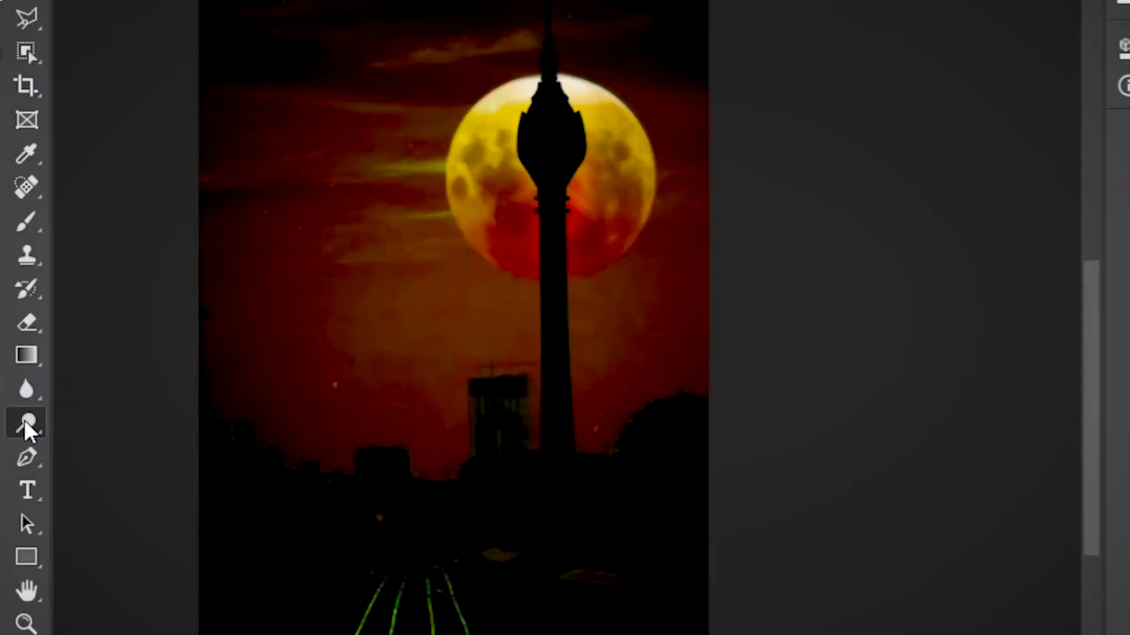
Step: Switch to the Burn tool, enlarge its brush to 800 and darken the ground at the foot of the photo
right_click(16, 385)
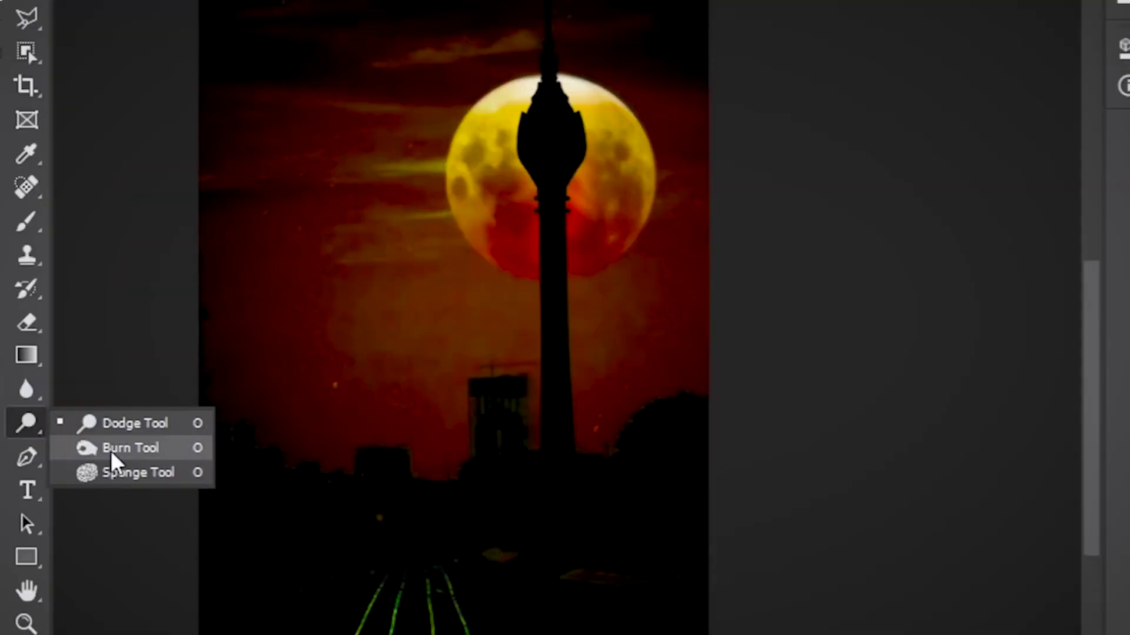
click(72, 404)
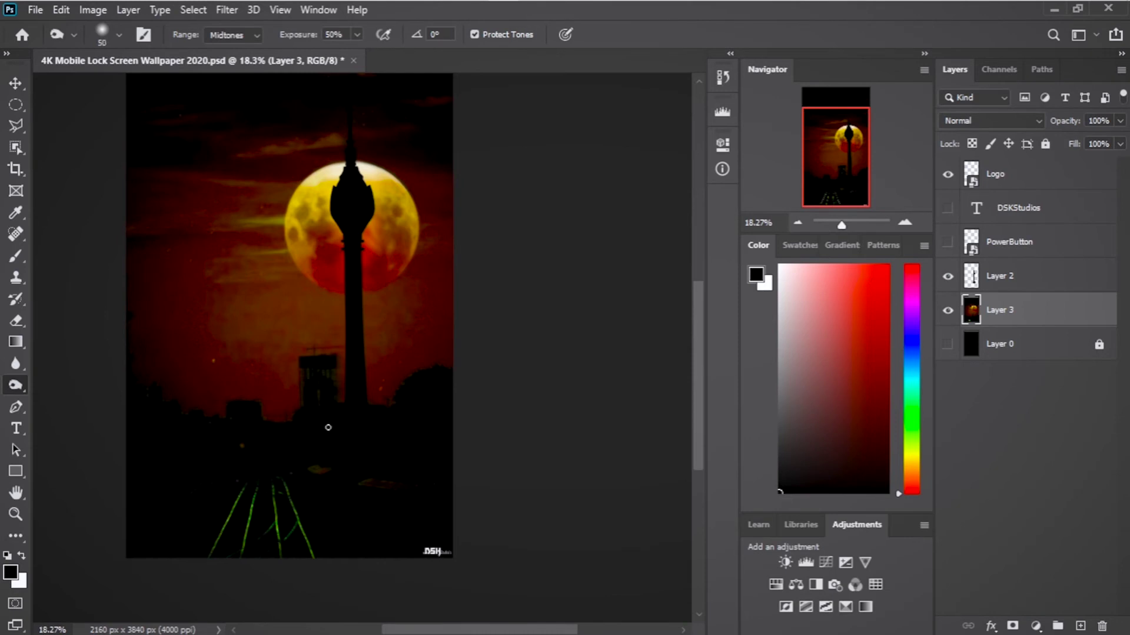
key(bracketright)
key(bracketright)
key(bracketright)
key(bracketright)
key(bracketright)
key(bracketright)
key(bracketright)
key(bracketright)
key(bracketright)
key(bracketright)
key(bracketright)
key(bracketright)
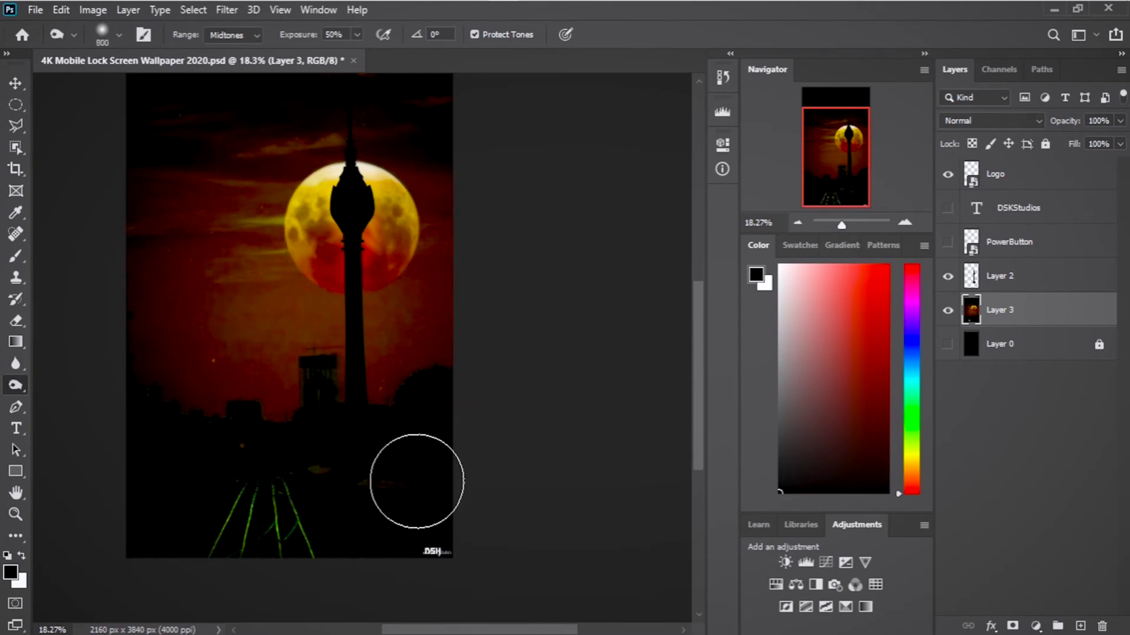
Step: Reduce the Burn brush to 250 and darken the trees and building along the horizon
key(bracketleft)
key(bracketleft)
key(bracketleft)
key(bracketleft)
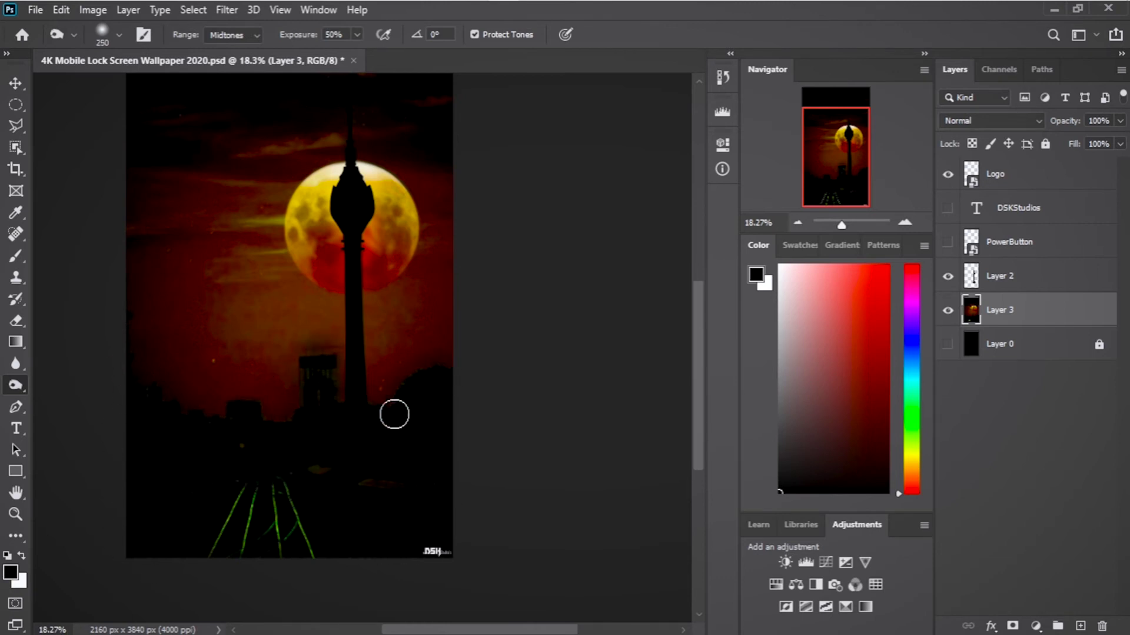
Step: Draw an elliptical marquee selection closely around the moon
scroll(226, 507, down, 4)
scroll(396, 269, up, 14)
scroll(401, 268, down, 7)
scroll(406, 268, up, 7)
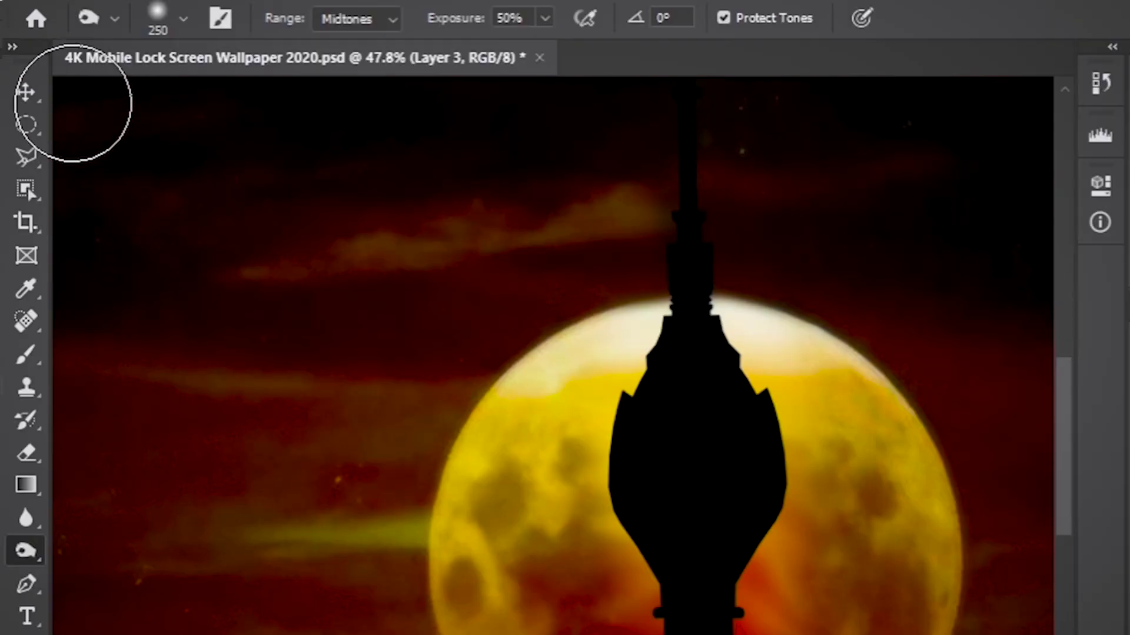
right_click(26, 124)
click(115, 147)
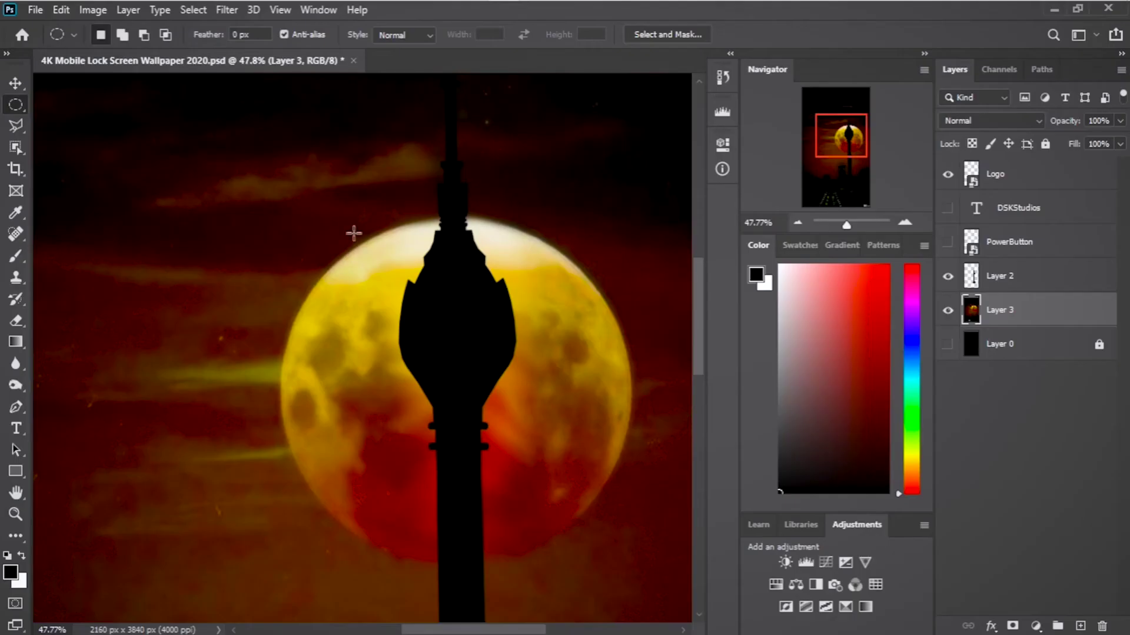
drag(445, 213, 427, 368)
scroll(567, 575, down, 5)
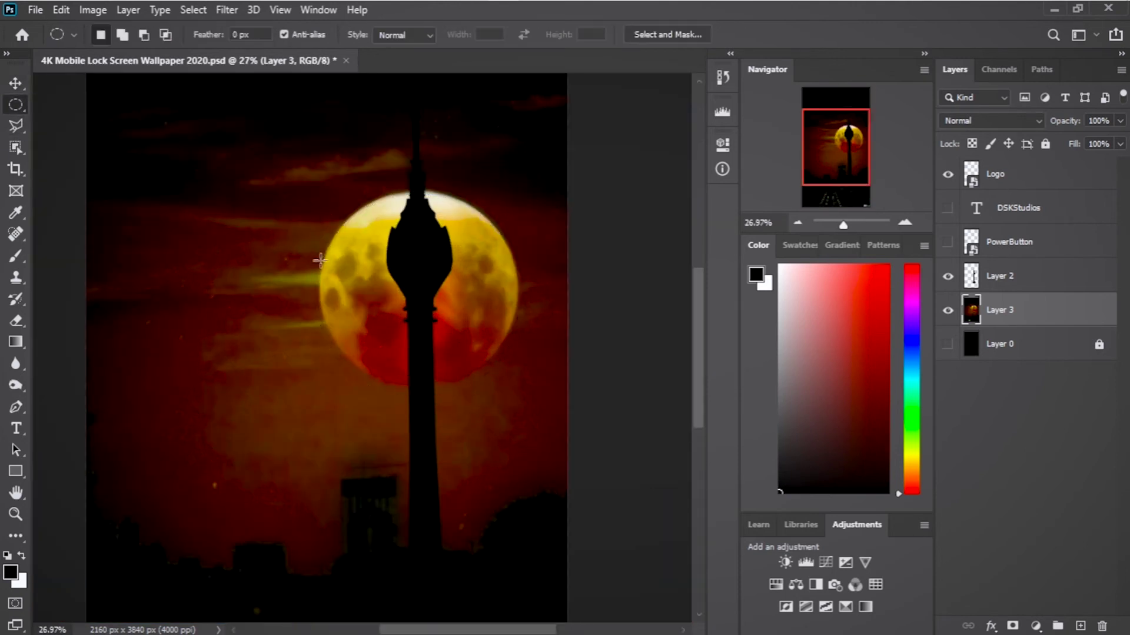
mouse_move(323, 223)
mouse_down()
mouse_move(517, 409)
mouse_move(516, 392)
mouse_up()
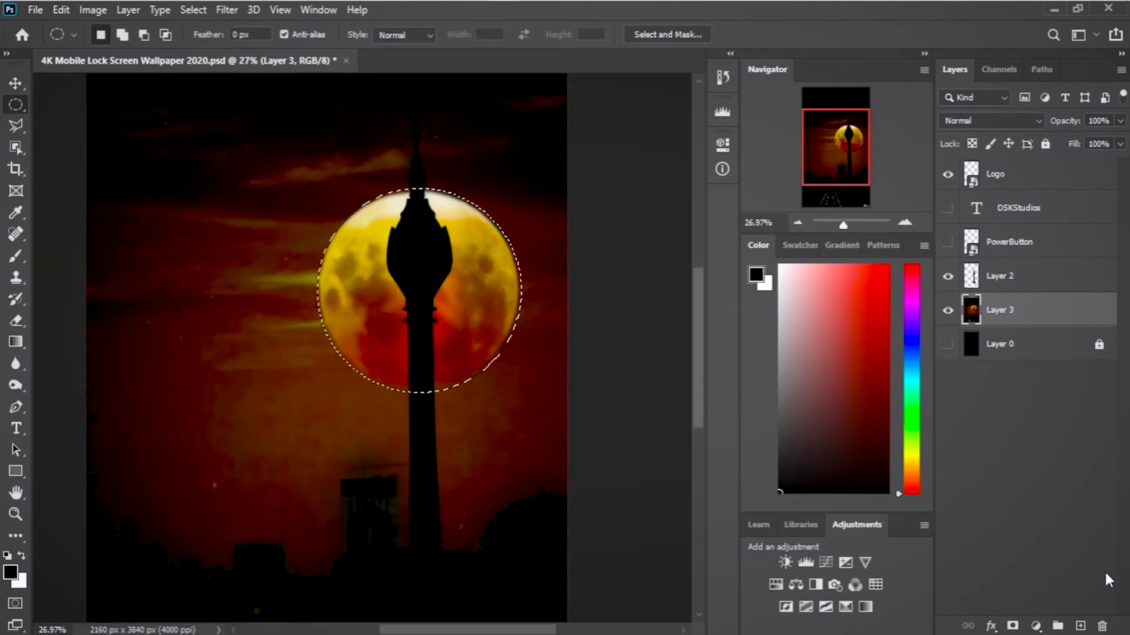
Step: Add an empty layer above Layer 3 and paste a copy of the selected moon into it
click(1079, 625)
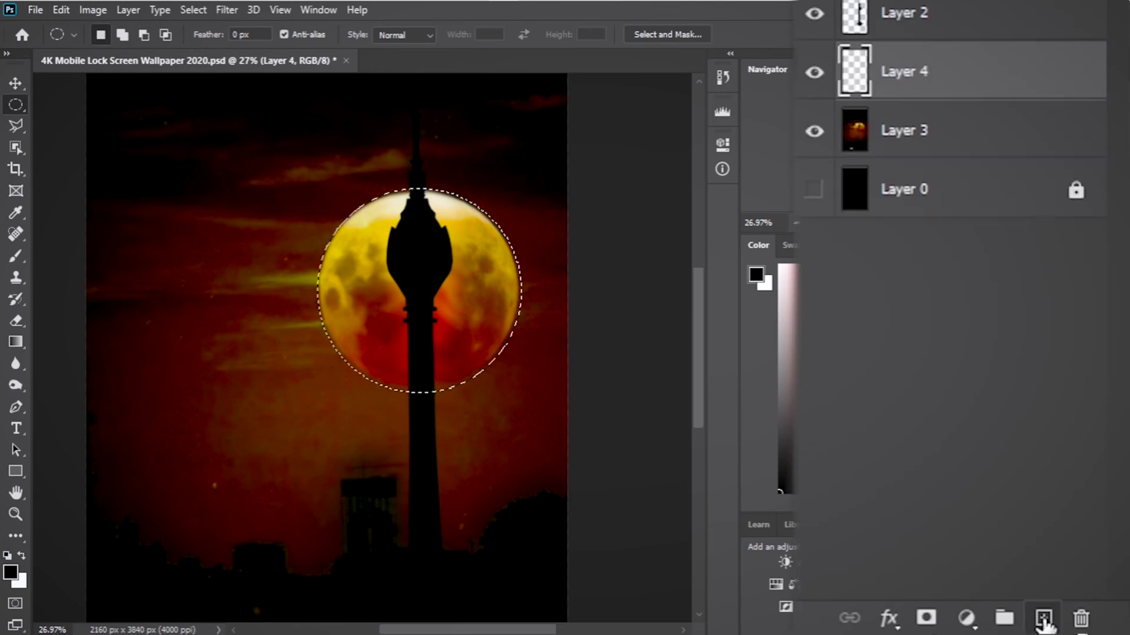
click(966, 143)
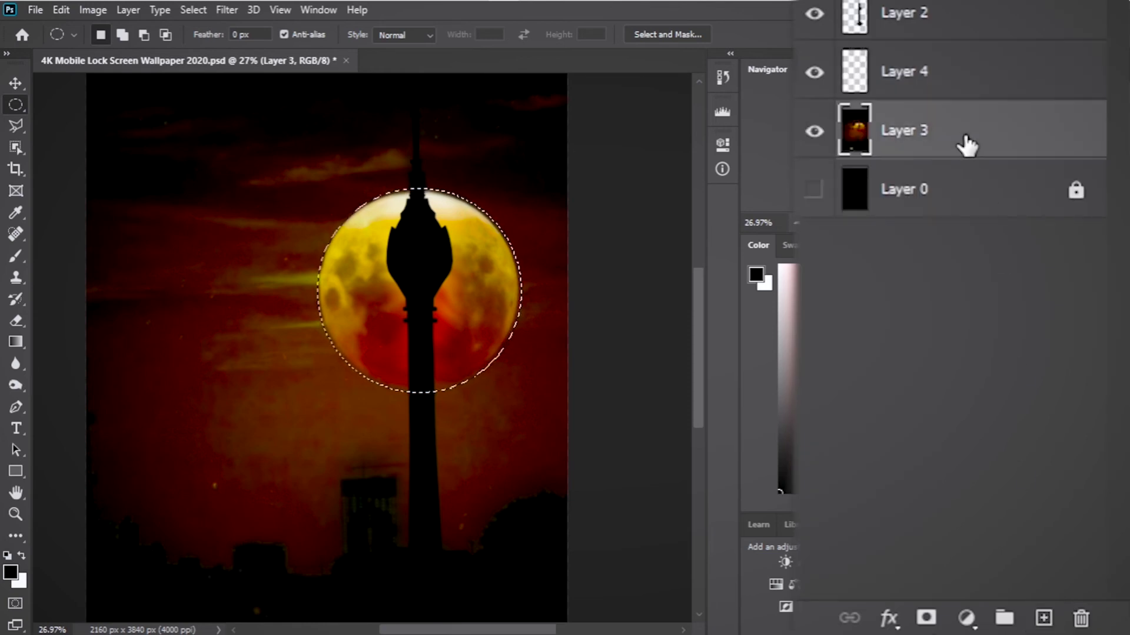
click(959, 87)
key(ctrl+v)
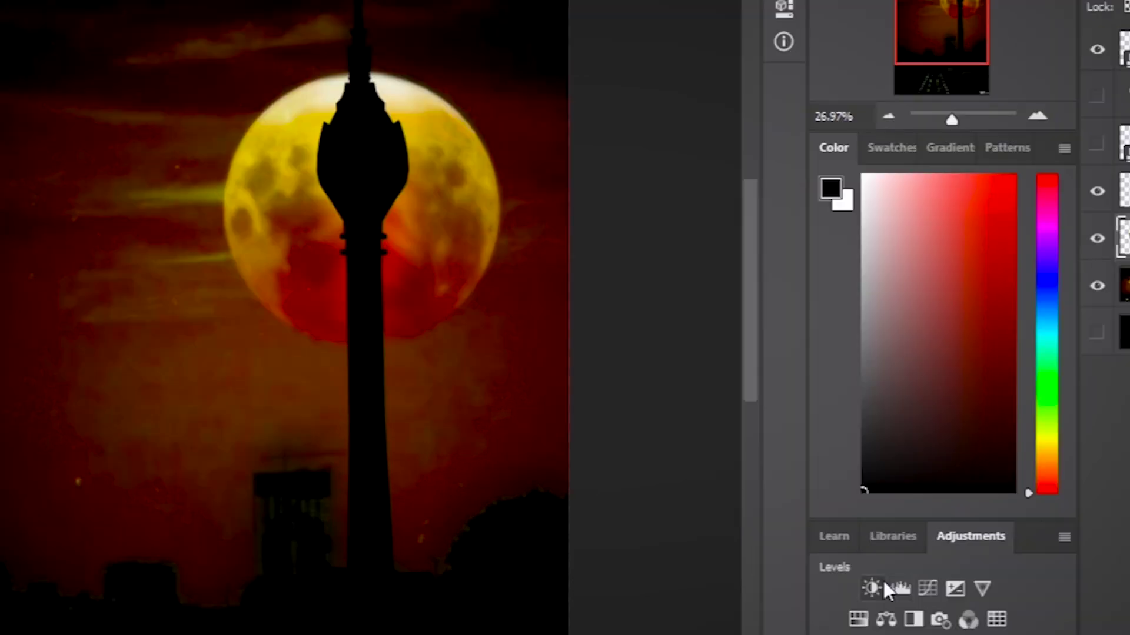
Step: Add a Brightness/Contrast adjustment with brightness 60 and contrast 2, and merge it with the moon copy on Layer 4
click(785, 563)
drag(590, 142, 644, 140)
mouse_move(588, 184)
mouse_down()
mouse_move(611, 182)
mouse_move(593, 184)
mouse_up()
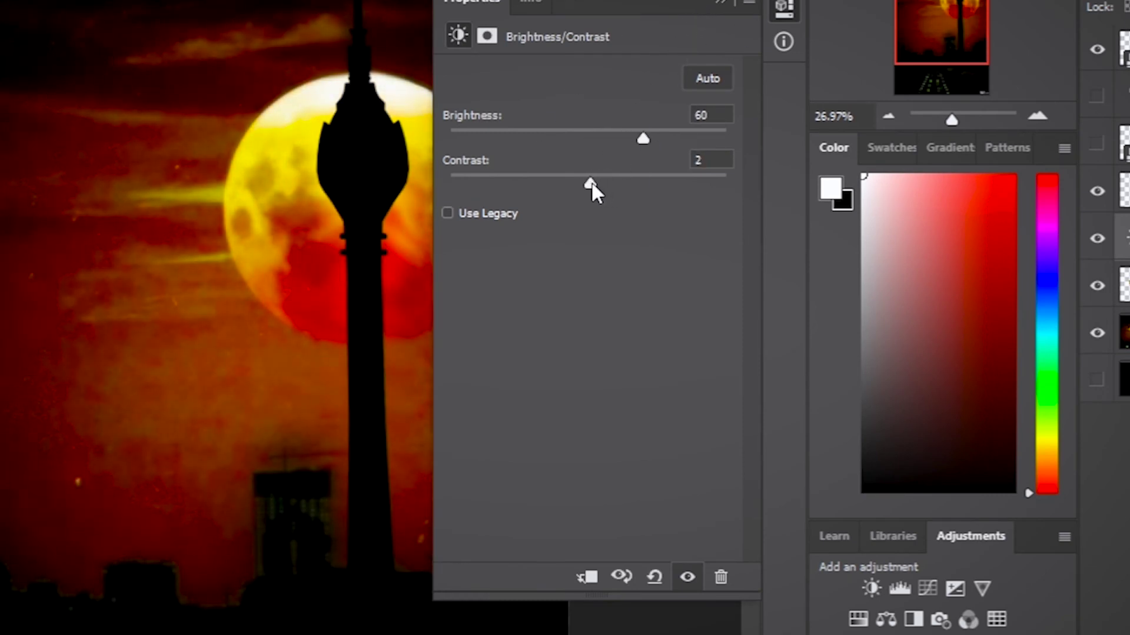
click(719, 6)
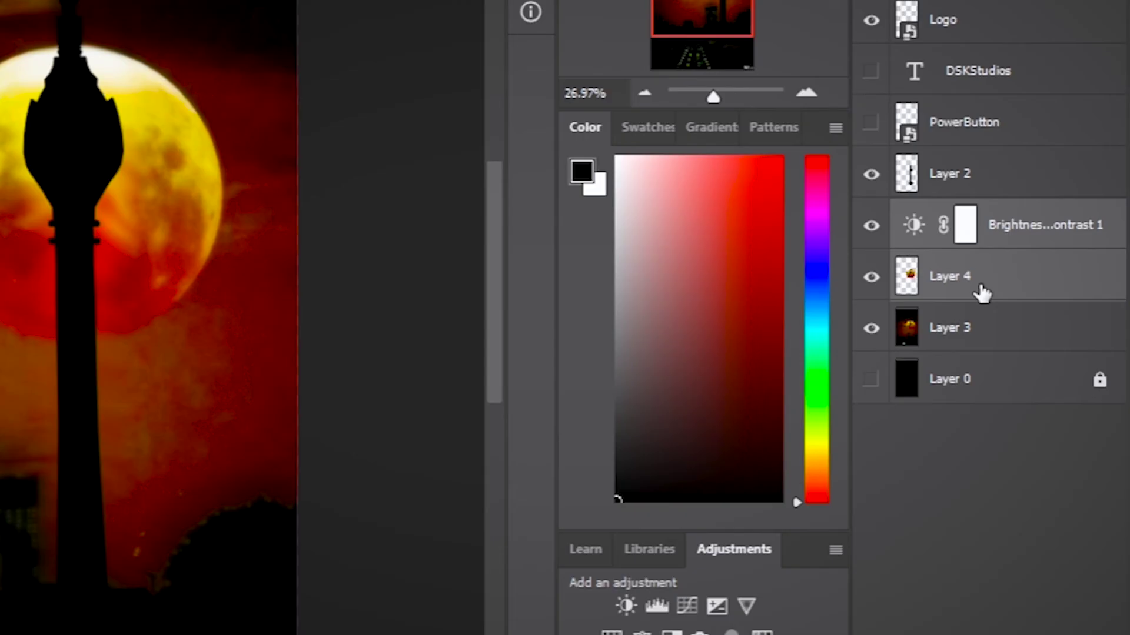
right_click(1021, 355)
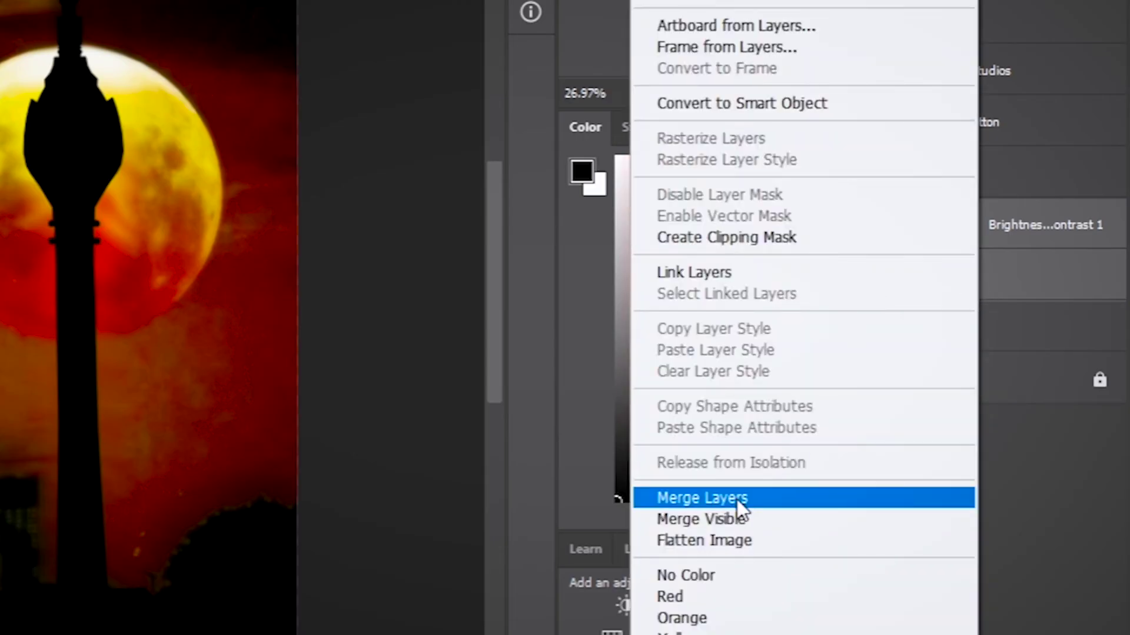
click(735, 498)
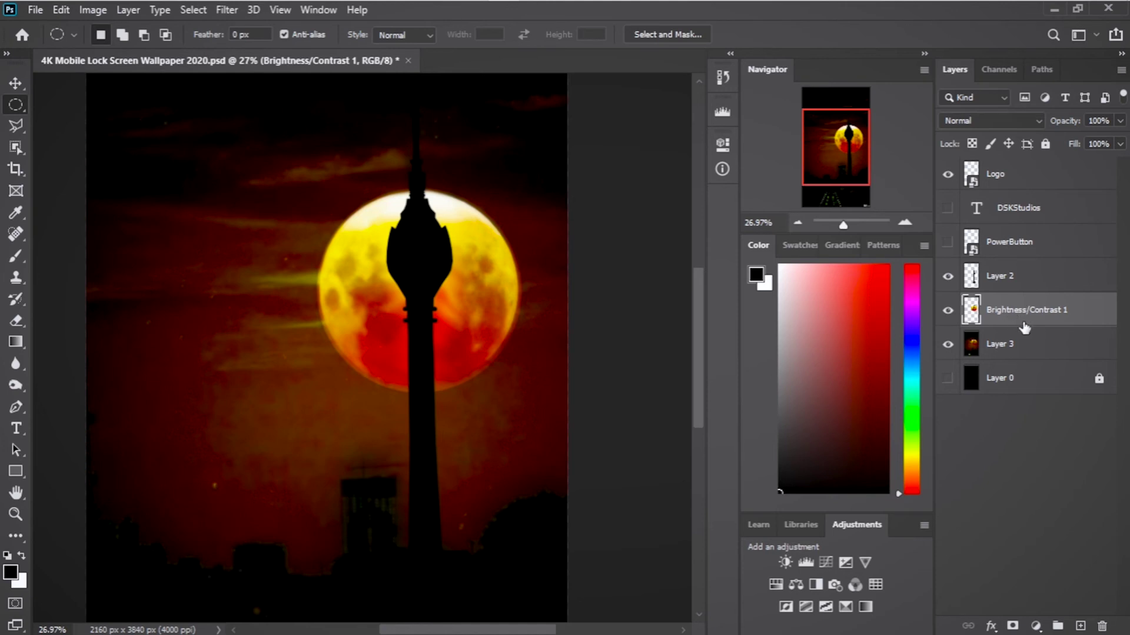
Step: Set the fill of the merged Brightness/Contrast 1 moon layer to 50%
key(ctrl+0)
click(1120, 145)
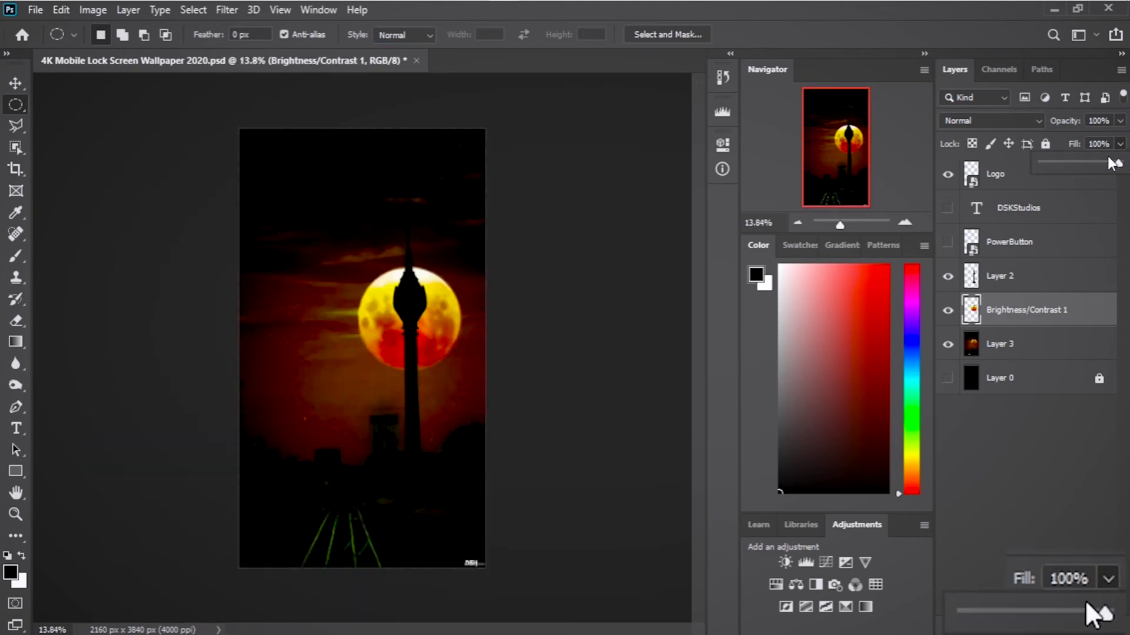
drag(1112, 161, 1084, 160)
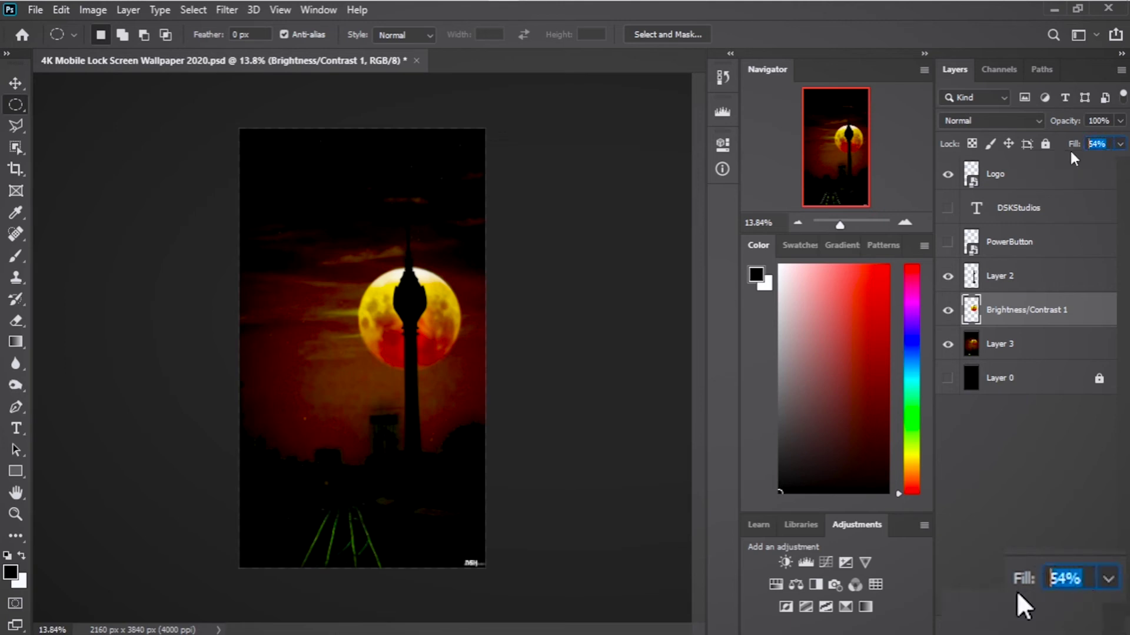
text(50)
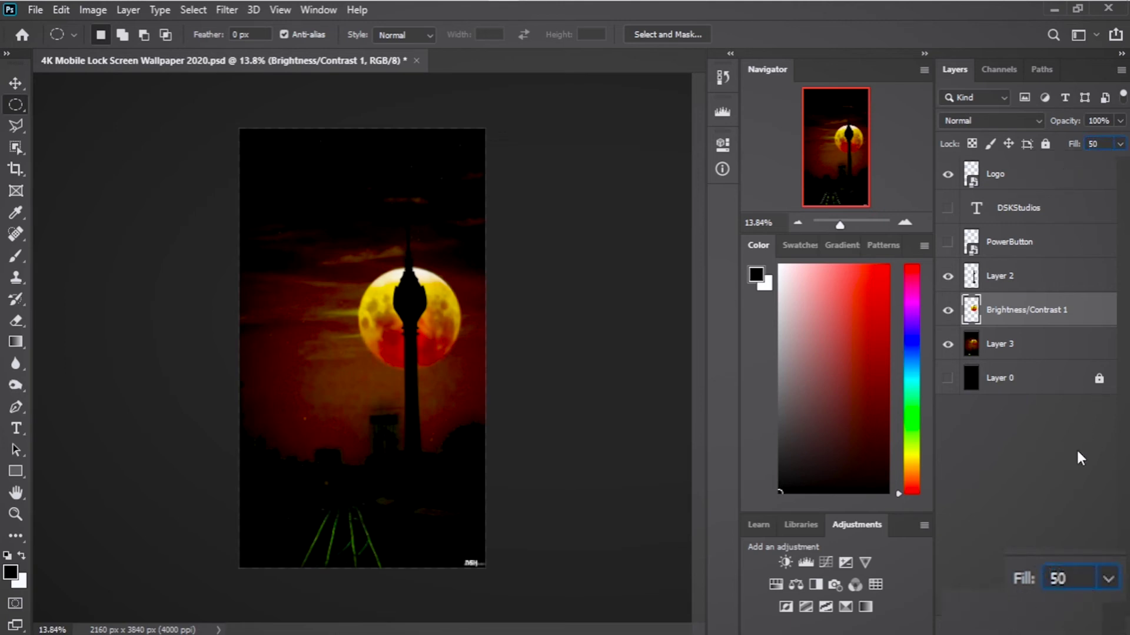
key(Return)
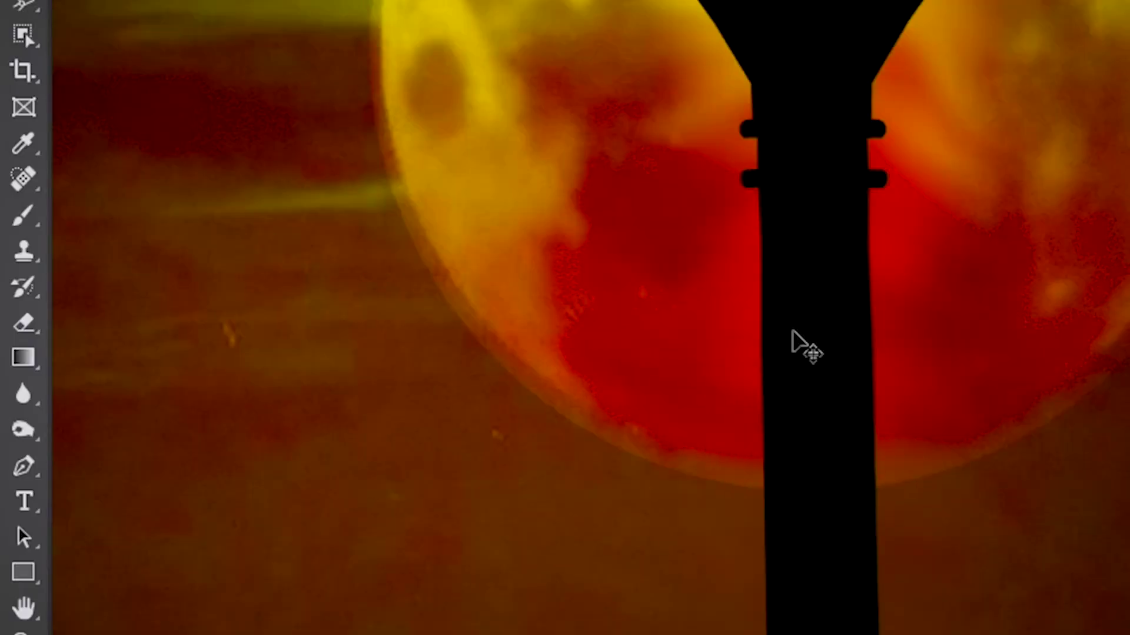
Step: Erase the brightened rim around the moon on Brightness/Contrast 1 with a soft 150 px eraser at 0% hardness
click(16, 322)
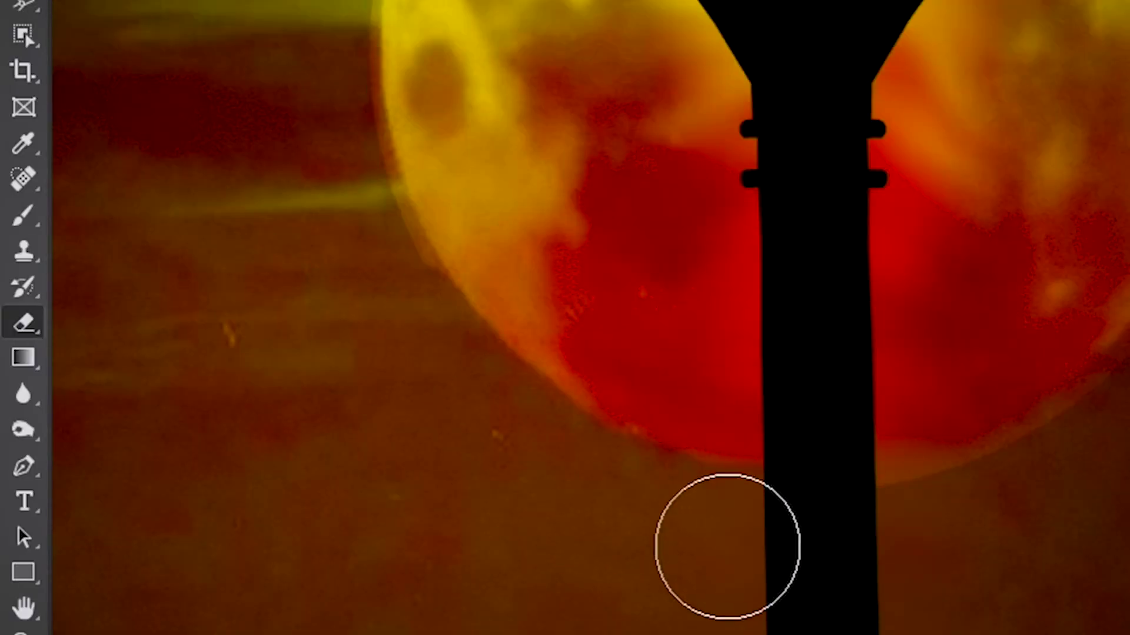
drag(471, 412, 253, 456)
click(120, 35)
drag(113, 122, 89, 124)
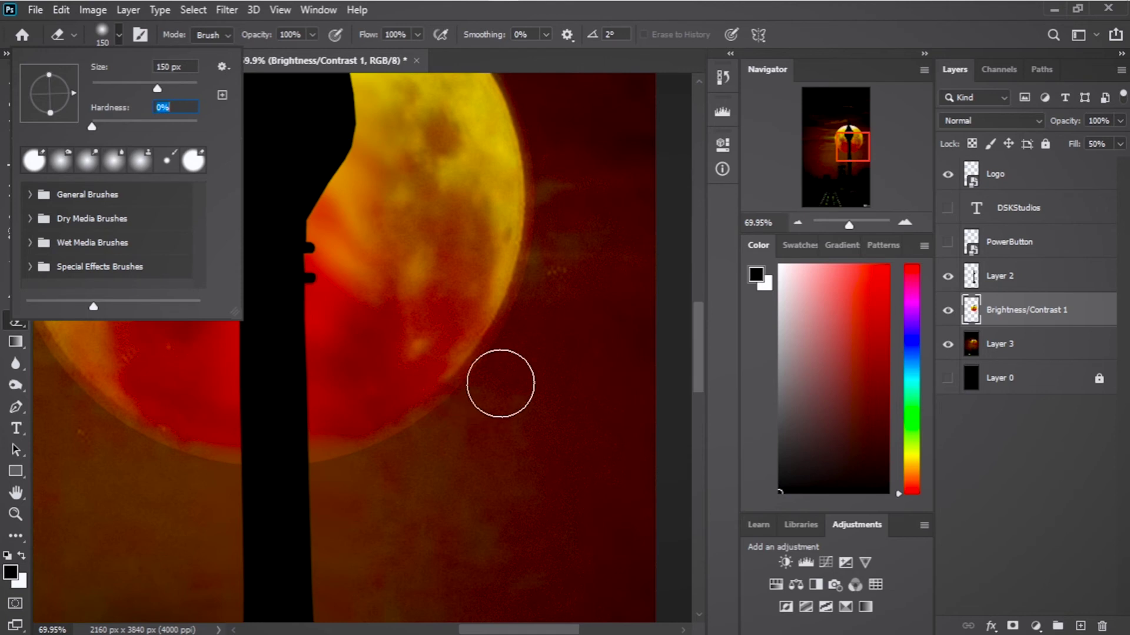
click(500, 379)
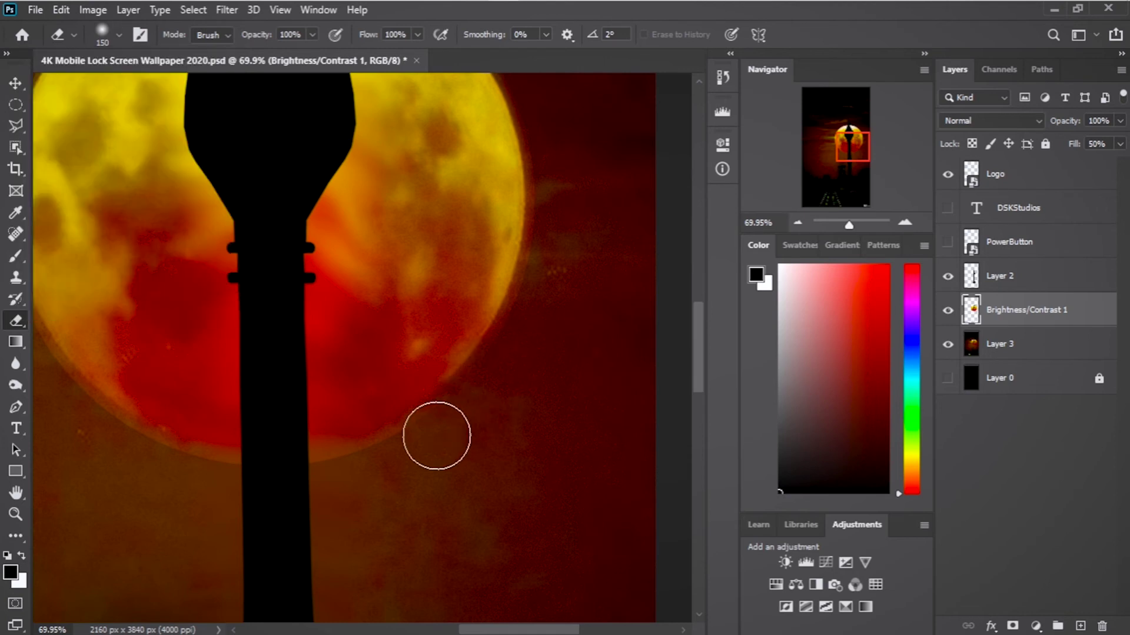
scroll(522, 334, up, 5)
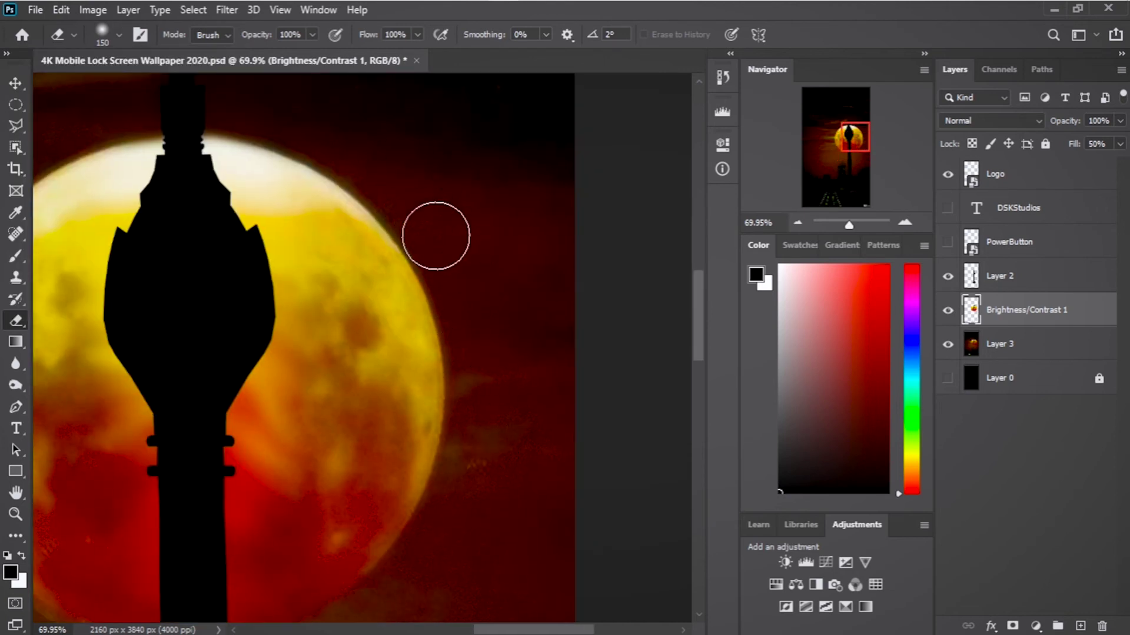
scroll(432, 221, left, 4)
scroll(164, 252, down, 5)
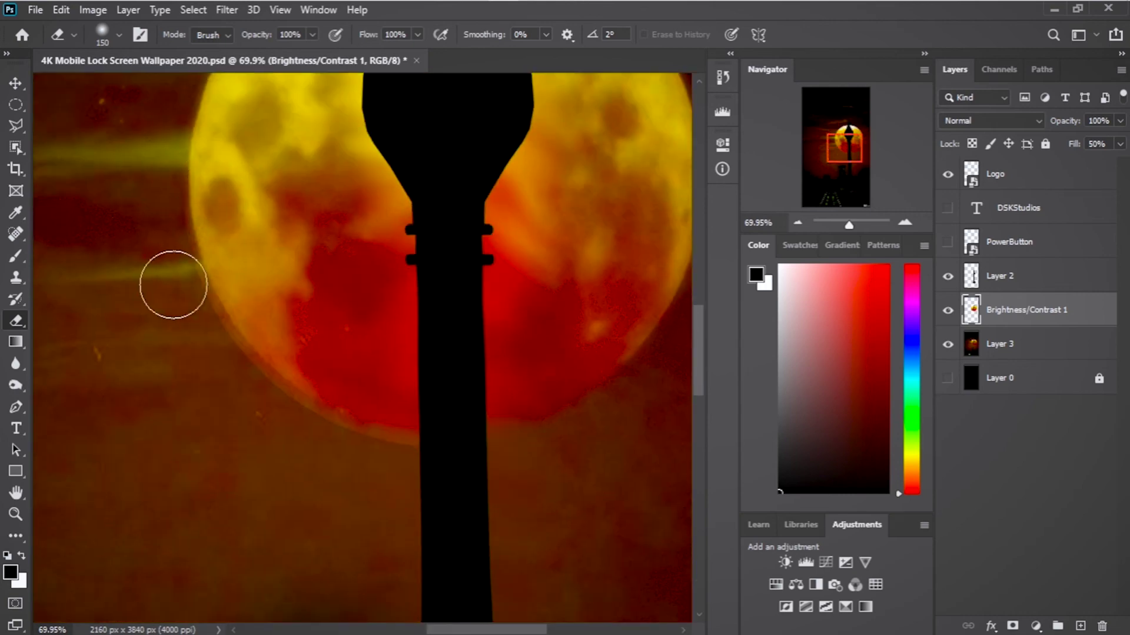
scroll(265, 404, down, 3)
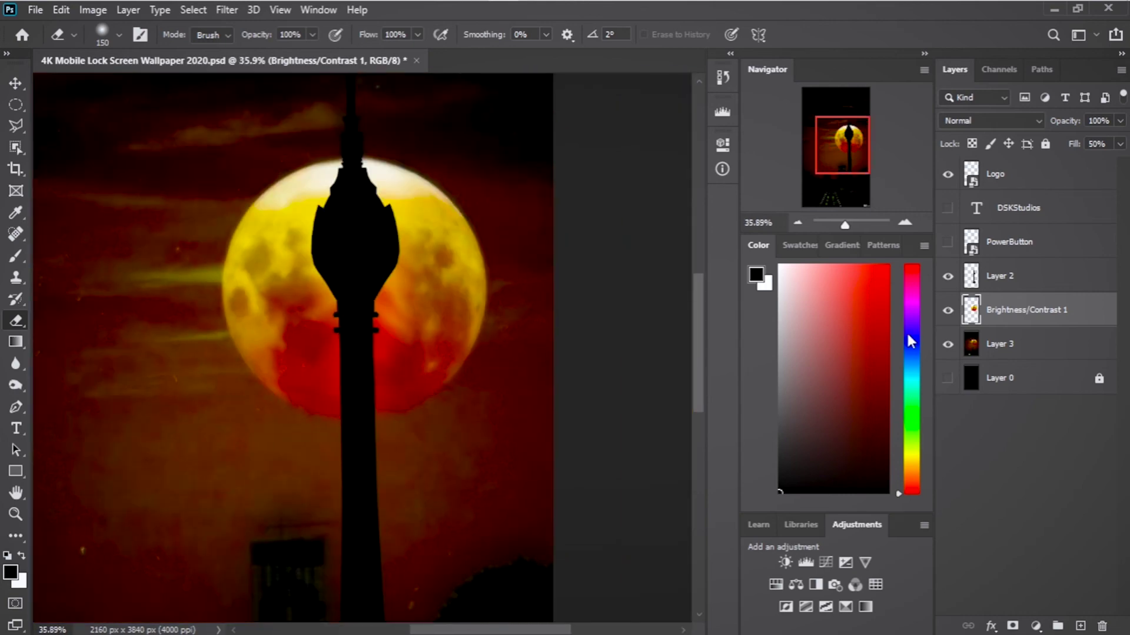
Step: Stamp the visible layers into a new layer above Layer 3 and delete the leftover empty Layer 4
click(1027, 345)
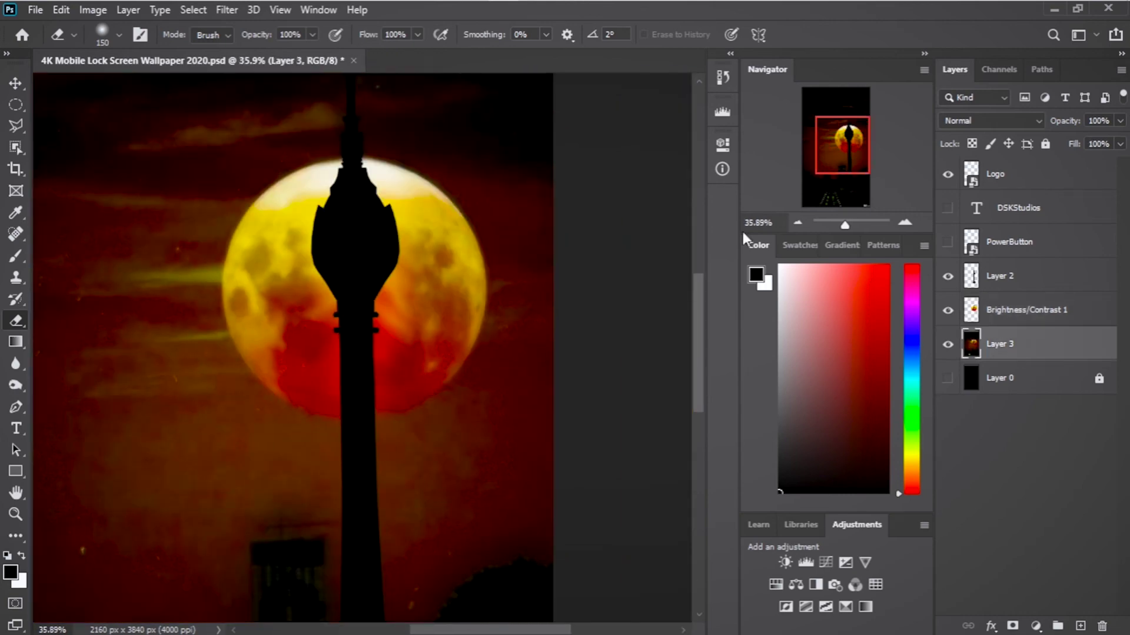
scroll(416, 169, up, 5)
scroll(436, 184, down, 4)
scroll(437, 184, down, 3)
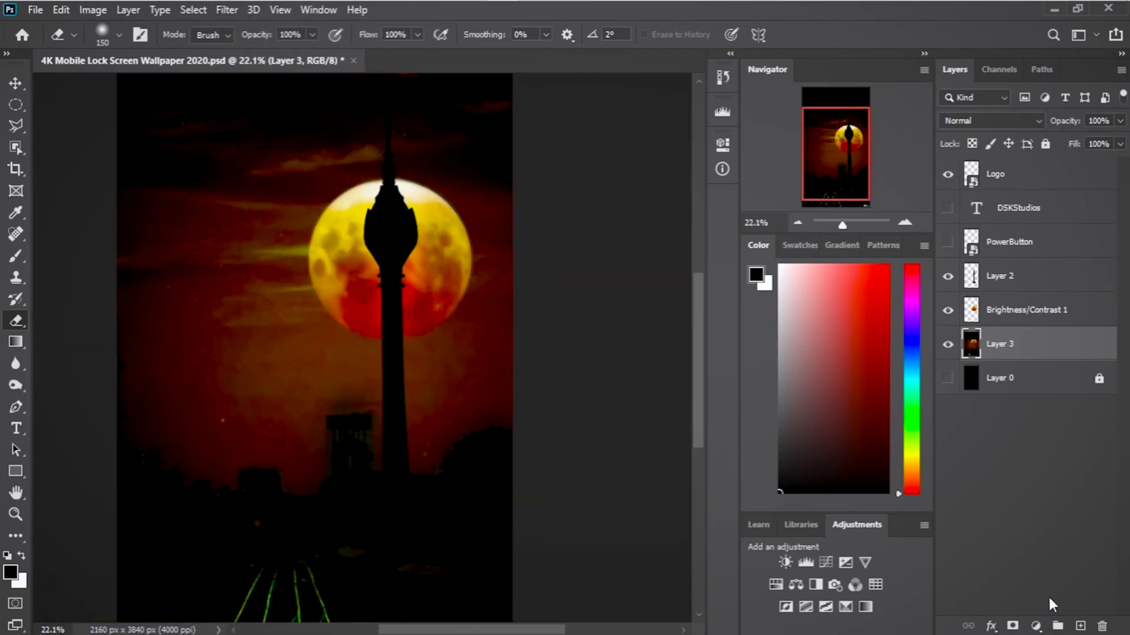
click(1080, 627)
key(ctrl+shift+alt+e)
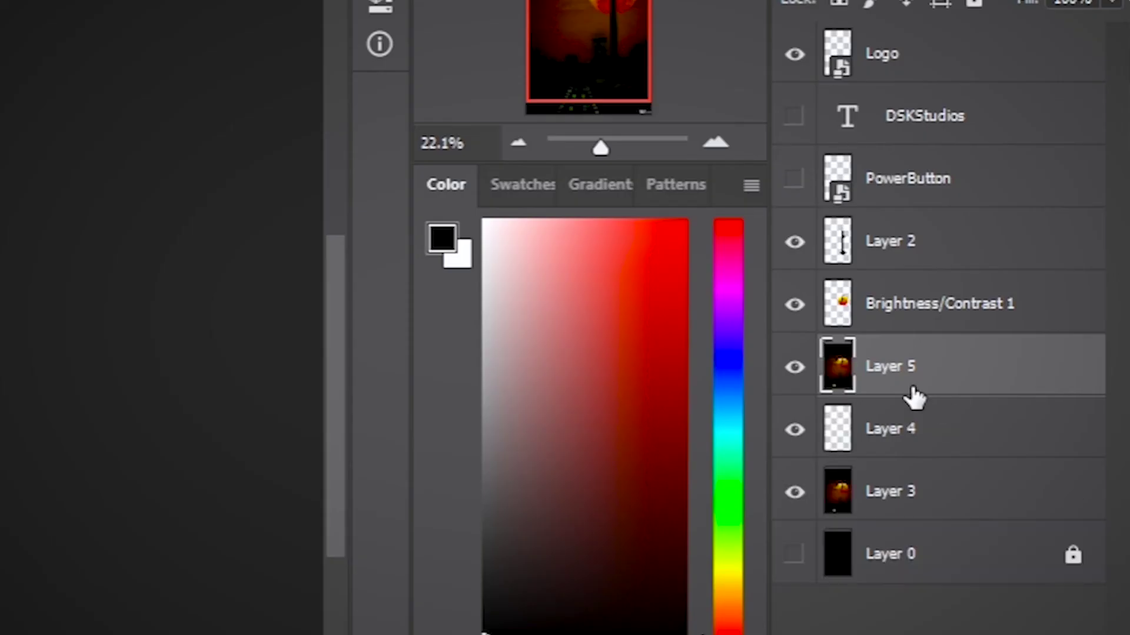
click(912, 429)
key(Delete)
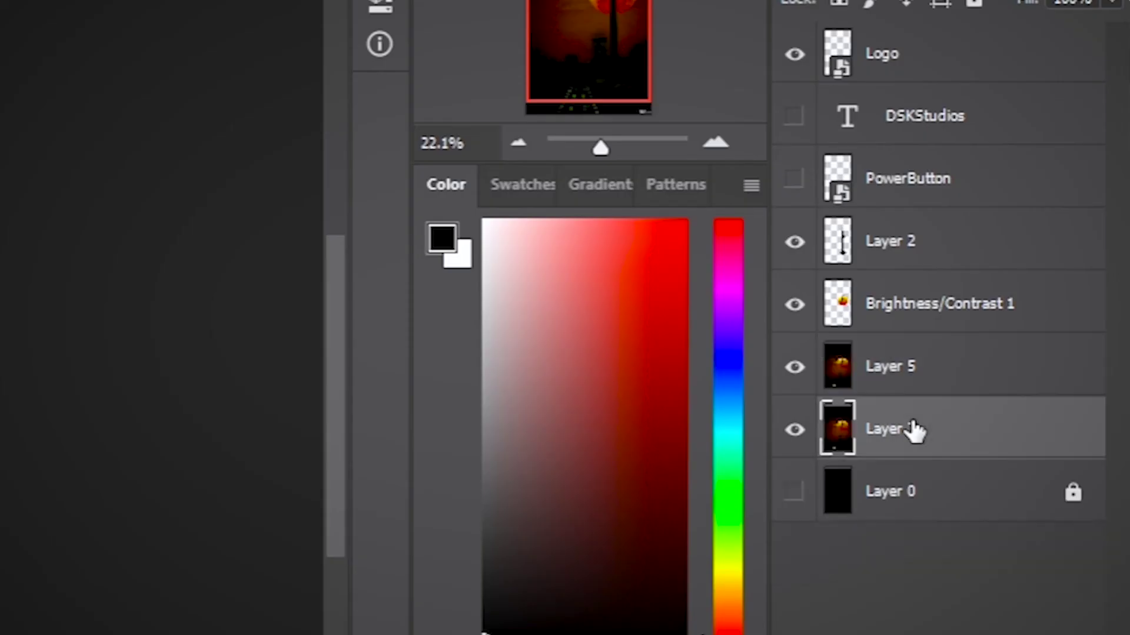
Step: Apply a Smart Blur to Layer 5 with radius 100, threshold 100 and High quality in Normal mode
click(928, 373)
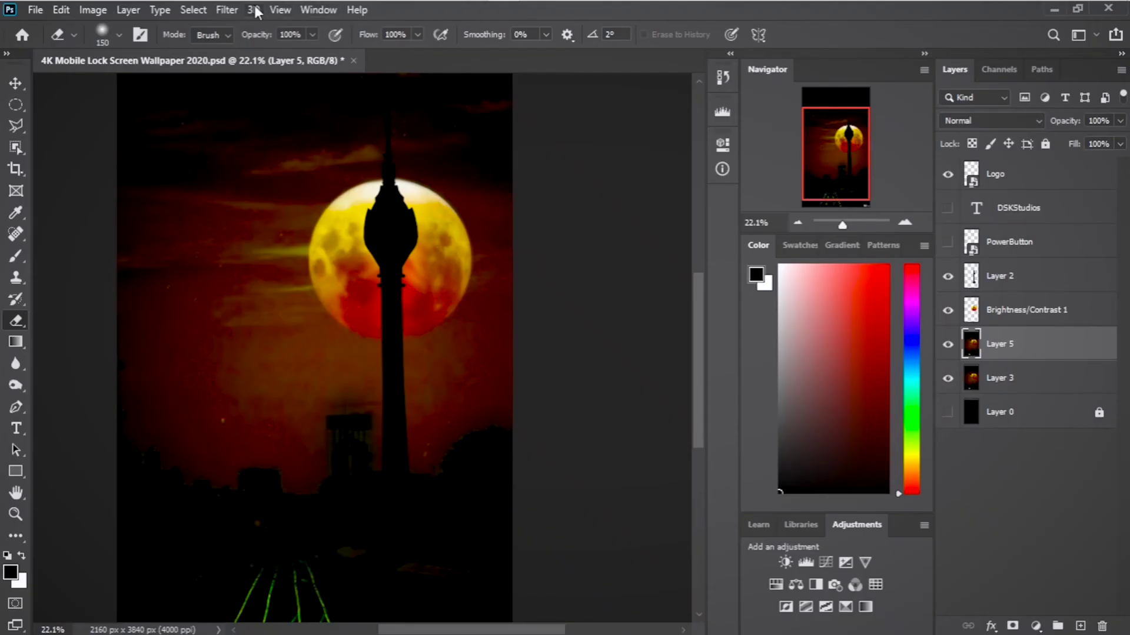
click(226, 10)
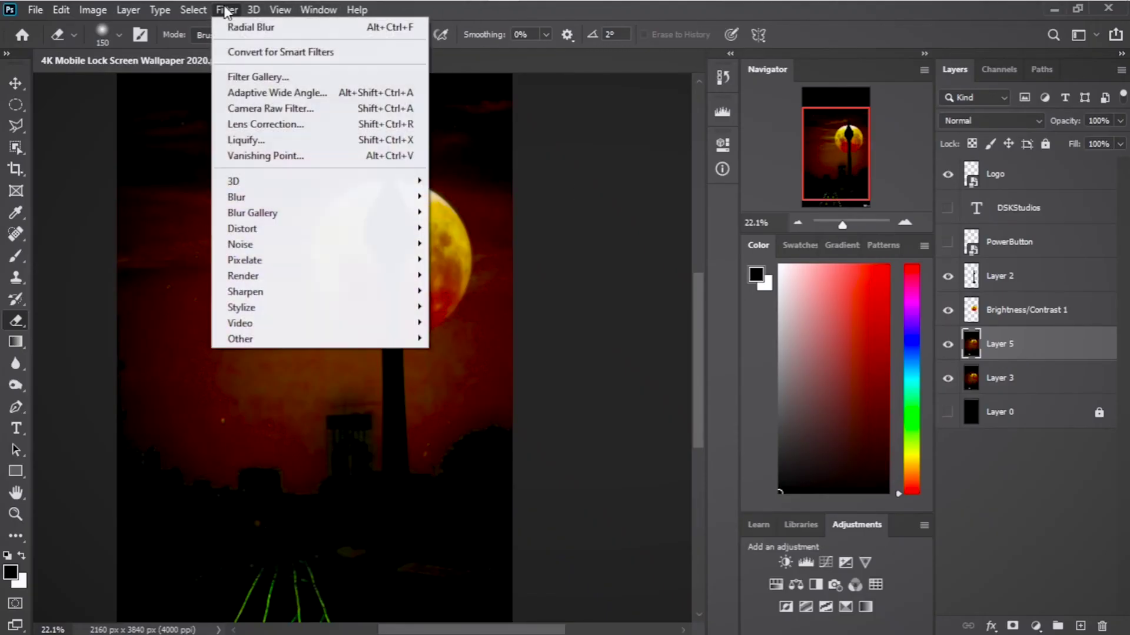
mouse_move(406, 203)
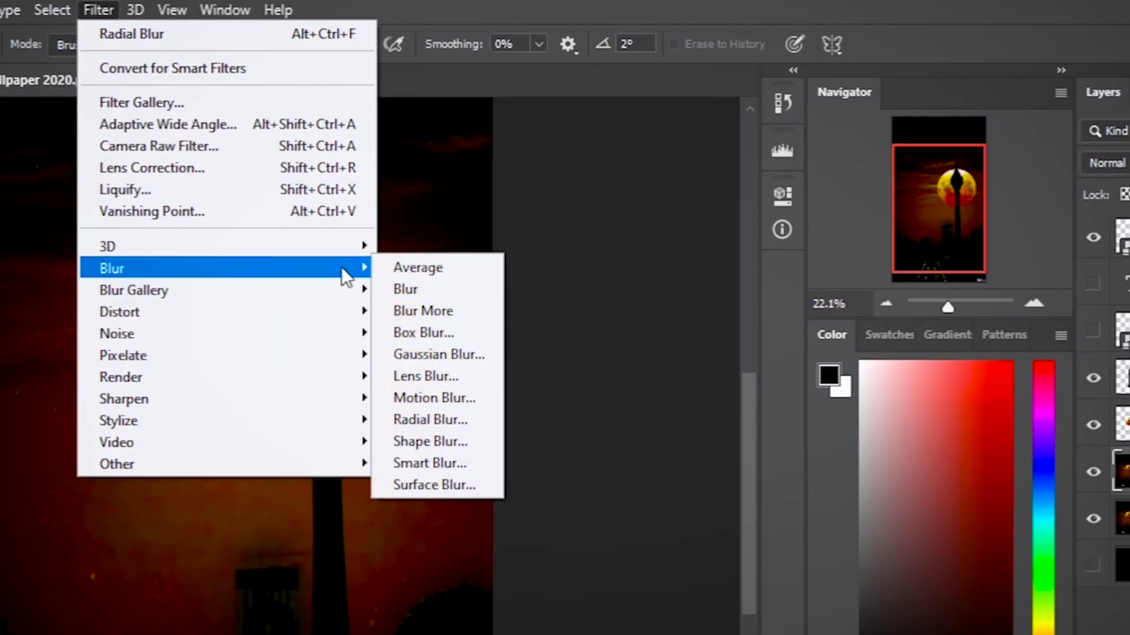
click(467, 463)
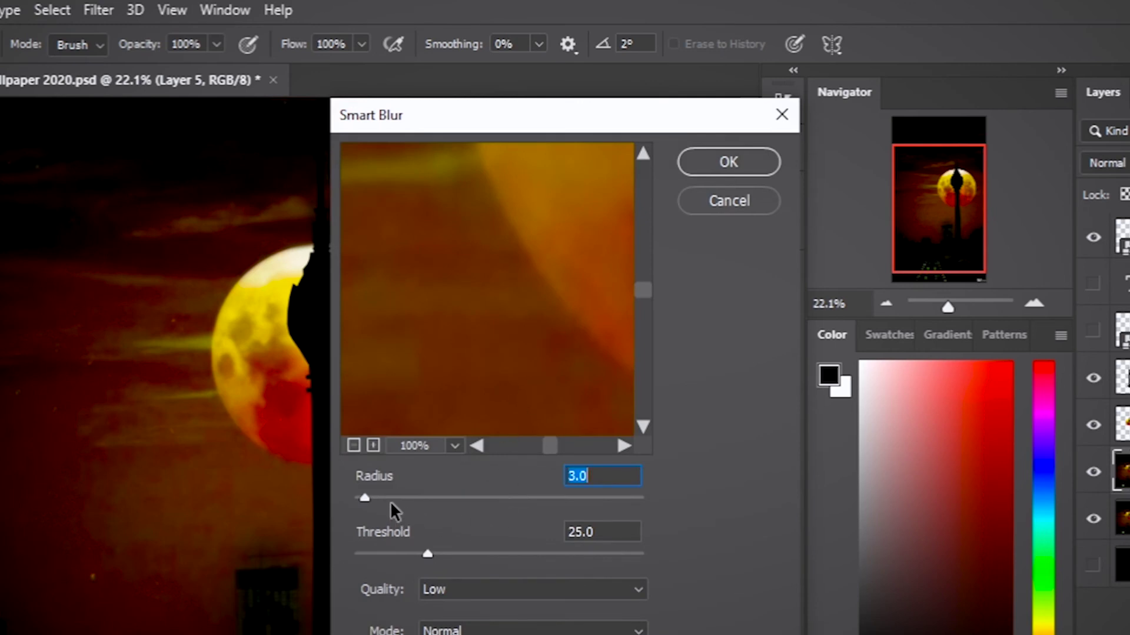
drag(365, 499, 561, 499)
drag(494, 295, 415, 369)
drag(561, 499, 586, 499)
drag(428, 554, 641, 554)
drag(585, 498, 641, 498)
scroll(532, 590, down, 2)
click(592, 630)
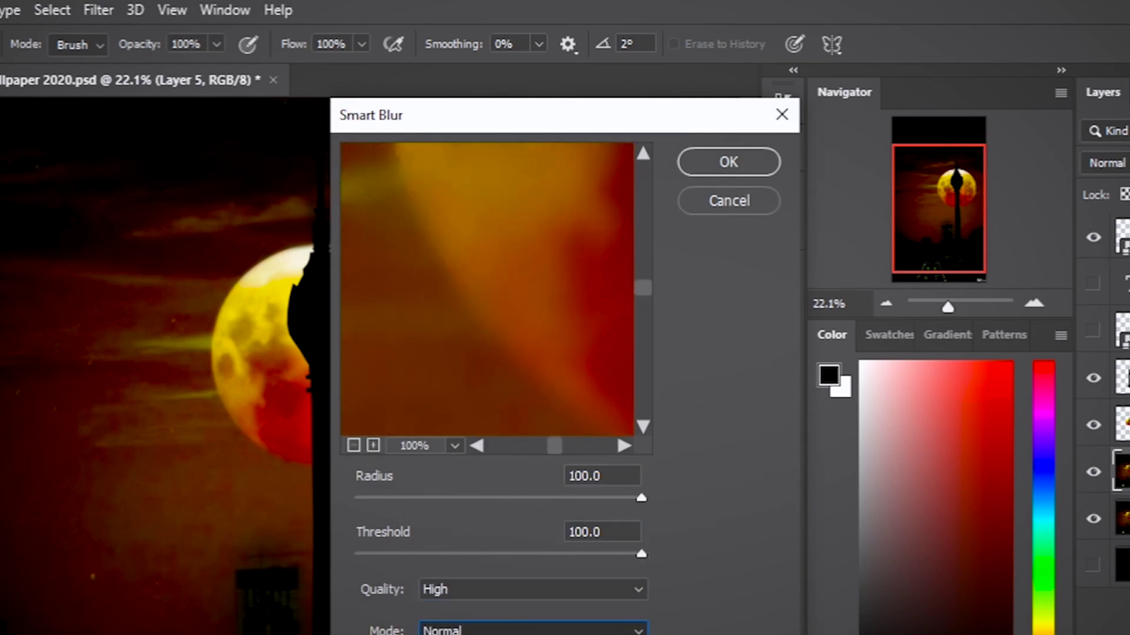
click(729, 162)
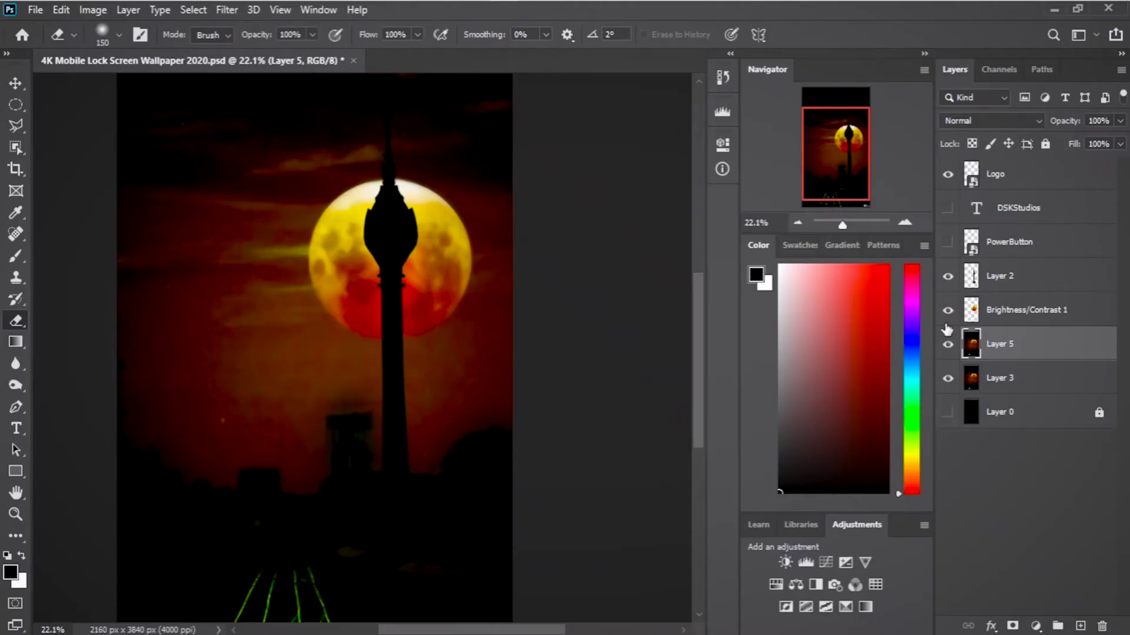
Step: Compare the image with and without the blurred Layer 5 and inspect the blur up close
click(948, 346)
click(950, 349)
click(950, 348)
click(951, 348)
scroll(524, 377, down, 3)
scroll(528, 376, up, 7)
scroll(527, 376, down, 7)
scroll(291, 366, up, 6)
scroll(292, 366, up, 3)
scroll(386, 398, down, 5)
Step: Apply a Surface Blur to Layer 5 with radius 68 pixels and threshold 83 levels
click(232, 9)
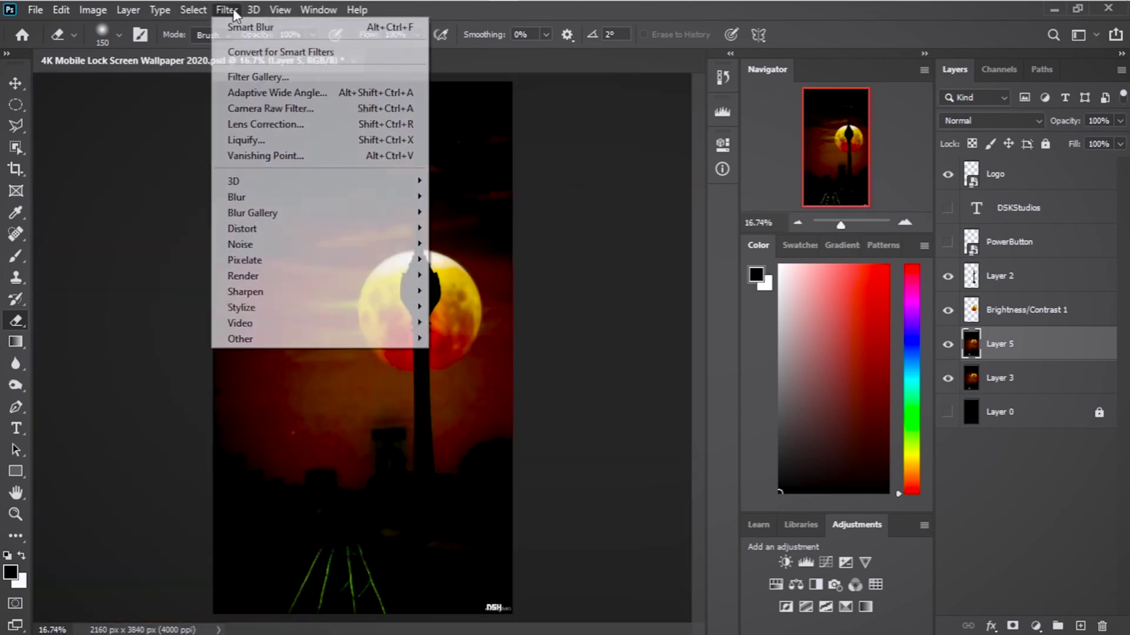
mouse_move(306, 198)
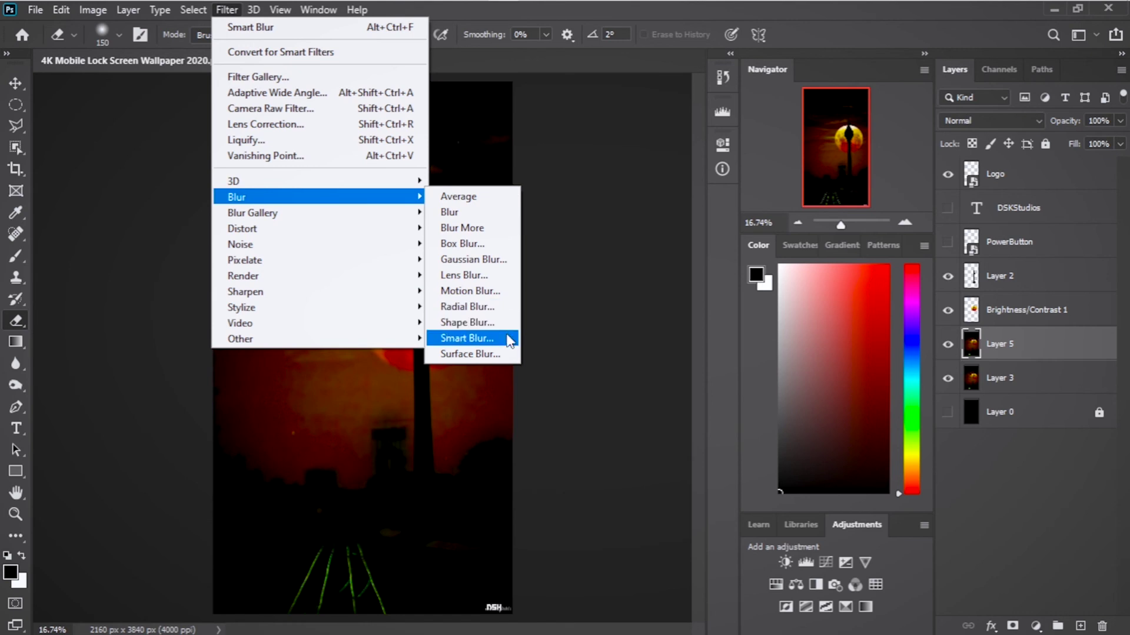
click(496, 355)
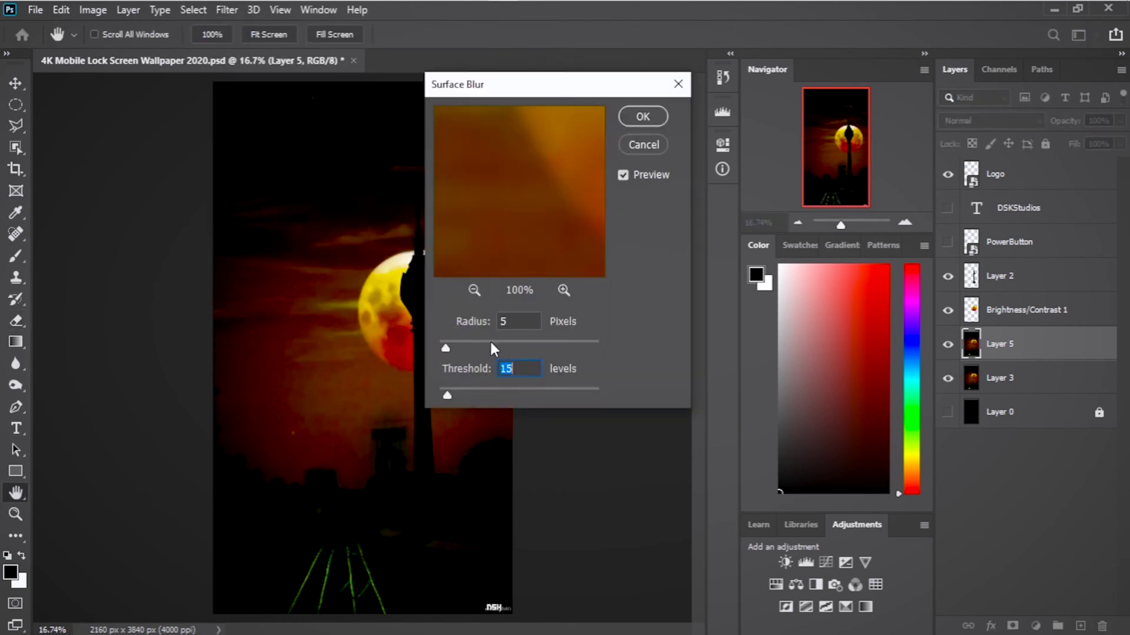
drag(447, 343, 502, 339)
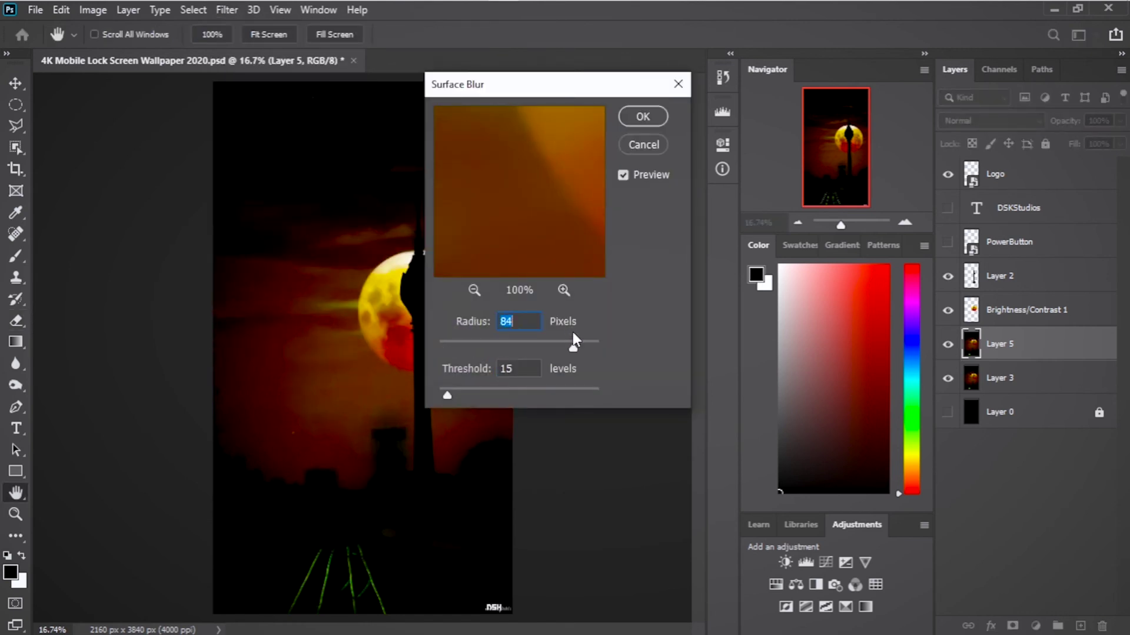
key(Return)
key(e)
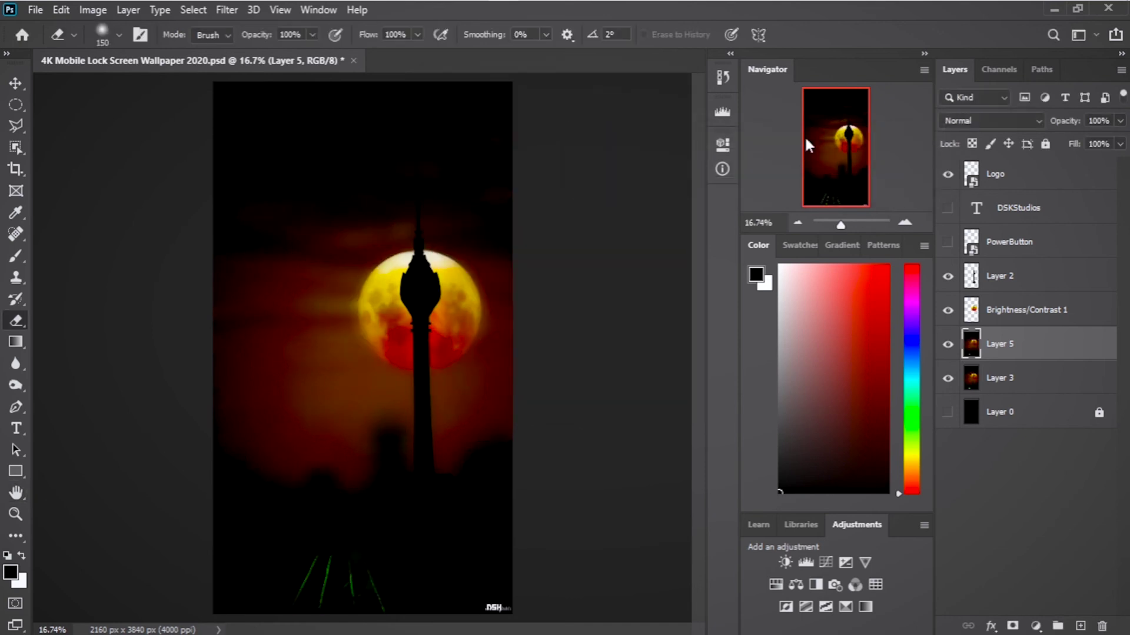
Step: Set the fill of the blurred Layer 5 to 50%
click(1121, 144)
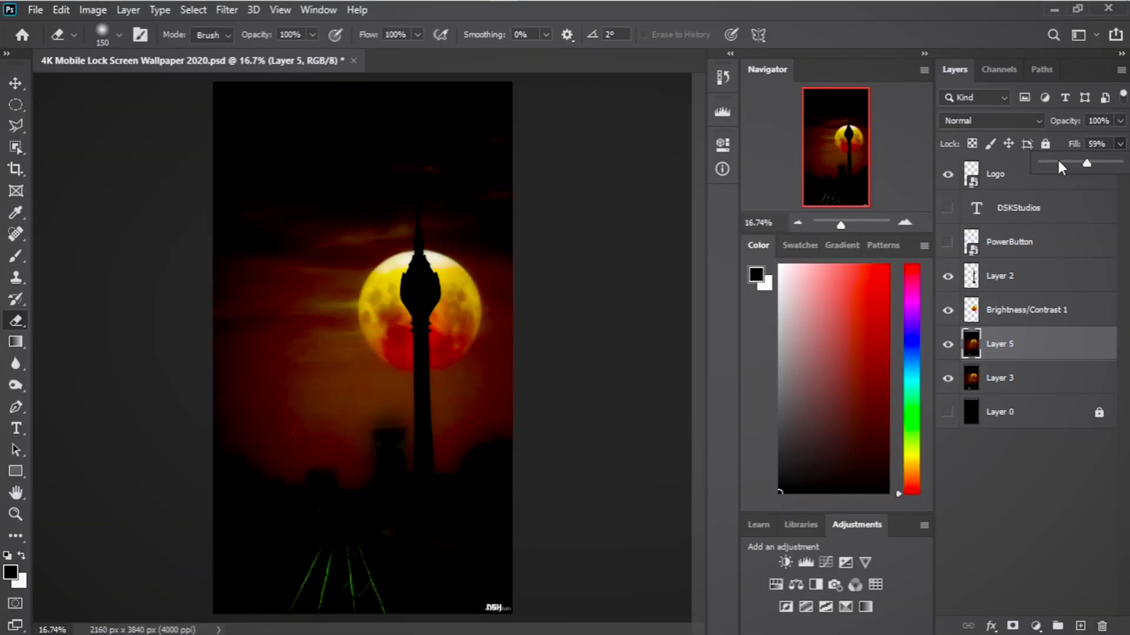
drag(1059, 162, 1072, 163)
scroll(398, 446, up, 5)
key(Return)
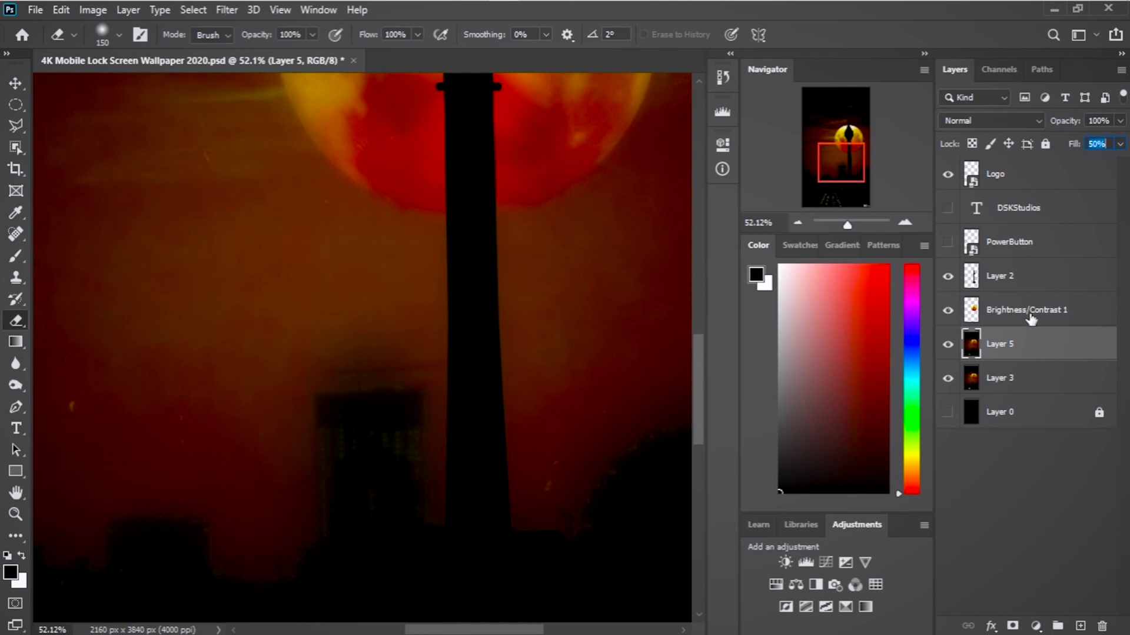
Step: Duplicate the Brightness/Contrast 1 moon layer, aligning the copy over the moon with its fill at 100%
click(1030, 318)
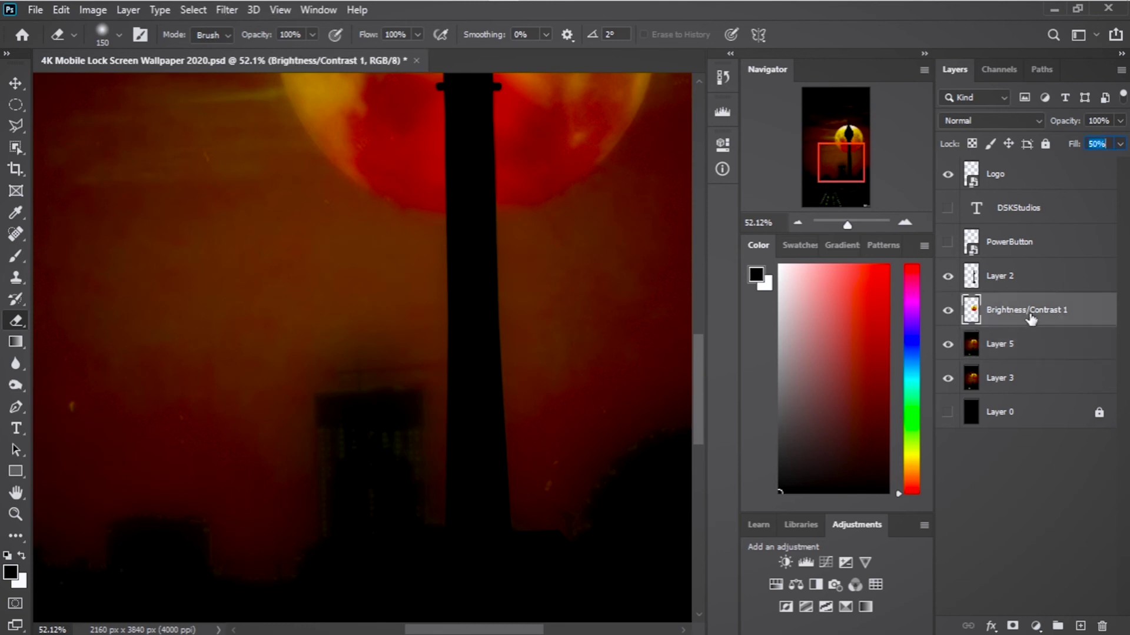
click(17, 84)
scroll(423, 337, down, 5)
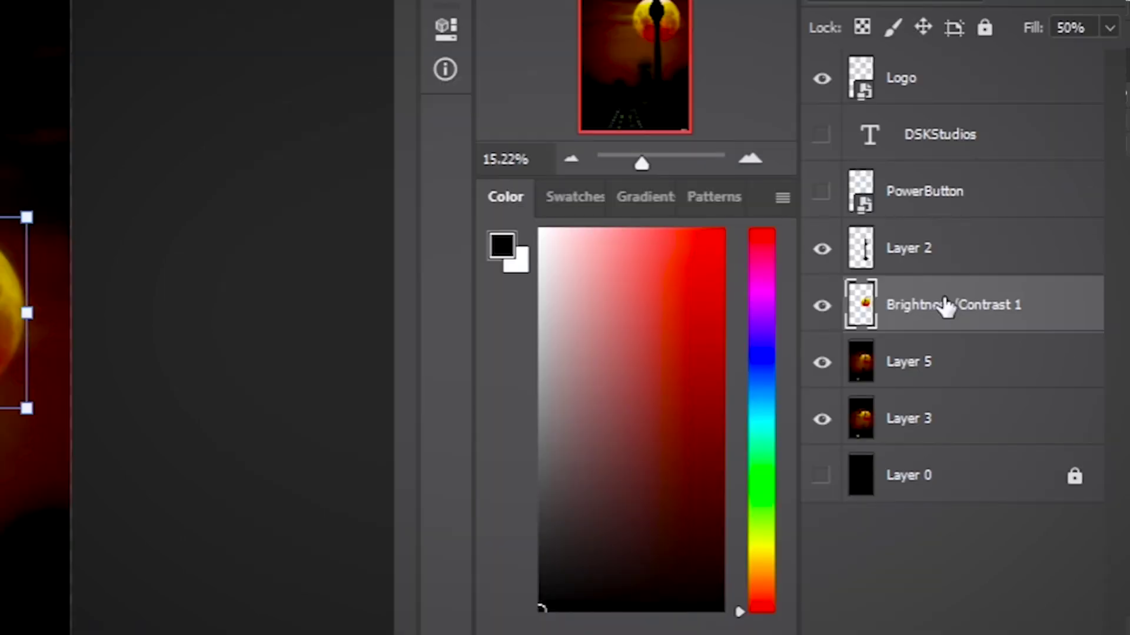
key(ctrl+j)
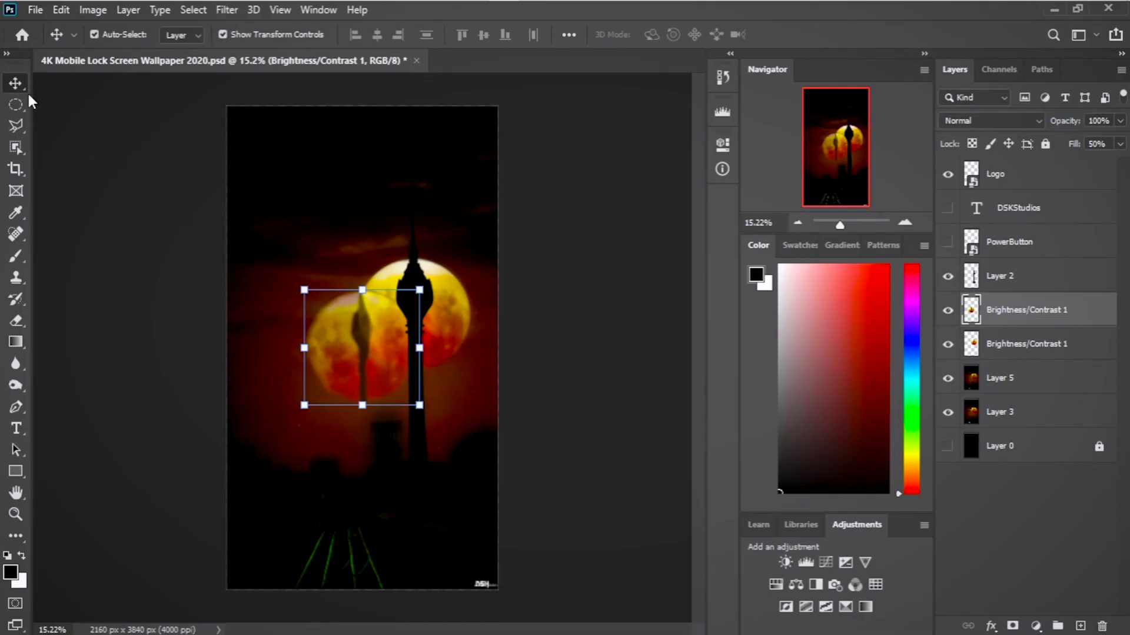
drag(365, 354, 417, 320)
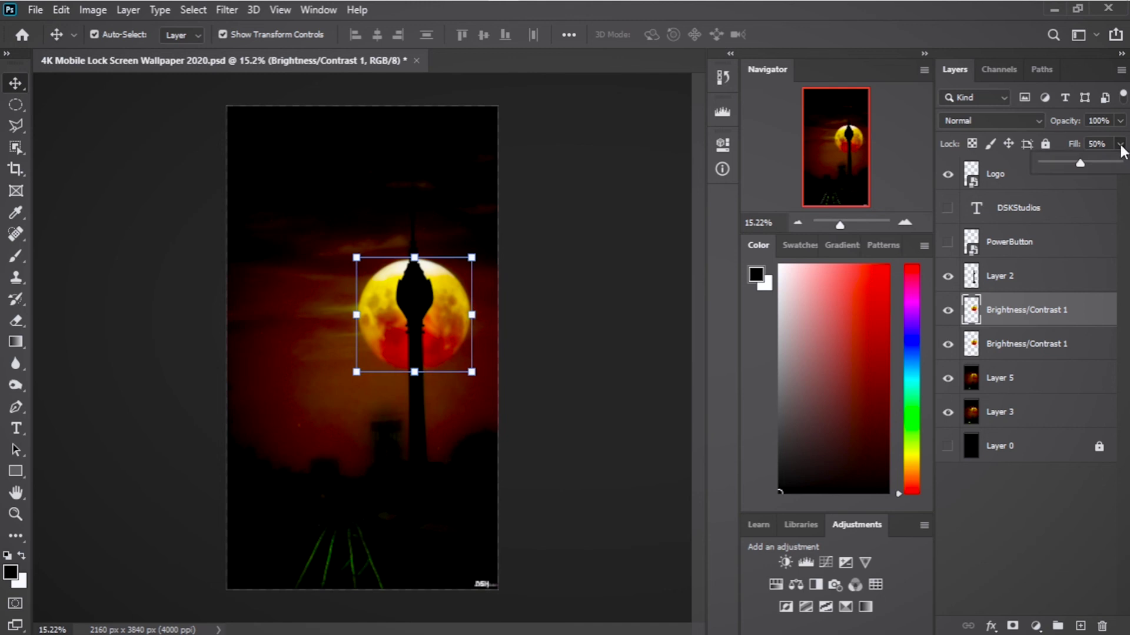
drag(1079, 164, 1118, 164)
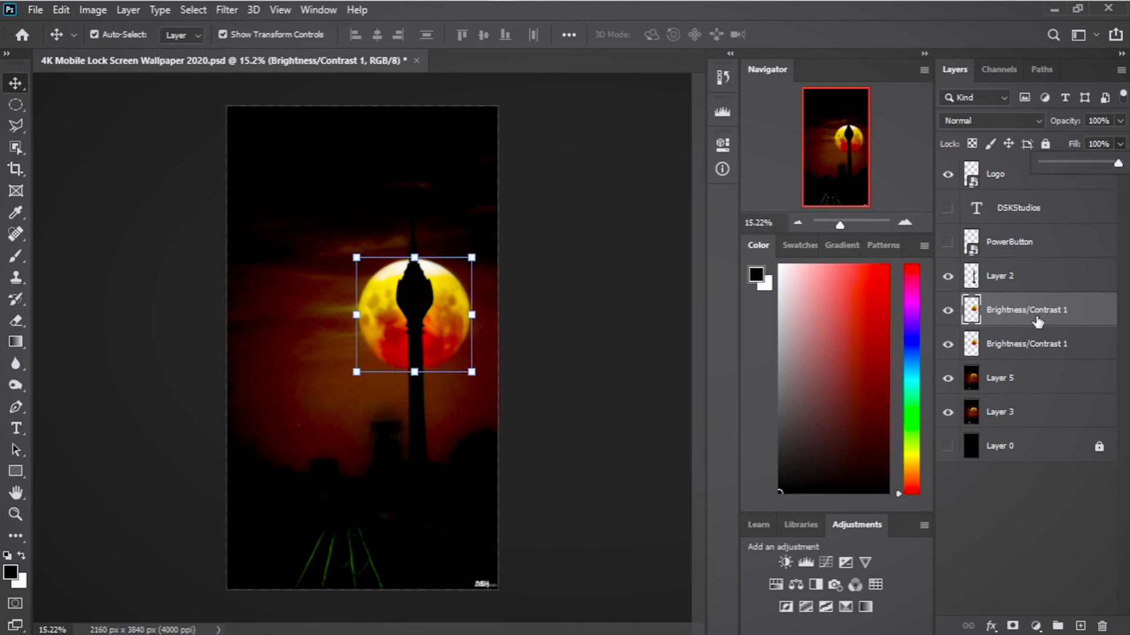
click(228, 9)
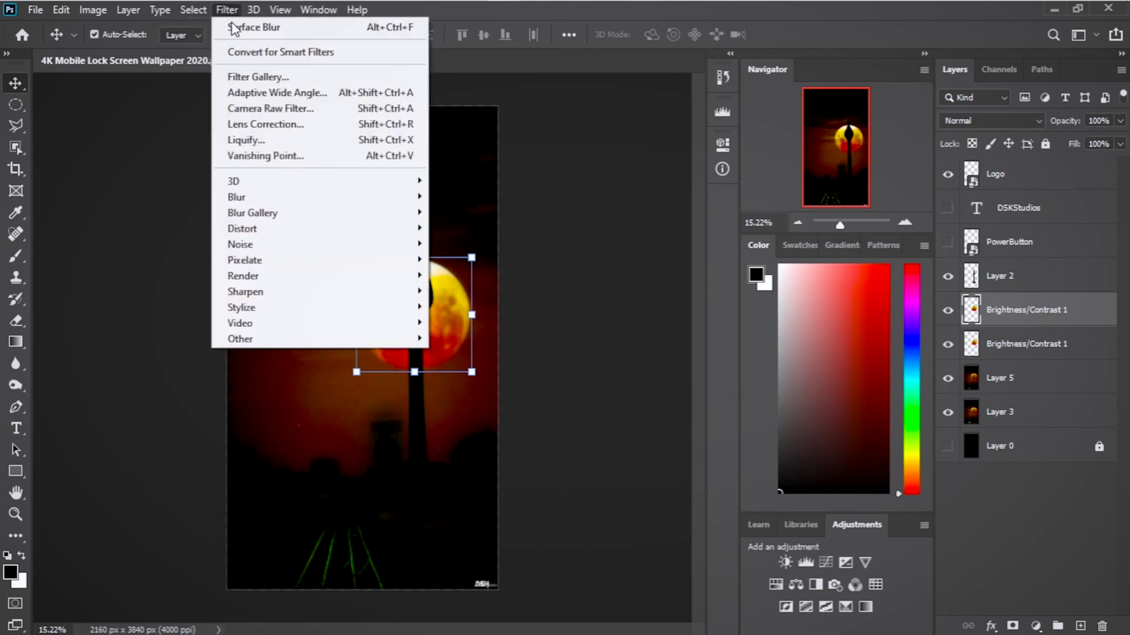
mouse_move(324, 203)
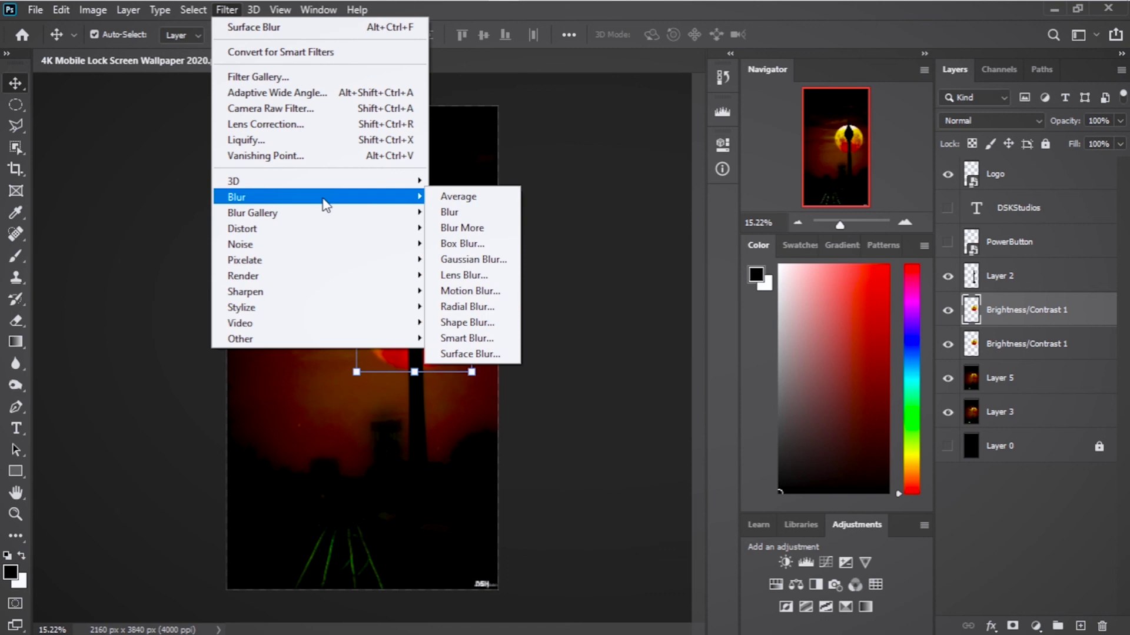
click(480, 327)
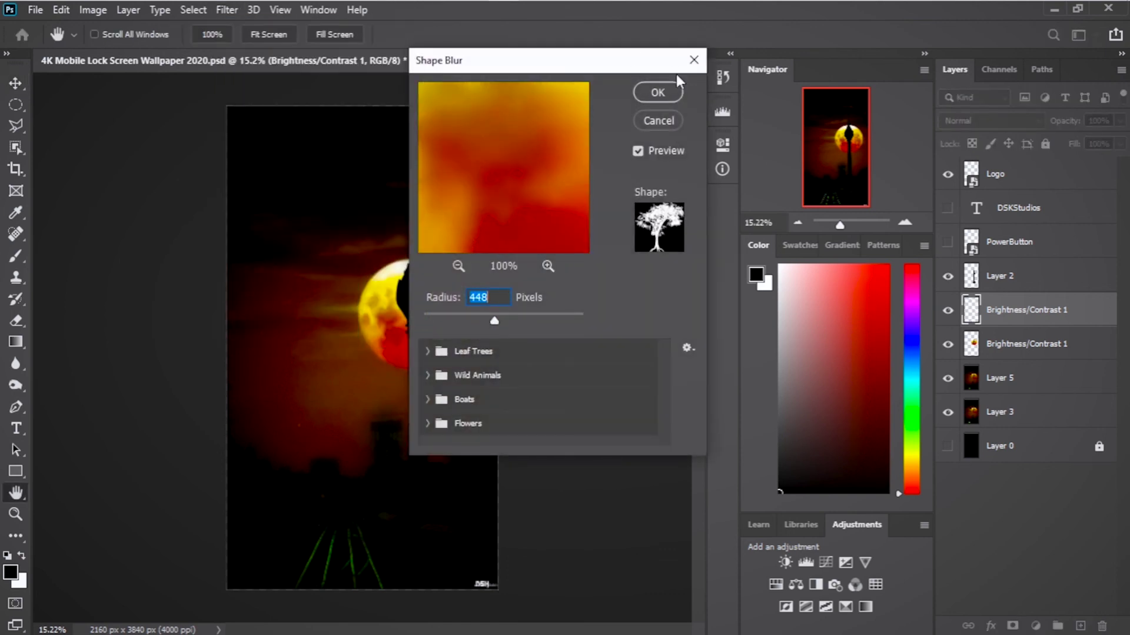
click(695, 61)
Step: Apply a Smart Blur to the upper Brightness/Contrast 1 moon copy with radius 100, threshold 100 and High quality
click(228, 10)
mouse_move(324, 202)
click(479, 340)
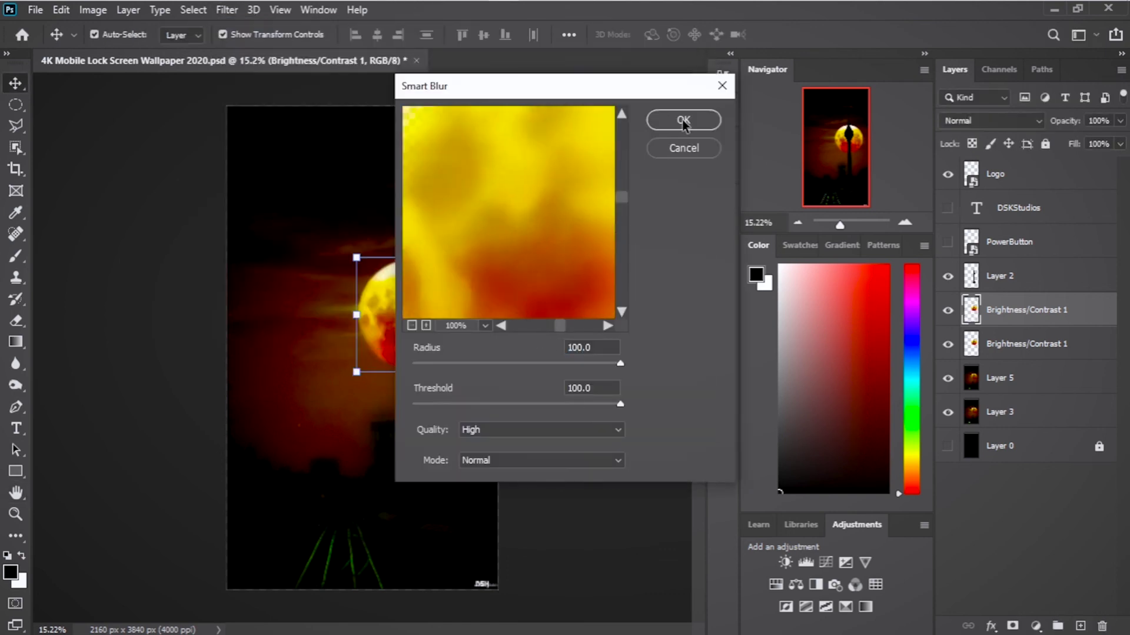
click(683, 121)
Step: Apply a Surface Blur to the upper moon copy with radius 68 pixels and threshold 83 levels
click(228, 9)
mouse_move(324, 202)
click(479, 353)
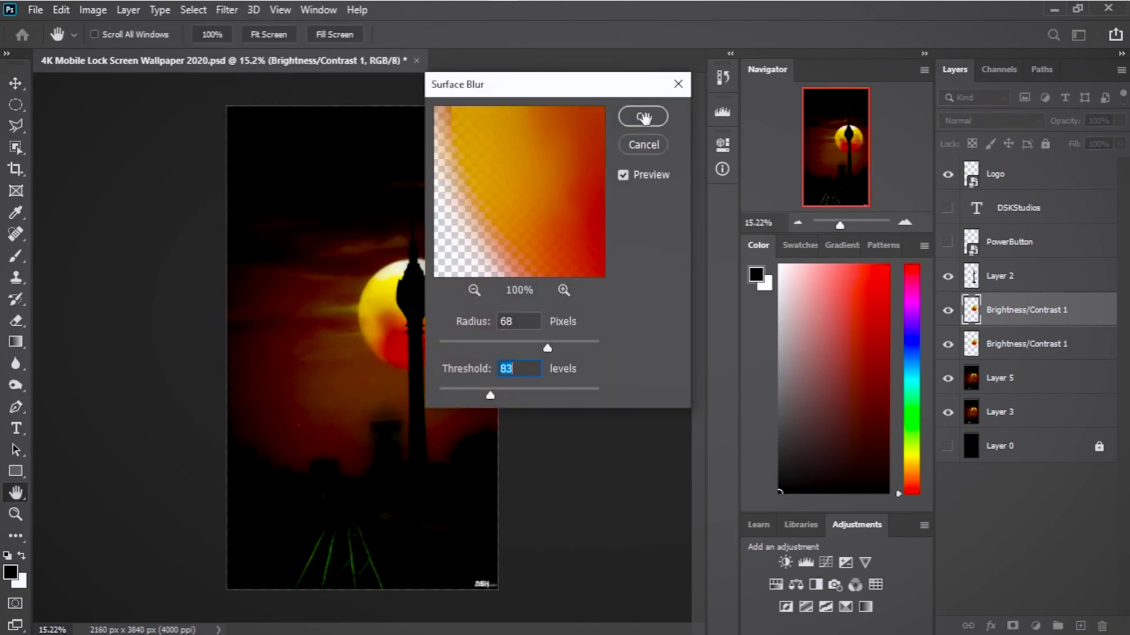
click(644, 118)
Step: Apply another Surface Blur to Layer 5 with radius 68 pixels and threshold 83 levels
ctrl+click(422, 112)
click(229, 9)
click(480, 353)
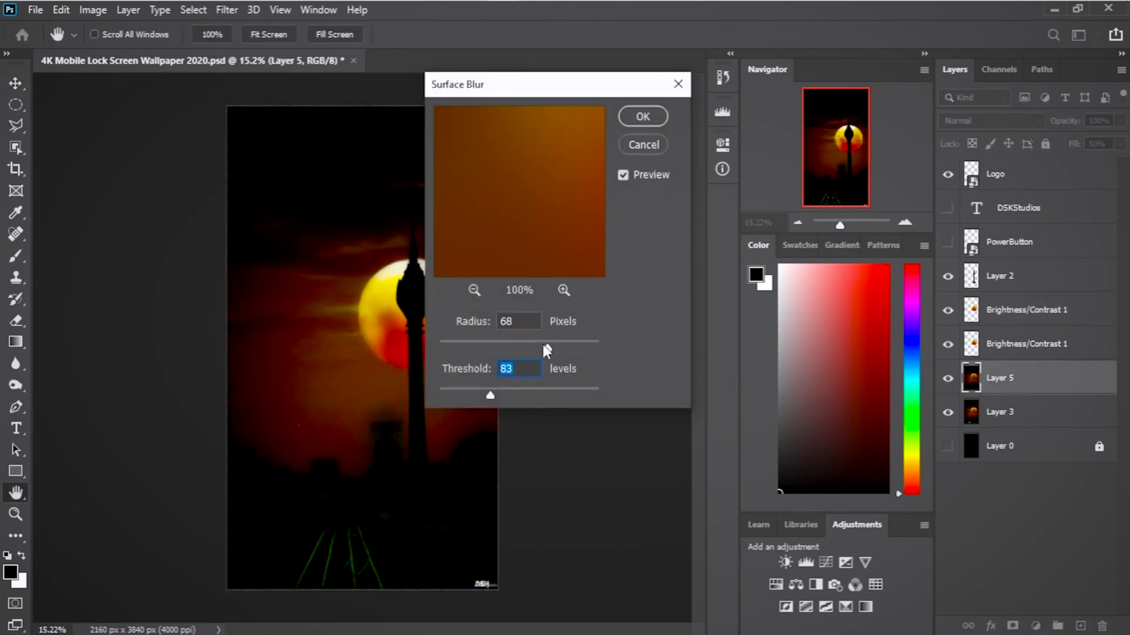
key(Return)
key(v)
Step: Reduce the fill of the blurred upper Brightness/Contrast 1 moon copy
click(1054, 311)
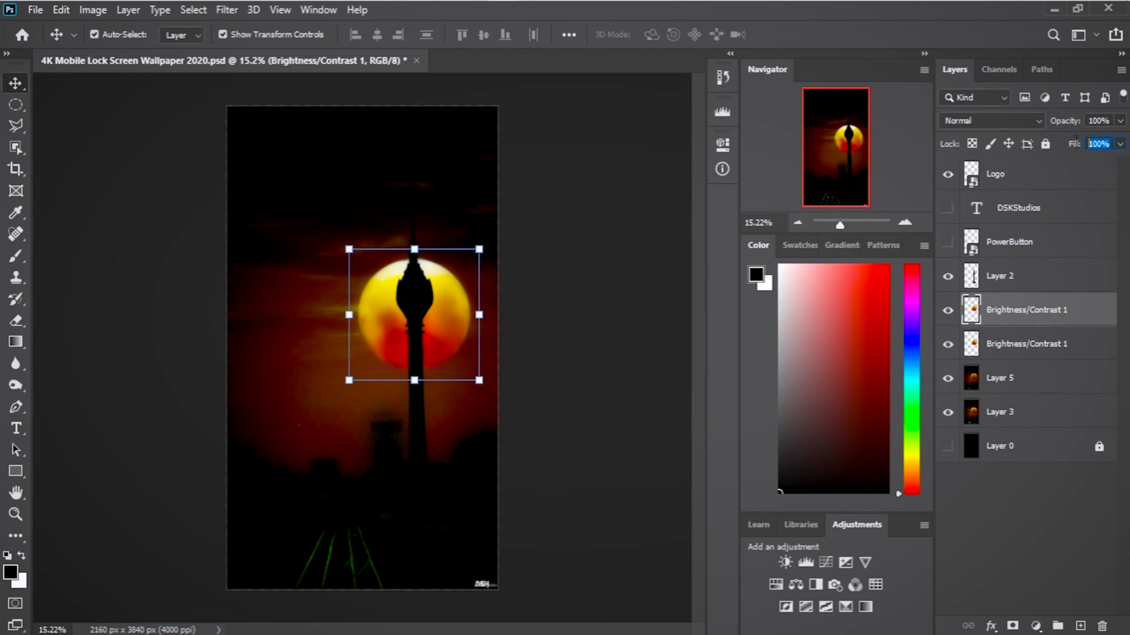
click(1053, 525)
Step: Convert all layers from Layer 2 down to Layer 3 into one smart object and rename it BBackground
click(1029, 413)
click(1050, 300)
click(1049, 282)
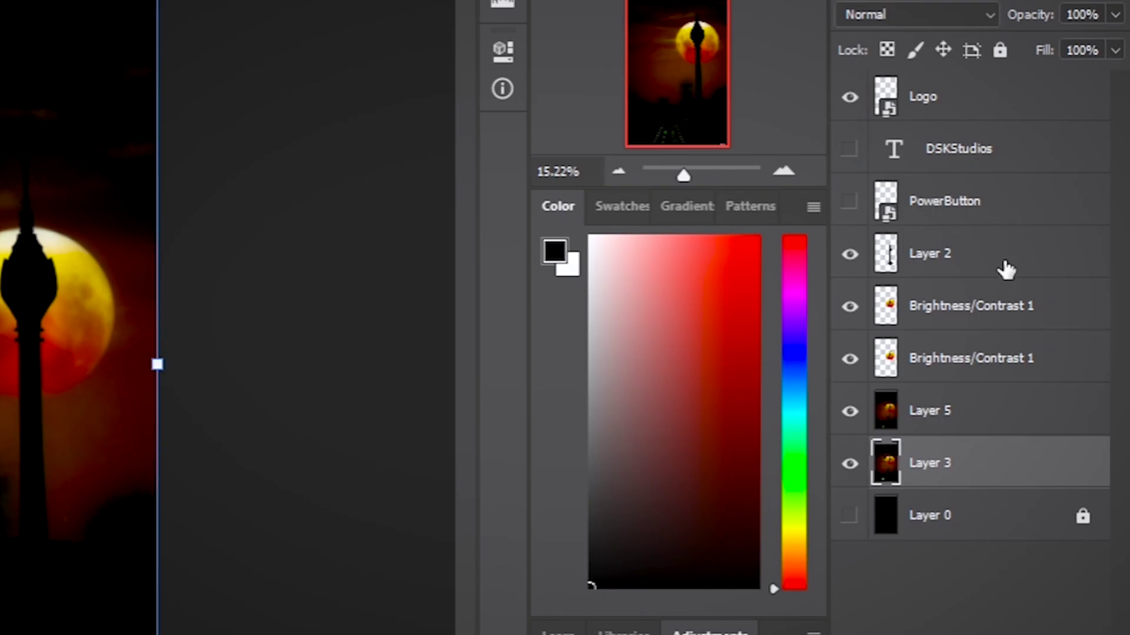
shift+click(973, 484)
right_click(973, 488)
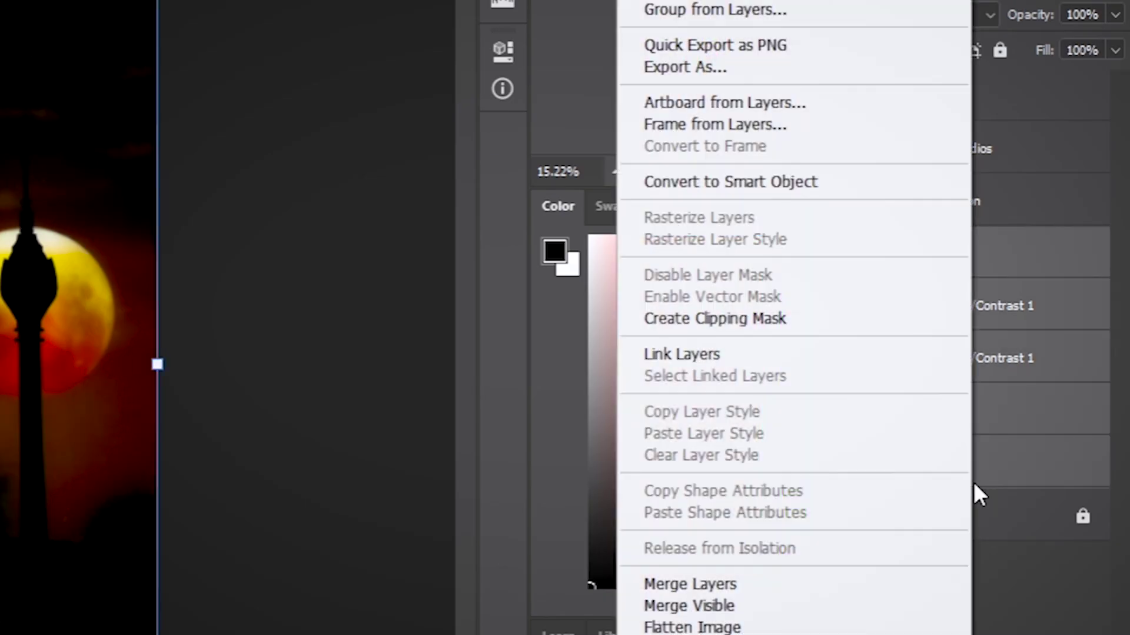
click(765, 182)
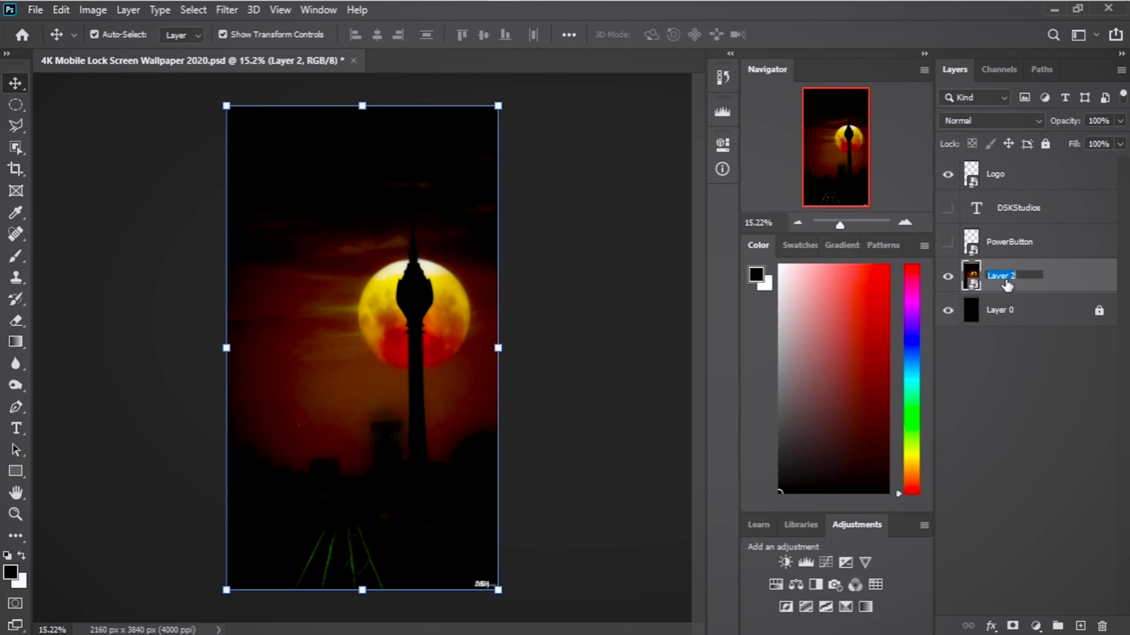
text(round)
key(Return)
Step: Show the PowerButton lettering and the DSKStudios text layer over the tower background
click(947, 243)
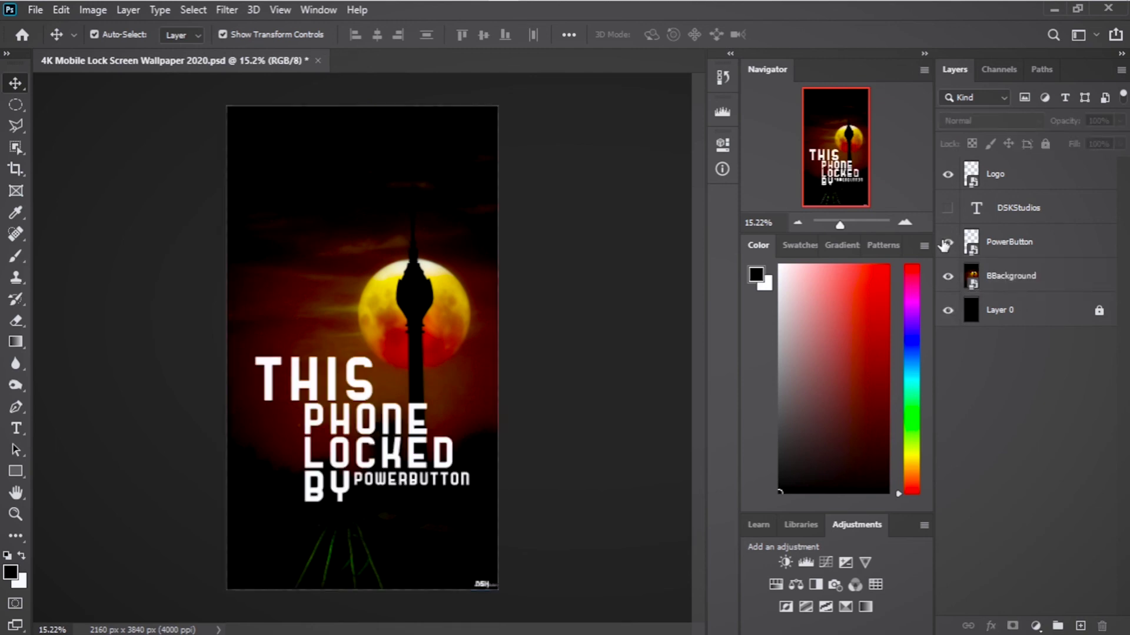
click(948, 208)
scroll(403, 341, up, 8)
scroll(491, 329, down, 7)
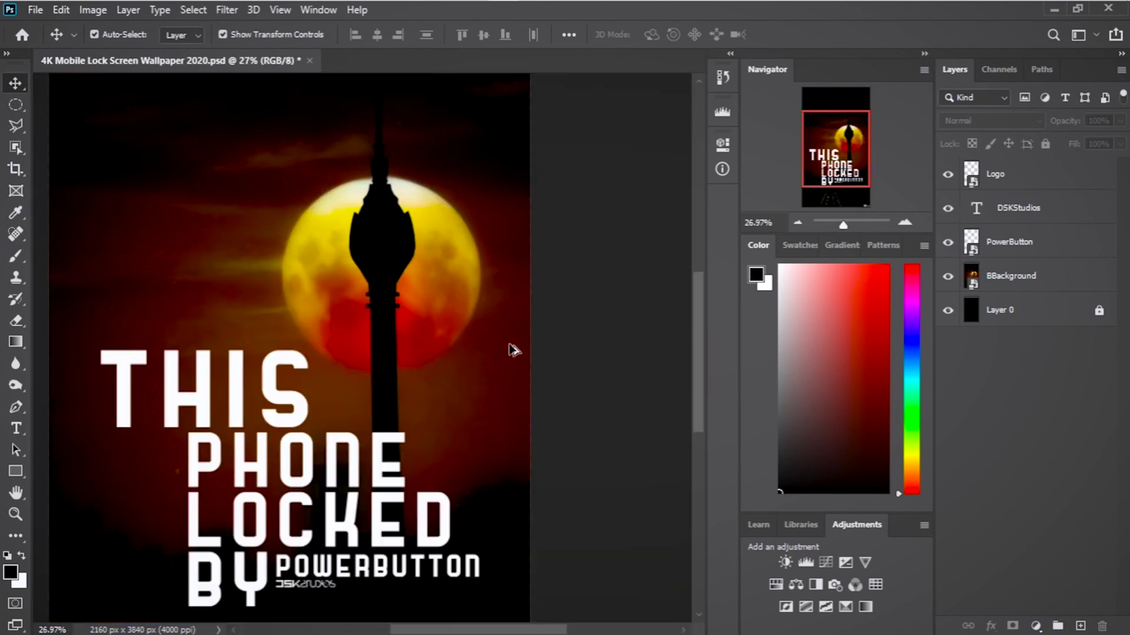
scroll(491, 328, up, 4)
scroll(500, 433, down, 5)
scroll(465, 457, up, 7)
scroll(411, 547, down, 4)
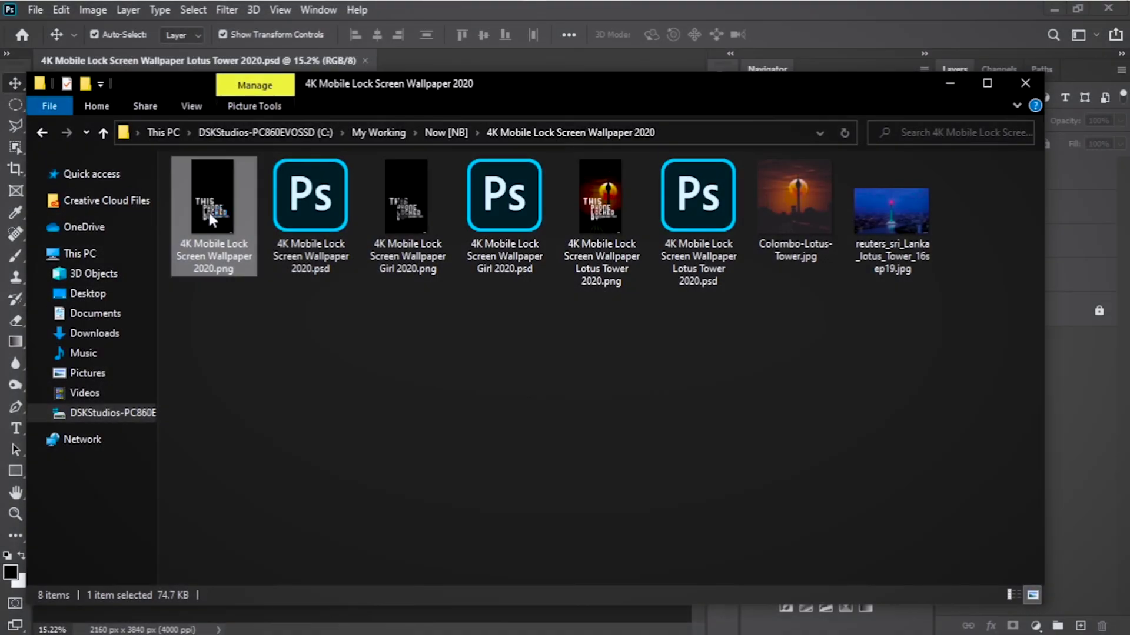
Step: Open 4K Mobile Lock Screen Wallpaper 2020.png, inspect its lettering and studio logo at close to full size, and close the preview
double_click(210, 213)
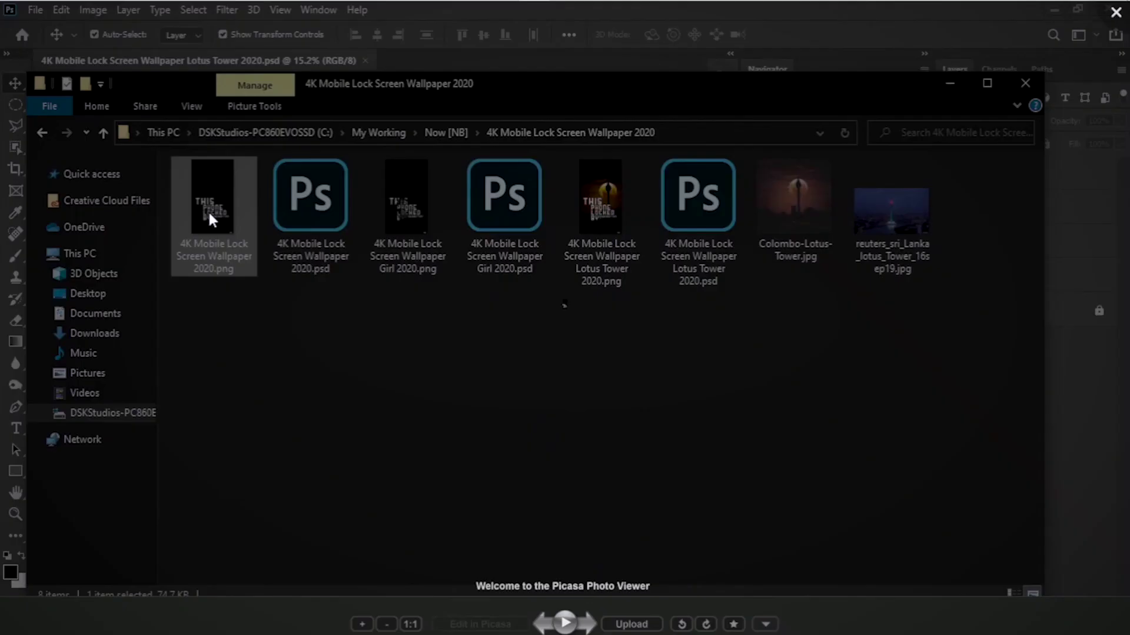
scroll(535, 351, up, 4)
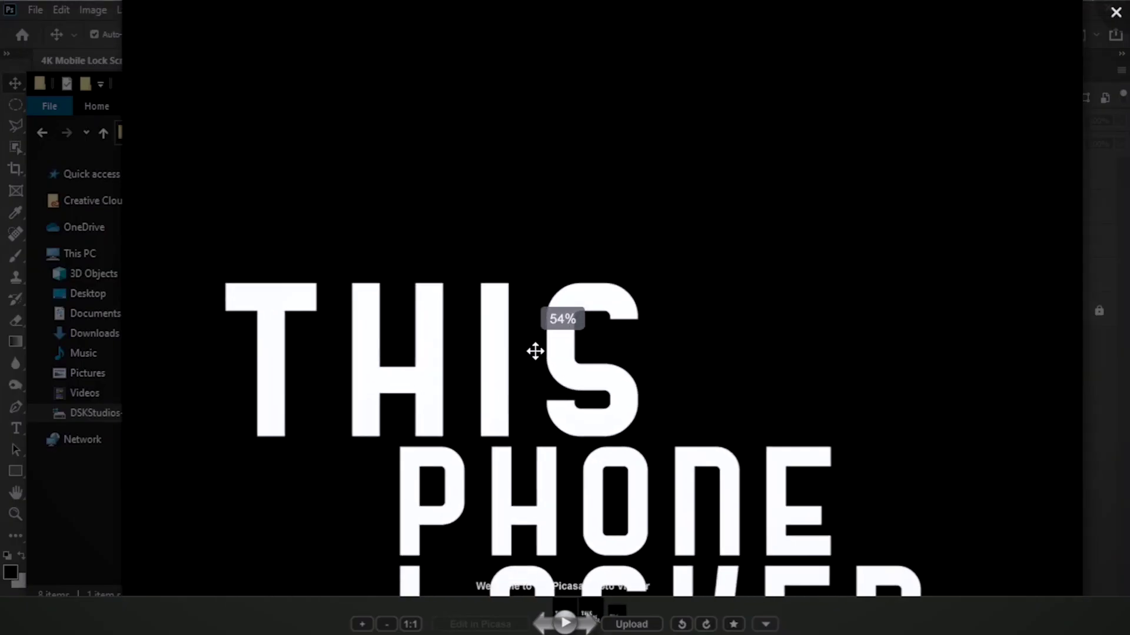
scroll(535, 352, up, 1)
drag(559, 434, 560, 197)
scroll(560, 320, up, 1)
scroll(649, 518, up, 4)
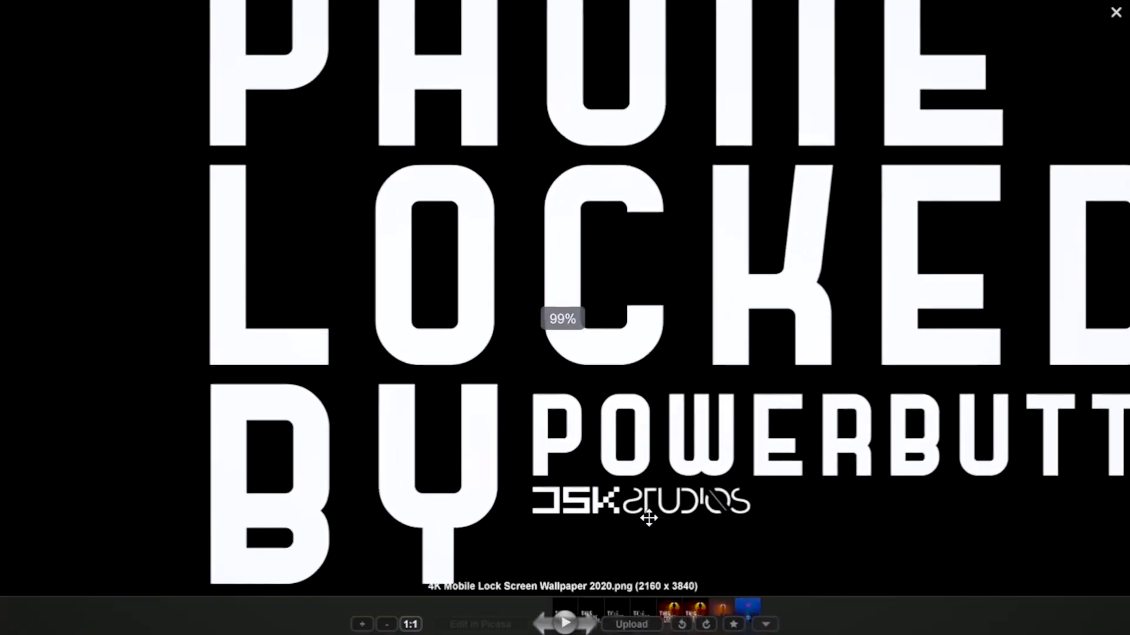
scroll(691, 383, down, 3)
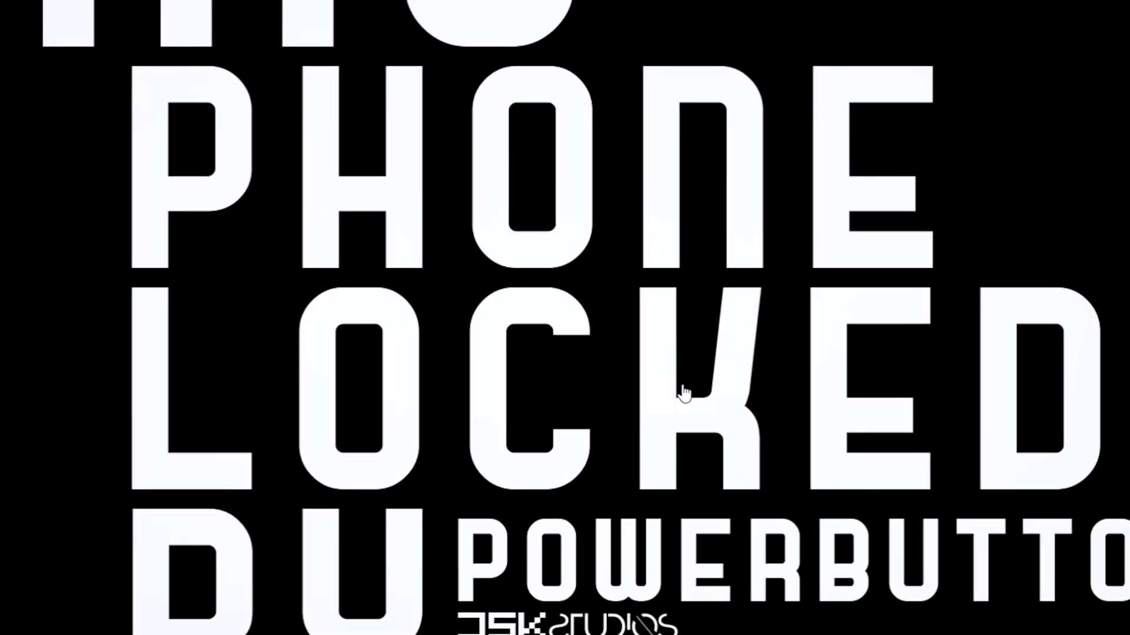
click(1115, 12)
Step: Open 4K Mobile Lock Screen Wallpaper Girl 2020.png, check the photo-filled lettering at 100%, and close the preview
double_click(403, 200)
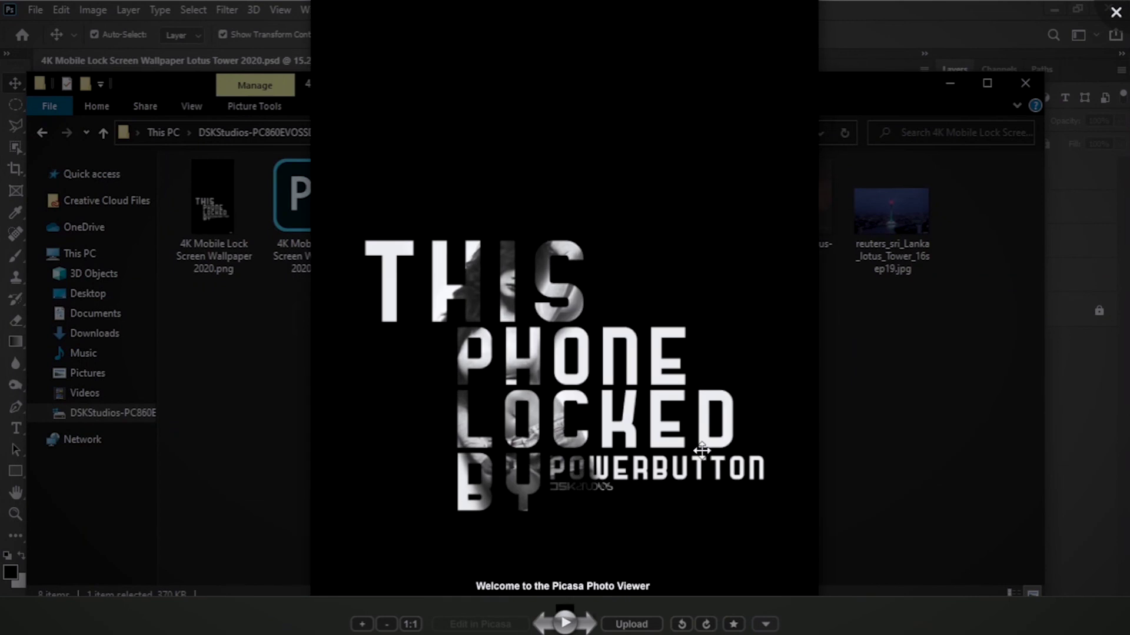
scroll(574, 133, up, 3)
scroll(574, 133, up, 4)
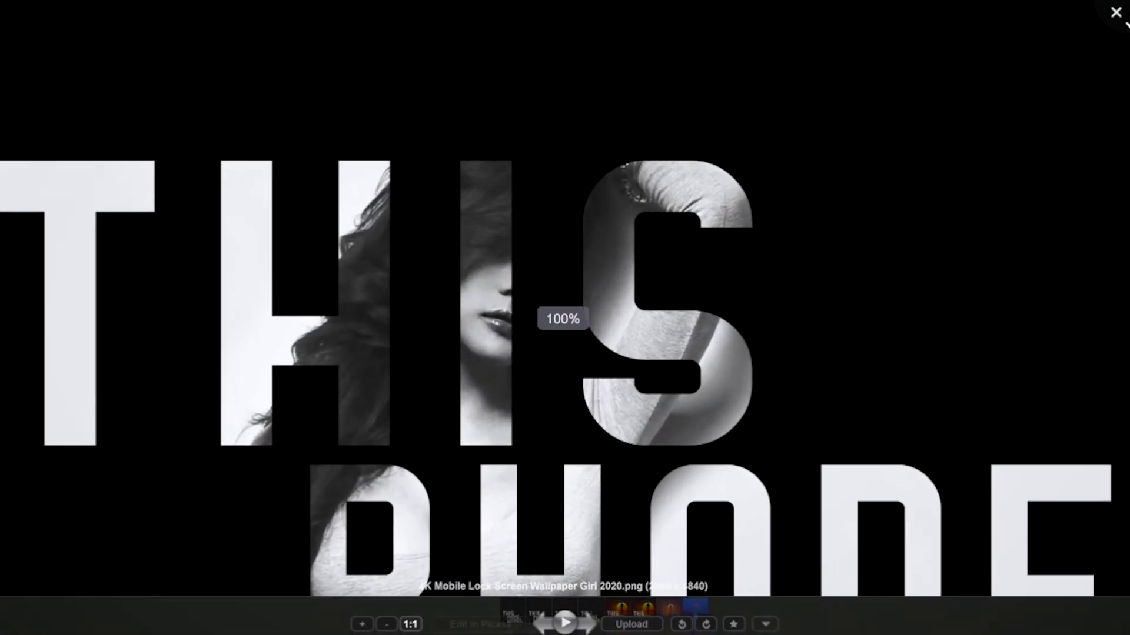
scroll(756, 244, down, 2)
click(731, 341)
Step: Open 4K Mobile Lock Screen Wallpaper Lotus Tower 2020.png and examine the lettering, moon and tower up close and as a whole
double_click(609, 177)
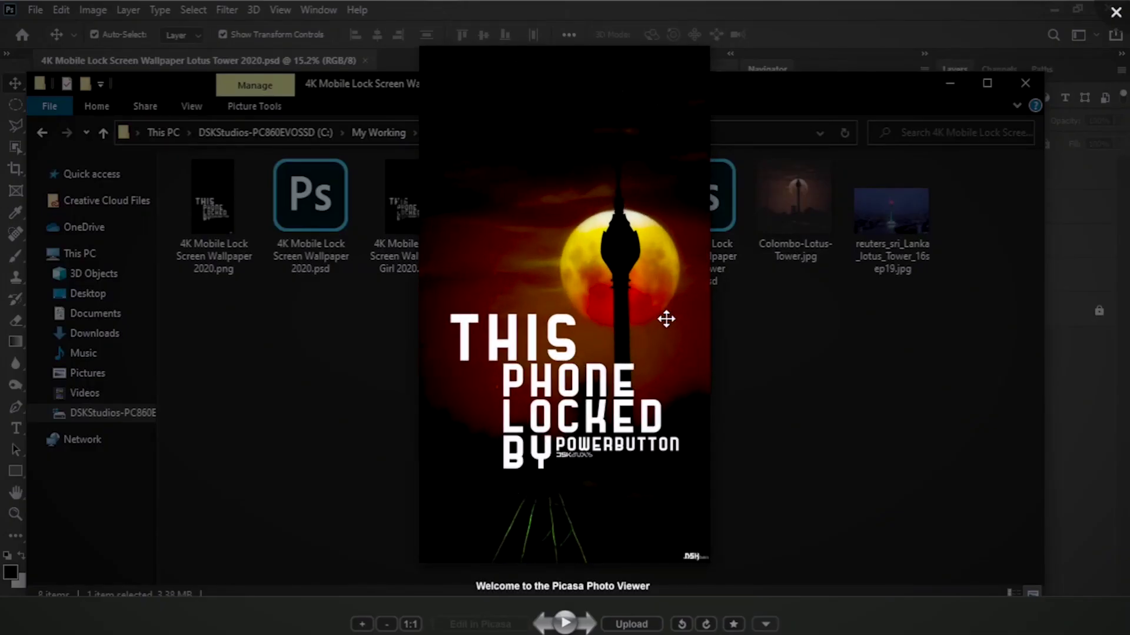
scroll(668, 313, up, 4)
scroll(463, 367, up, 3)
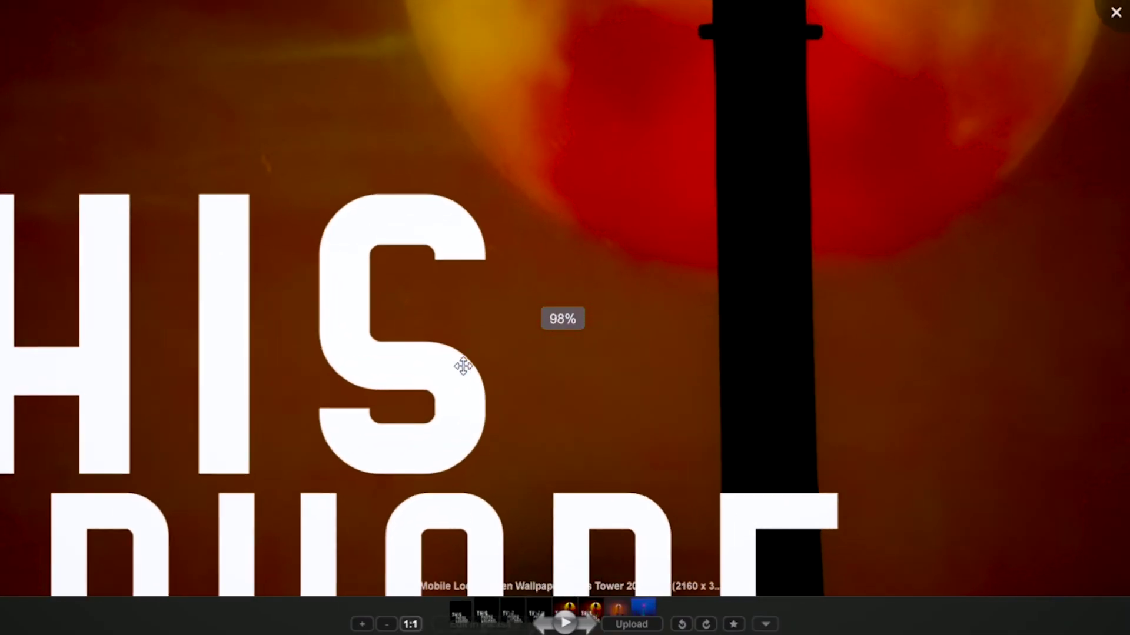
scroll(462, 366, down, 4)
scroll(598, 277, up, 3)
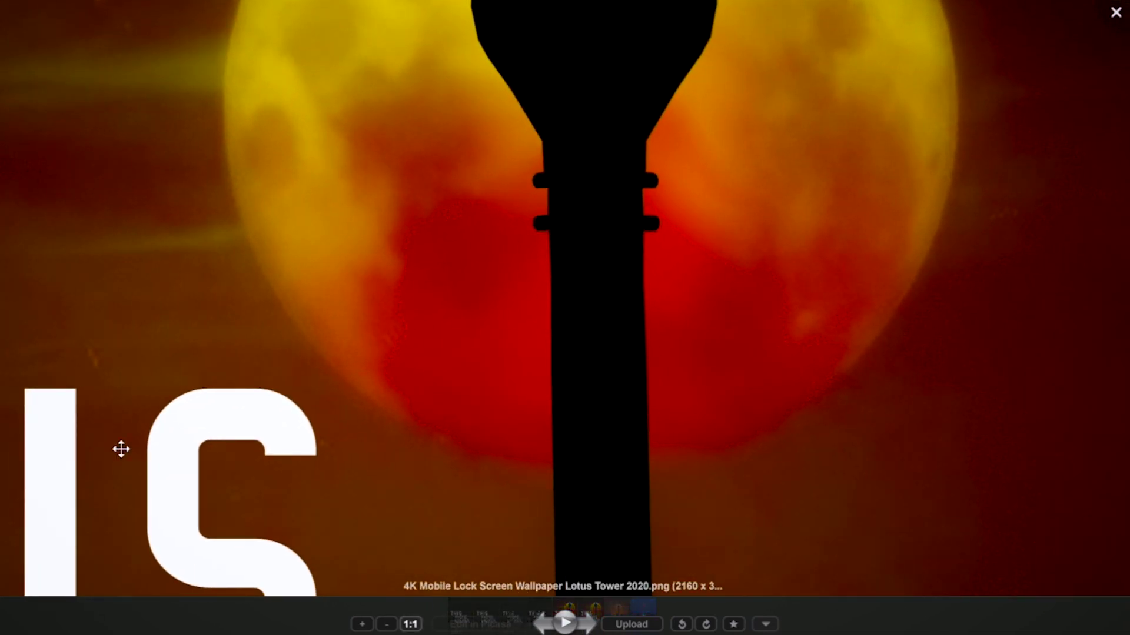
scroll(439, 241, down, 6)
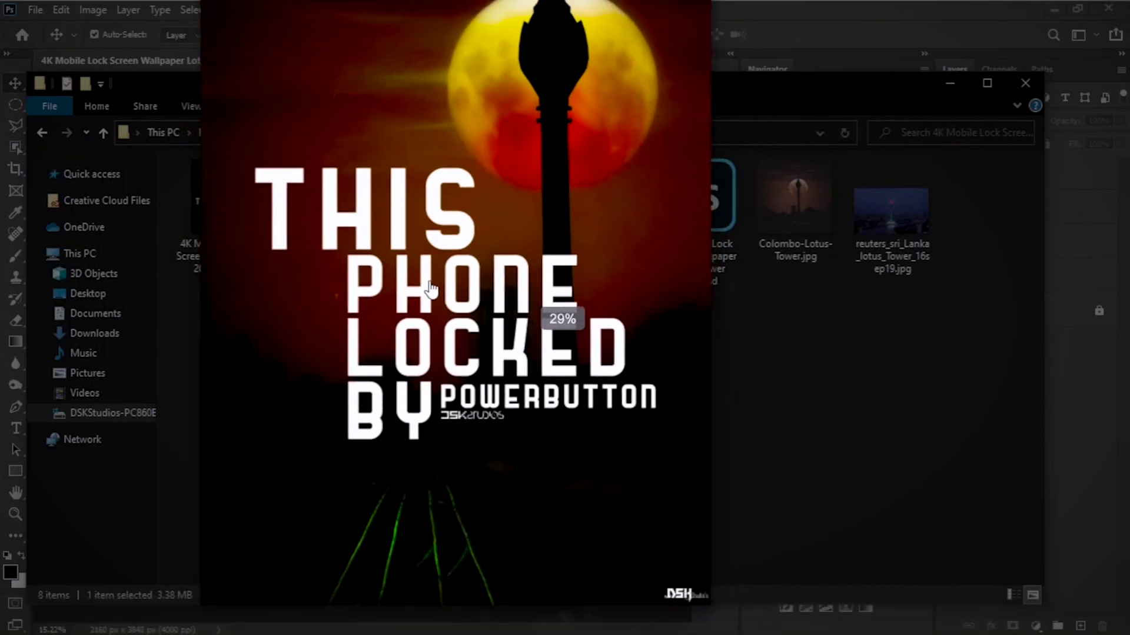
scroll(465, 330, down, 3)
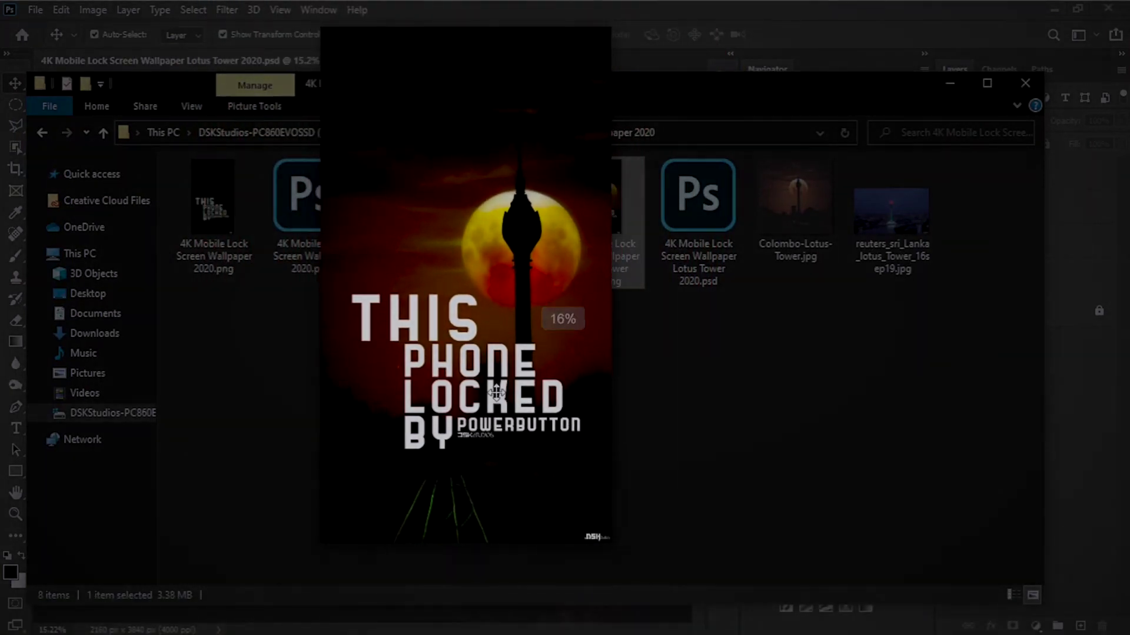